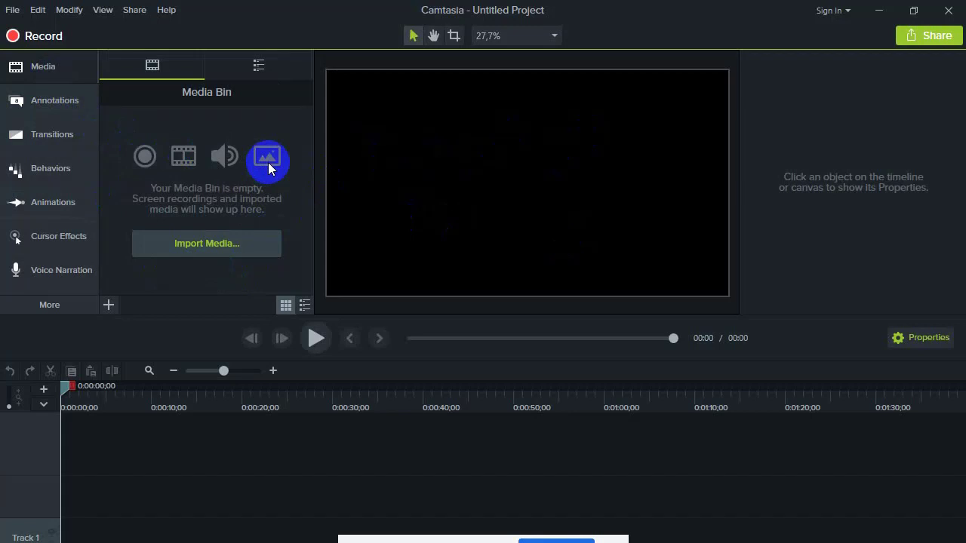
Examine the full range of callout annotations with the style filter set to All.
click(45, 106)
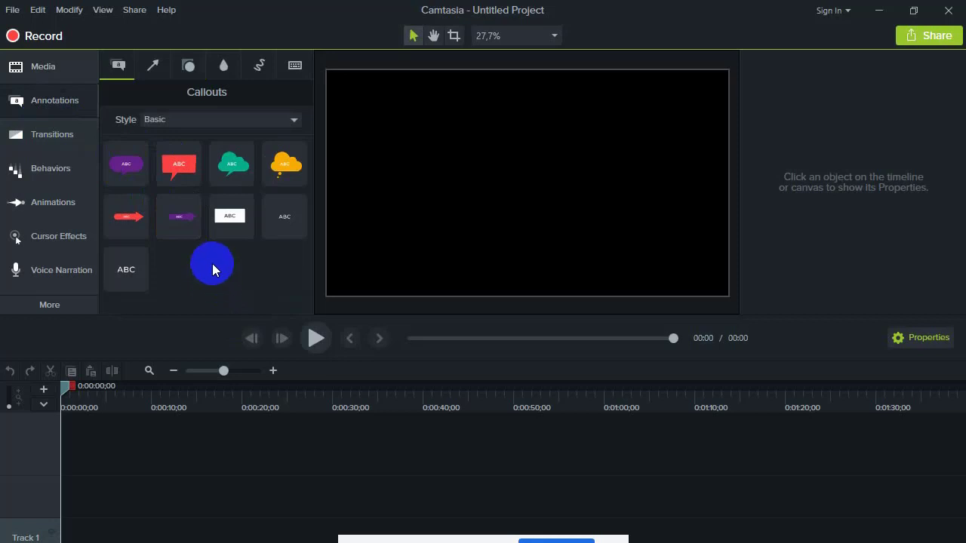
click(292, 120)
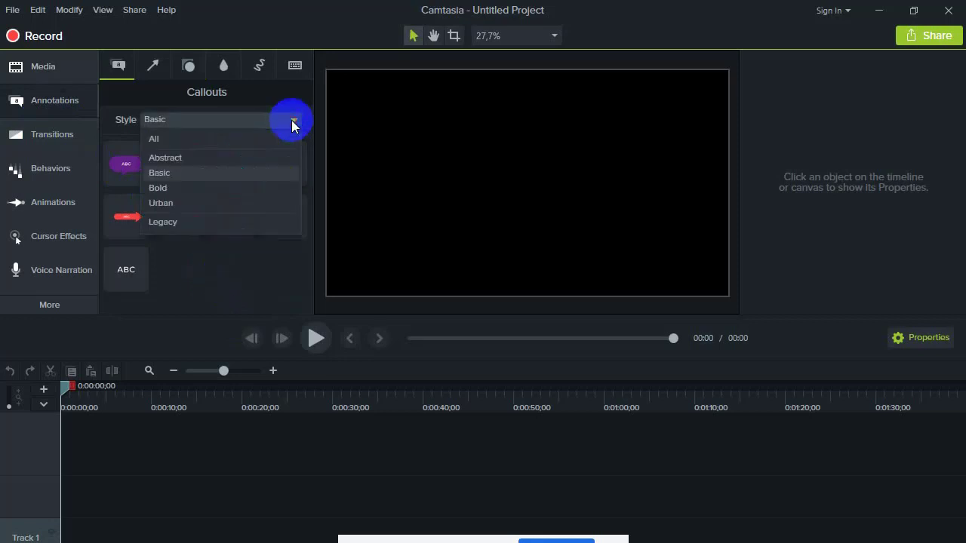
click(191, 138)
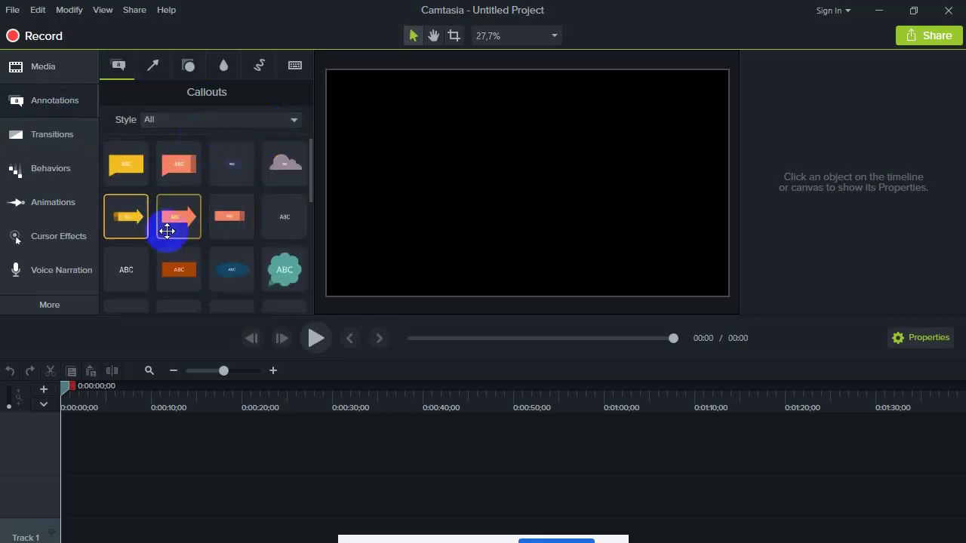
scroll(167, 231, down, 5)
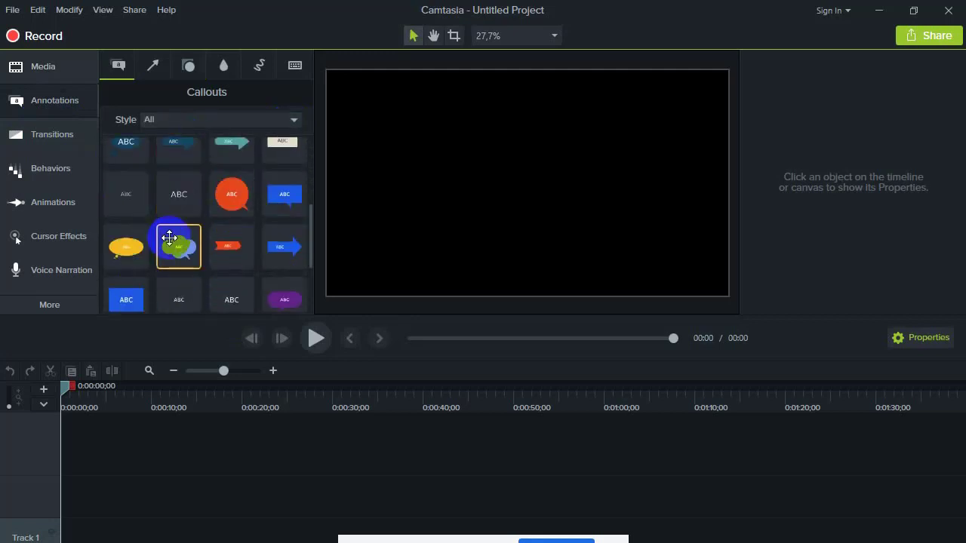
scroll(207, 249, down, 2)
scroll(209, 249, down, 2)
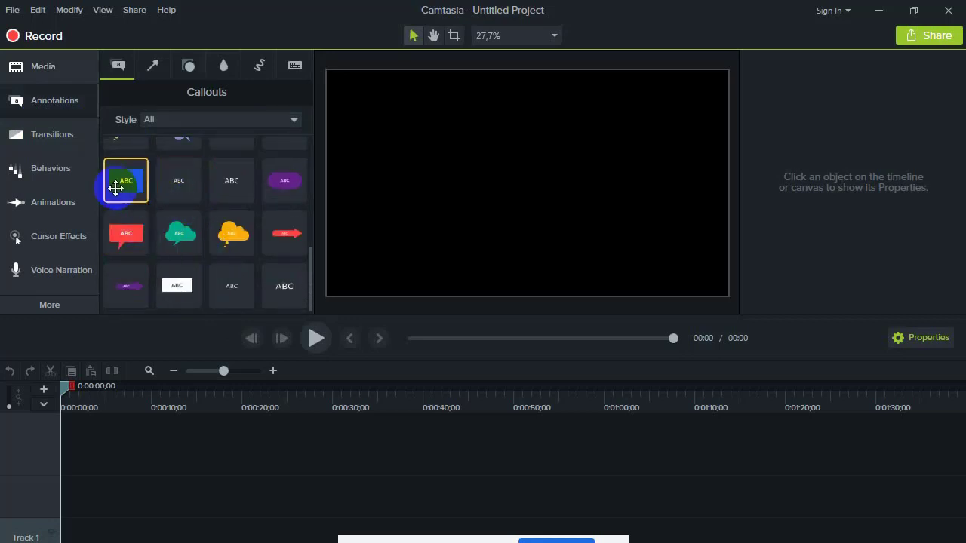
Look through the available transitions and the behavior presets.
click(57, 145)
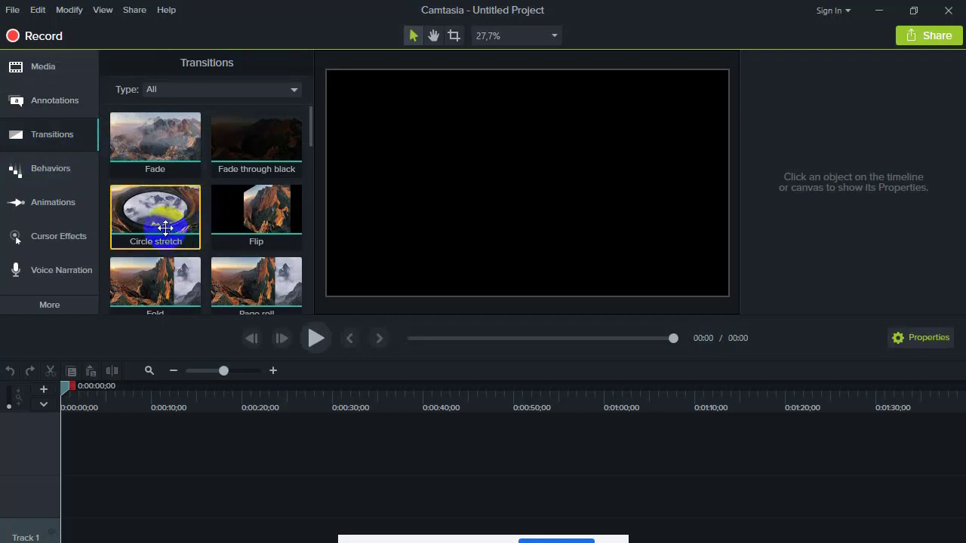
click(60, 176)
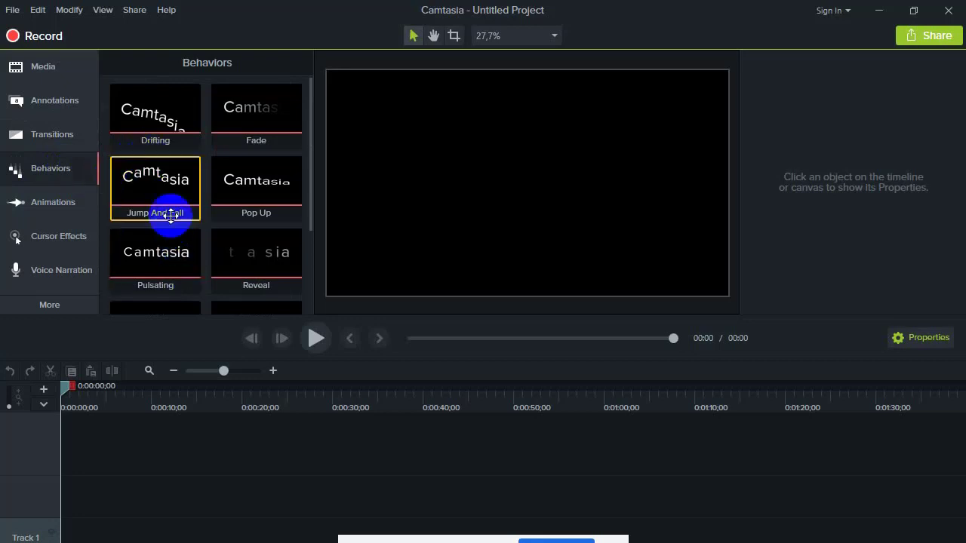
scroll(169, 219, down, 1)
scroll(170, 230, down, 2)
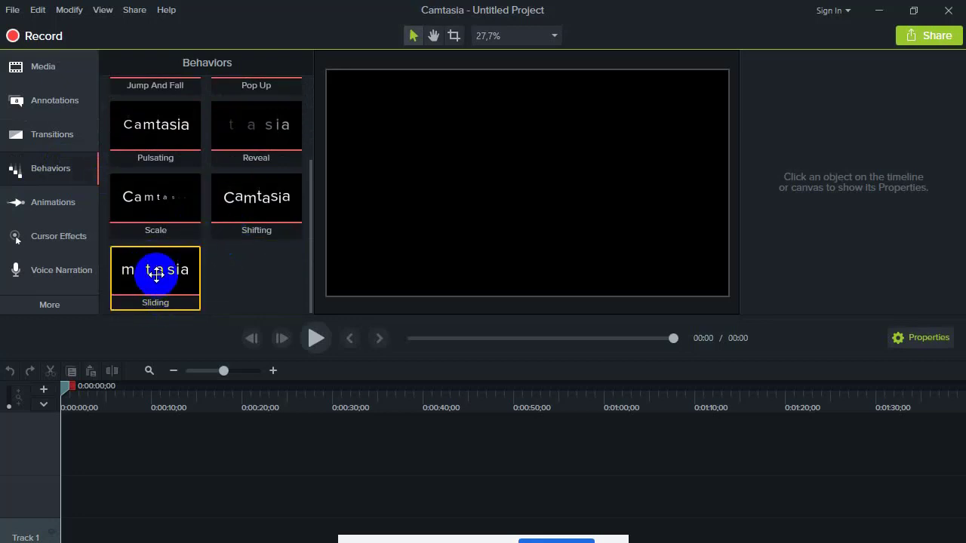
scroll(153, 264, up, 2)
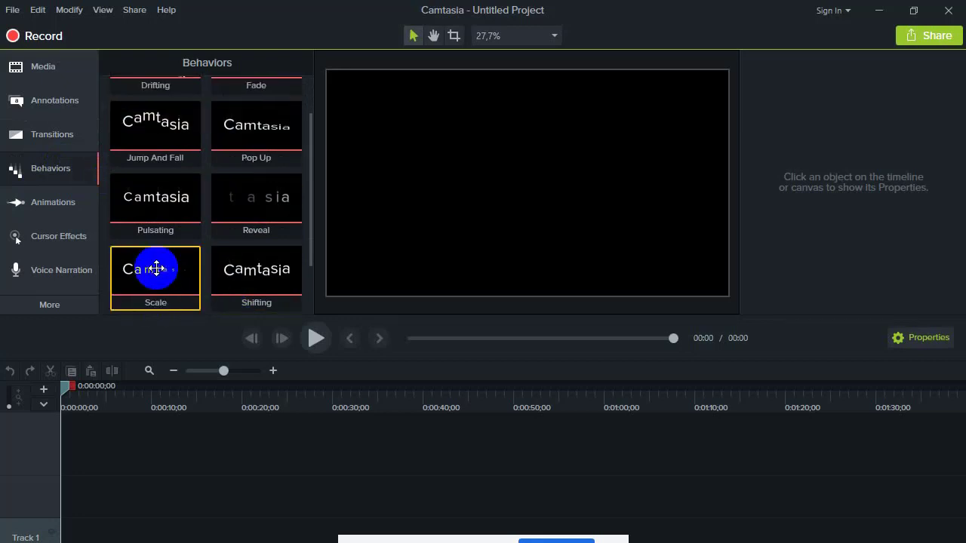
Import the merdeka image into the Media Bin.
click(49, 72)
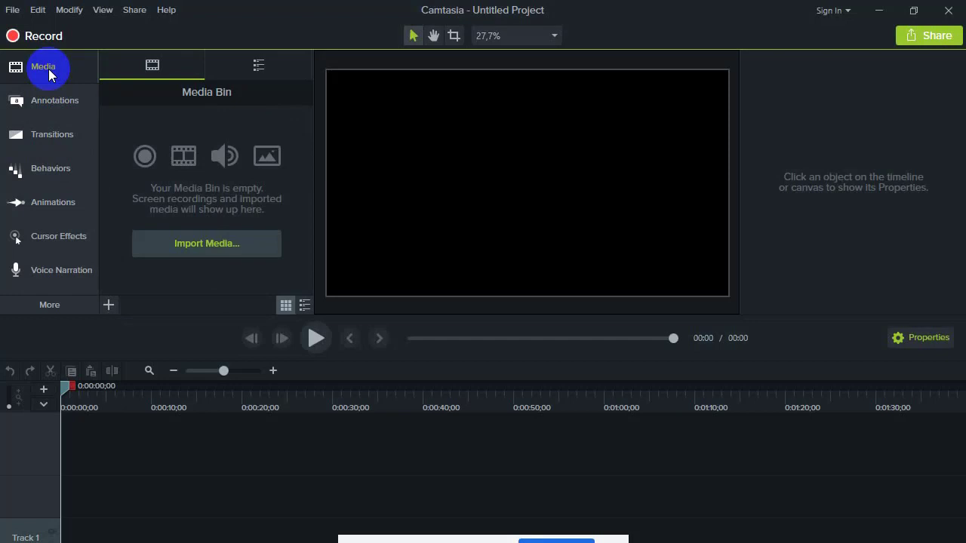
click(225, 244)
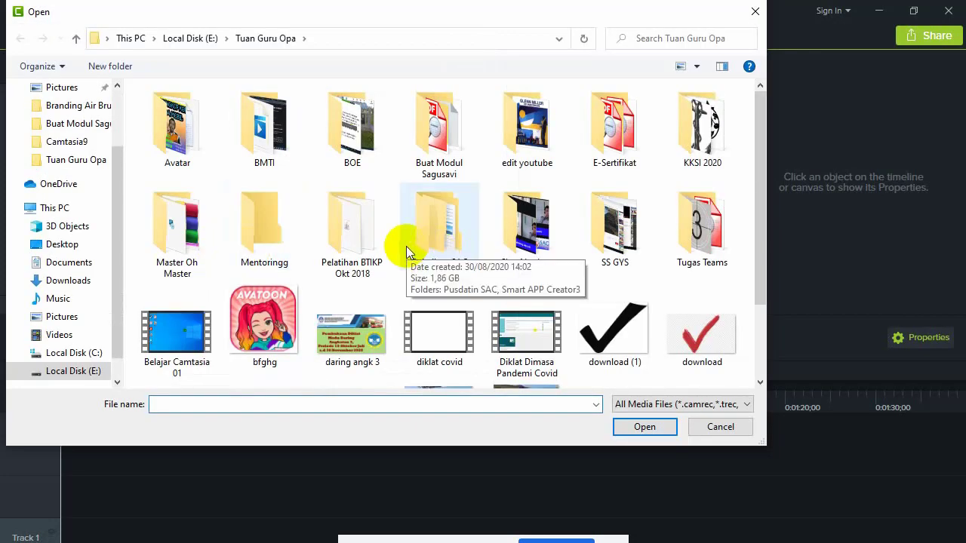
scroll(406, 247, down, 2)
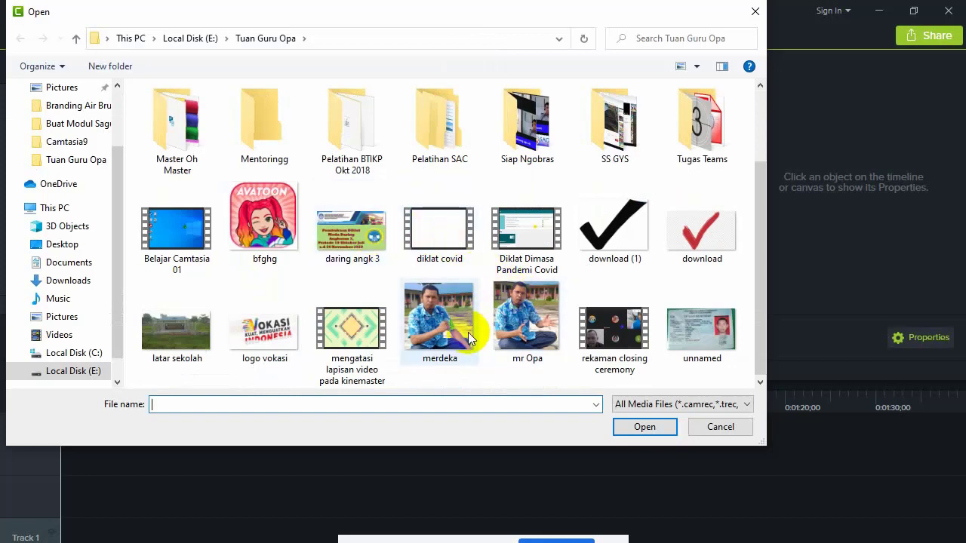
double_click(444, 321)
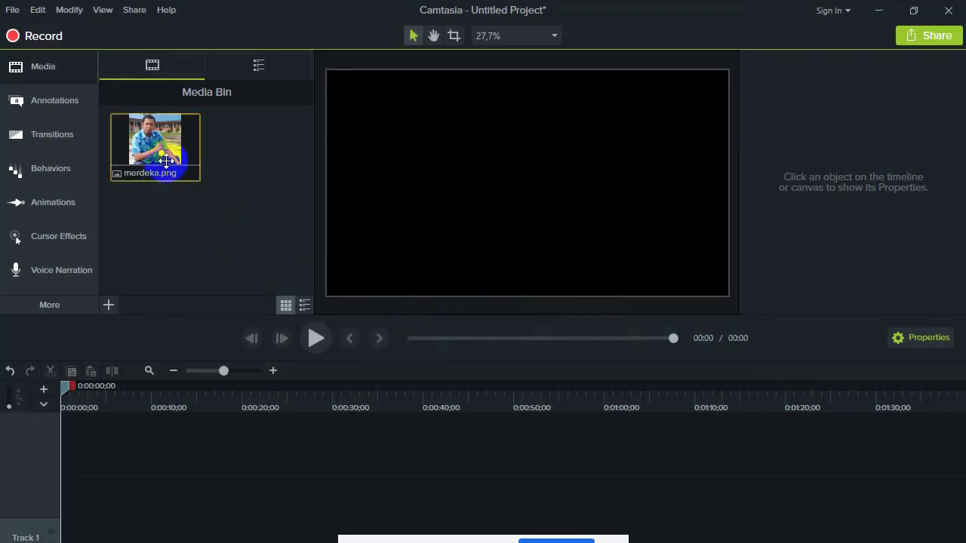
Preview merdeka.png from the Media Bin in its own window and close the preview.
click(141, 137)
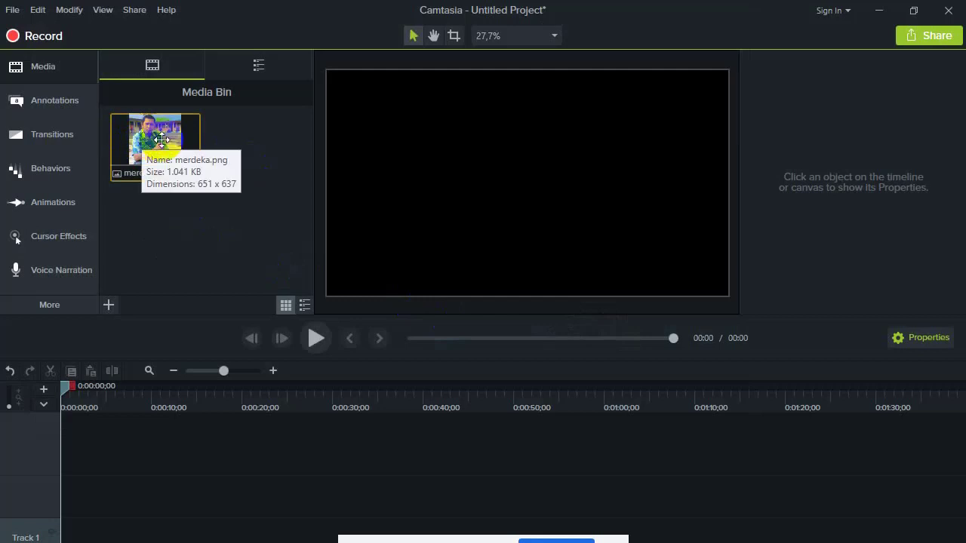
click(242, 156)
mouse_move(161, 142)
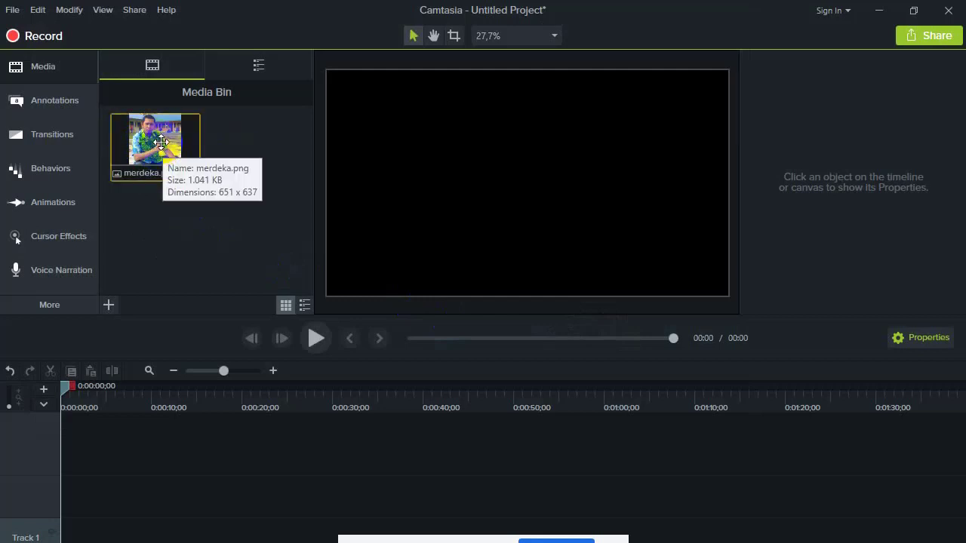
click(161, 142)
double_click(159, 153)
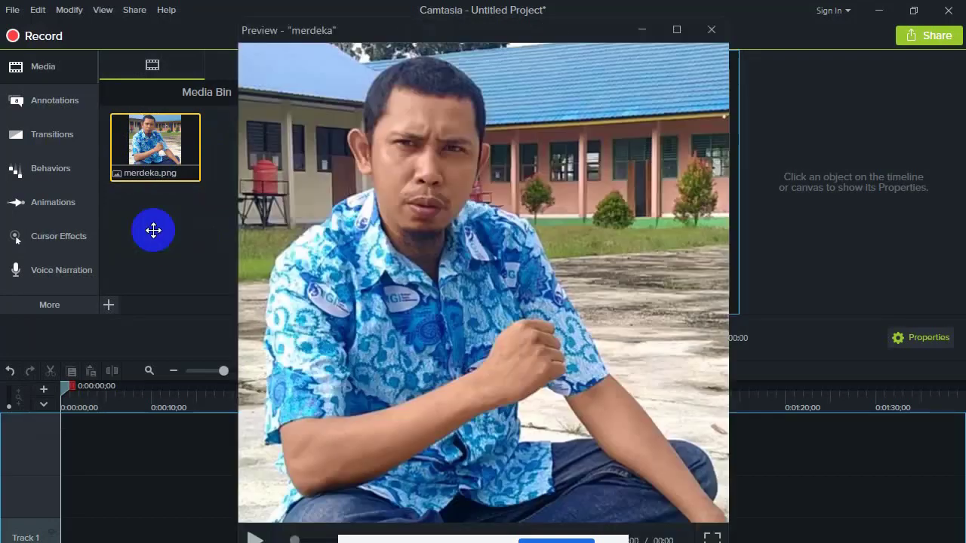
key(Escape)
Place merdeka.png at the start of Track 1 and try to delete the image from the Media Bin.
drag(160, 142, 76, 538)
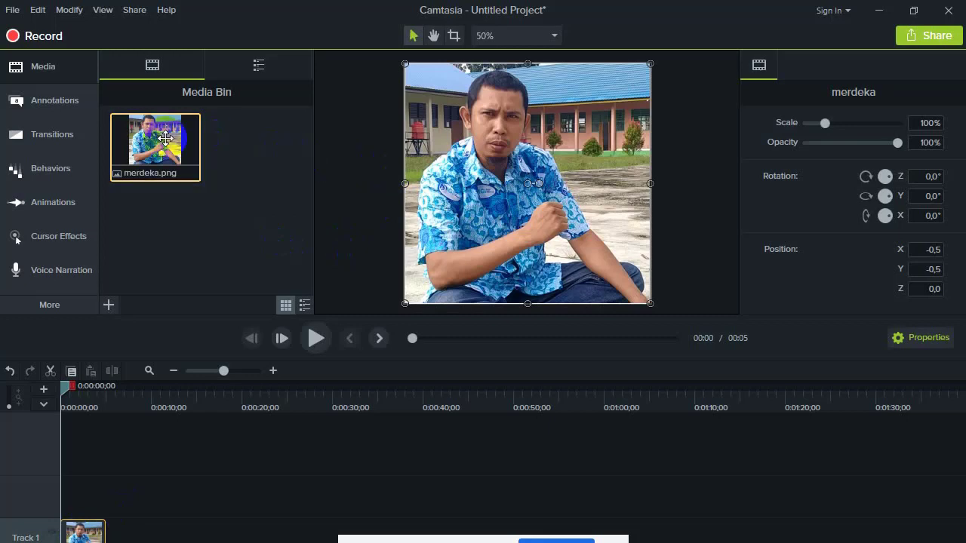
drag(262, 200, 160, 149)
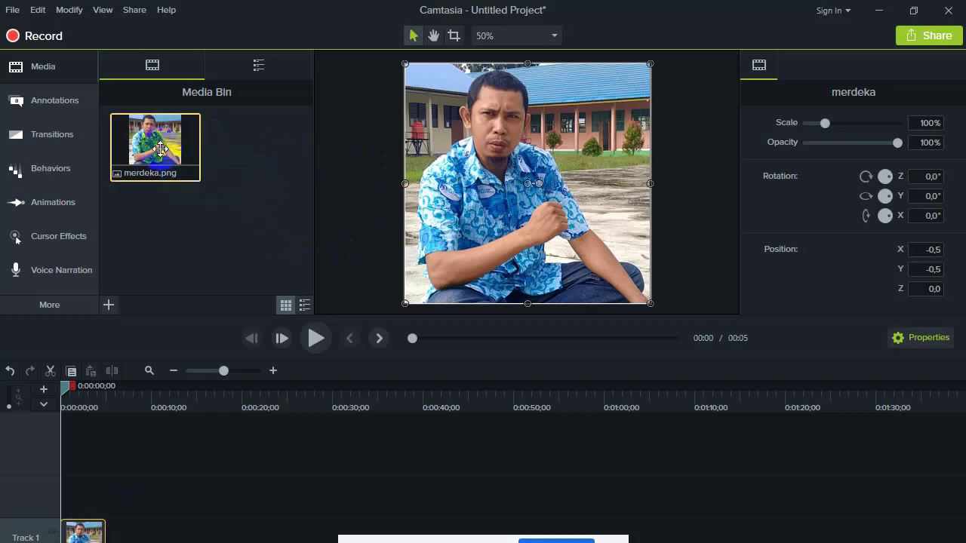
key(Delete)
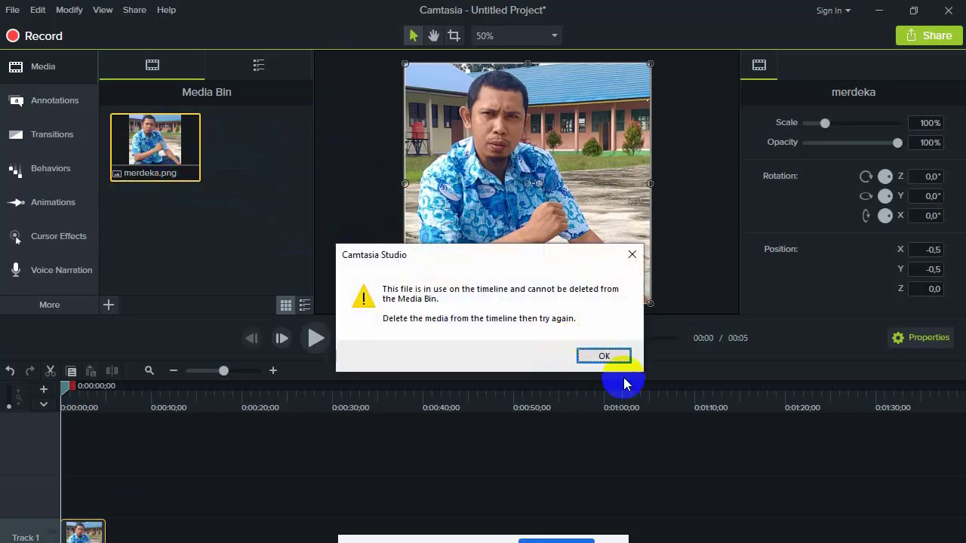
click(631, 256)
click(195, 520)
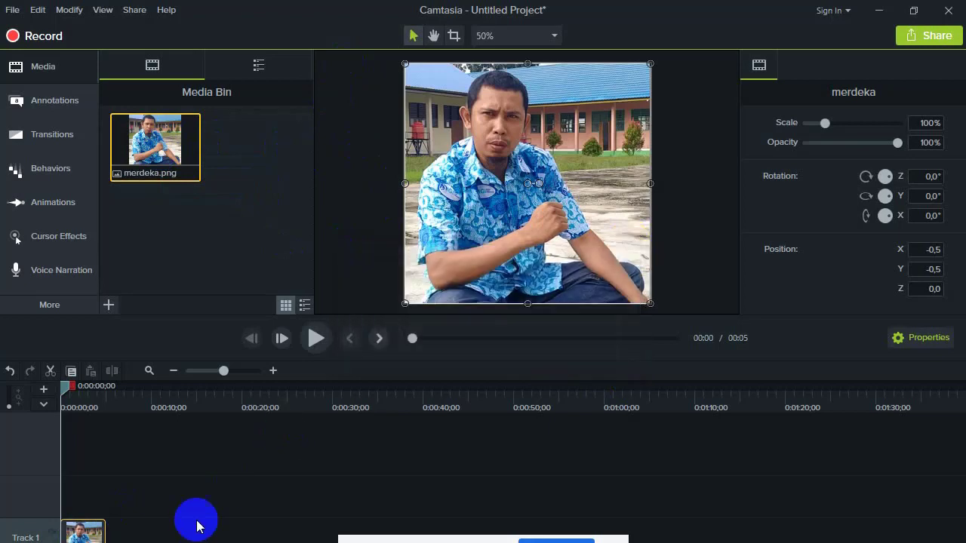
Delete the merdeka clip from Track 1 and remove merdeka.png from the Media Bin.
click(91, 537)
key(Delete)
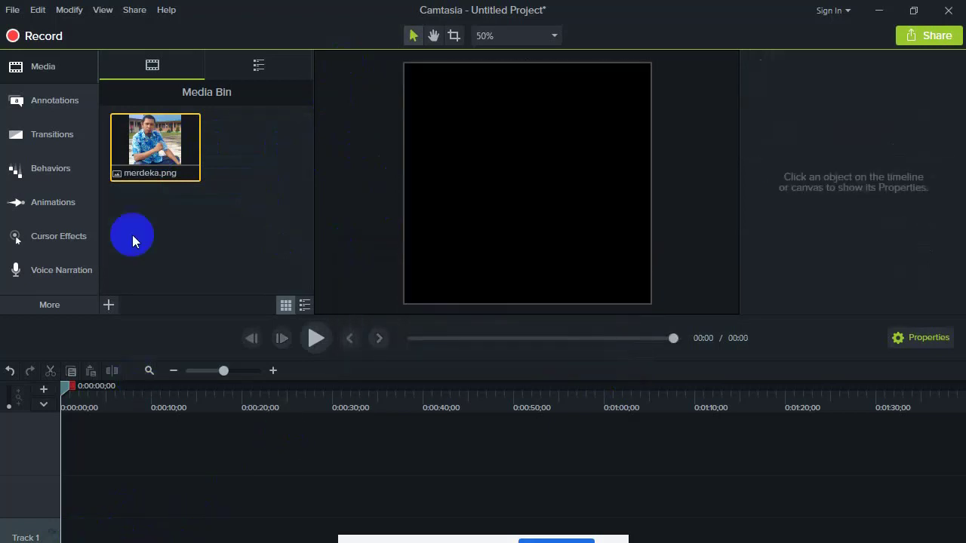
key(Delete)
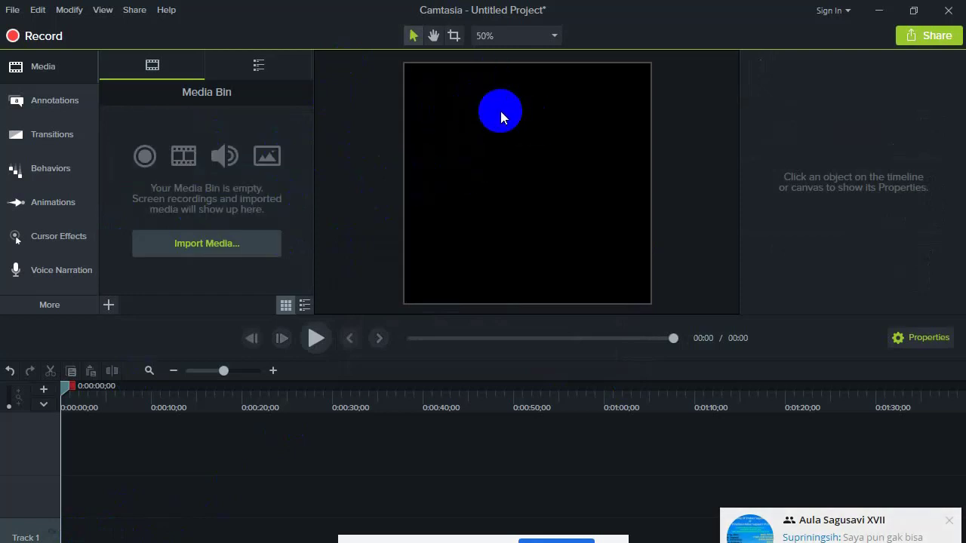
Set the project's canvas dimensions to 720p HD (1280x720) and look through the canvas color palette before applying the settings.
right_click(501, 112)
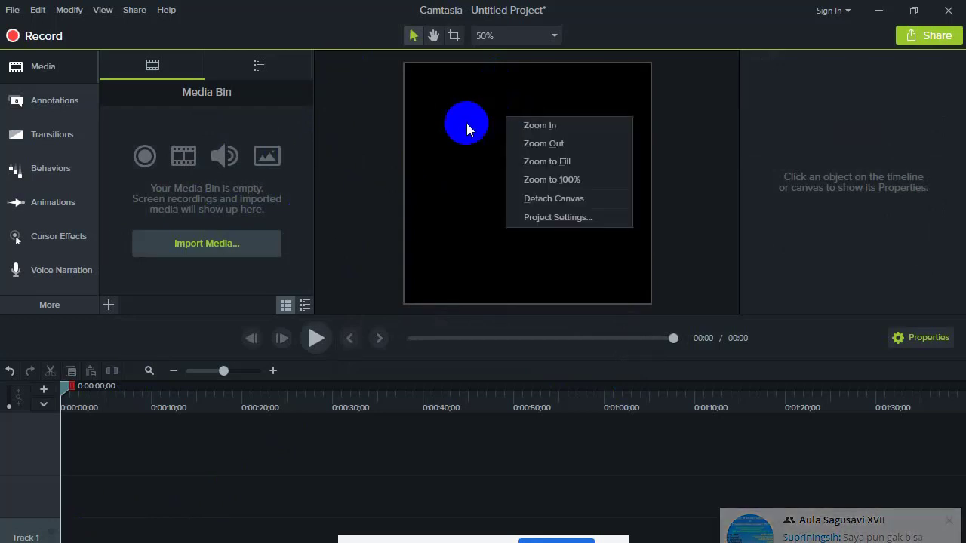
click(572, 222)
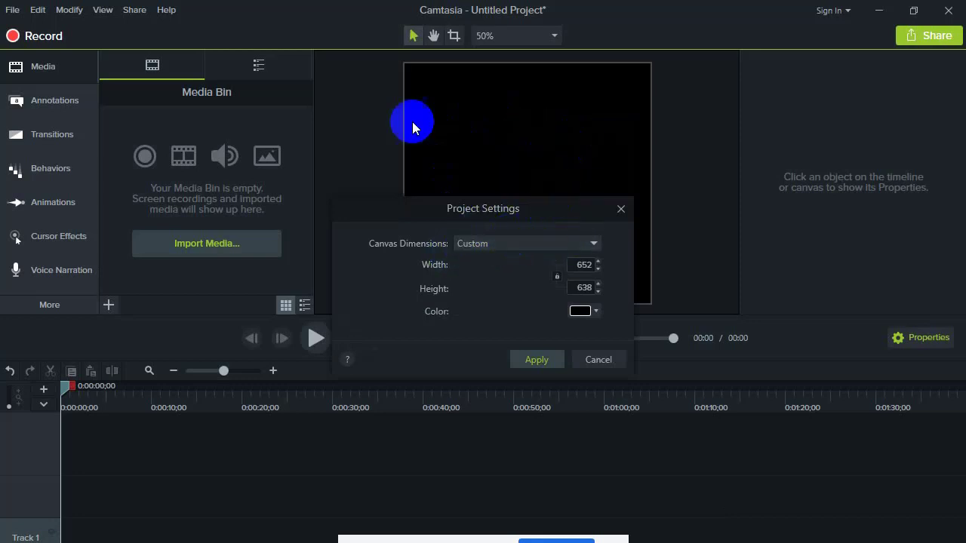
click(597, 244)
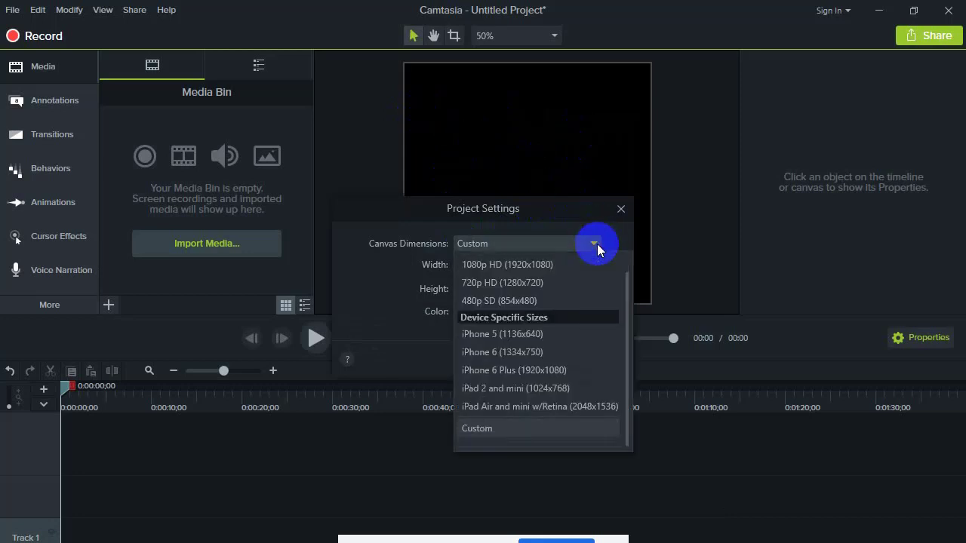
click(523, 284)
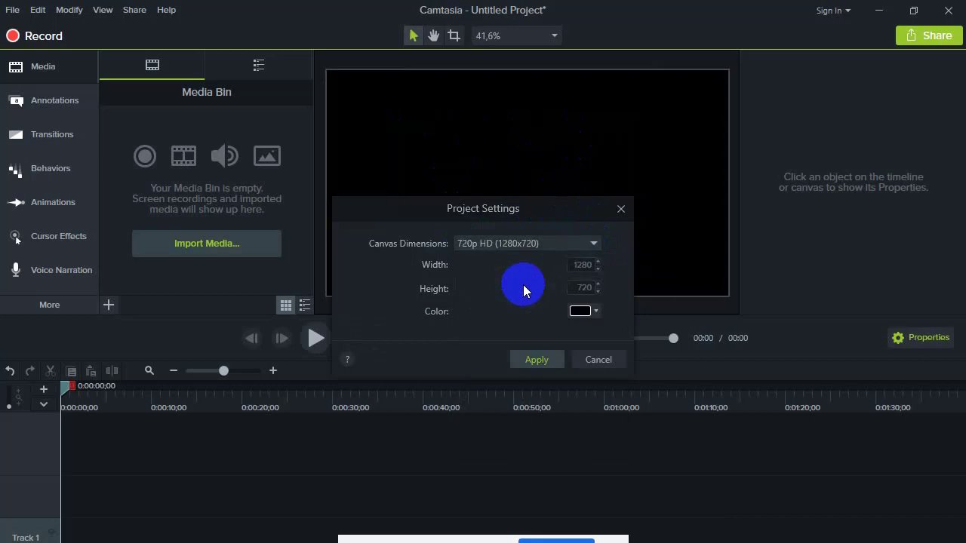
click(598, 311)
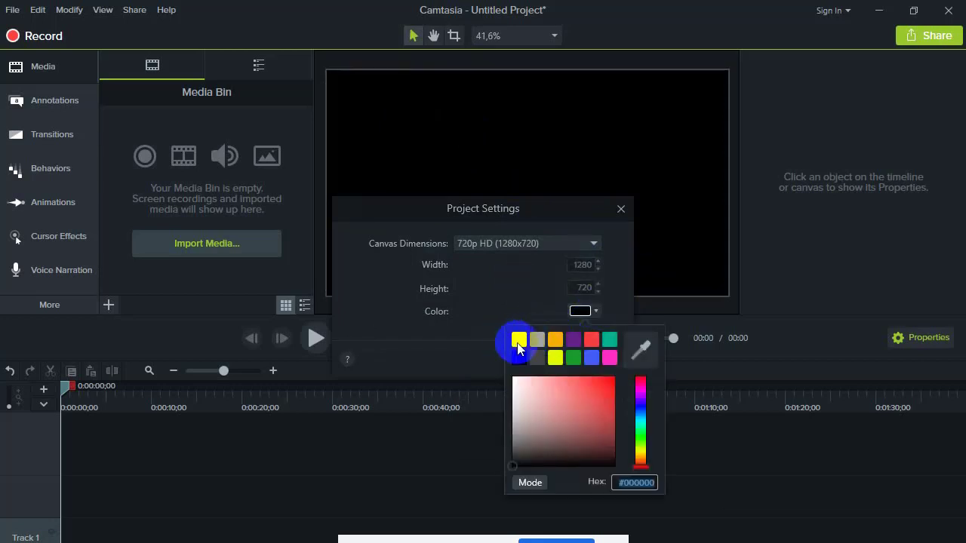
click(592, 358)
click(593, 311)
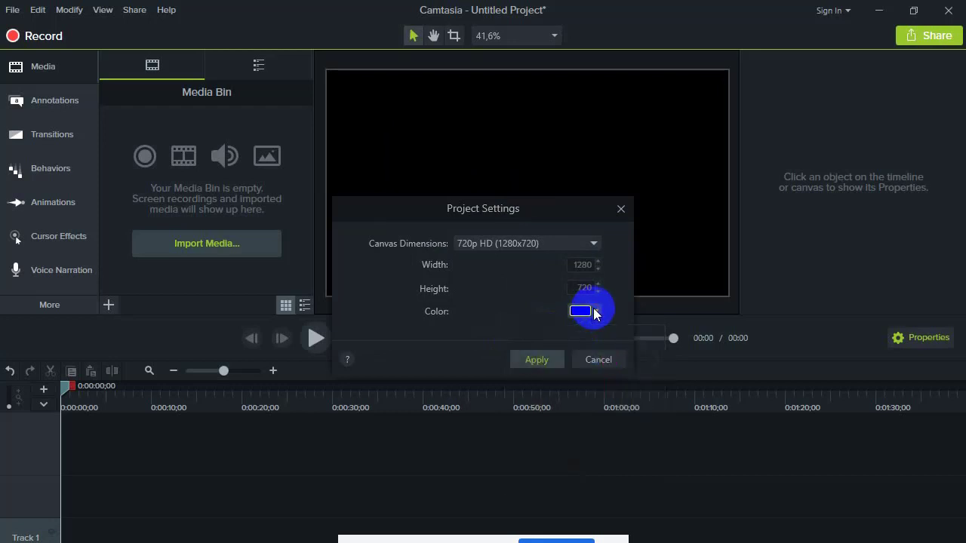
click(532, 360)
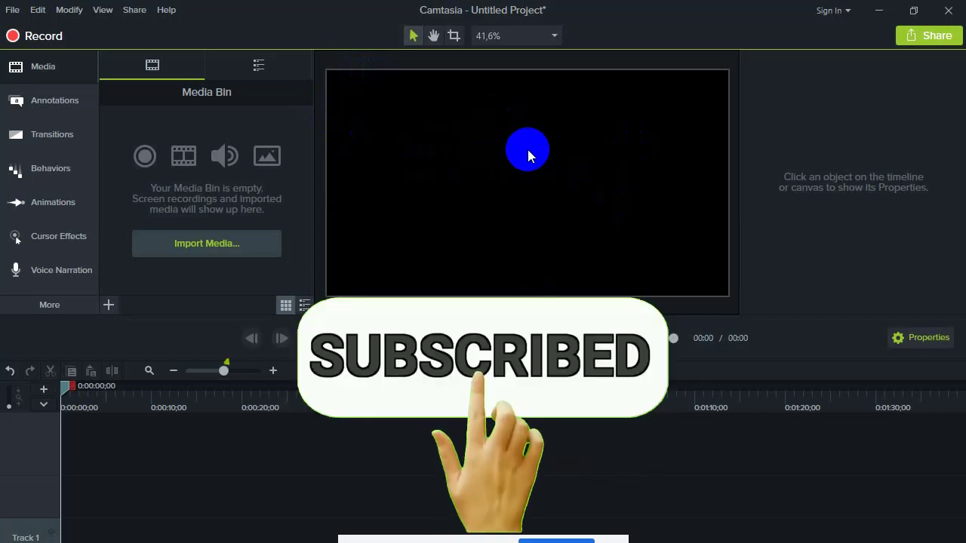
right_click(527, 149)
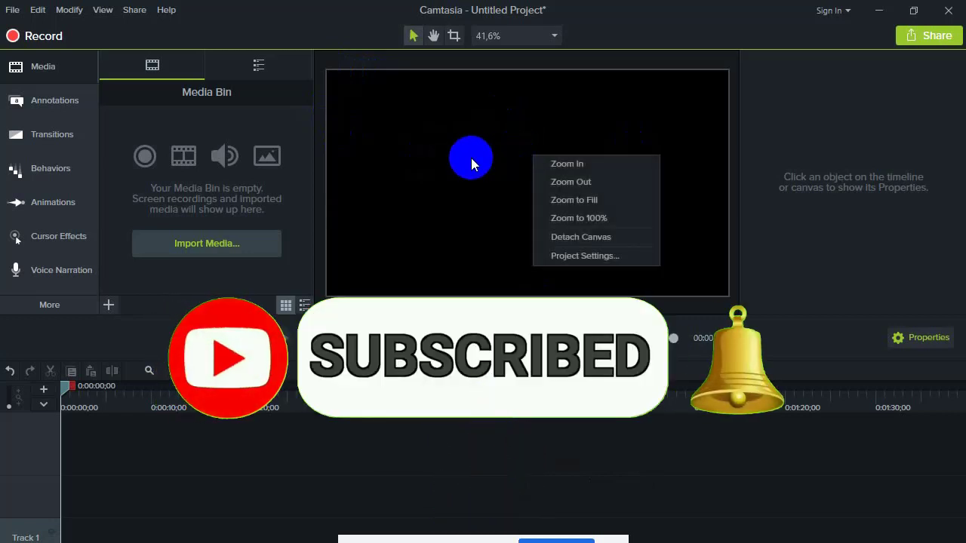
click(439, 162)
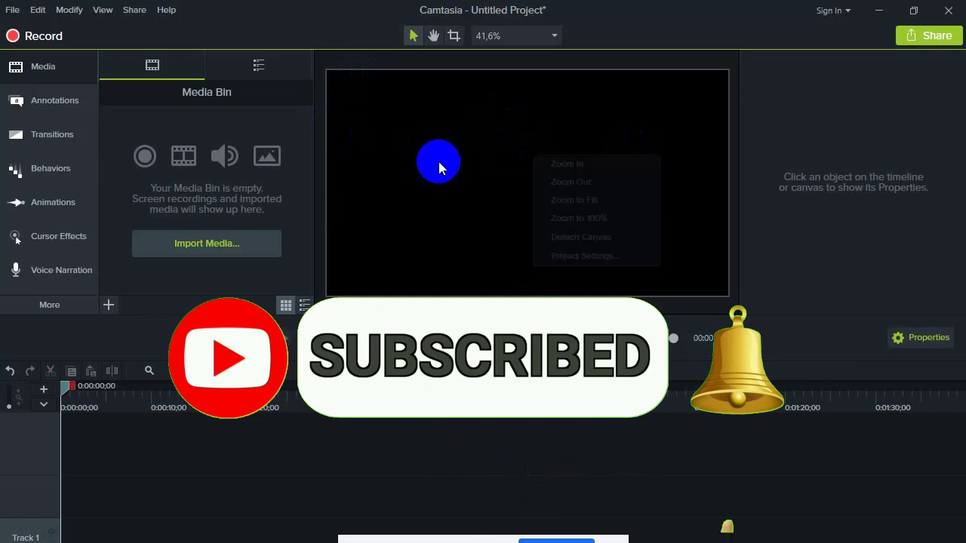
Import merdeka.png into the emptied Media Bin again.
click(211, 247)
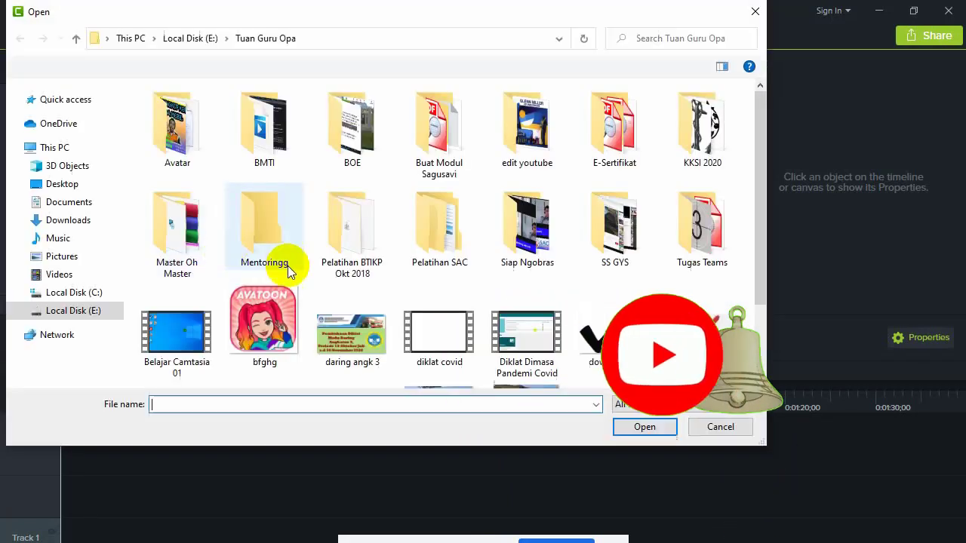
scroll(389, 316, down, 2)
double_click(436, 317)
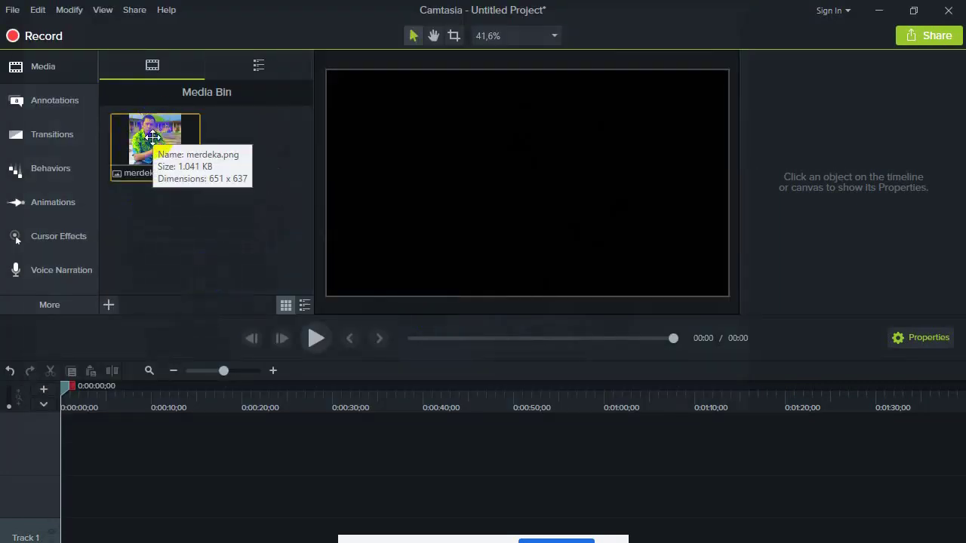
Add merdeka.png to the start of Track 1 and move it up to the canvas's upper edge, at about X 0, Y 41.5.
drag(154, 137, 75, 532)
click(494, 157)
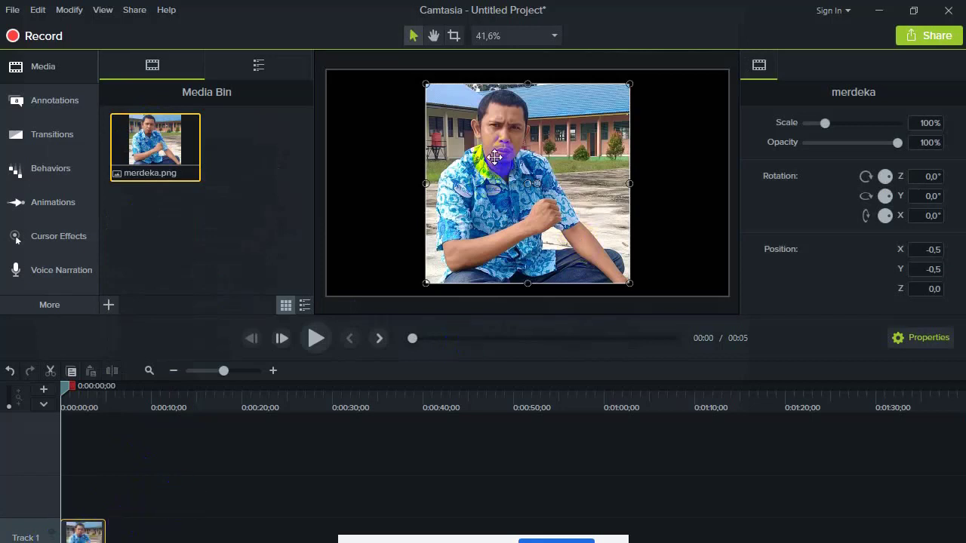
drag(495, 144, 495, 130)
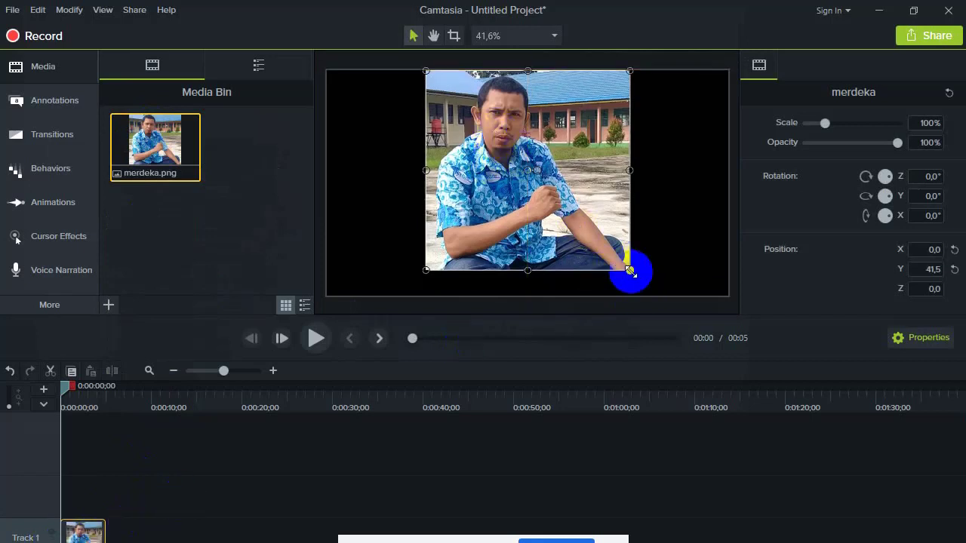
Enlarge the merdeka image to 113% so it fills the canvas height and center it at X 0, Y 0.
drag(630, 269, 657, 296)
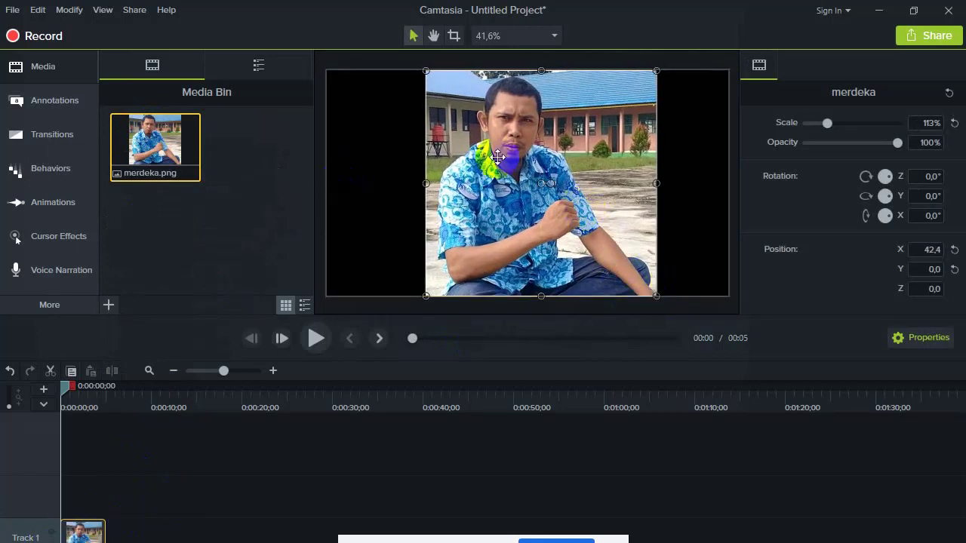
click(597, 164)
drag(597, 164, 582, 170)
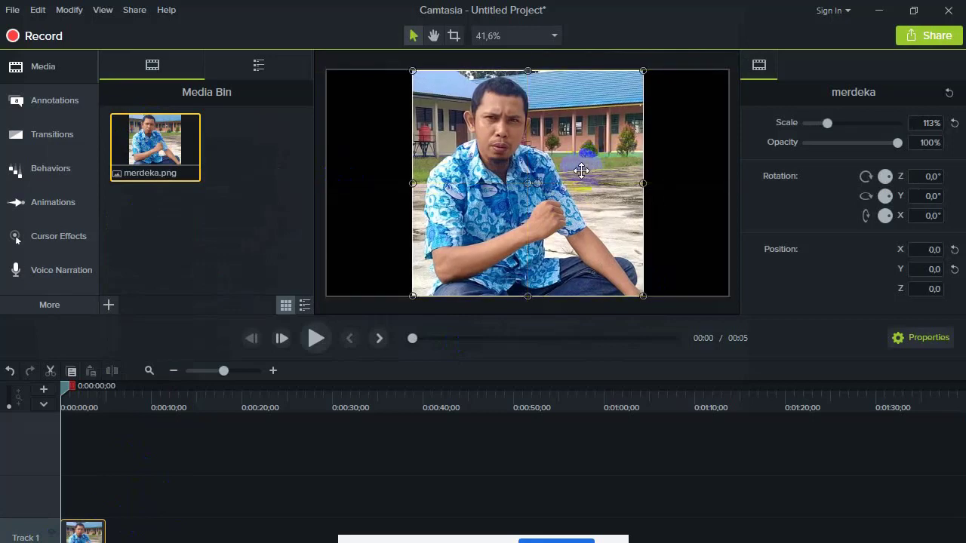
click(358, 202)
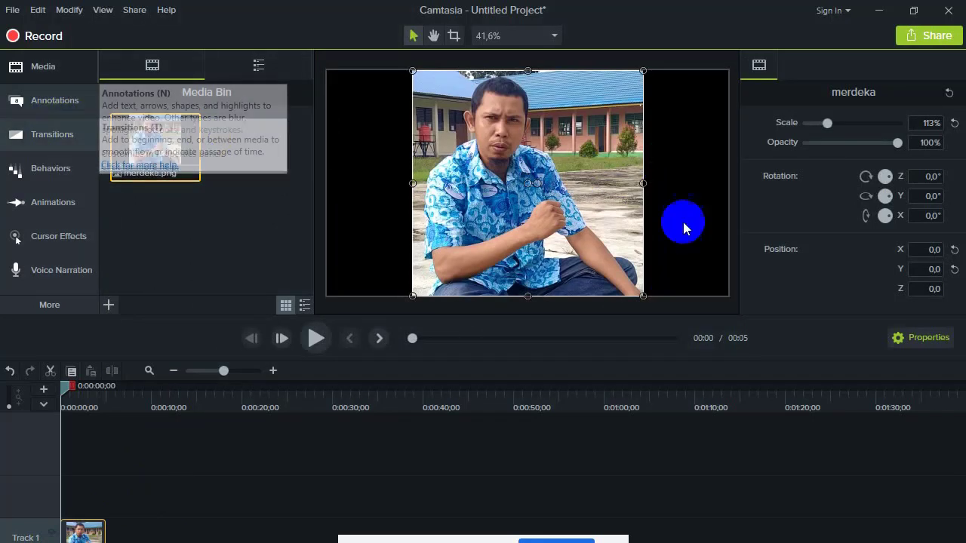
Add the teal Thought Bubble 1 callout beside the man's head, overlapping the image's upper-right corner, and point its tail toward his face.
click(60, 101)
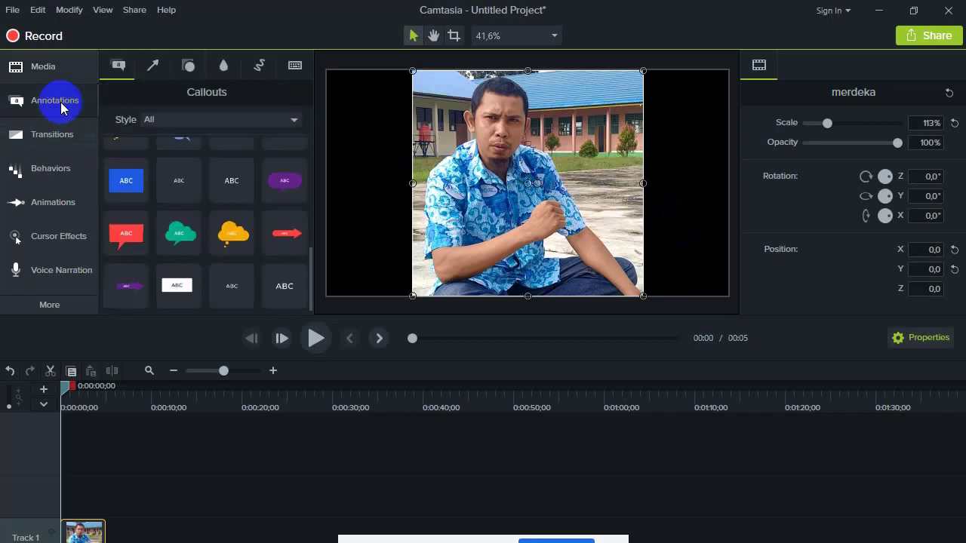
click(294, 122)
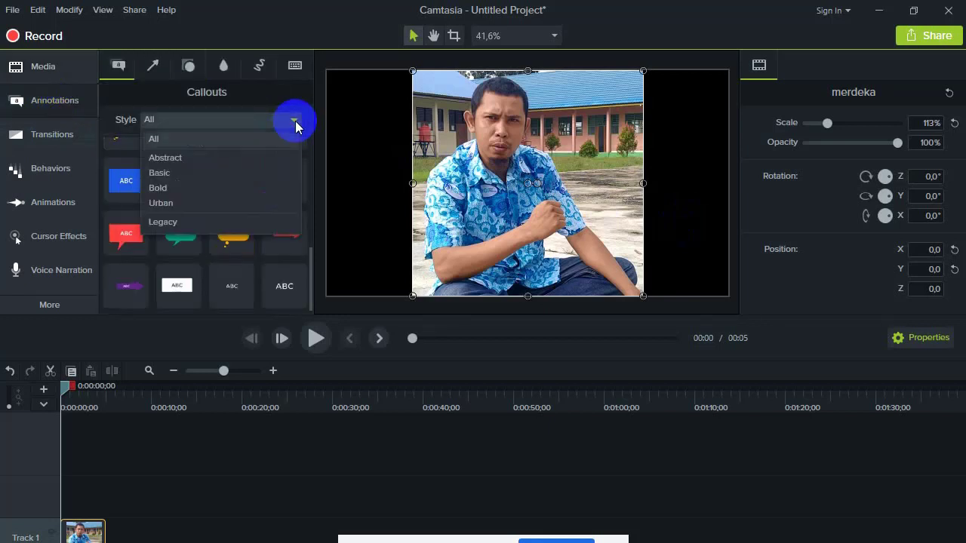
click(295, 125)
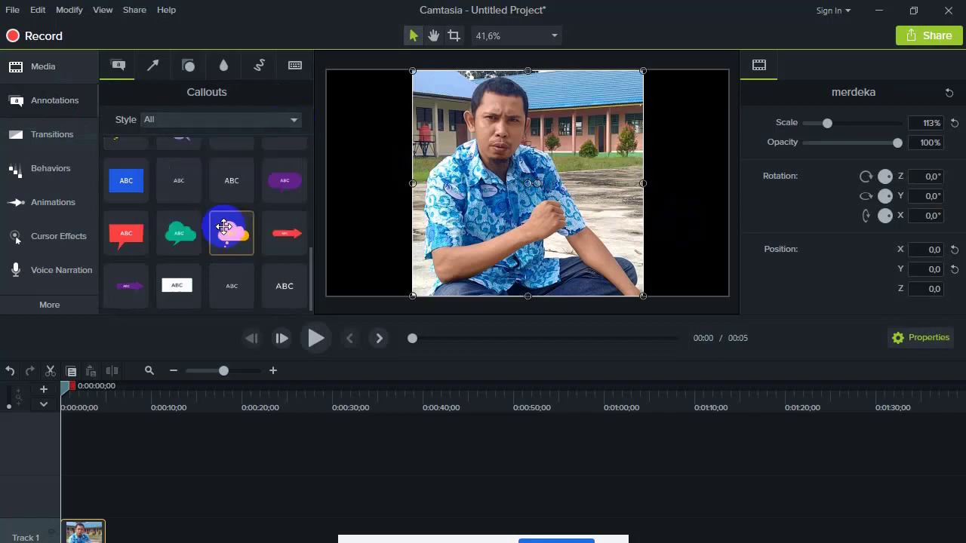
scroll(227, 222, down, 5)
scroll(224, 226, up, 2)
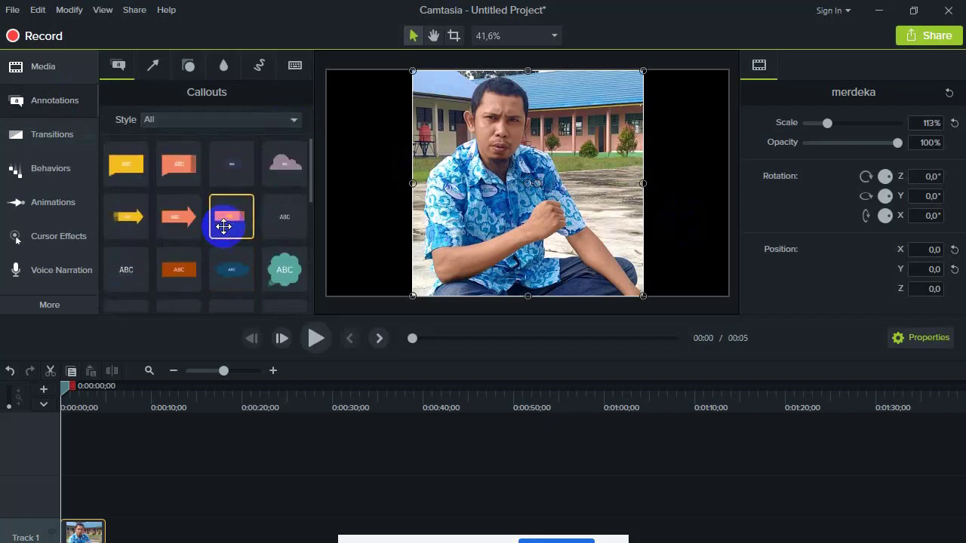
scroll(248, 213, down, 3)
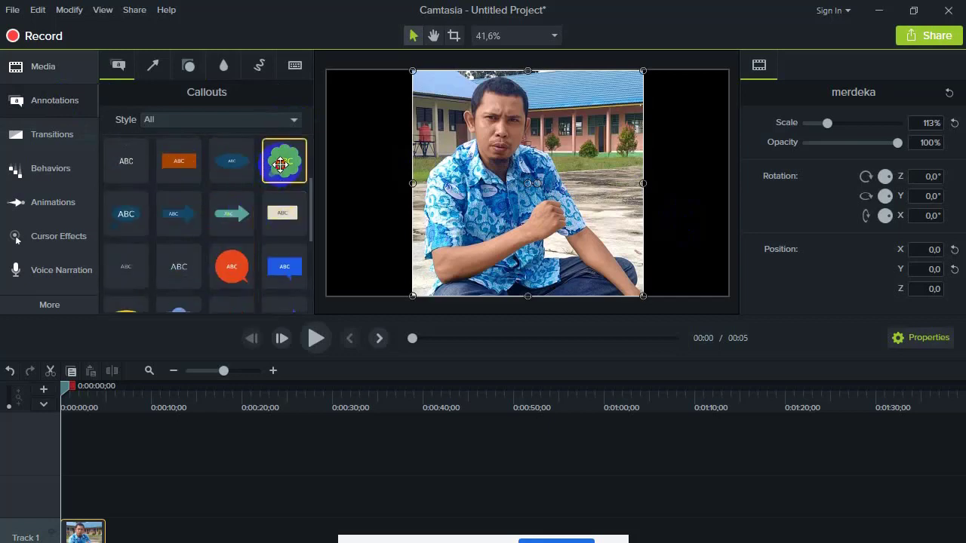
drag(280, 161, 662, 93)
drag(623, 125, 656, 123)
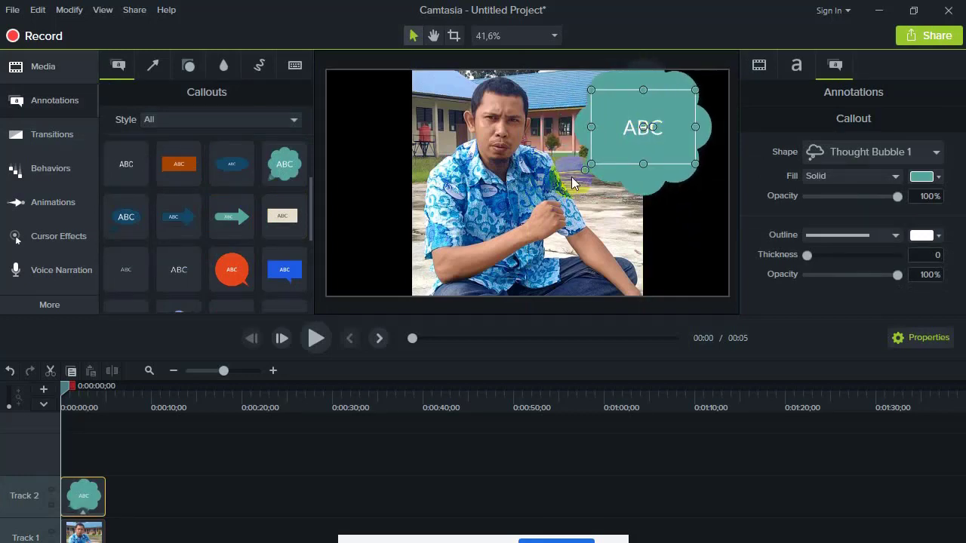
drag(583, 176, 569, 194)
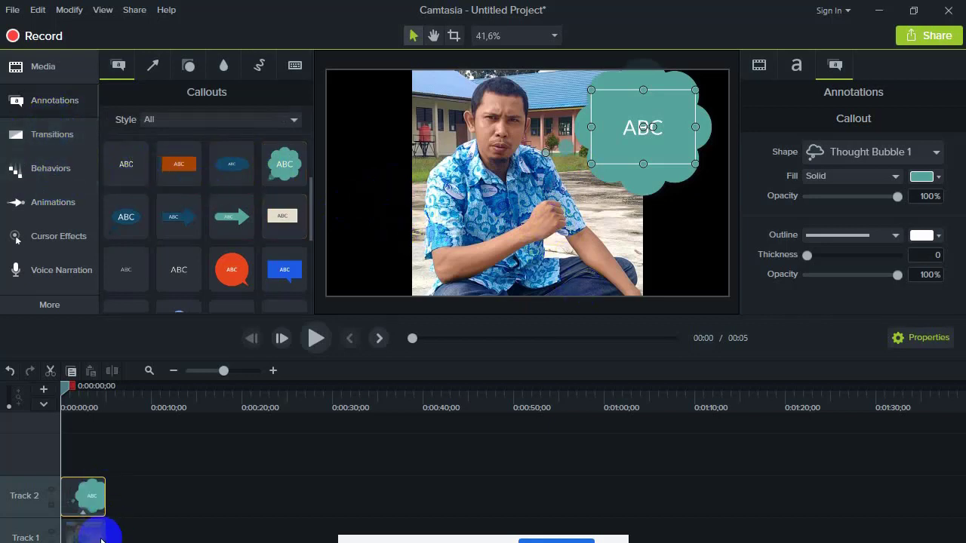
Extend the merdeka clip on Track 1 to about 12 seconds and dismiss the chat notification.
drag(105, 538, 174, 539)
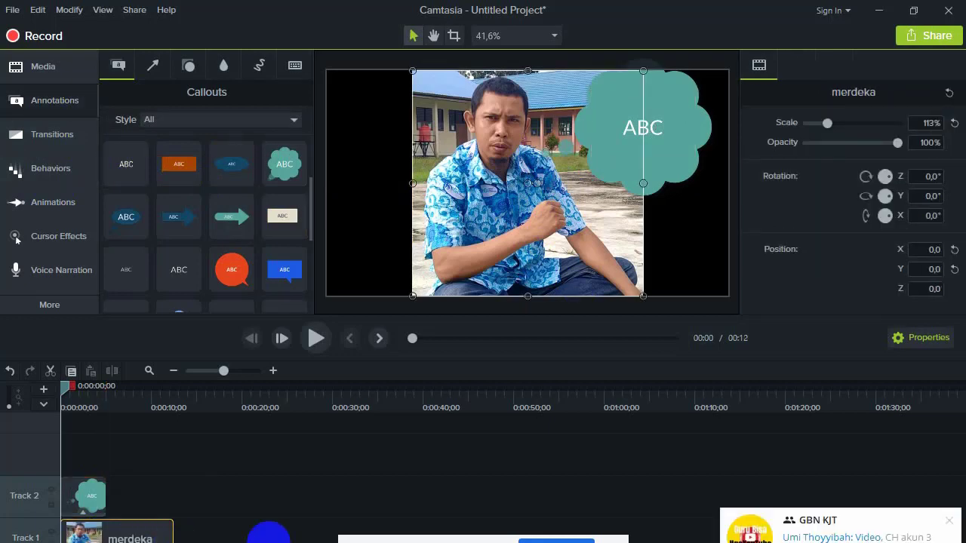
click(948, 521)
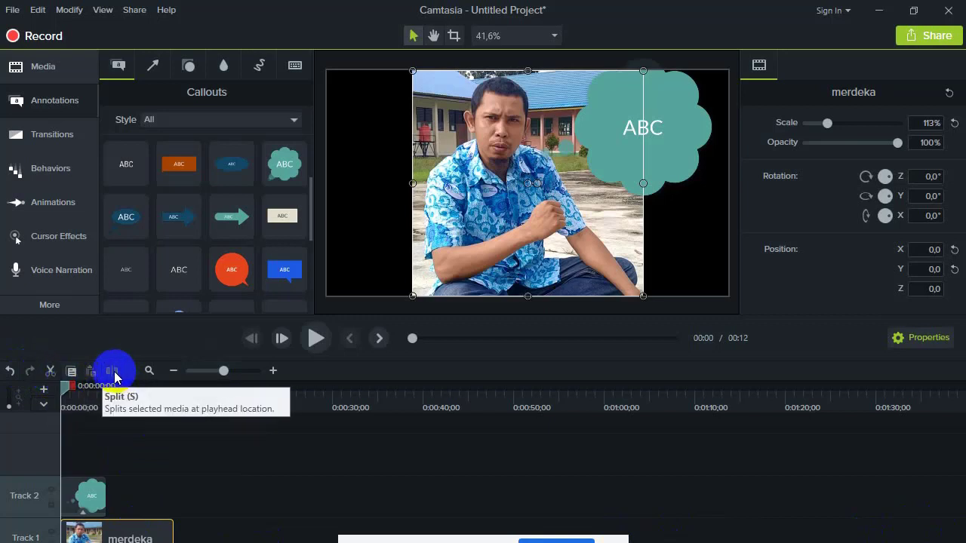
drag(124, 538, 102, 538)
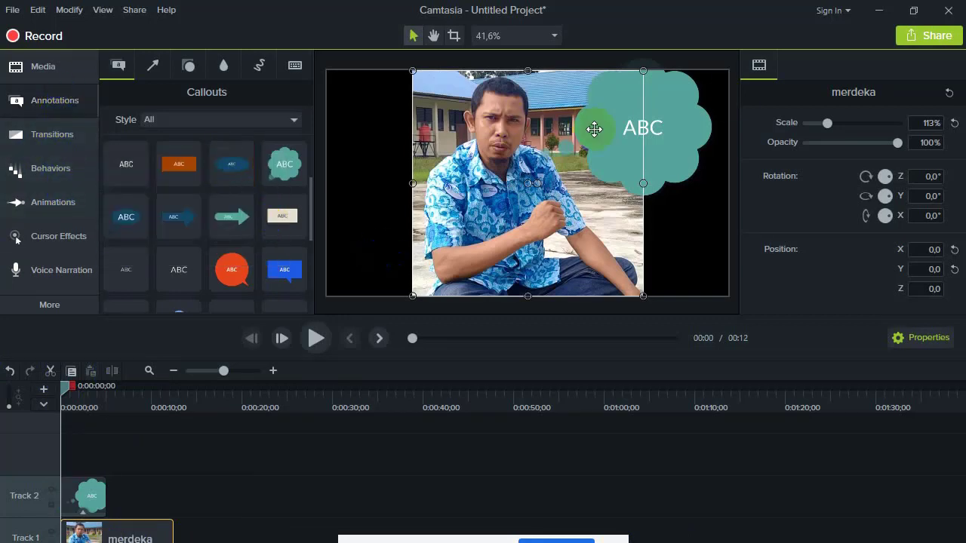
Replace the thought bubble's ABC text with "Semangat Belajar".
click(655, 135)
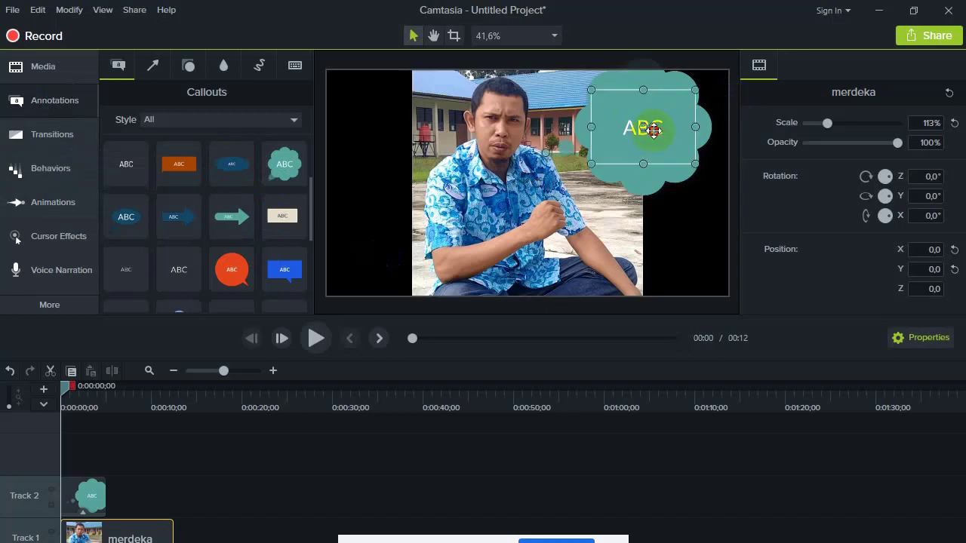
double_click(657, 128)
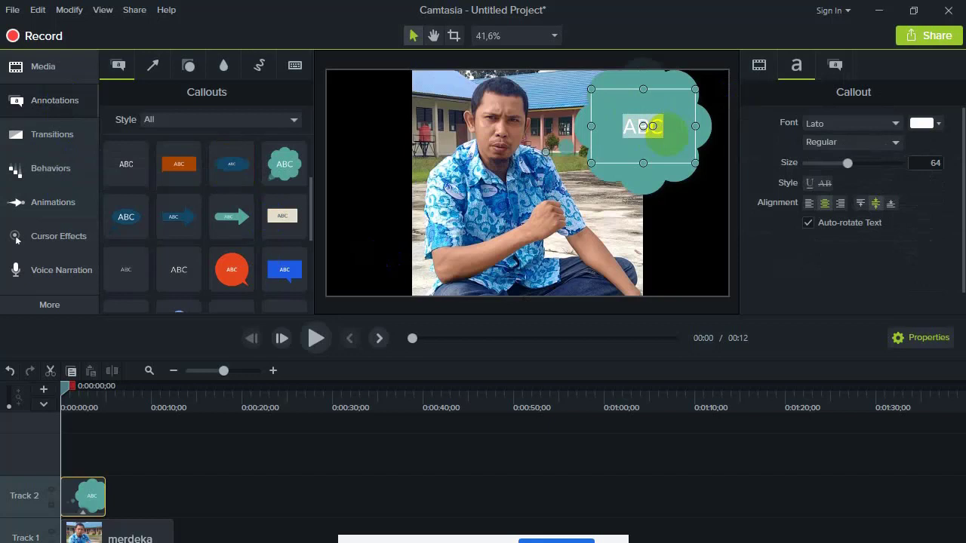
text(Semanagt)
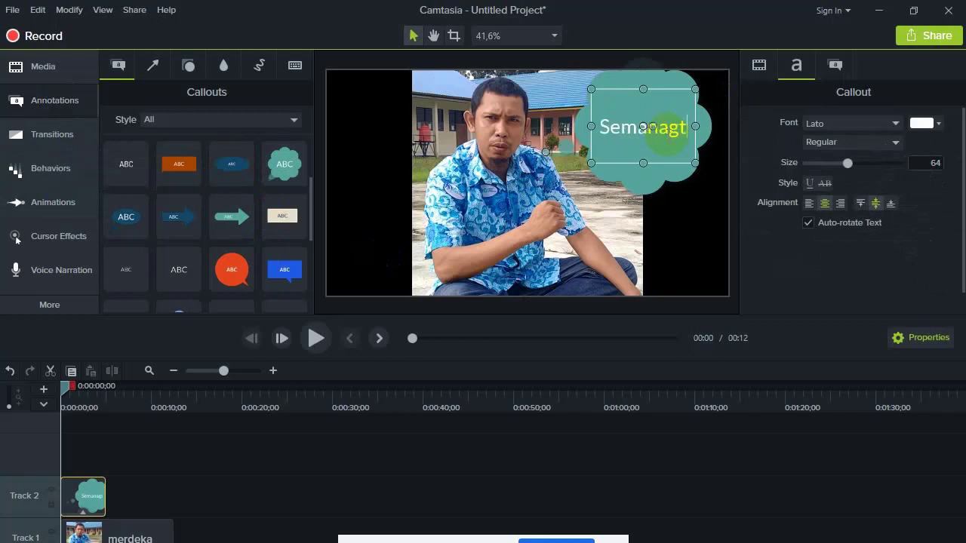
key(BackSpace)
key(BackSpace)
key(BackSpace)
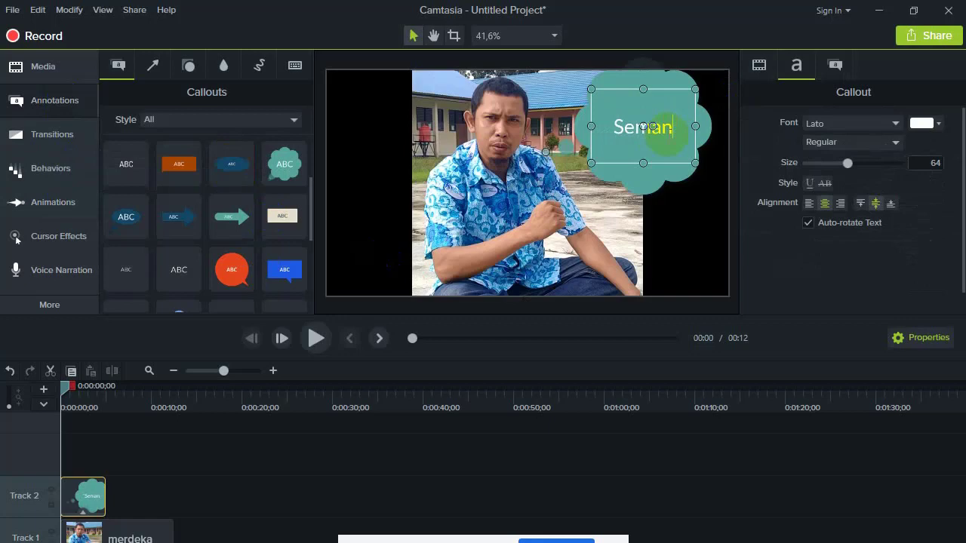
text(nga)
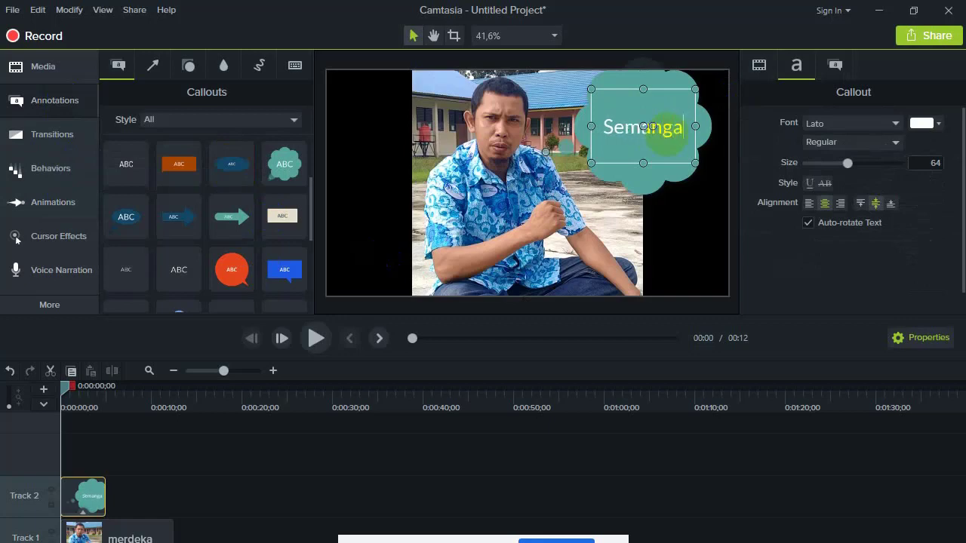
text(t Be)
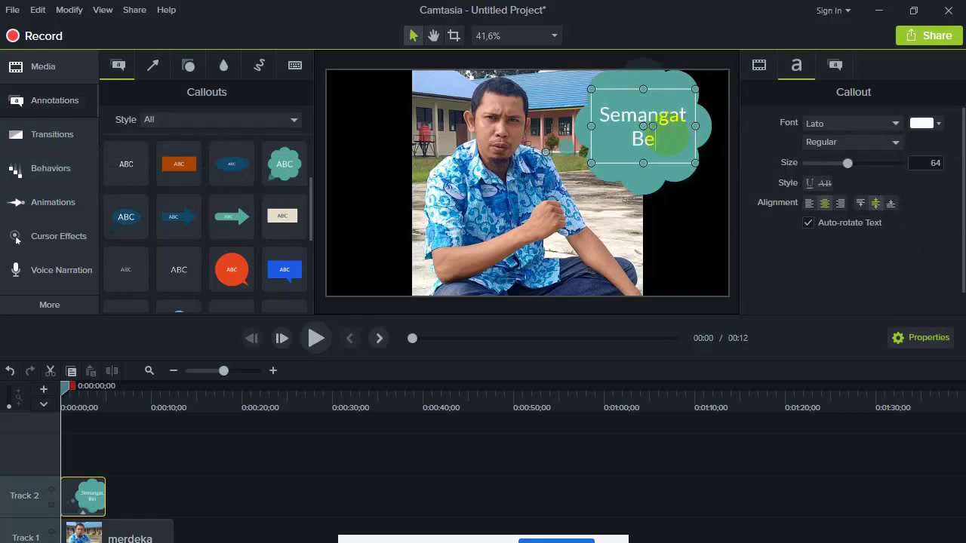
text(lajar)
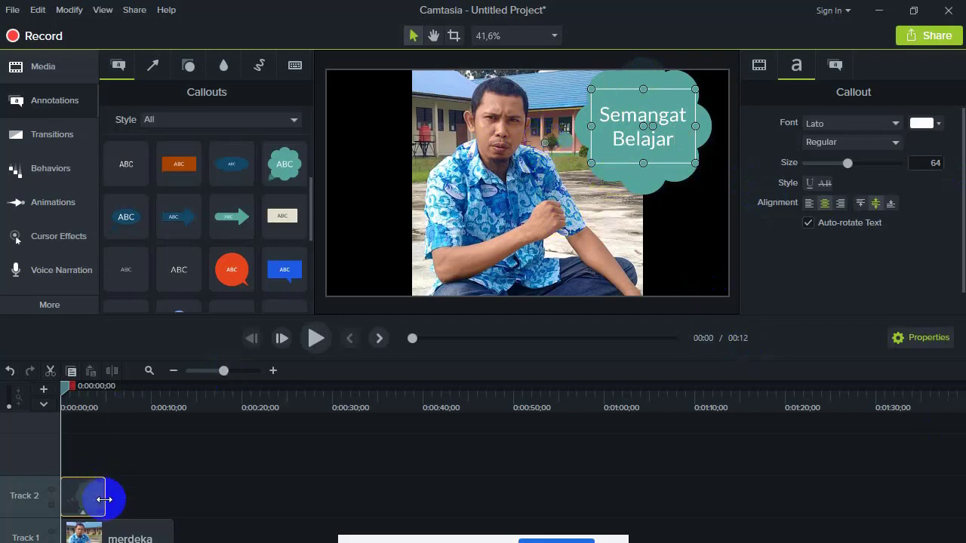
Shift the thought bubble clip on Track 2 so it starts about 1.7 seconds into the timeline.
drag(89, 503, 125, 491)
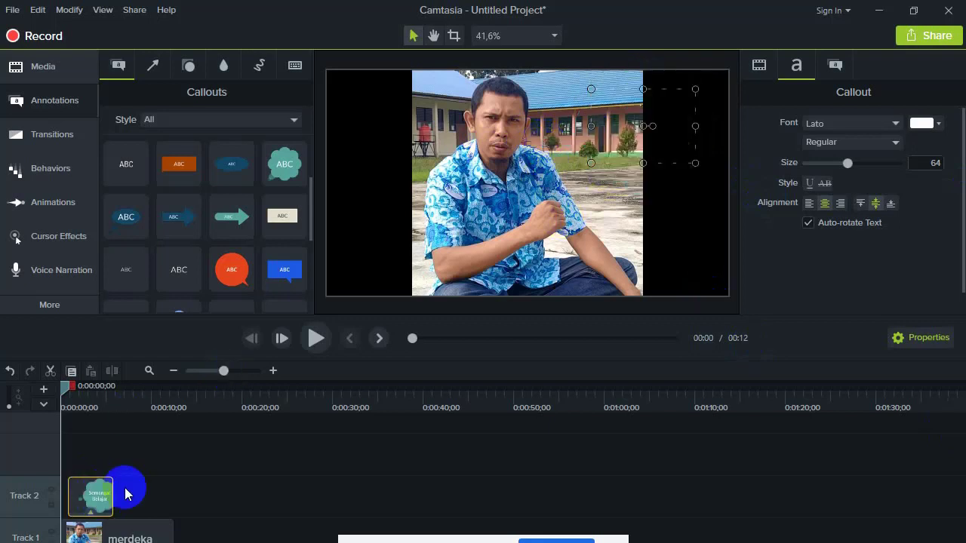
click(108, 535)
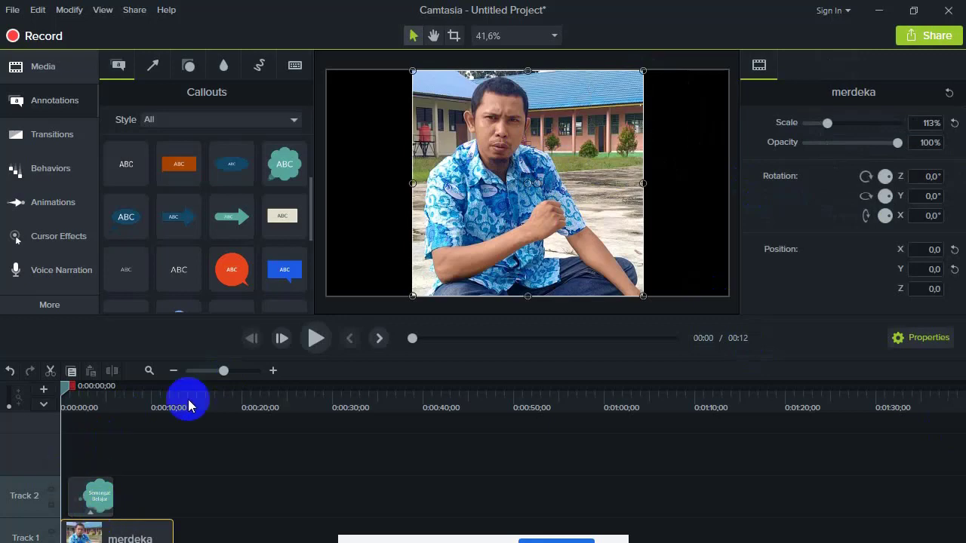
drag(97, 486, 105, 491)
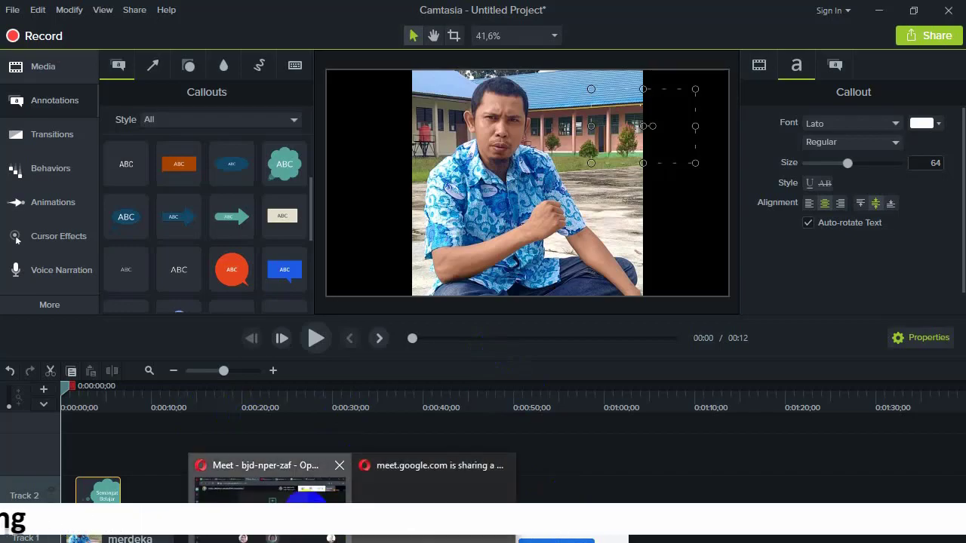
Check the presentation status in the Google Meet call and return to Camtasia's callout annotations.
click(264, 468)
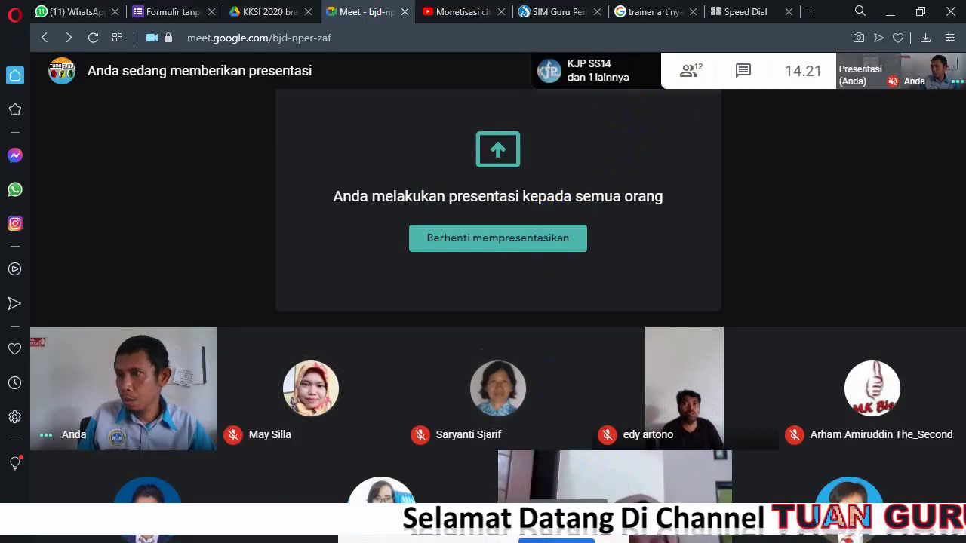
click(755, 465)
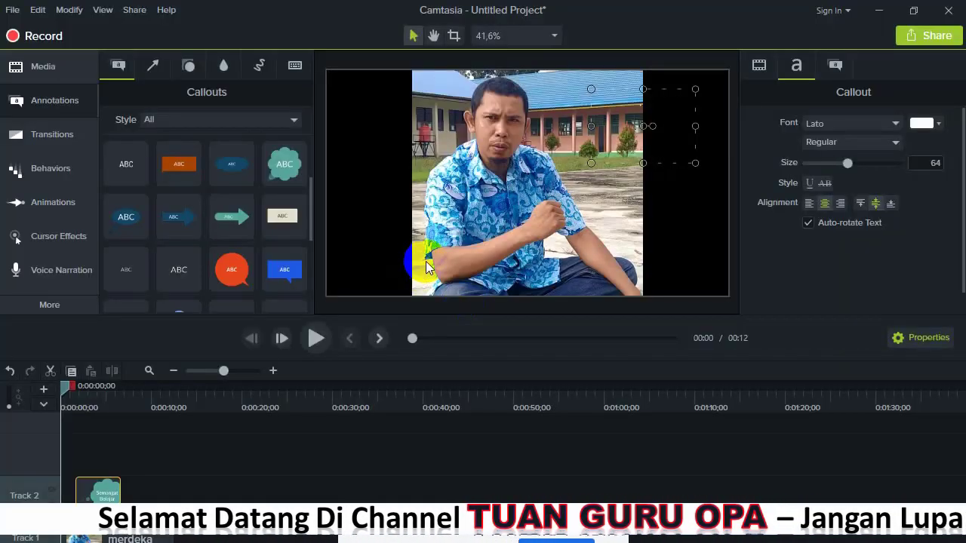
click(55, 104)
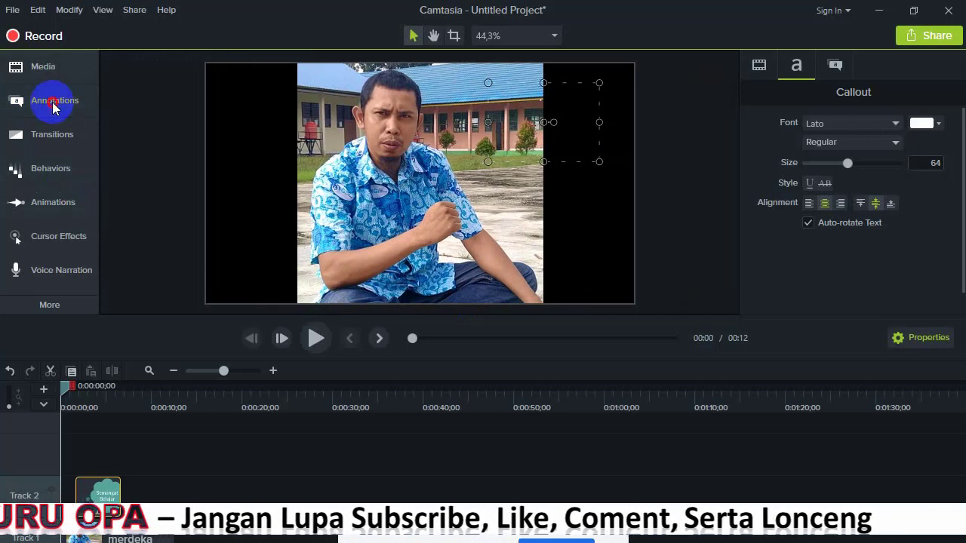
click(53, 106)
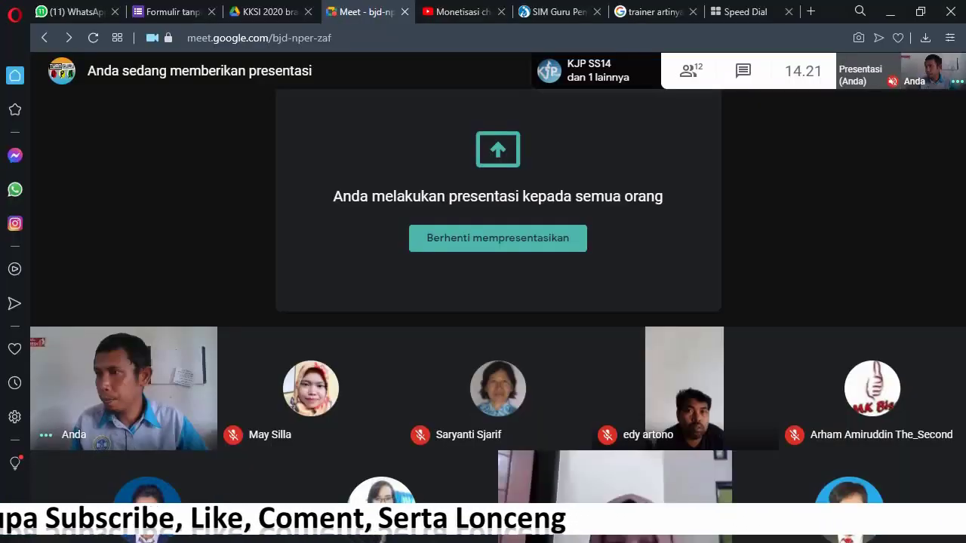
Restart the Google Meet presentation by sharing the Camtasia 9 application window, and admit the waiting participant.
click(498, 237)
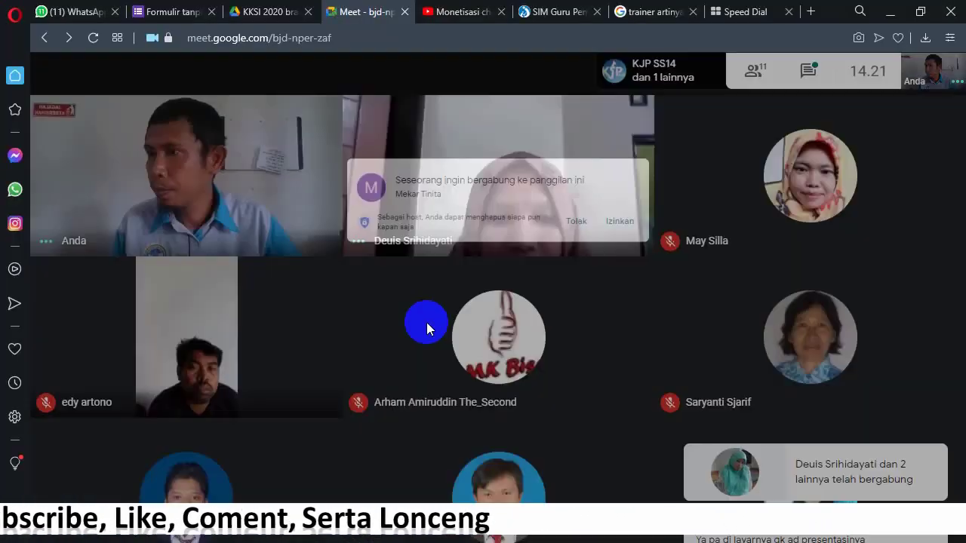
click(668, 141)
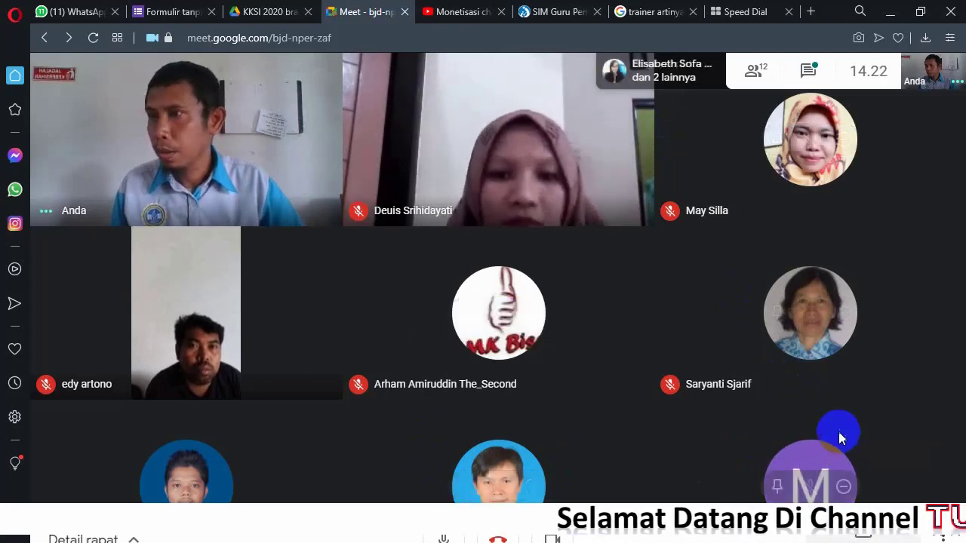
click(861, 537)
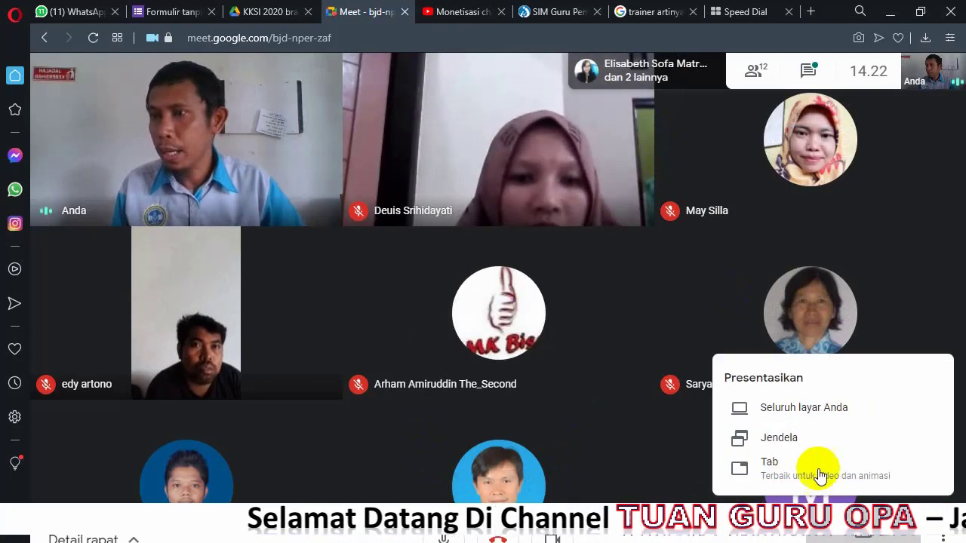
click(796, 445)
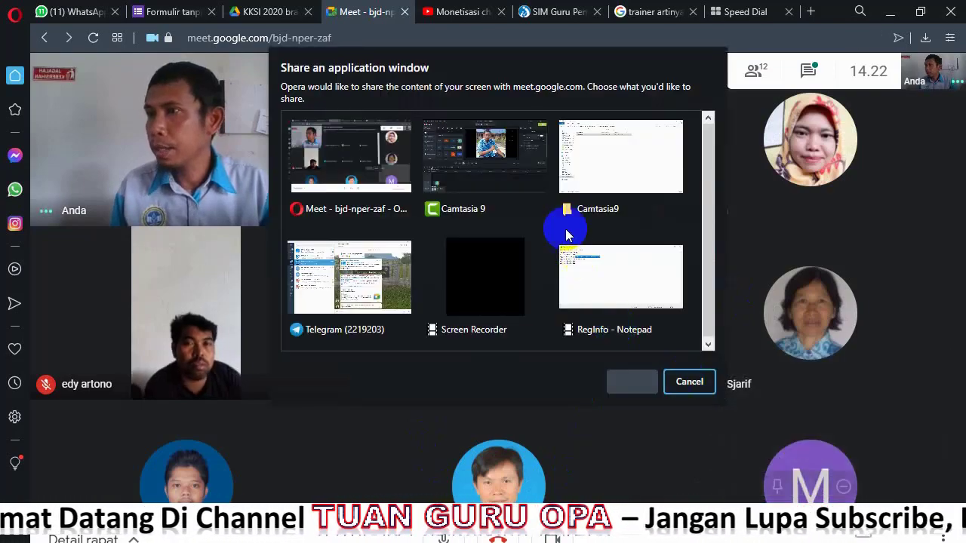
click(512, 163)
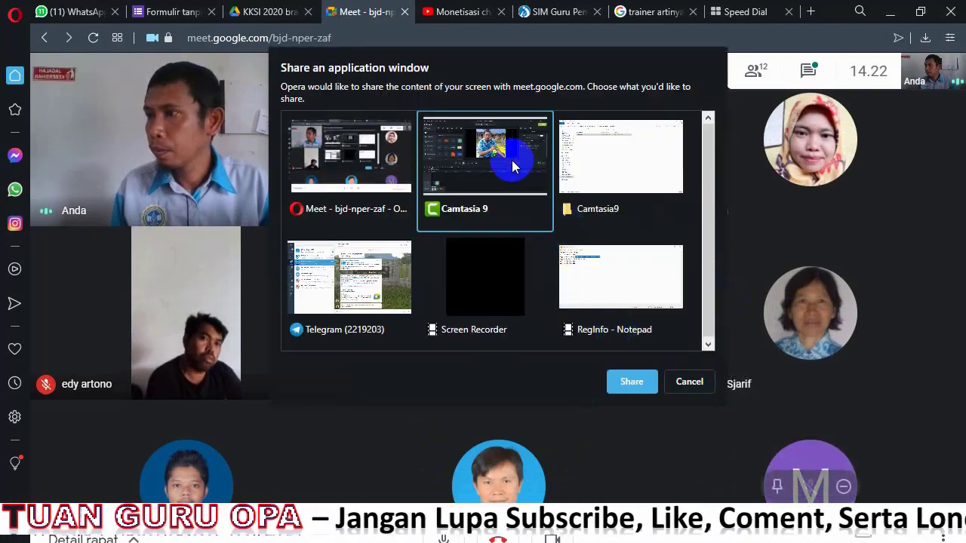
click(626, 381)
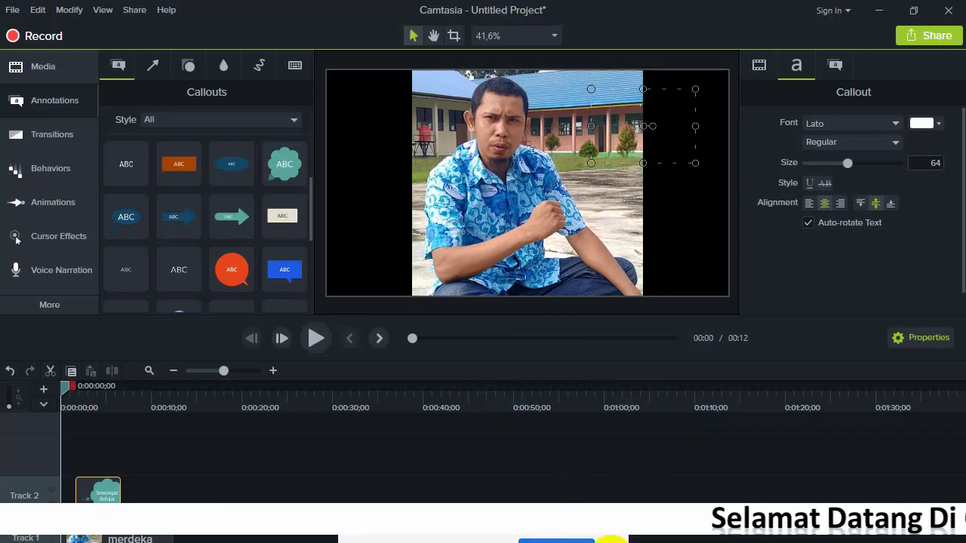
Switch from Camtasia to the Google Meet call to check the restarted presentation.
mouse_move(352, 538)
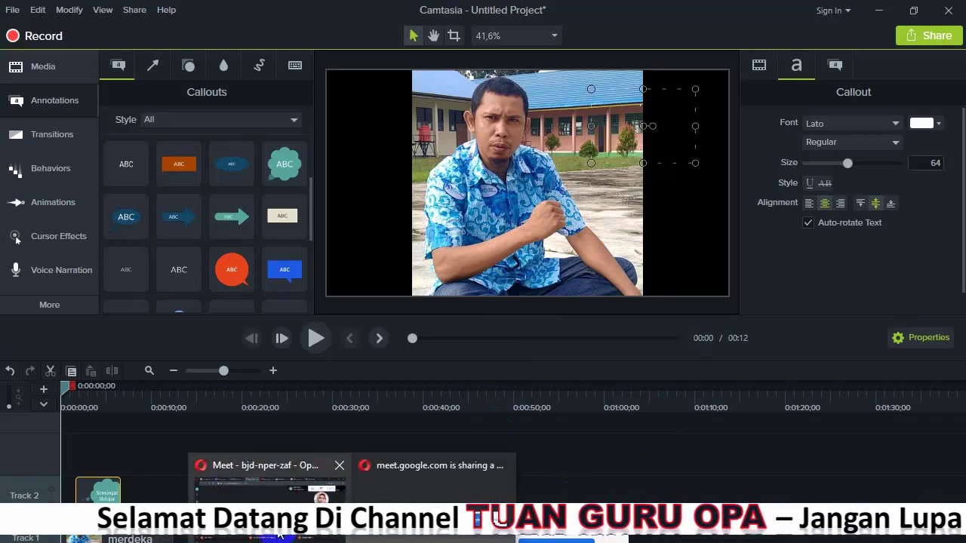
click(268, 494)
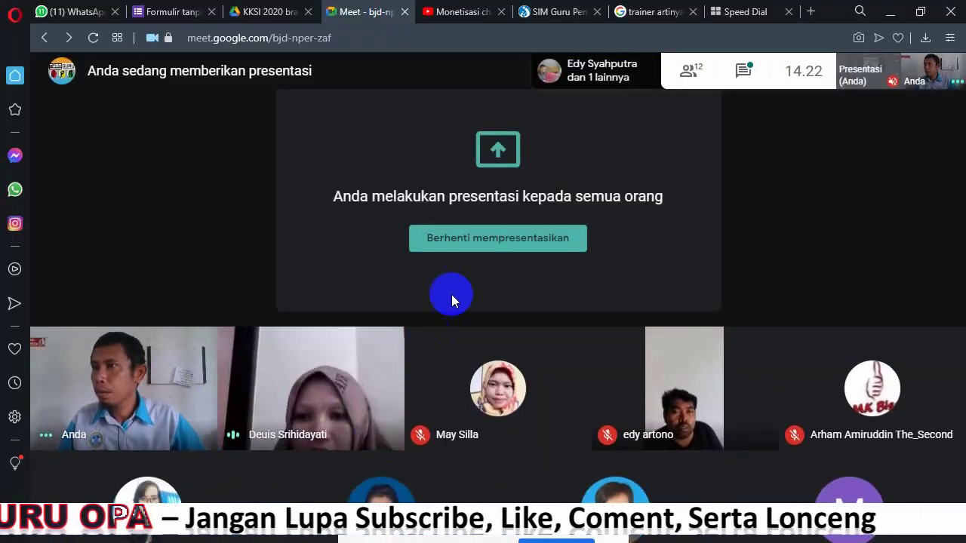
Stop the running presentation in the Google Meet call.
click(520, 240)
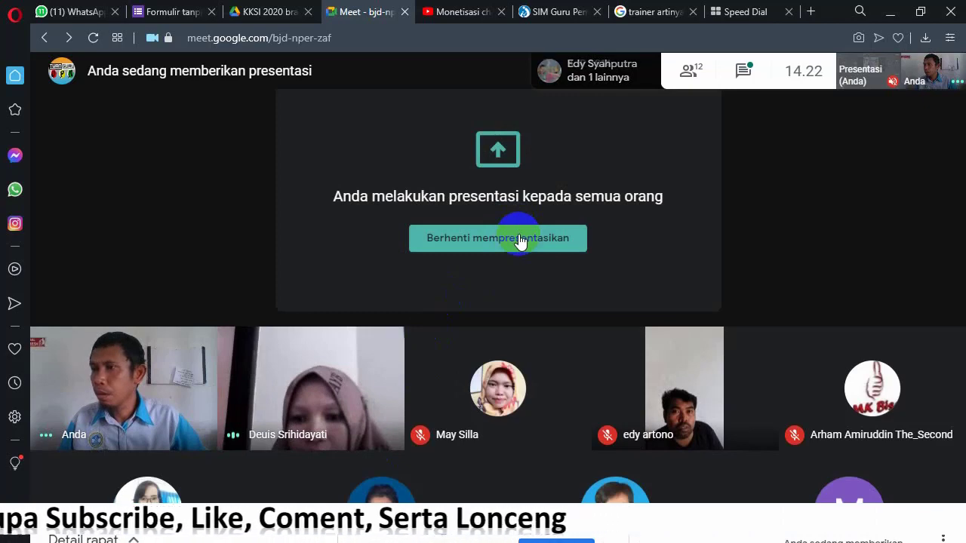
click(520, 240)
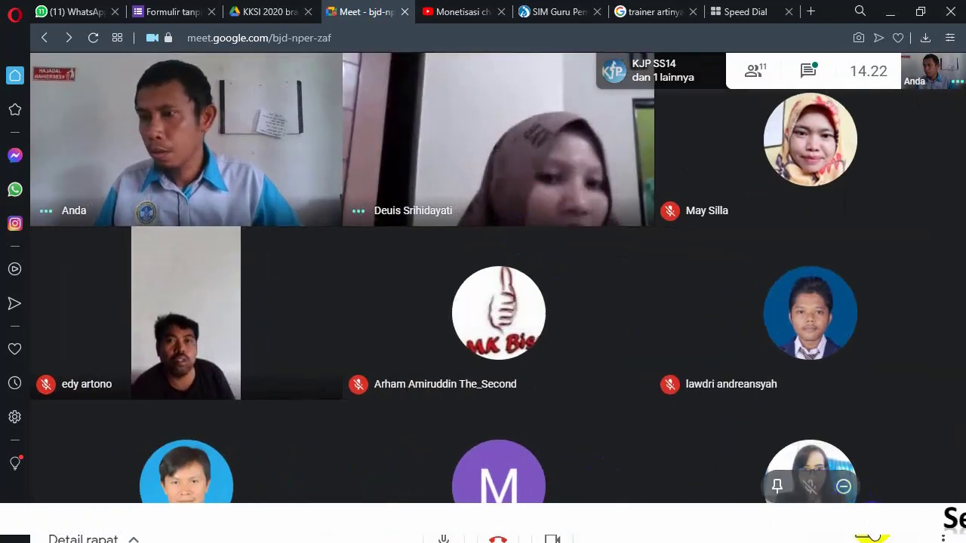
click(859, 539)
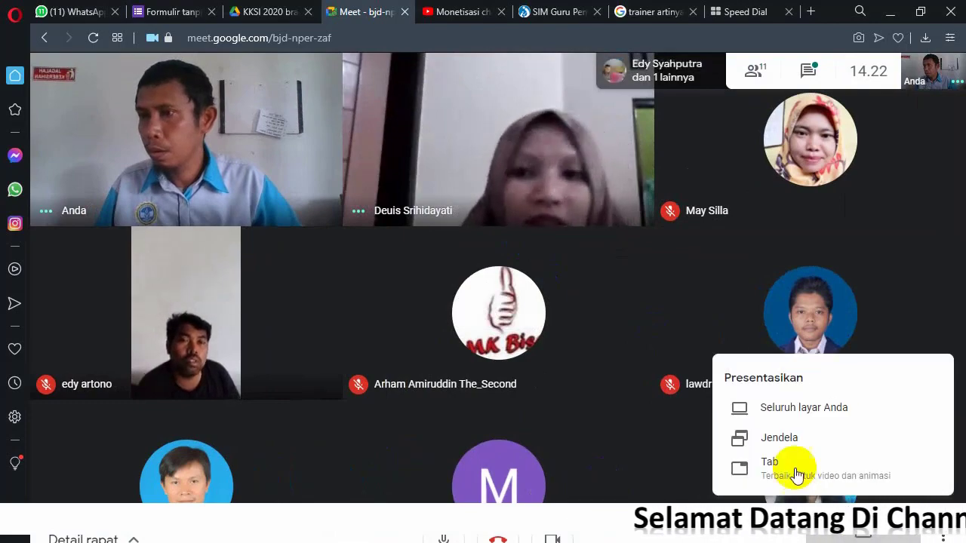
click(777, 438)
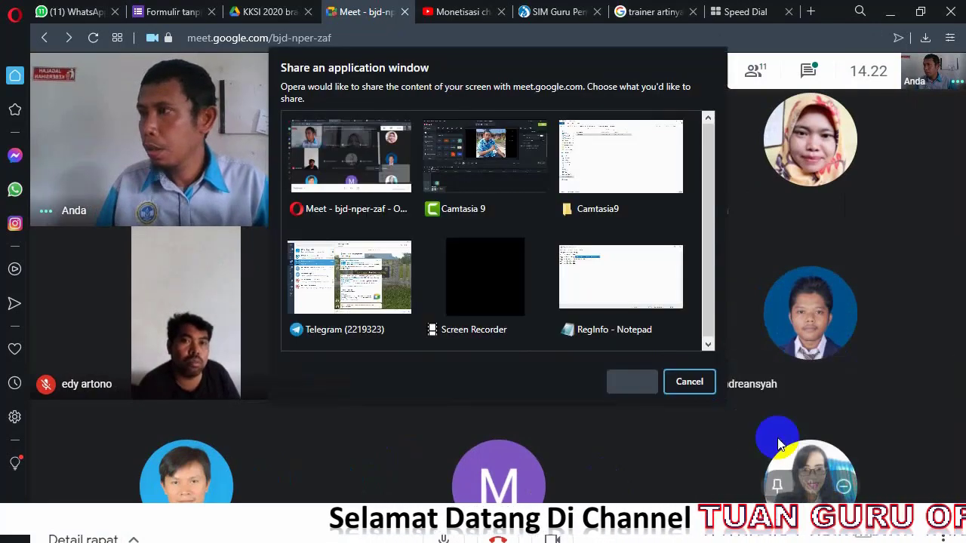
click(690, 382)
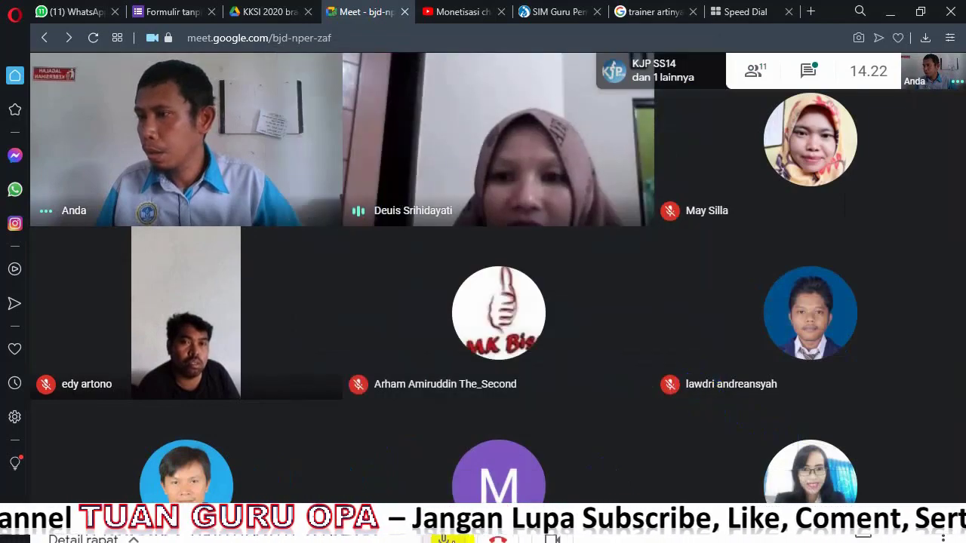
click(553, 537)
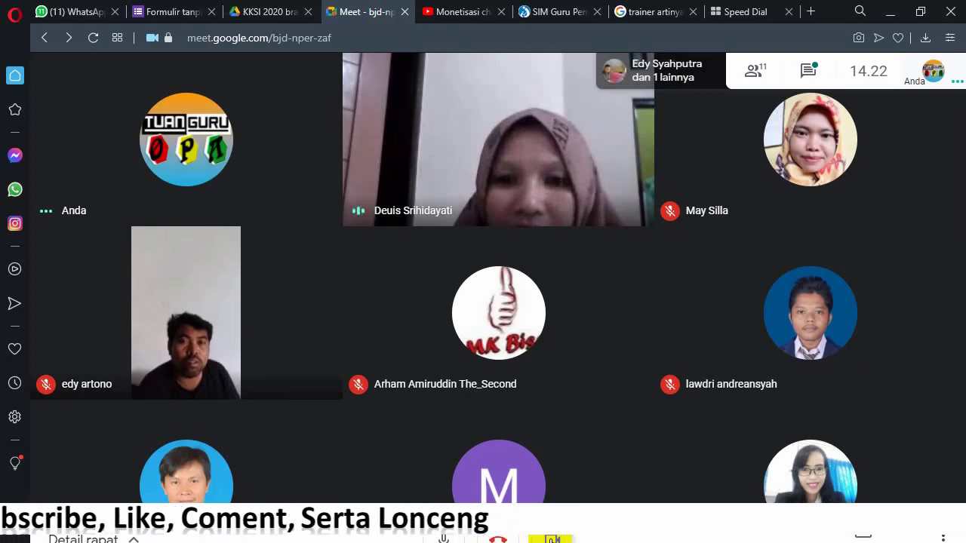
click(551, 538)
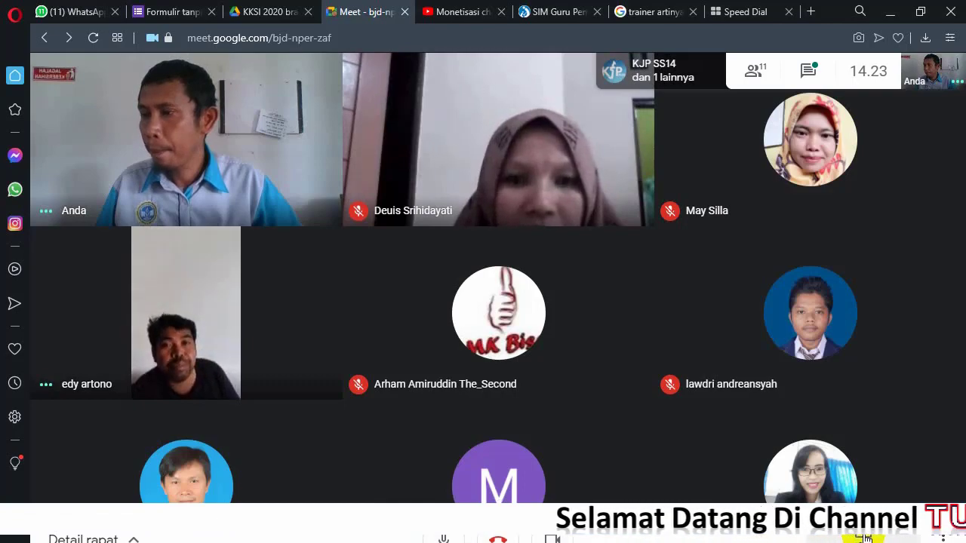
Start presenting the Camtasia 9 application window in the Google Meet call.
click(868, 539)
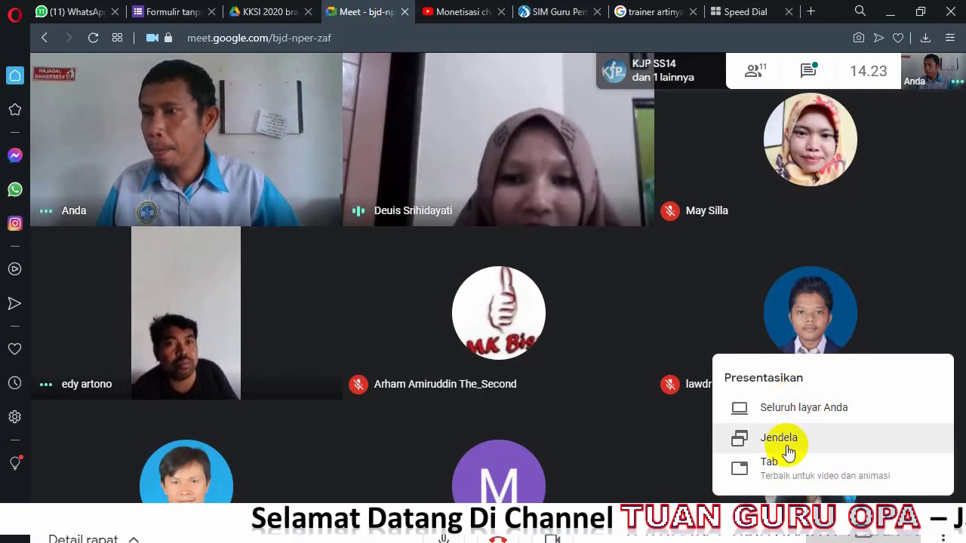
click(785, 441)
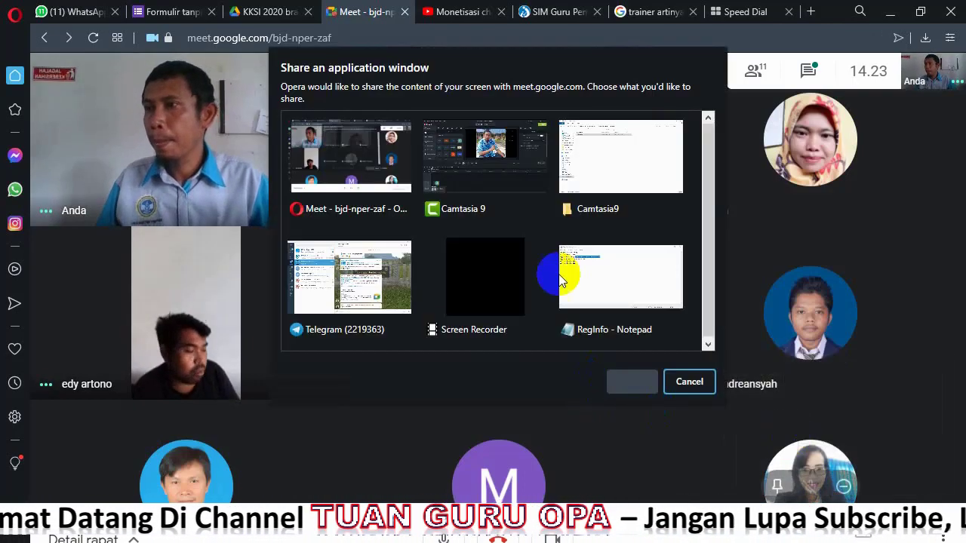
click(496, 165)
click(638, 384)
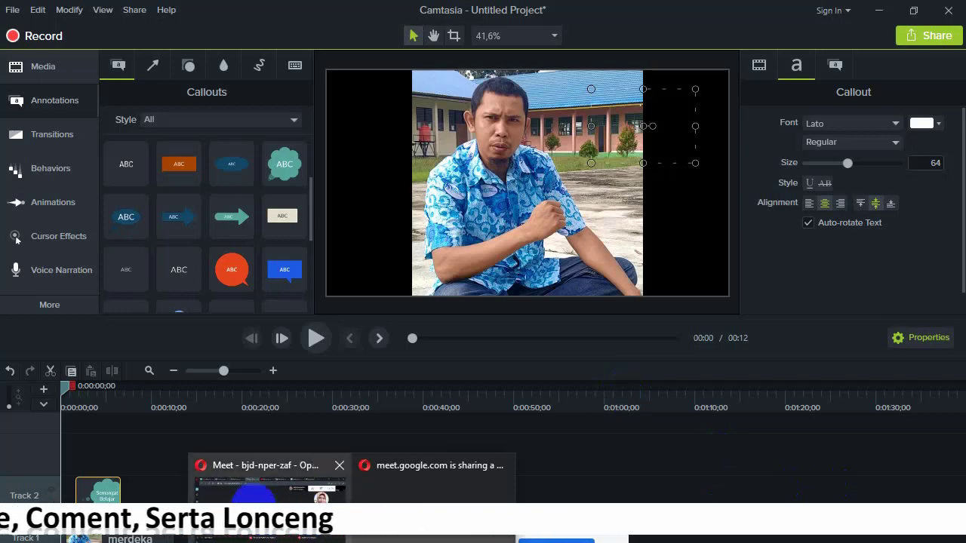
Check the presentation status in the Meet call, return to Camtasia and move the sharing notice down over the timeline.
click(268, 487)
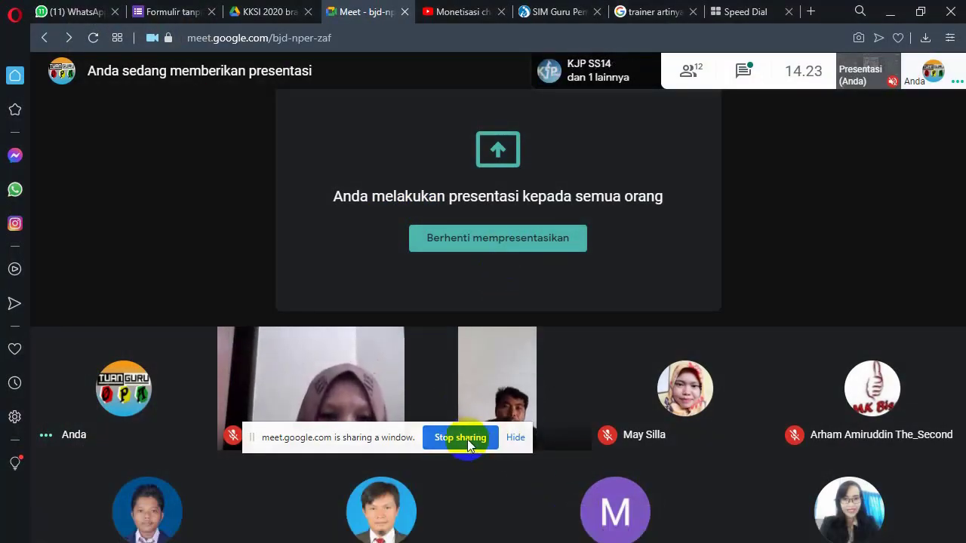
key(alt+Tab)
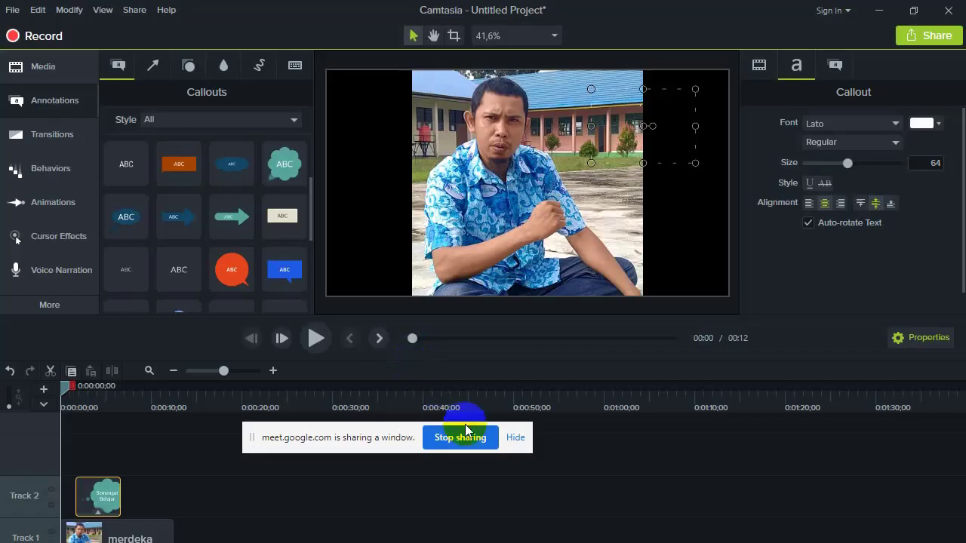
drag(364, 440, 491, 518)
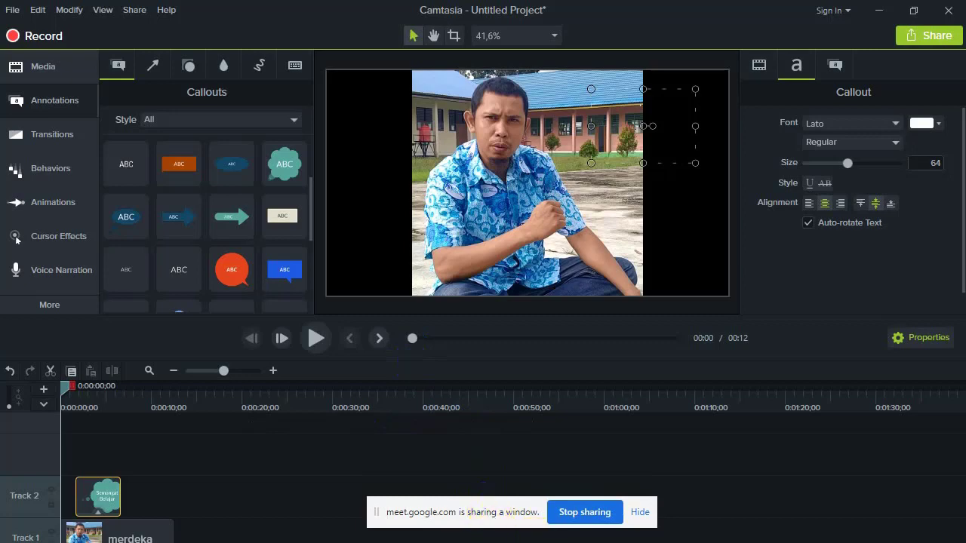
Stop sharing the Camtasia window and admit the waiting participant to the Google Meet call.
mouse_move(352, 542)
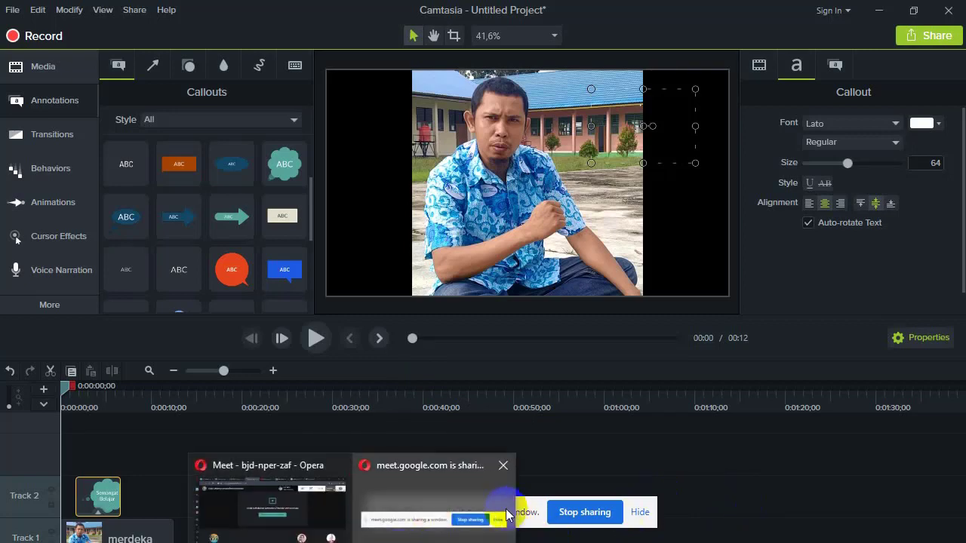
click(731, 502)
click(576, 513)
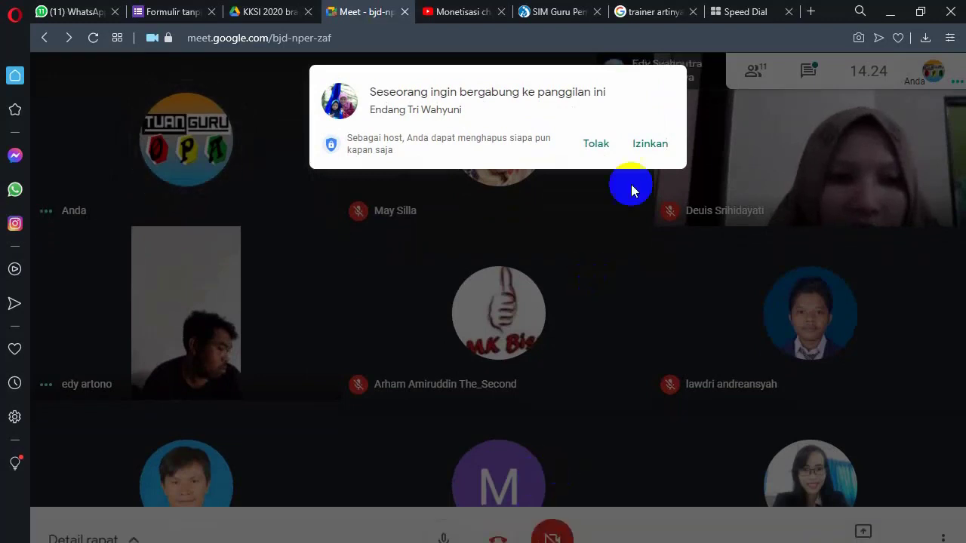
click(659, 146)
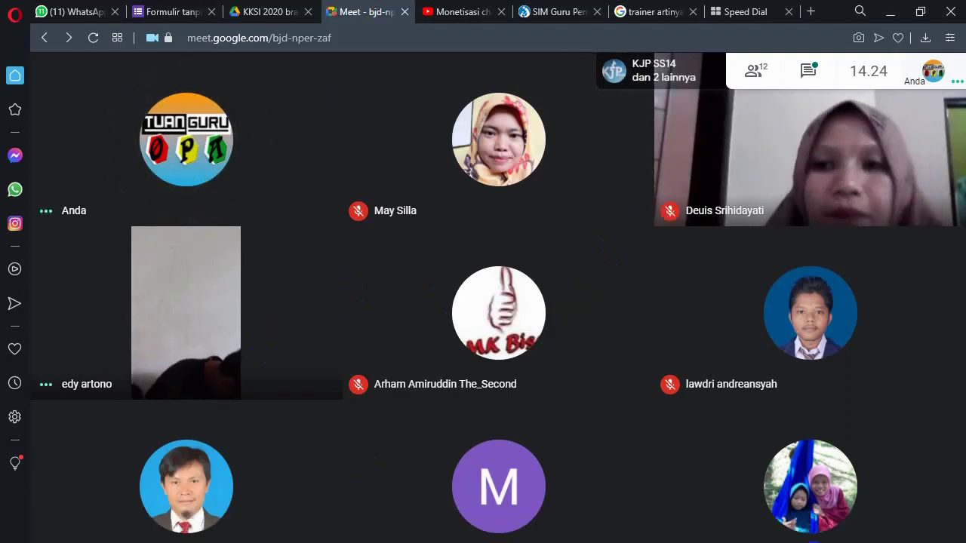
Start presenting the entire screen in the Google Meet call.
click(843, 530)
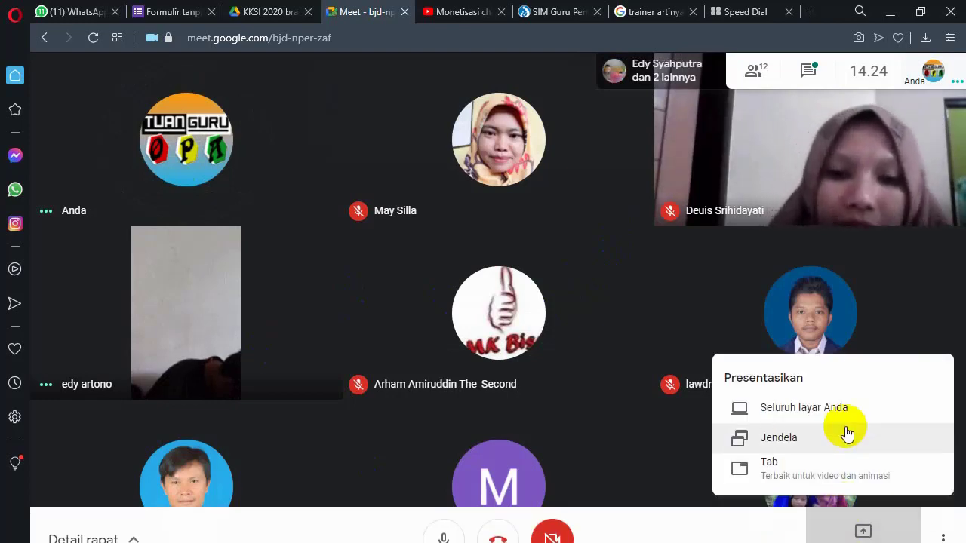
click(826, 409)
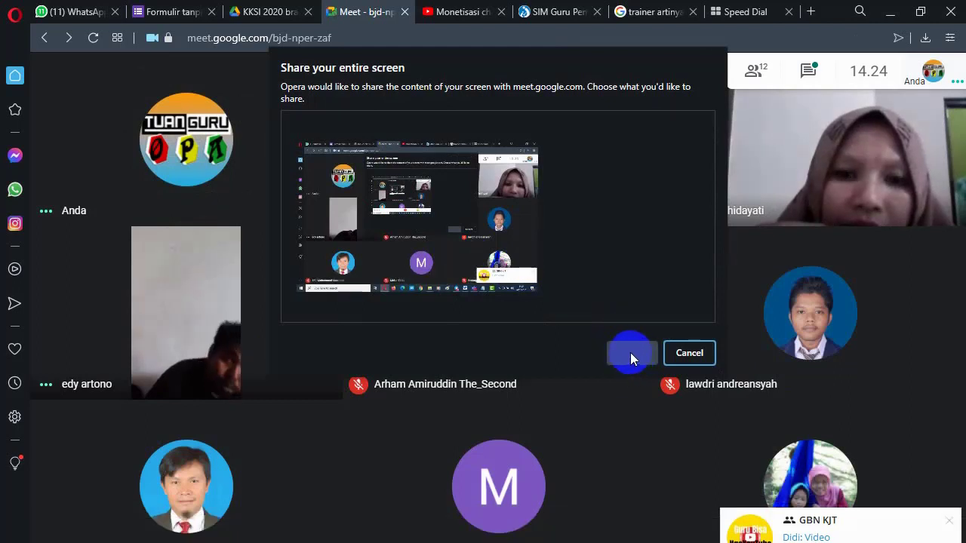
click(448, 193)
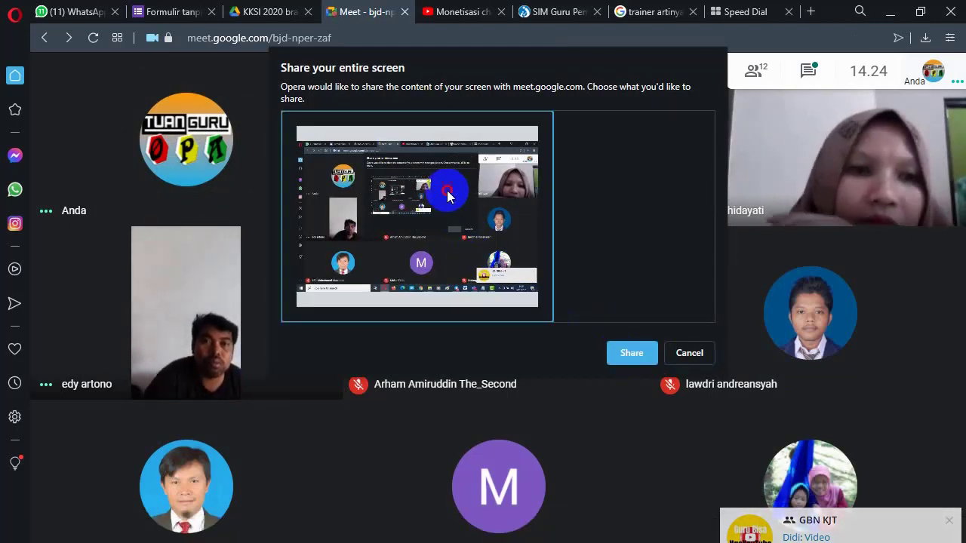
click(639, 357)
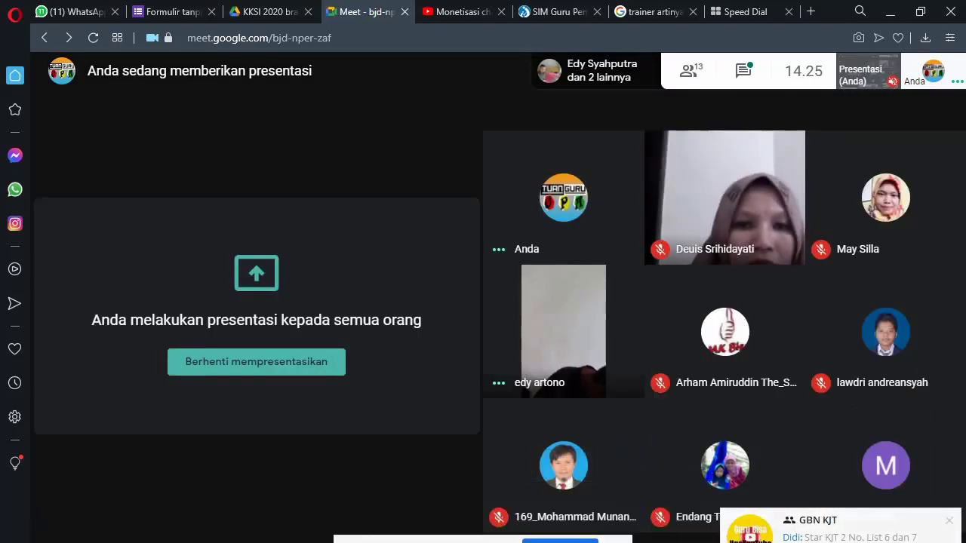
Switch from the Meet call to Camtasia and hide all the chat notifications covering the timeline.
key(alt+Tab)
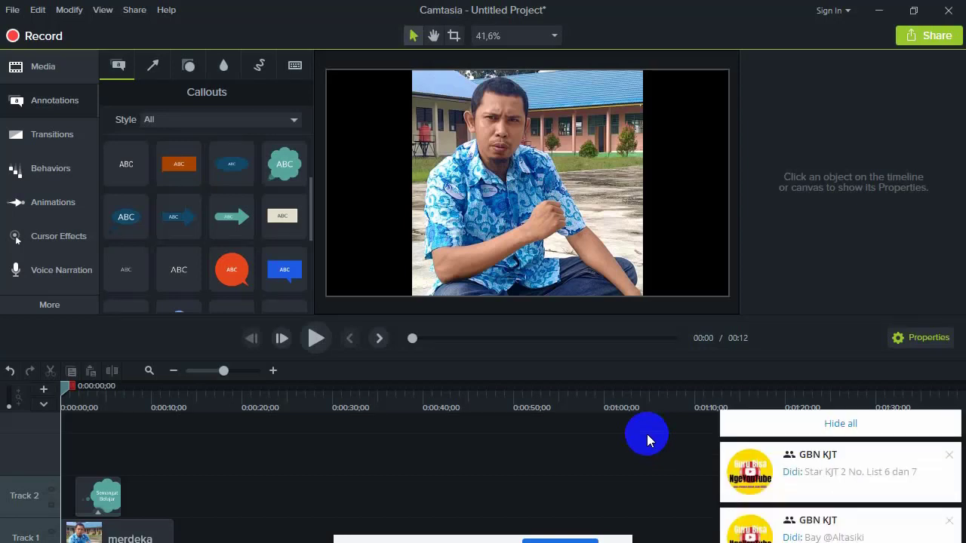
click(852, 426)
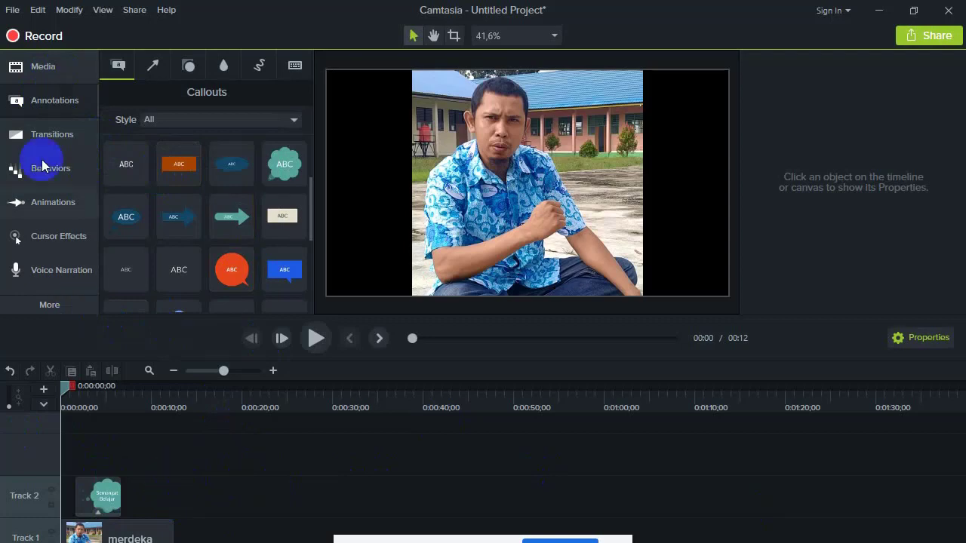
Play the timeline from the start and pause the preview at about 8 seconds.
click(58, 103)
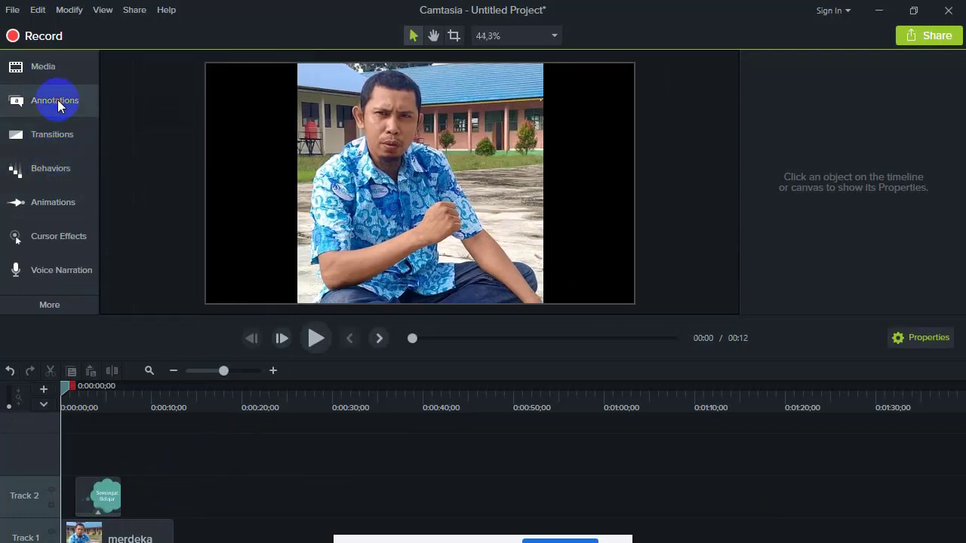
click(60, 106)
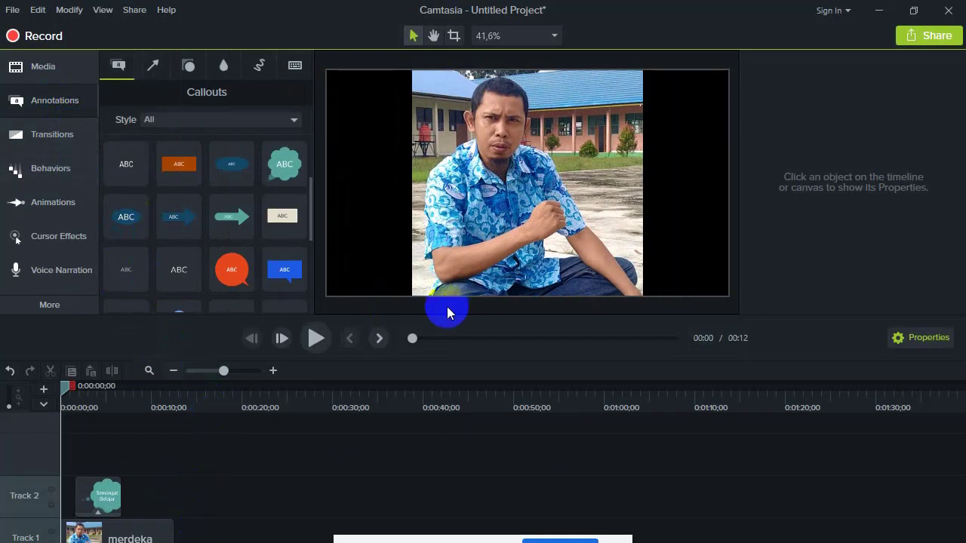
click(315, 345)
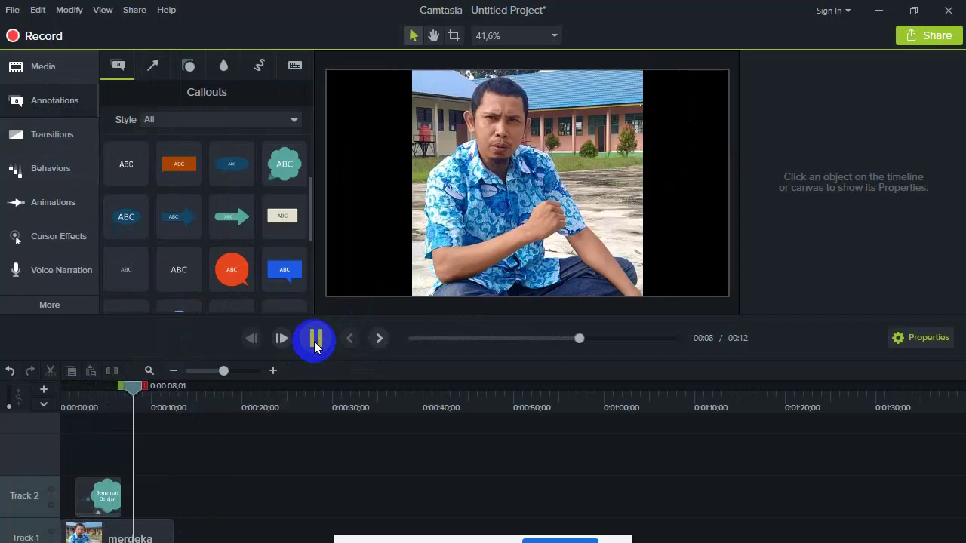
click(316, 340)
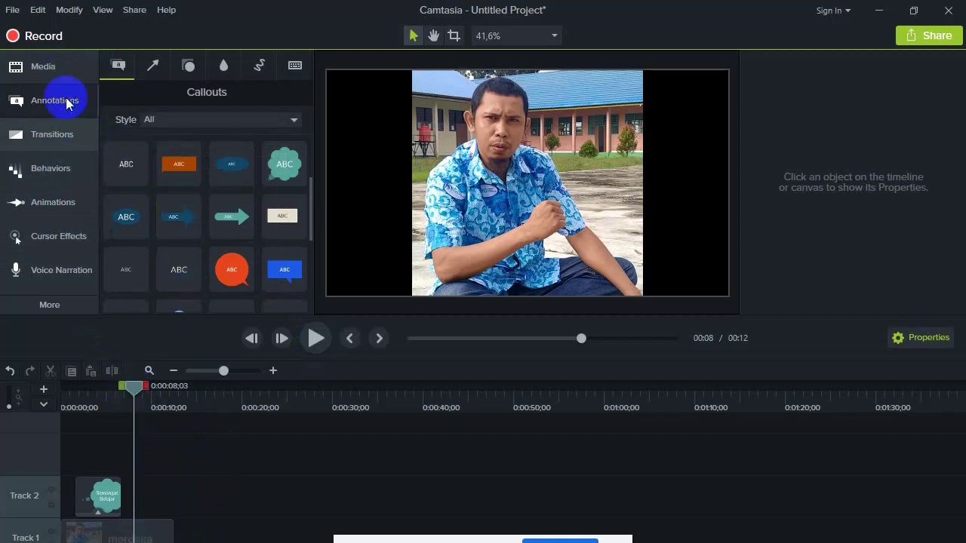
Import the image mr Opa.bmp into the Media Bin and place it on Track 1 directly after the merdeka clip.
click(50, 69)
click(195, 215)
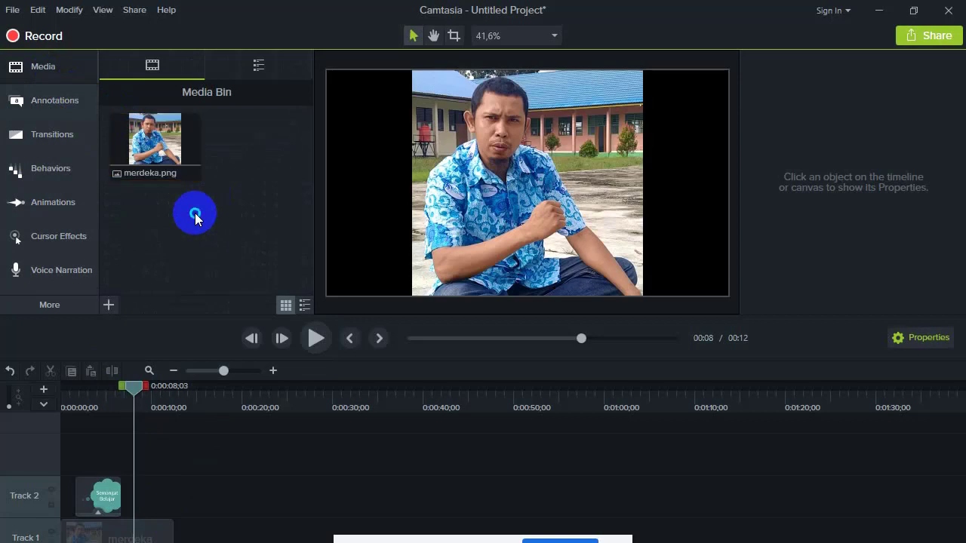
right_click(195, 215)
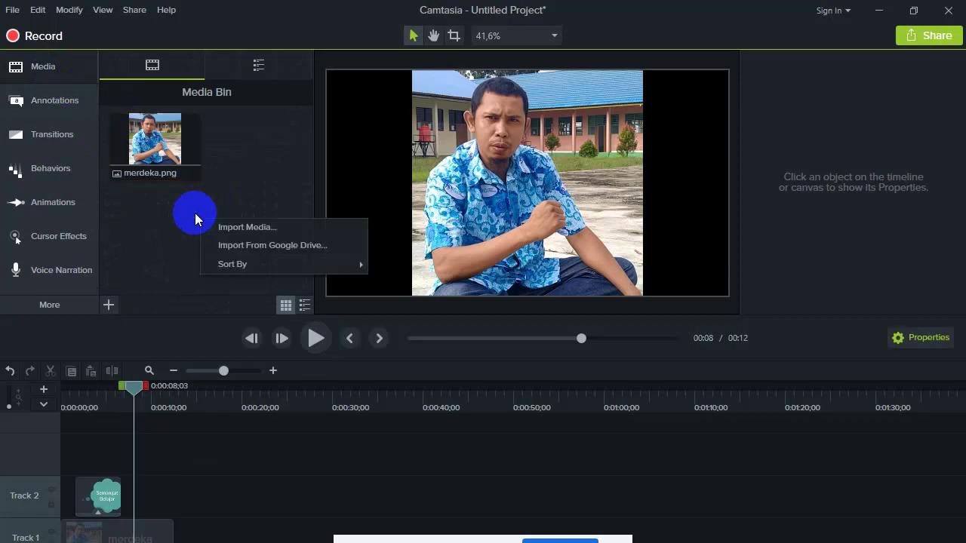
right_click(224, 154)
click(254, 164)
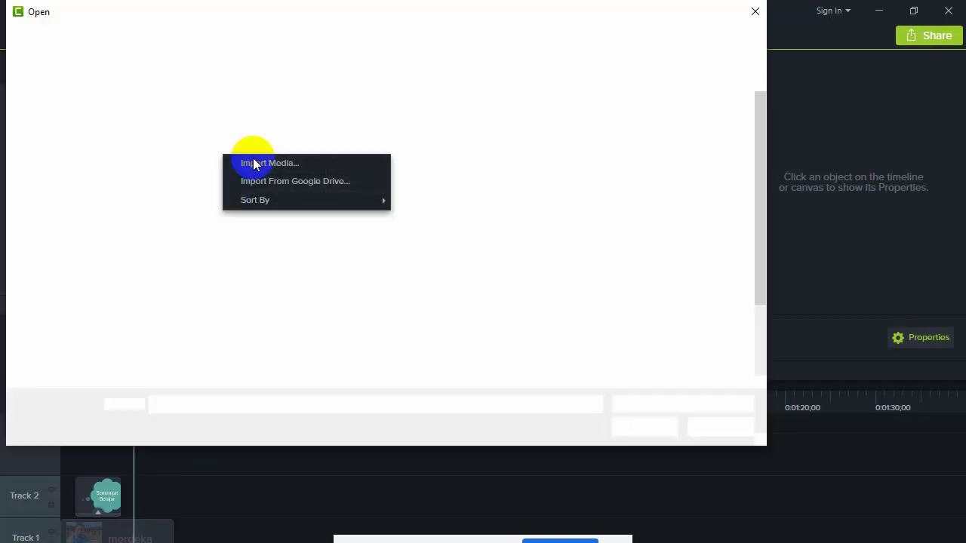
scroll(423, 317, down, 3)
double_click(509, 321)
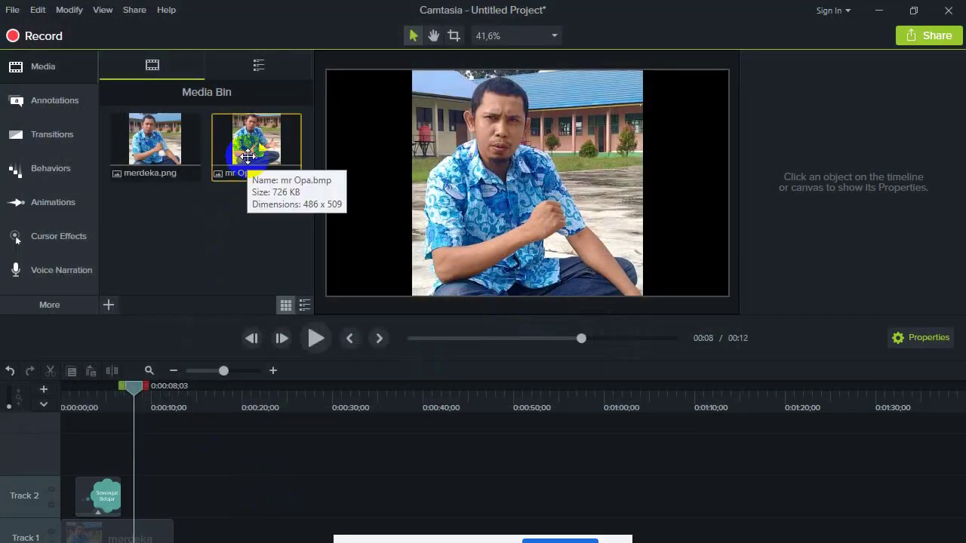
drag(252, 149, 249, 533)
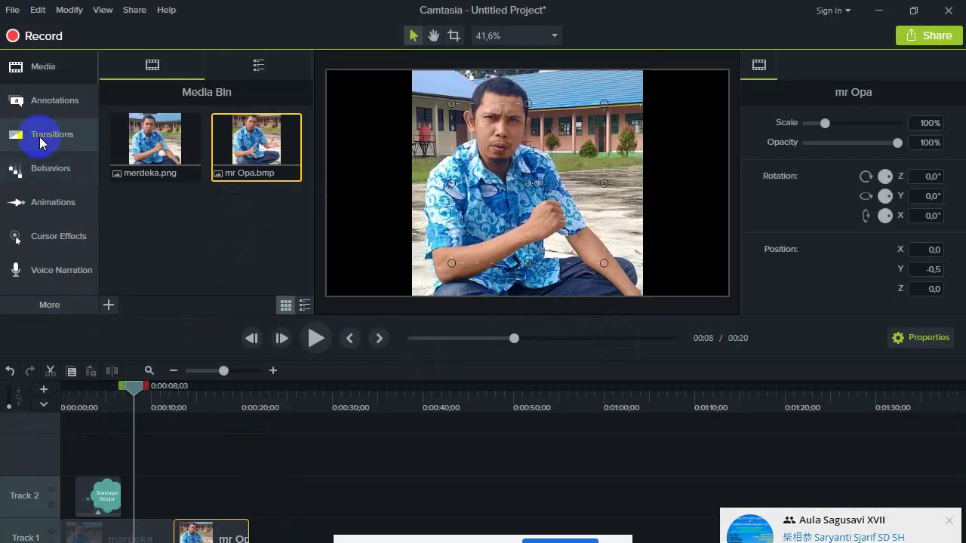
Look through the available callout styles in the annotations down to the end of the list.
click(34, 100)
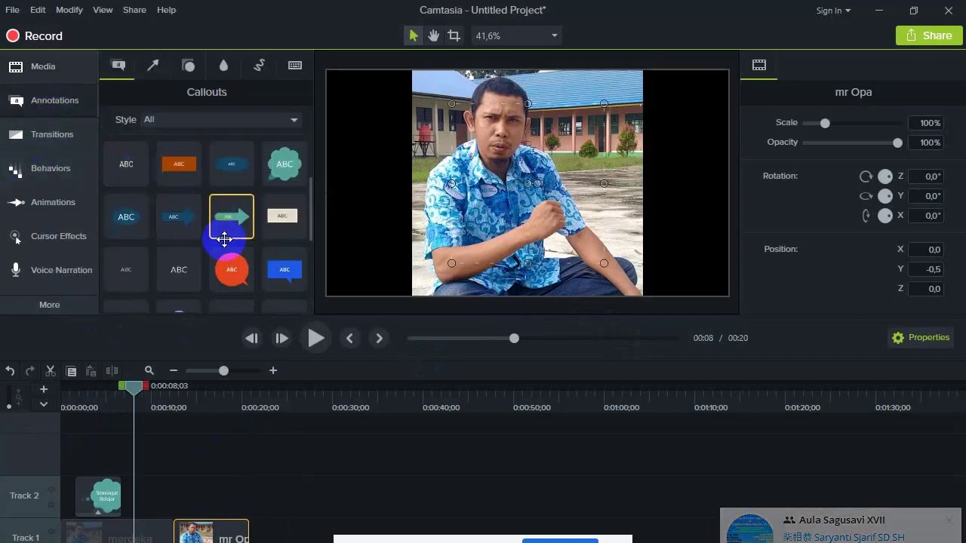
scroll(226, 240, down, 3)
scroll(225, 240, down, 4)
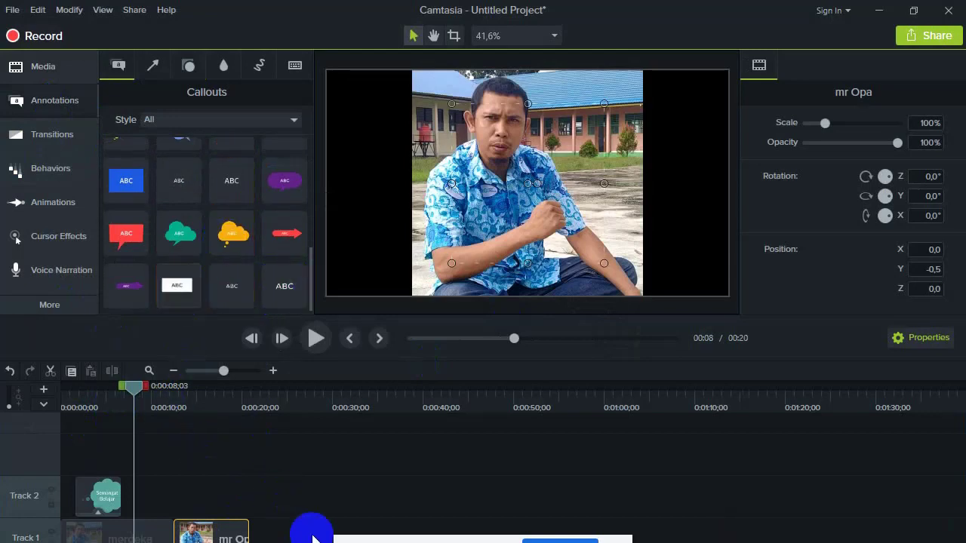
mouse_move(347, 540)
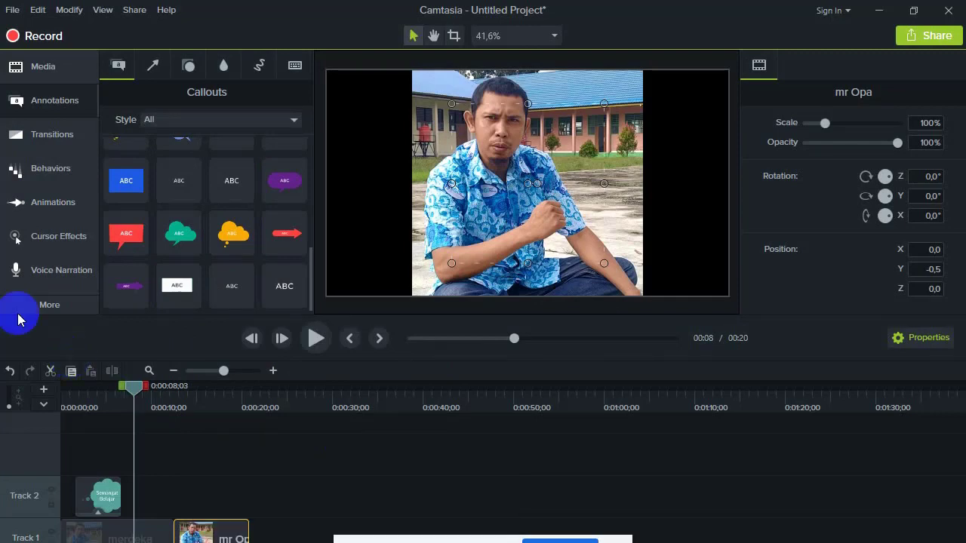
click(23, 179)
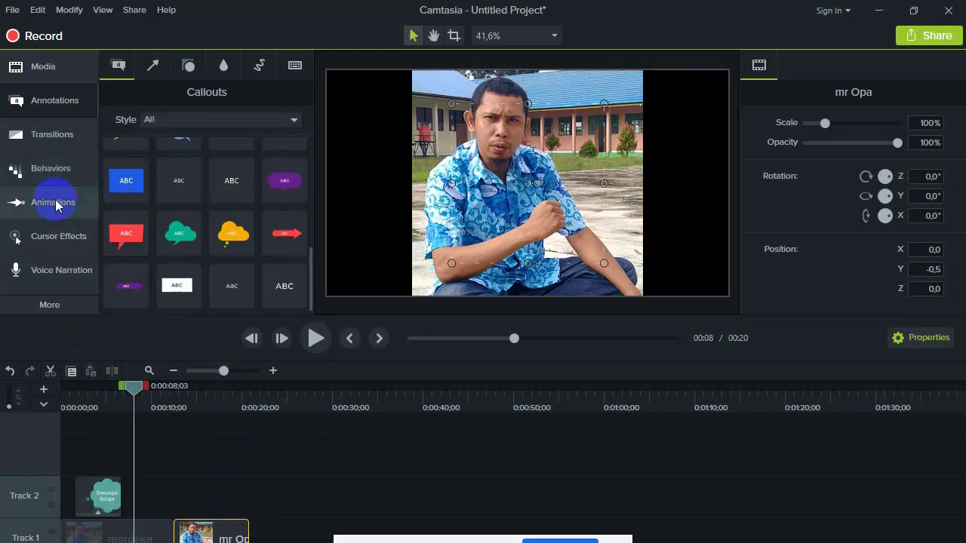
click(56, 174)
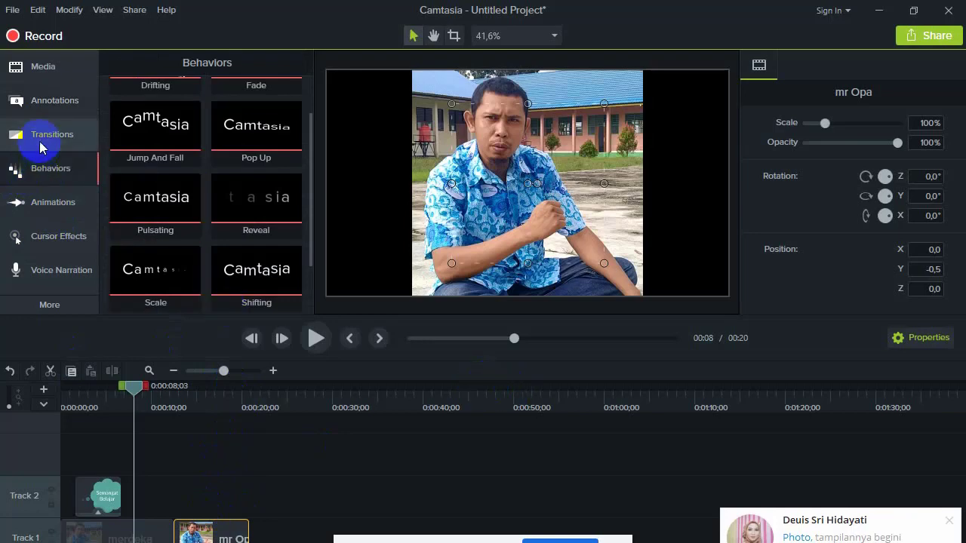
click(40, 143)
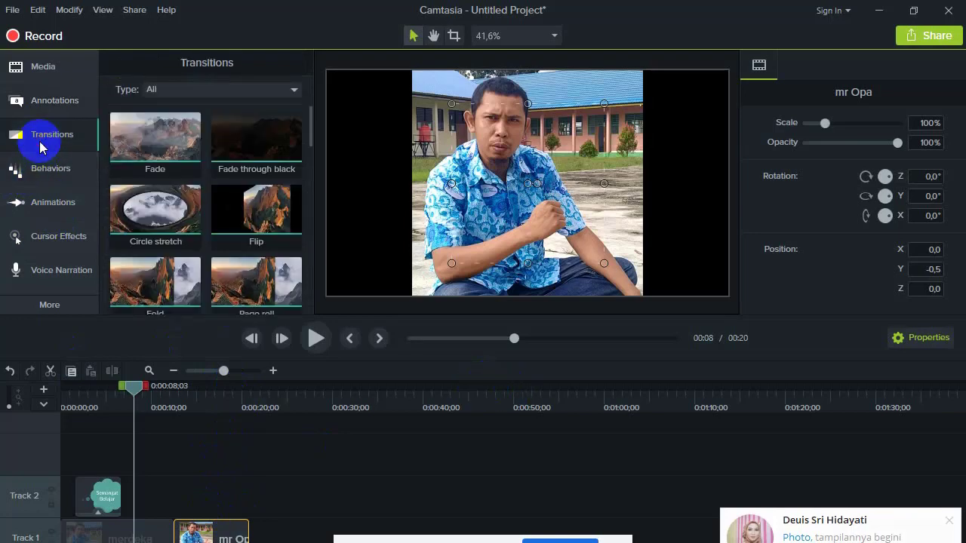
Add the red speech-bubble callout to Track 2 above the mr Opa clip.
click(53, 103)
click(145, 160)
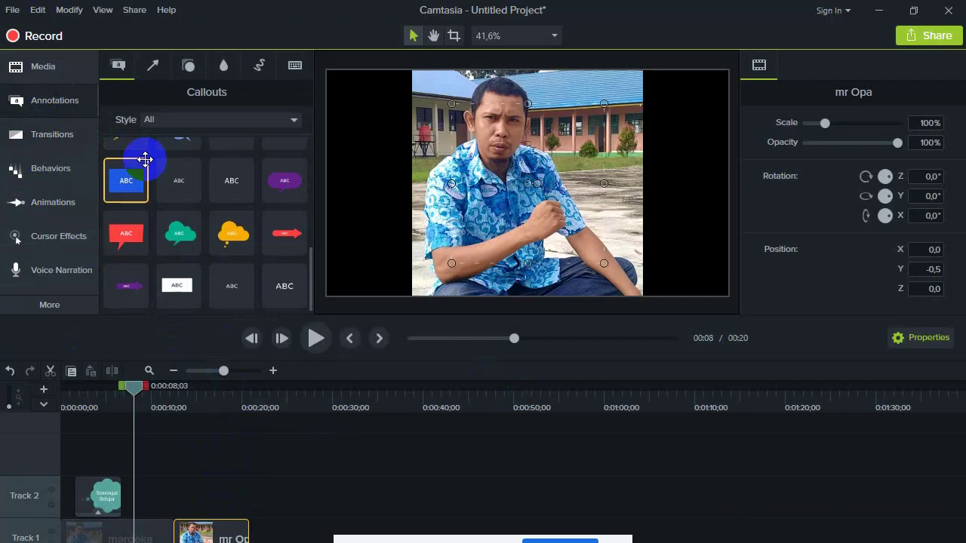
drag(176, 227, 181, 259)
drag(126, 231, 194, 505)
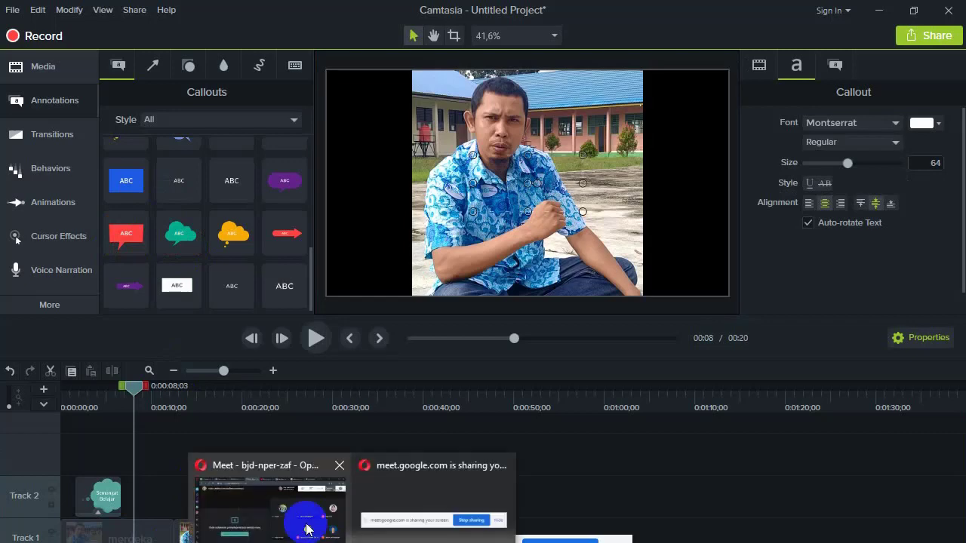
Check the Meet call, return to Camtasia and play the timeline from the start, pausing at about 13 seconds.
click(306, 513)
key(alt+Tab)
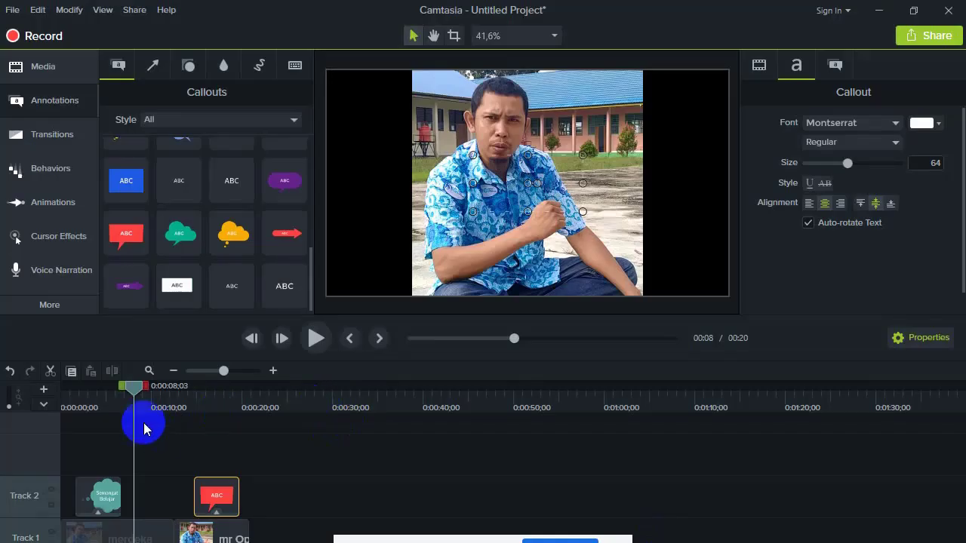
drag(133, 388, 58, 412)
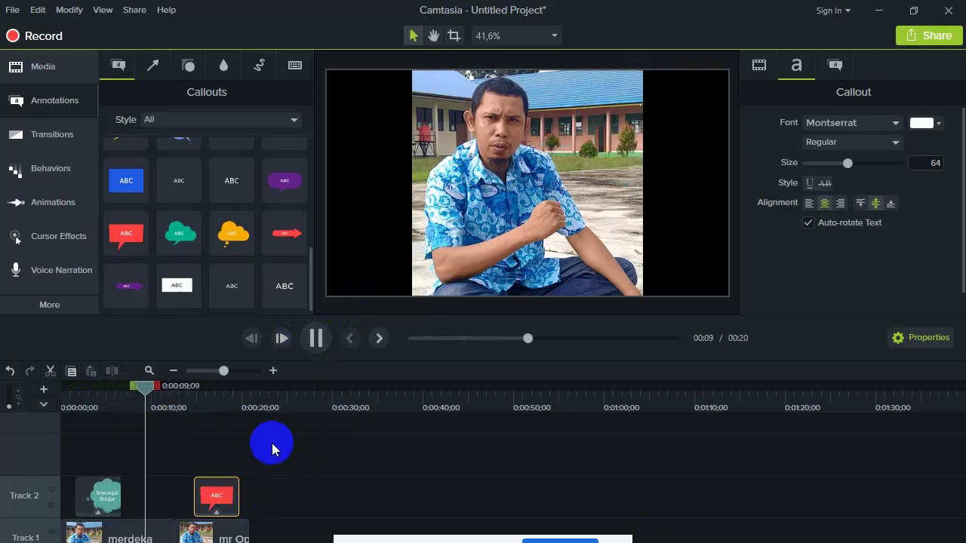
click(317, 337)
Enlarge the mr Opa image to about 141.5% so that it fills the full height of the canvas.
click(222, 537)
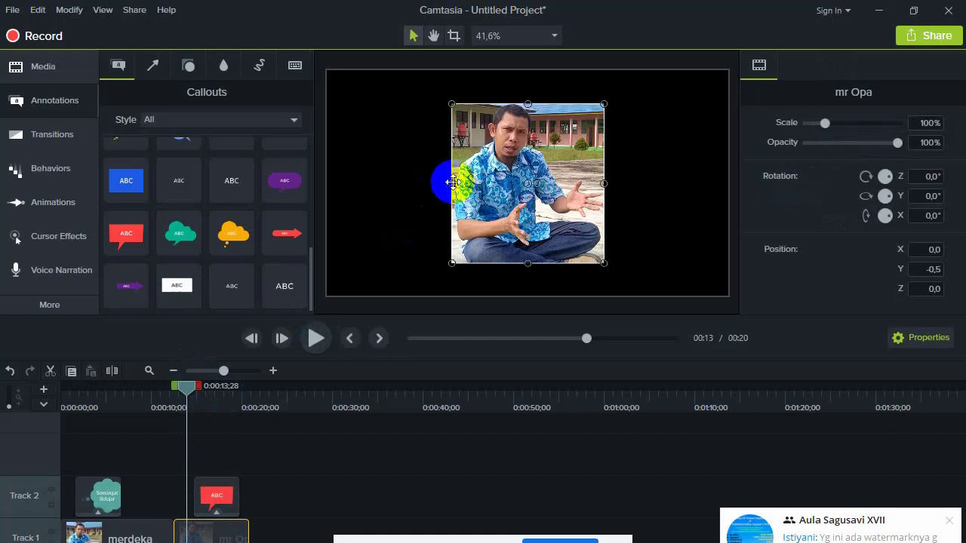
drag(491, 165, 467, 133)
drag(572, 231, 623, 296)
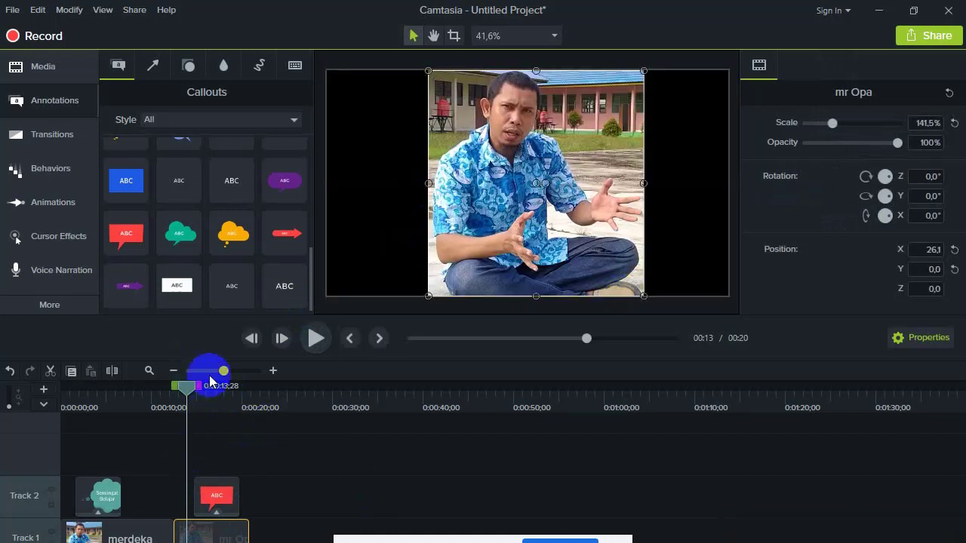
Play on to about 16 seconds and move the red callout to the upper-left corner of the mr Opa image.
click(314, 341)
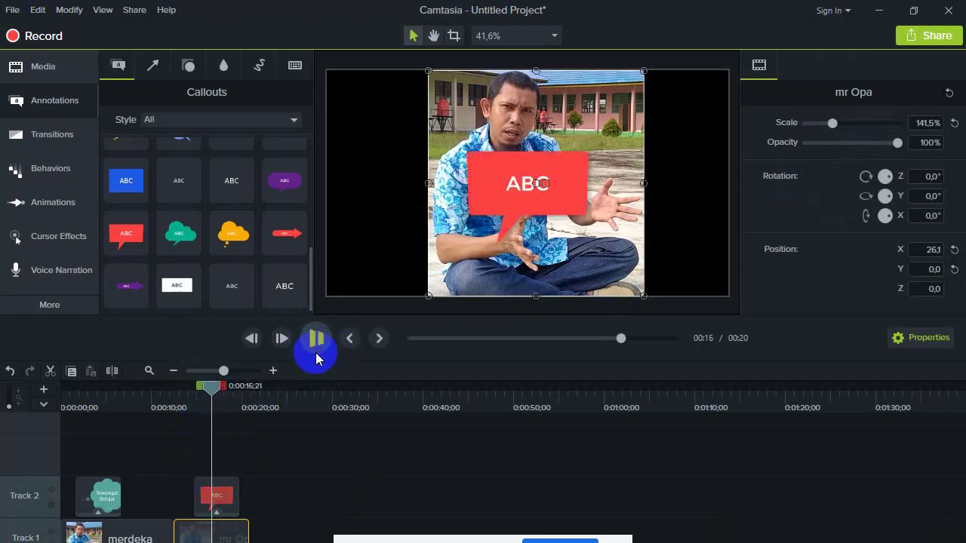
click(315, 338)
drag(495, 186, 450, 101)
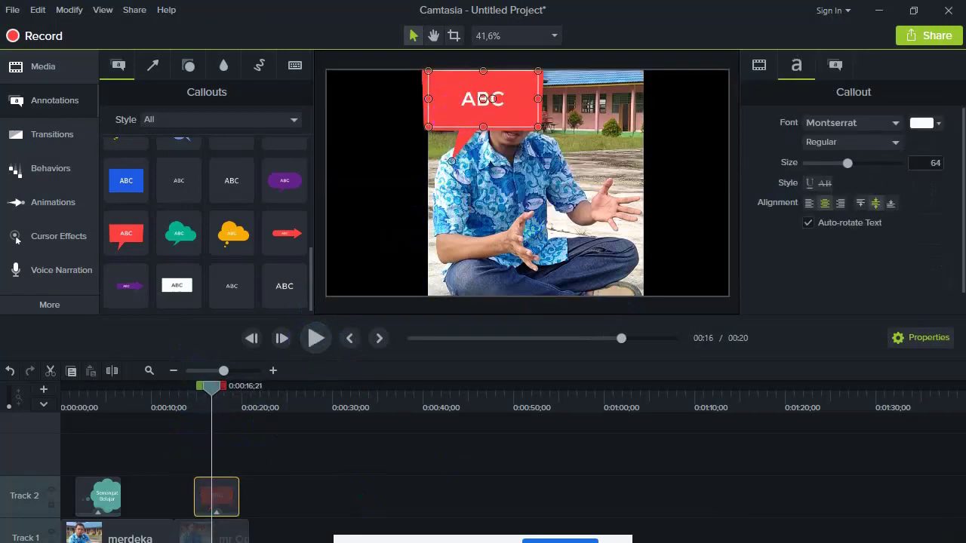
Switch to the Meet call, admit the waiting participant and return to Camtasia.
mouse_move(352, 542)
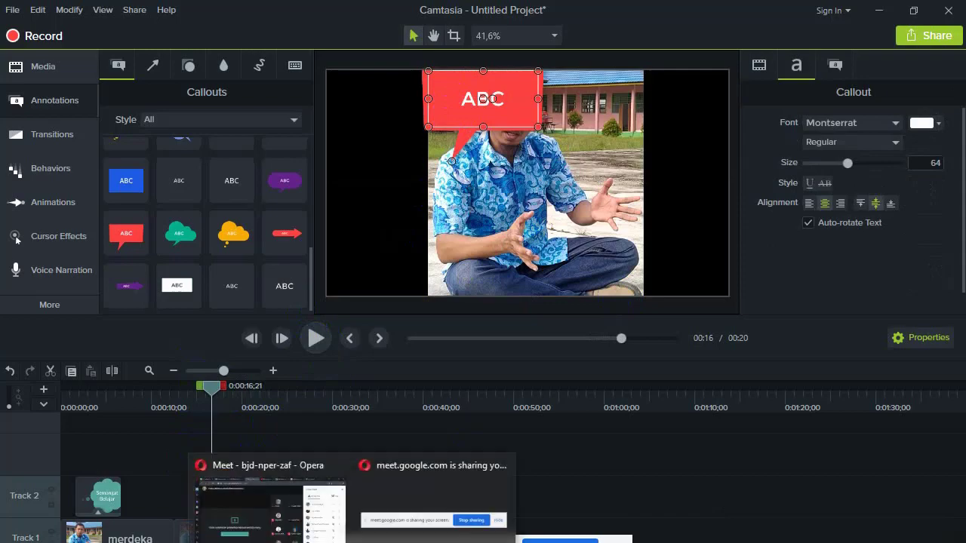
click(270, 524)
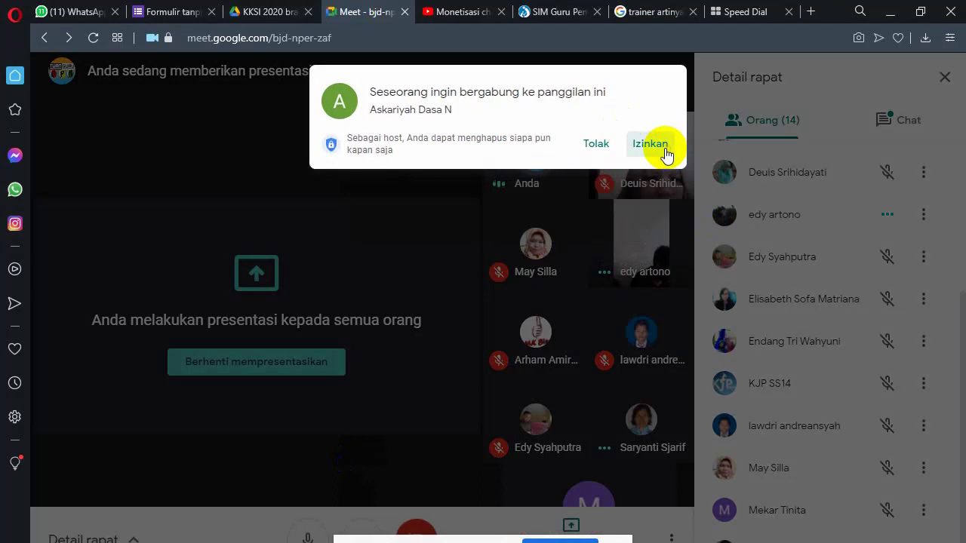
click(664, 150)
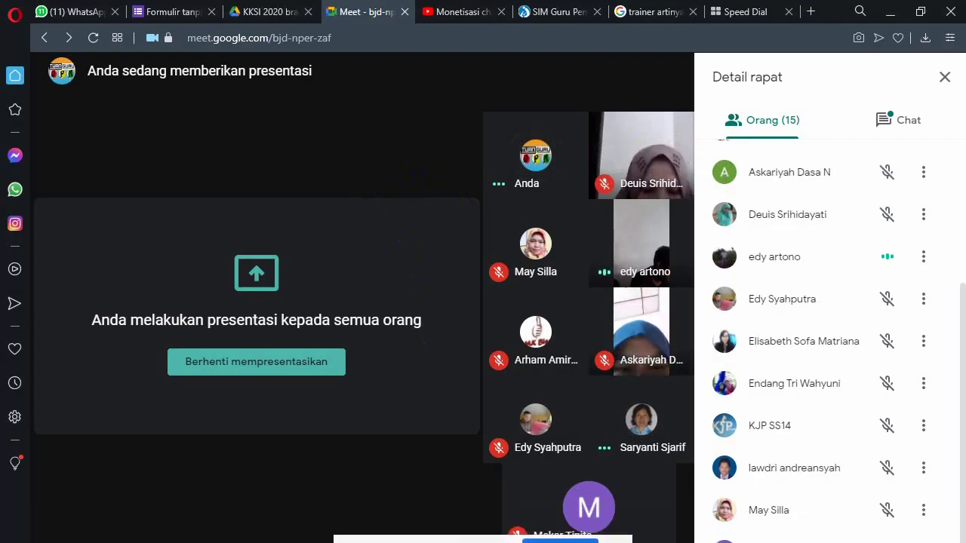
key(alt+Tab)
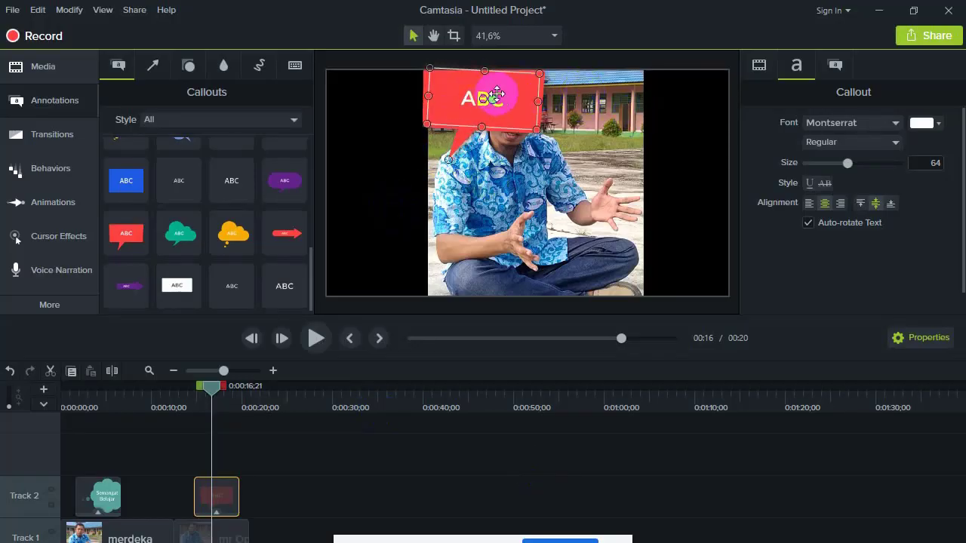
Move the red callout beside the man's head with its tail pointing towards his mouth, and return the playhead to the start.
drag(487, 99, 668, 104)
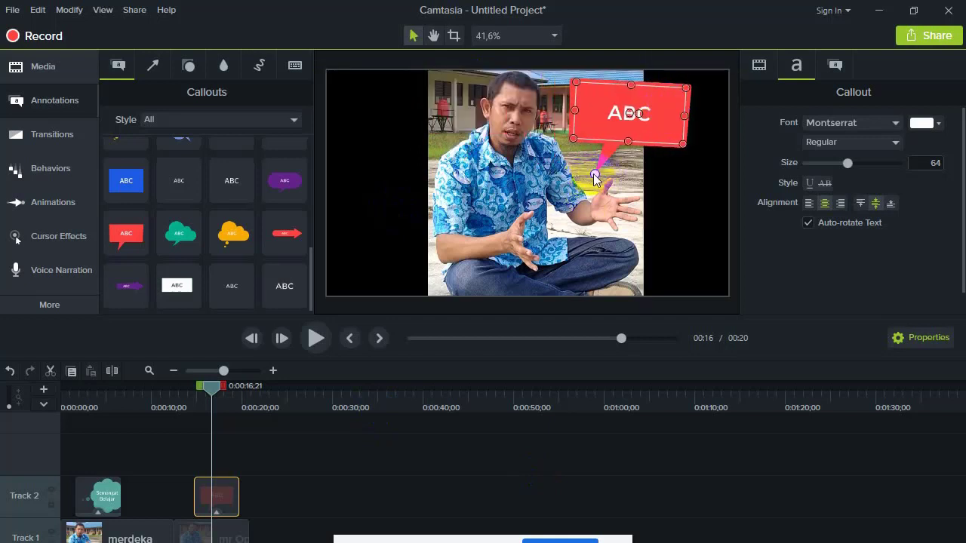
drag(595, 175, 539, 145)
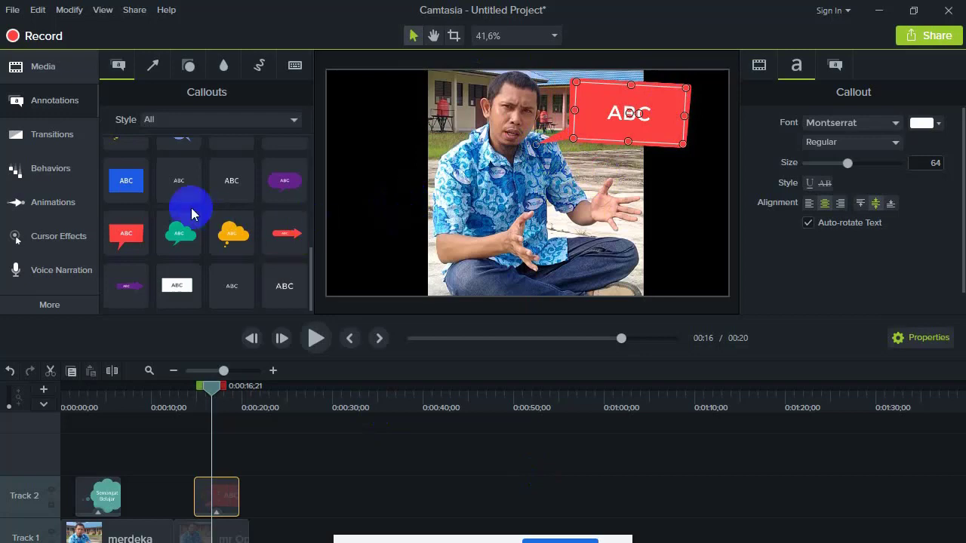
drag(212, 394, 25, 394)
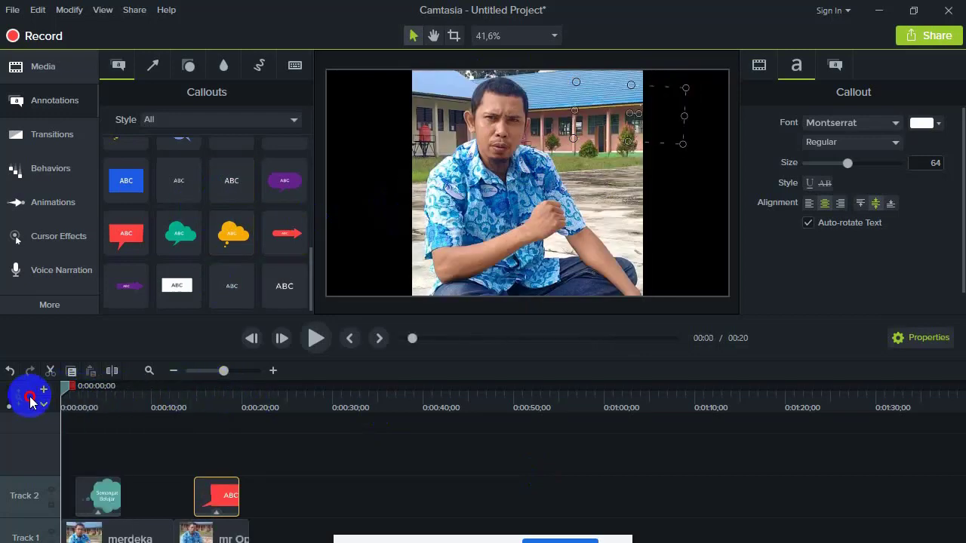
Open the Latihan Camtasia project from the Tuan Guru Opa folder on Local Disk (E:).
click(12, 10)
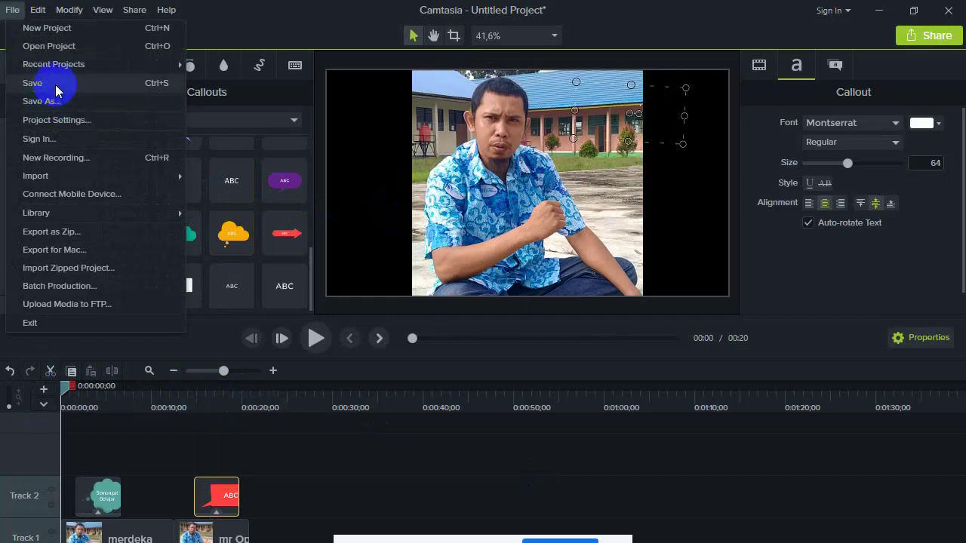
click(65, 45)
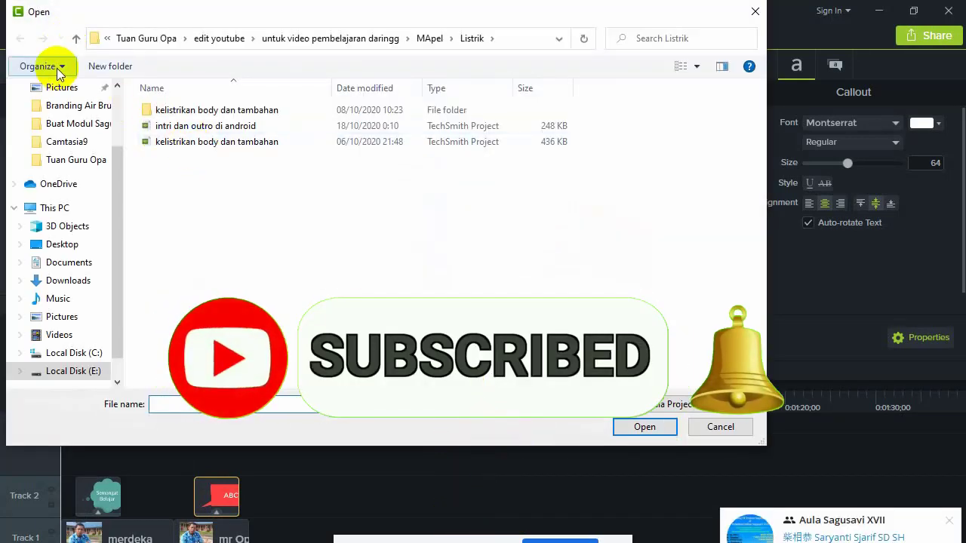
click(221, 42)
click(217, 38)
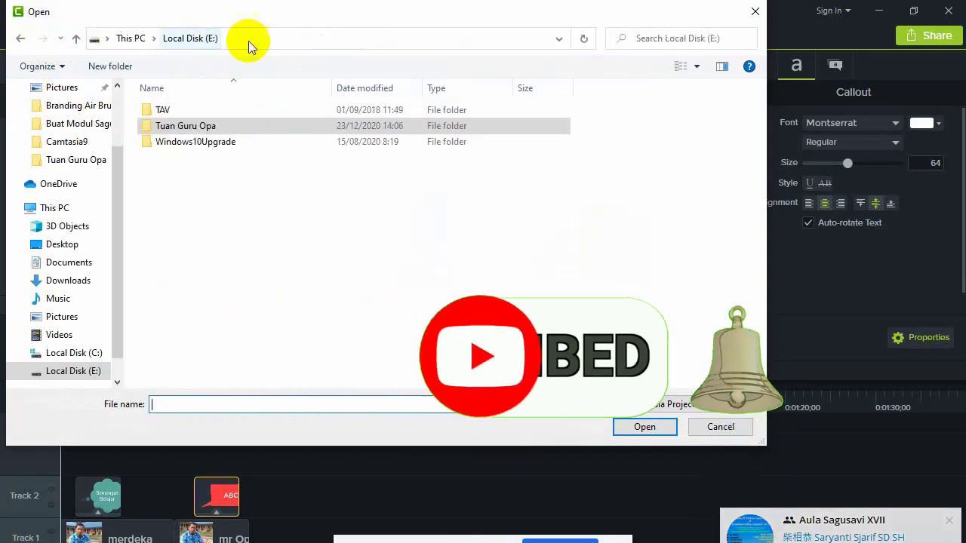
double_click(221, 127)
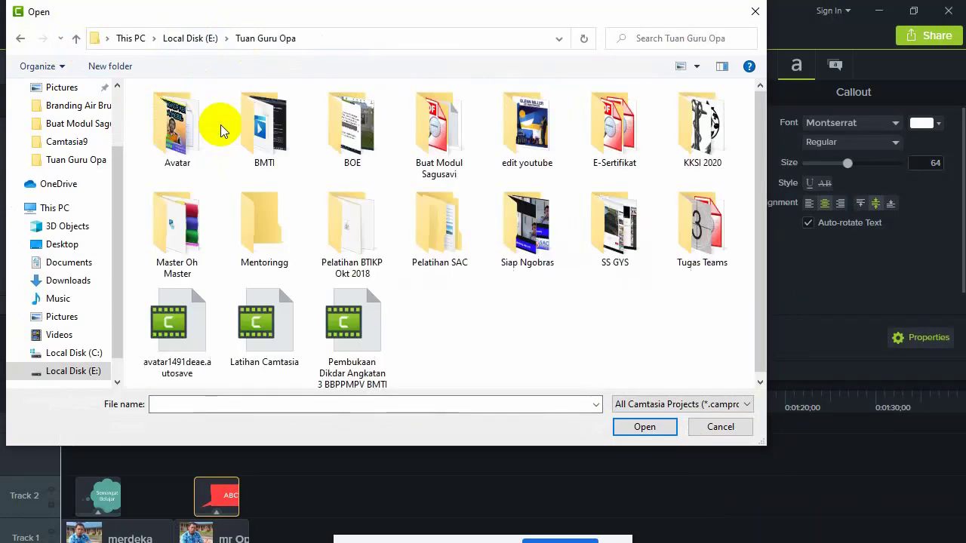
double_click(258, 332)
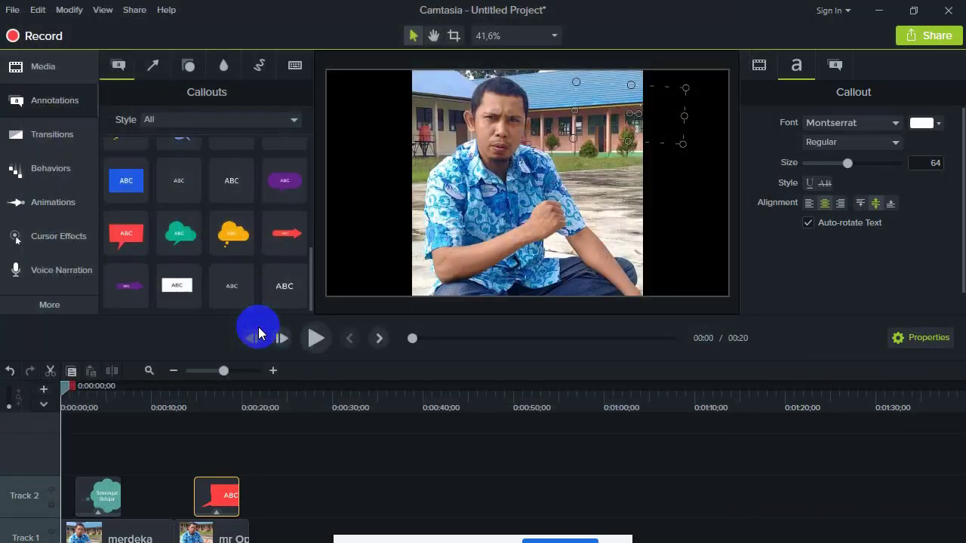
Save the current project as Untitled Project in the Buat Modul Sagusavi folder, and admit the participant waiting to join the Meet call.
click(446, 349)
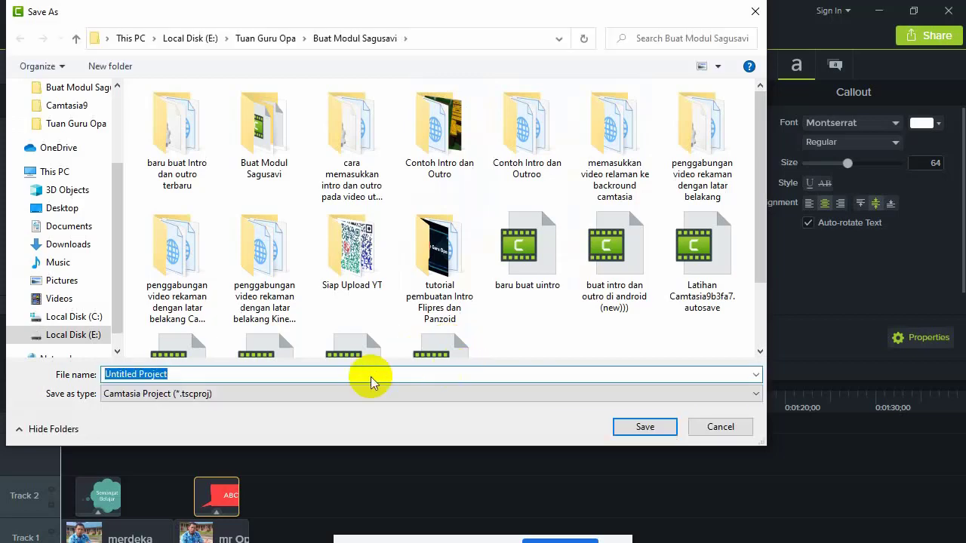
click(653, 428)
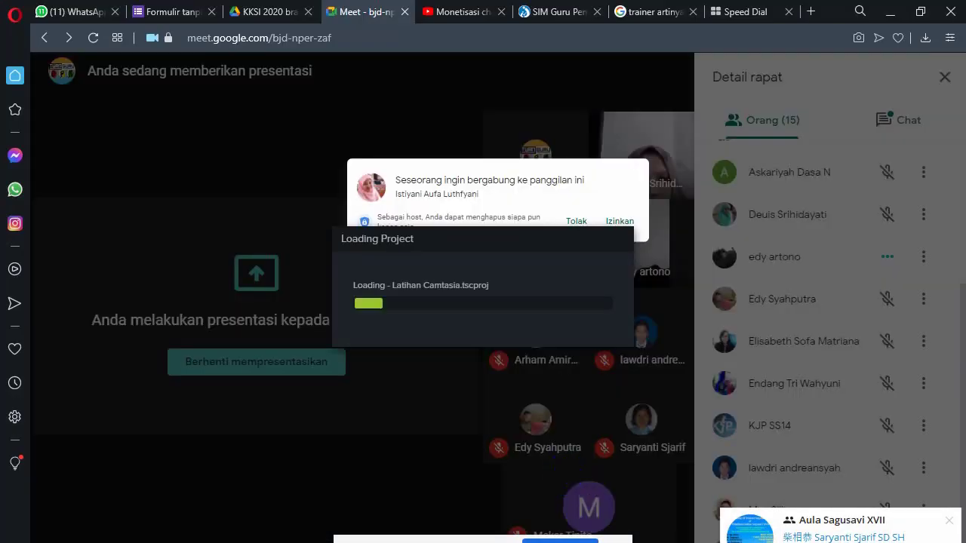
click(654, 150)
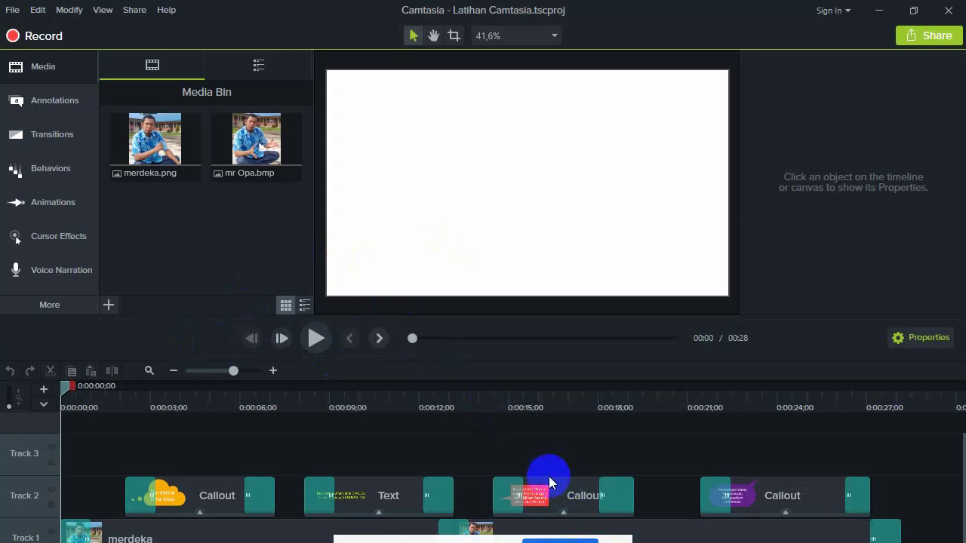
Play the Latihan Camtasia project from start to end.
click(321, 338)
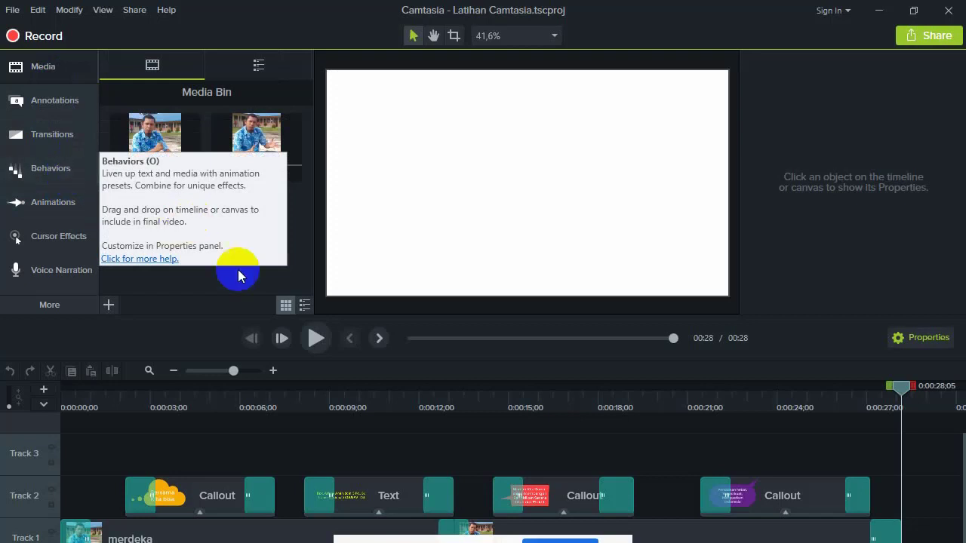
click(51, 71)
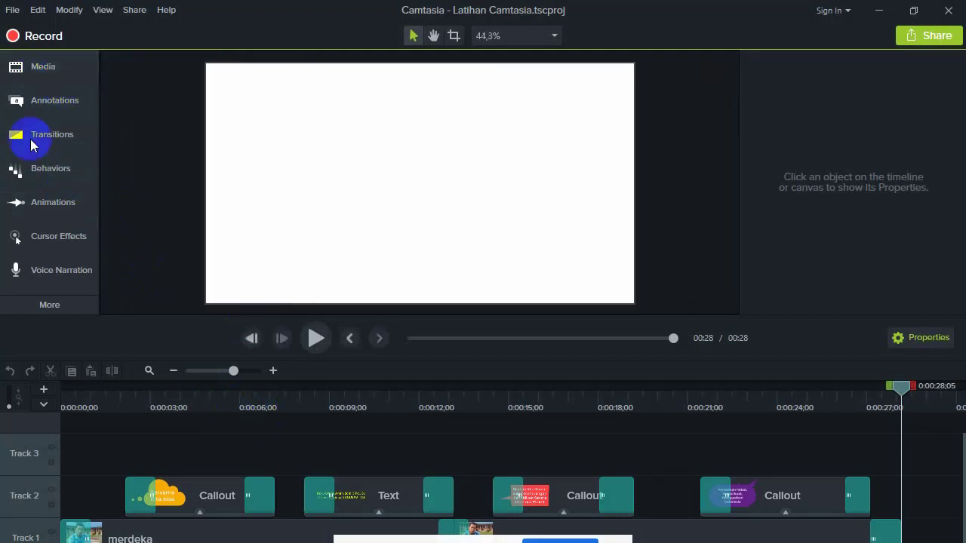
Create a new empty project, check the Meet call and return to Camtasia.
click(11, 9)
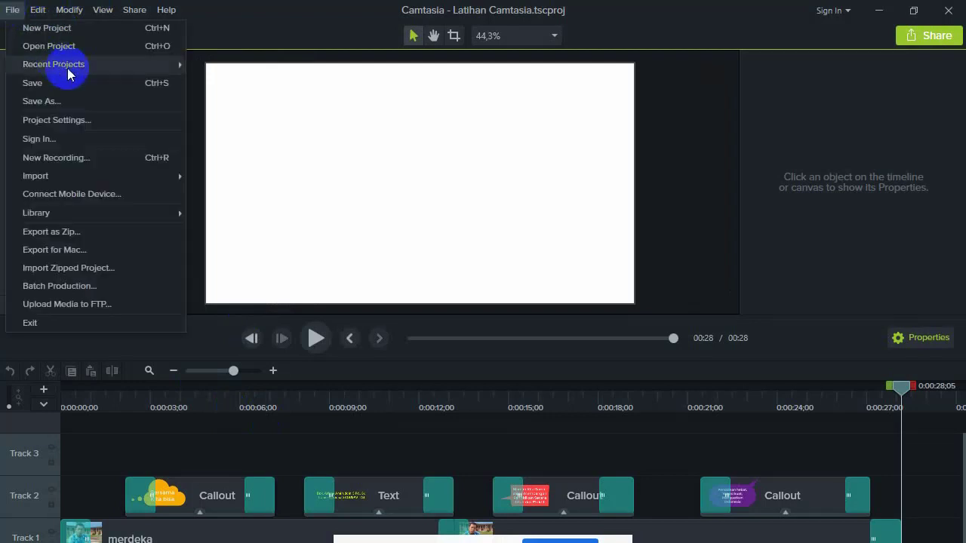
click(69, 25)
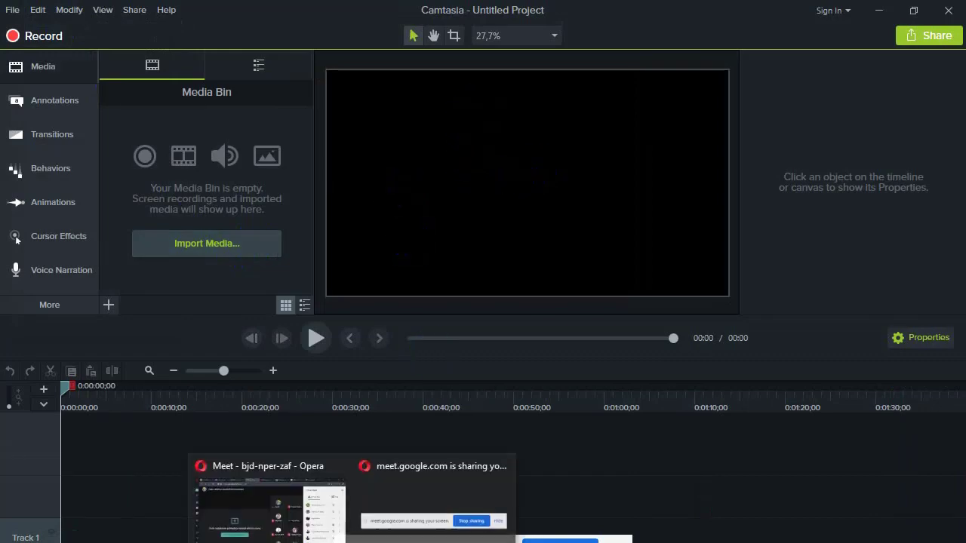
click(312, 532)
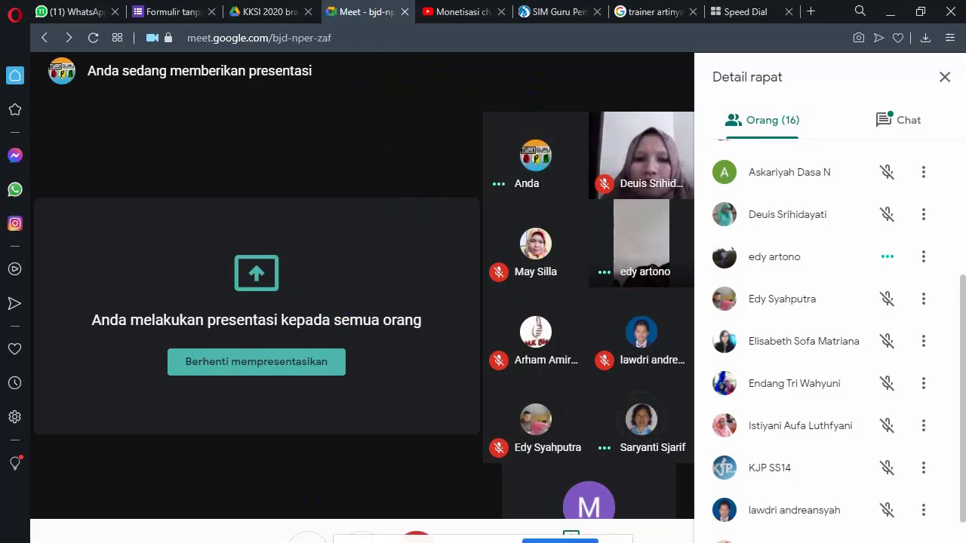
key(alt+Tab)
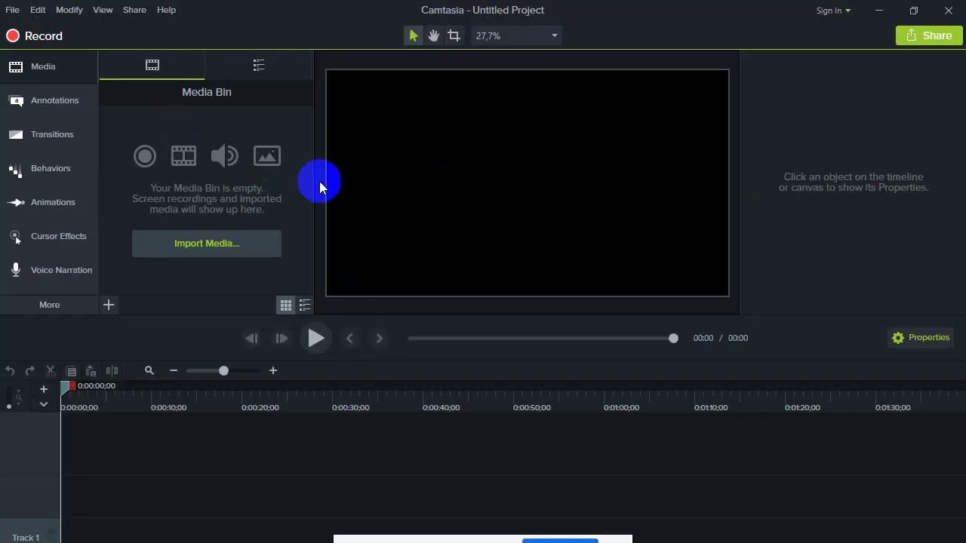
Set the new project's canvas dimensions to 720p HD (1280x720).
right_click(499, 140)
click(527, 247)
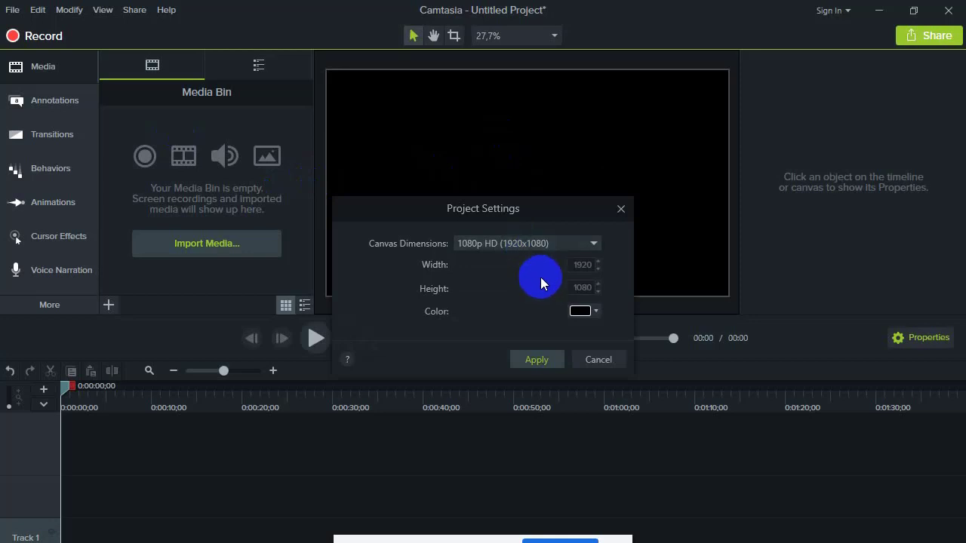
click(591, 241)
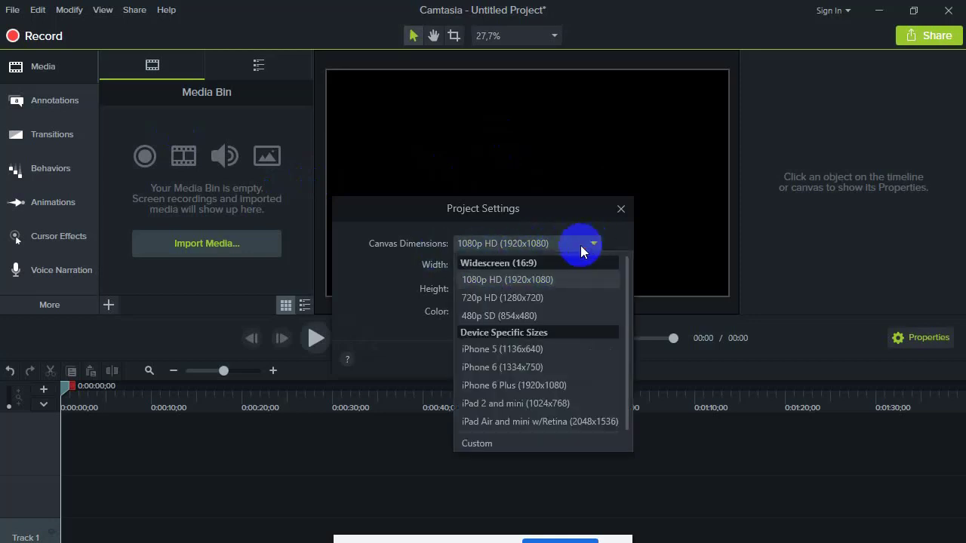
click(502, 297)
click(525, 360)
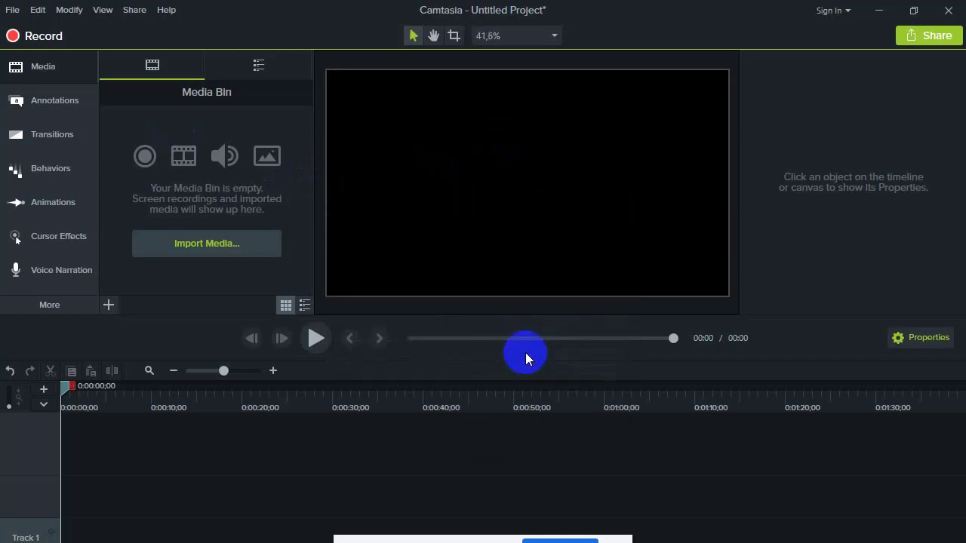
Import the capture-1 recording from edit youtube > untuk video pembelajaran daringg > MApel > engine into the media bin.
click(236, 243)
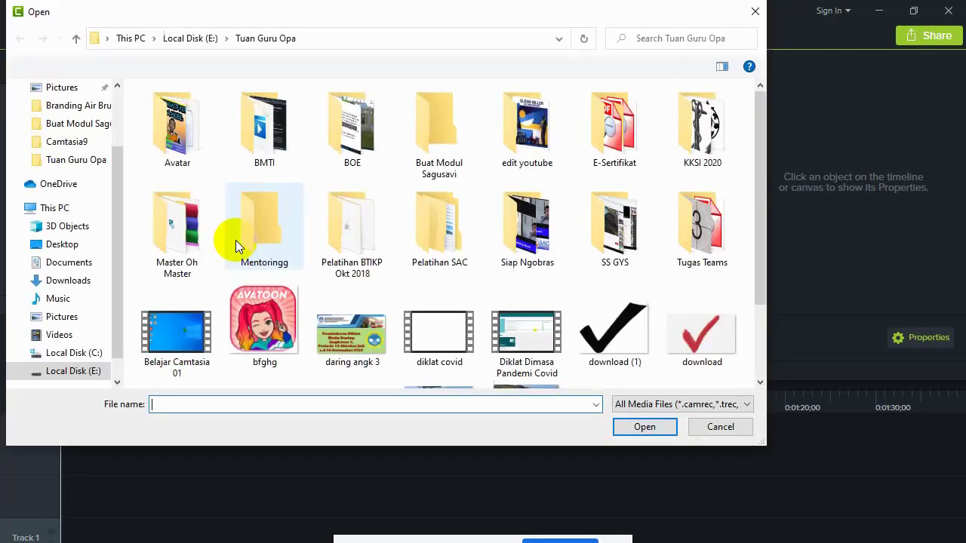
click(546, 146)
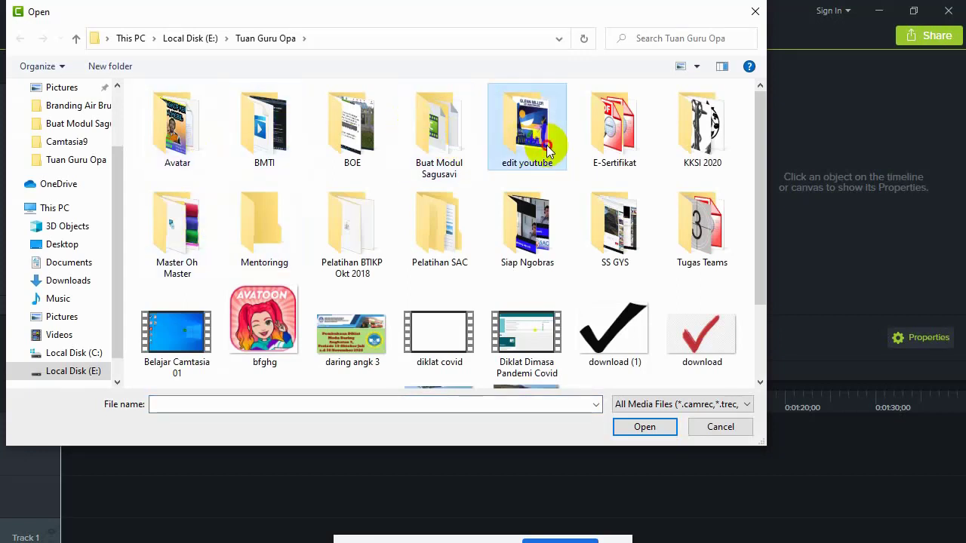
double_click(547, 145)
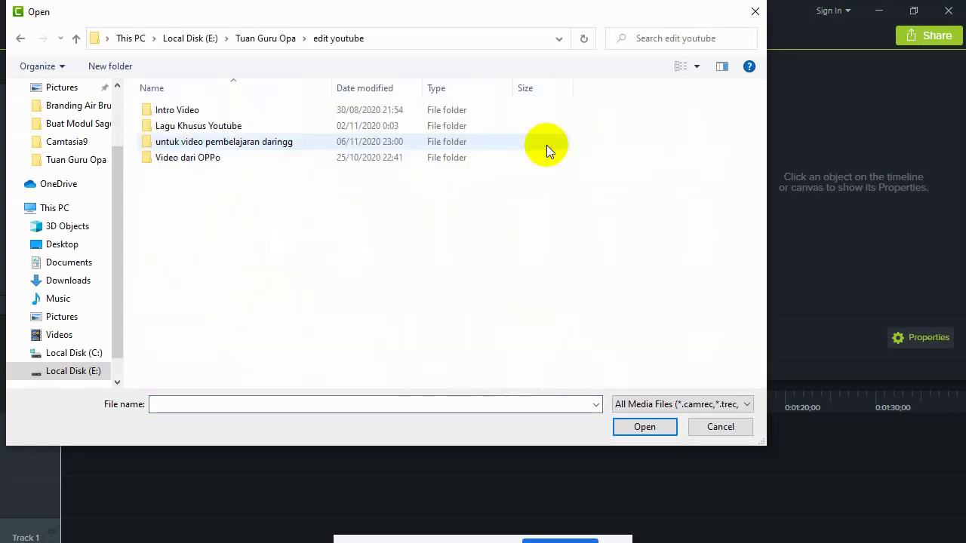
double_click(220, 146)
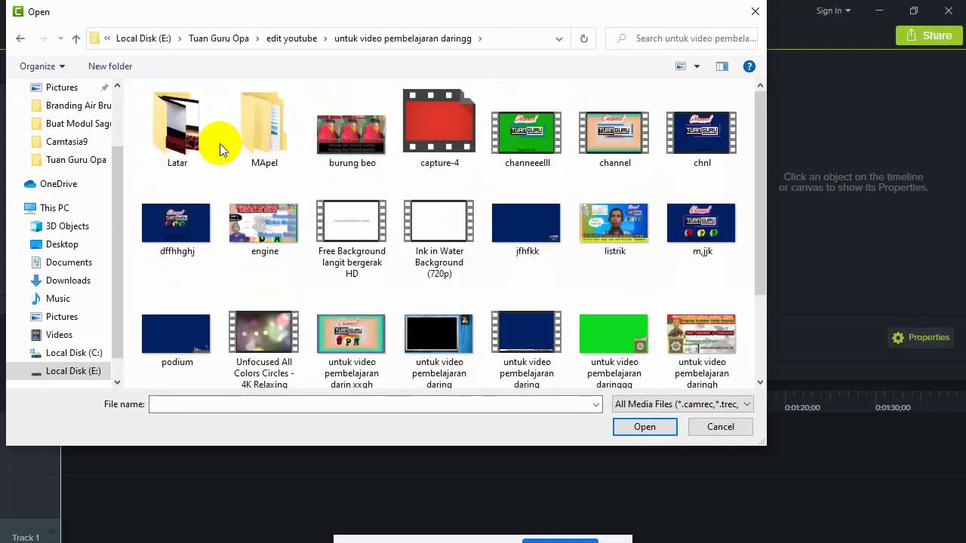
double_click(262, 132)
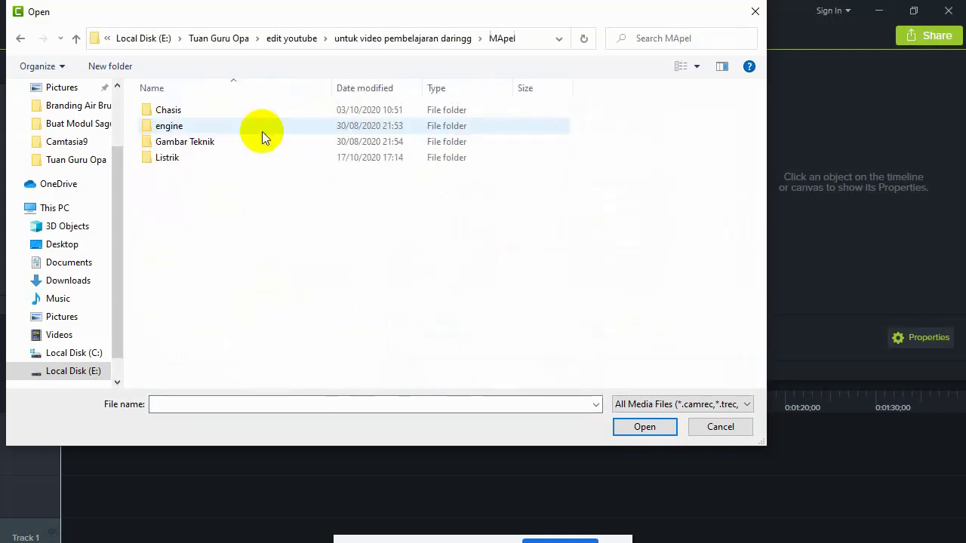
double_click(218, 131)
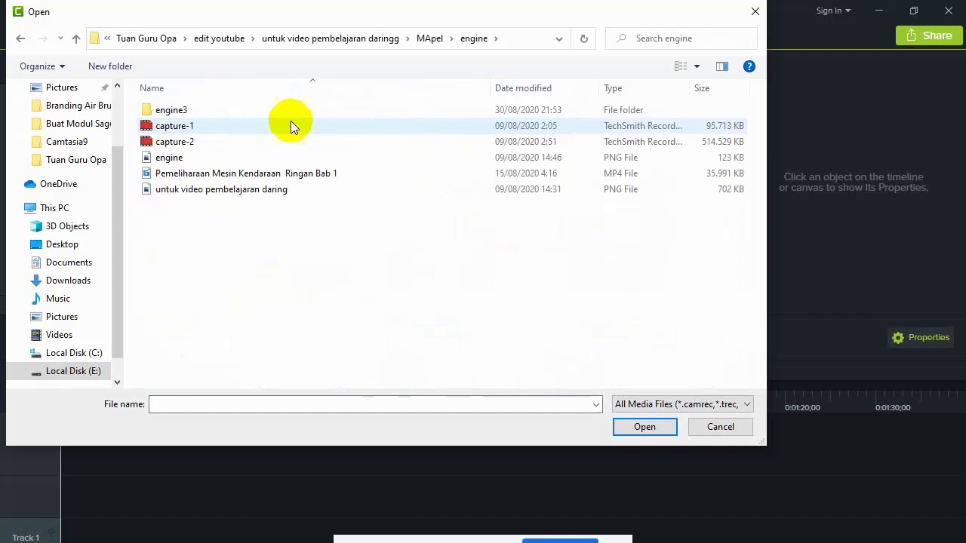
double_click(206, 125)
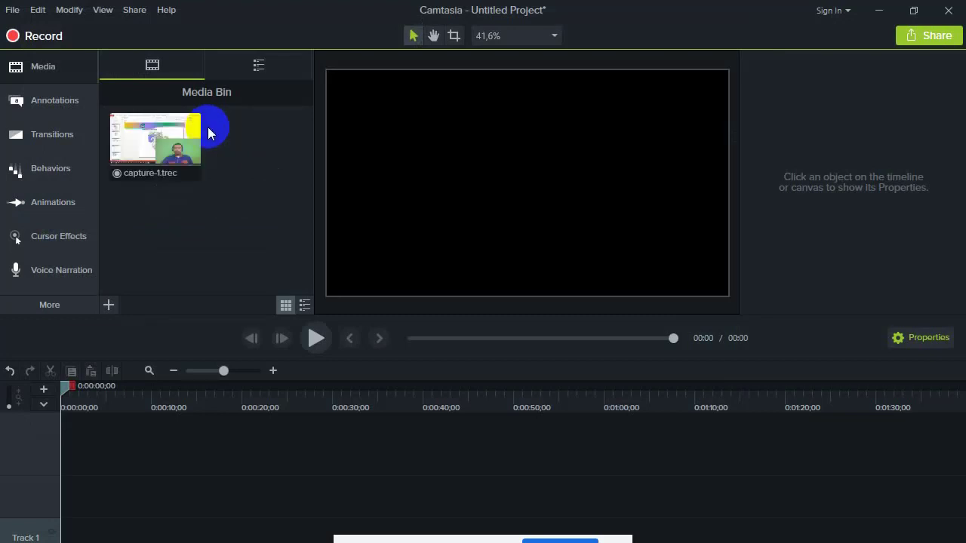
Place the capture-1 recording at the start of the timeline and enlarge its camera clip to about 42% scale.
mouse_move(141, 140)
mouse_down()
mouse_move(139, 305)
mouse_move(155, 151)
mouse_up()
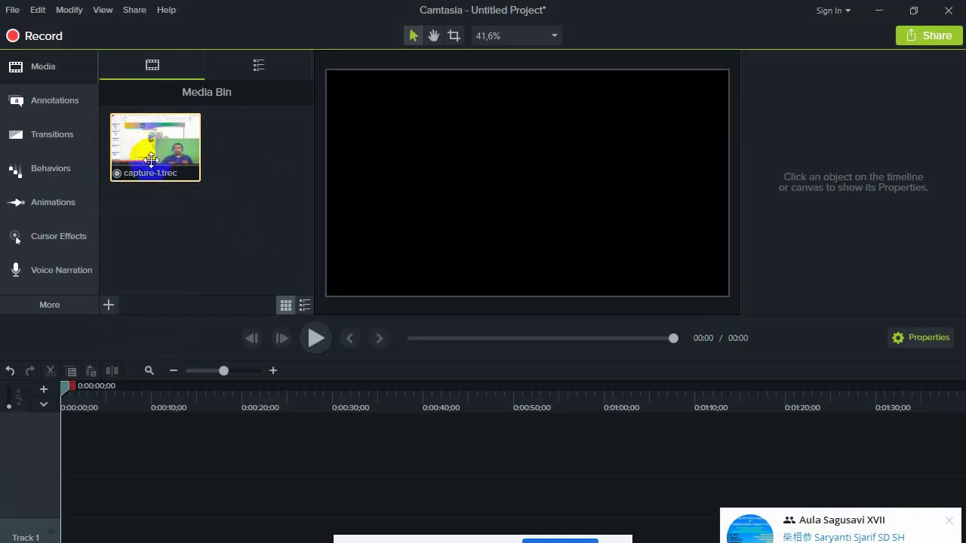
mouse_move(154, 145)
mouse_down()
mouse_move(143, 181)
mouse_move(132, 500)
mouse_move(111, 500)
mouse_move(117, 531)
mouse_move(80, 536)
mouse_up()
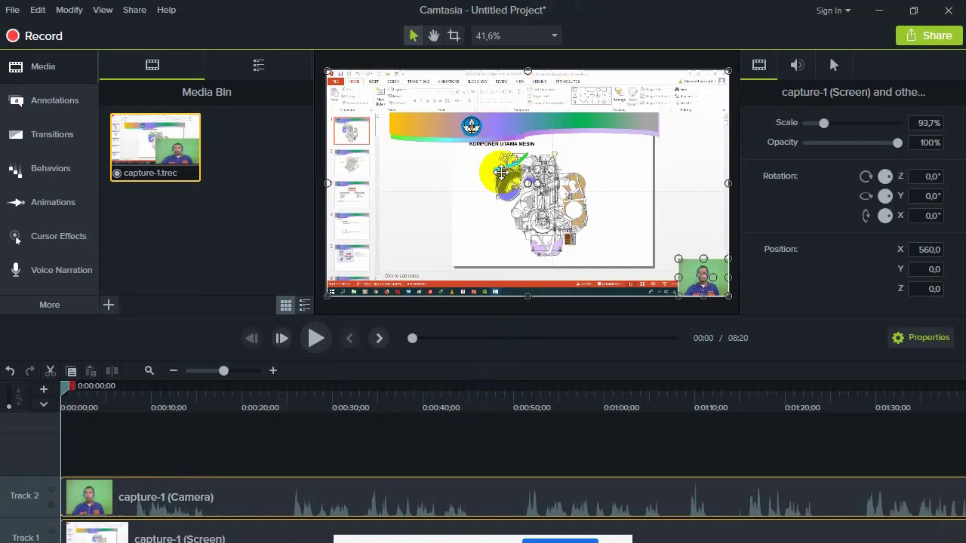
click(706, 296)
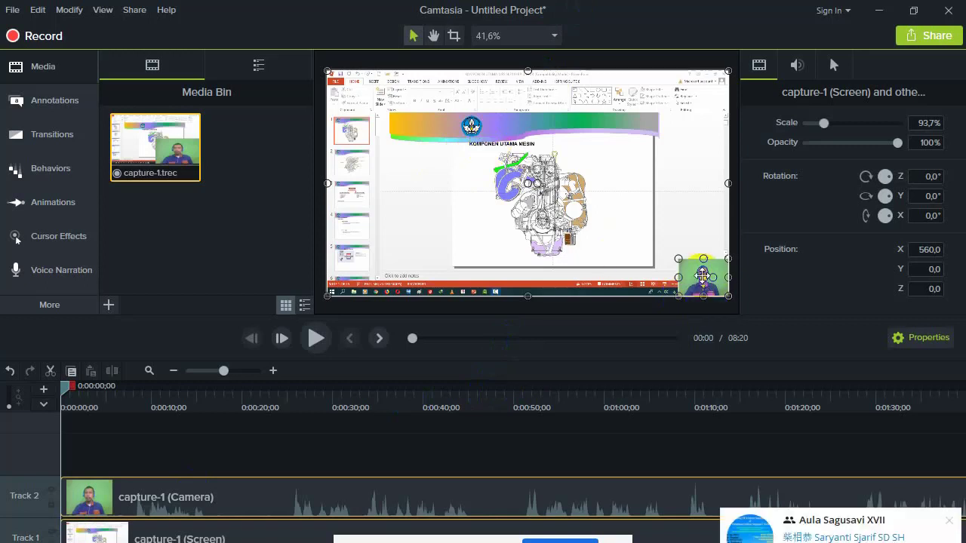
click(696, 276)
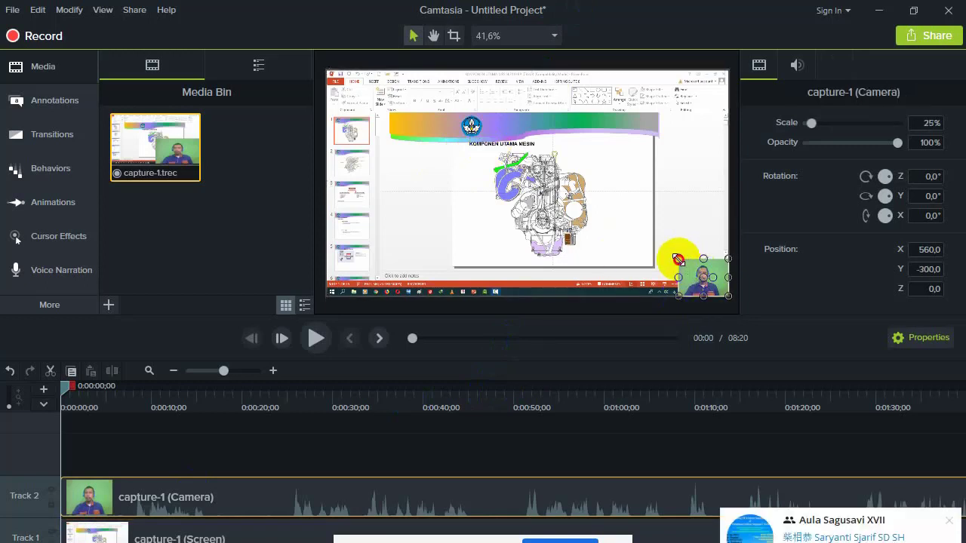
drag(679, 259, 648, 234)
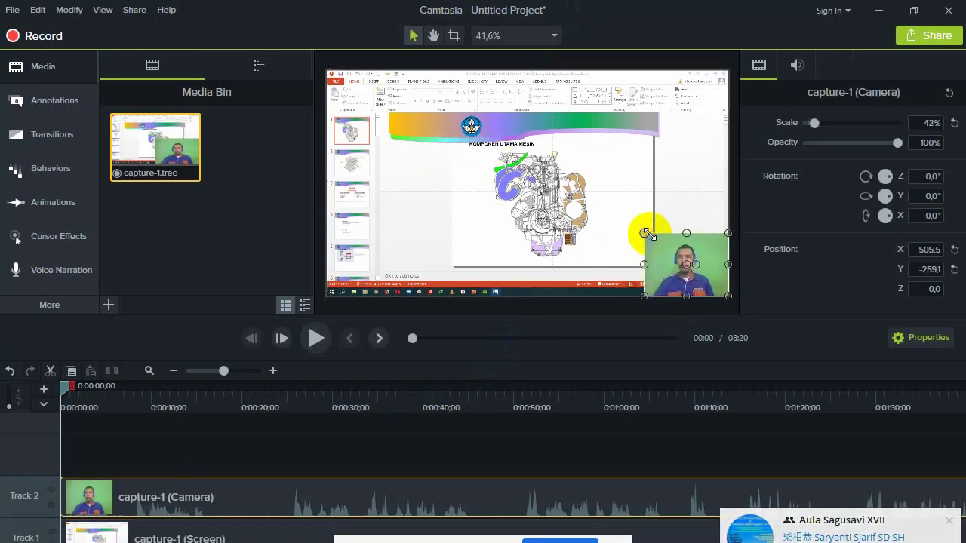
click(711, 206)
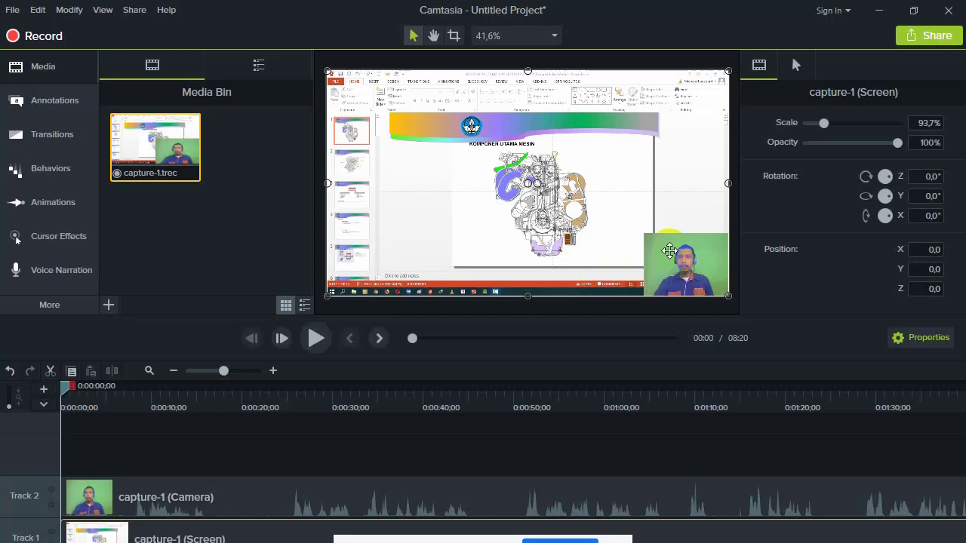
Play the recording from the start to about 45 seconds, dismissing the chat notification, and pause it.
click(316, 341)
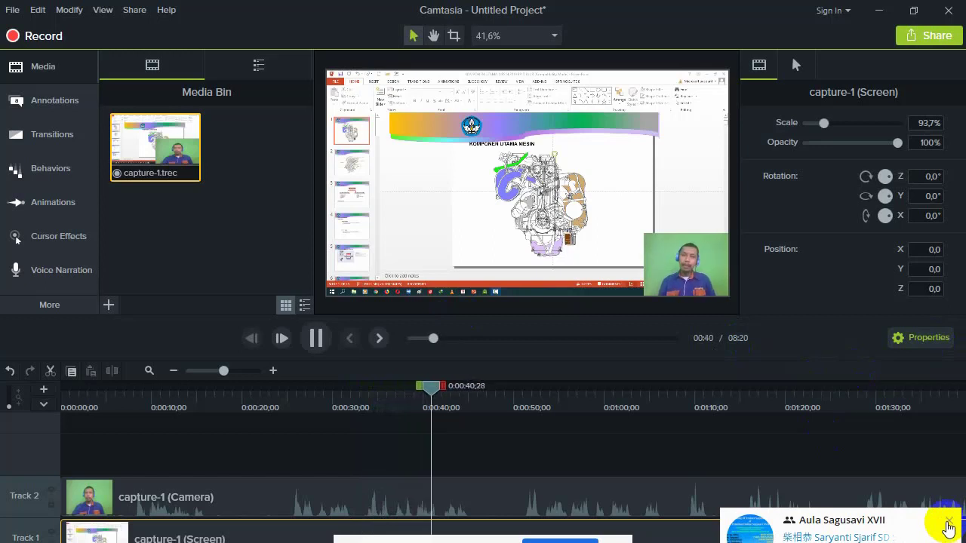
click(949, 529)
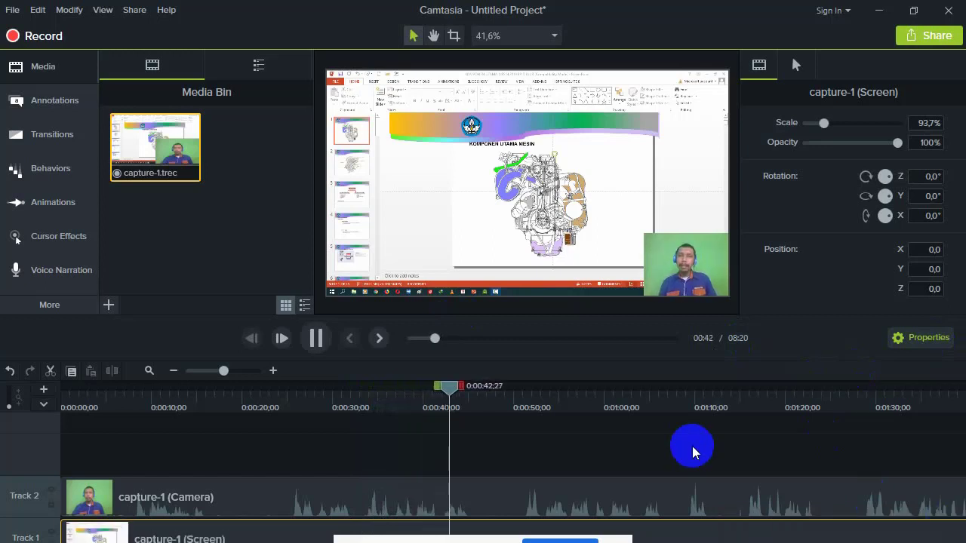
click(316, 341)
Enlarge the camera clip to about 65.6% scale, keeping it in the canvas's lower-right corner.
click(645, 243)
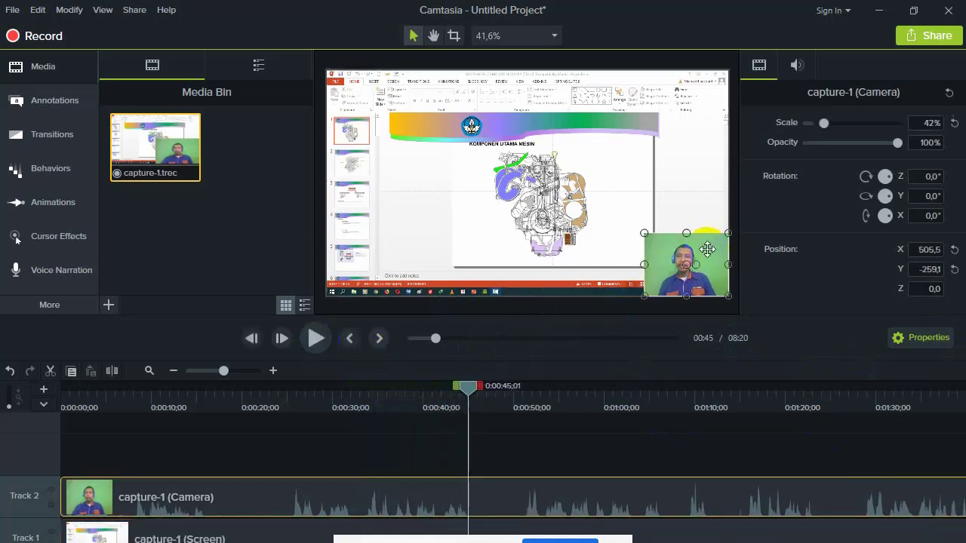
drag(645, 232, 599, 197)
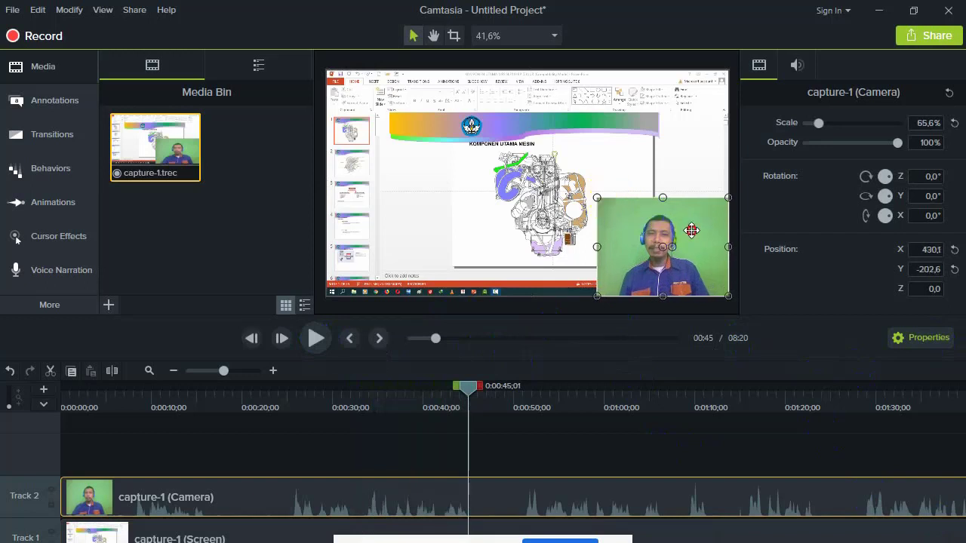
Move the camera clip over the middle of the slide and back to the canvas's lower-right corner.
drag(693, 230, 591, 143)
click(163, 537)
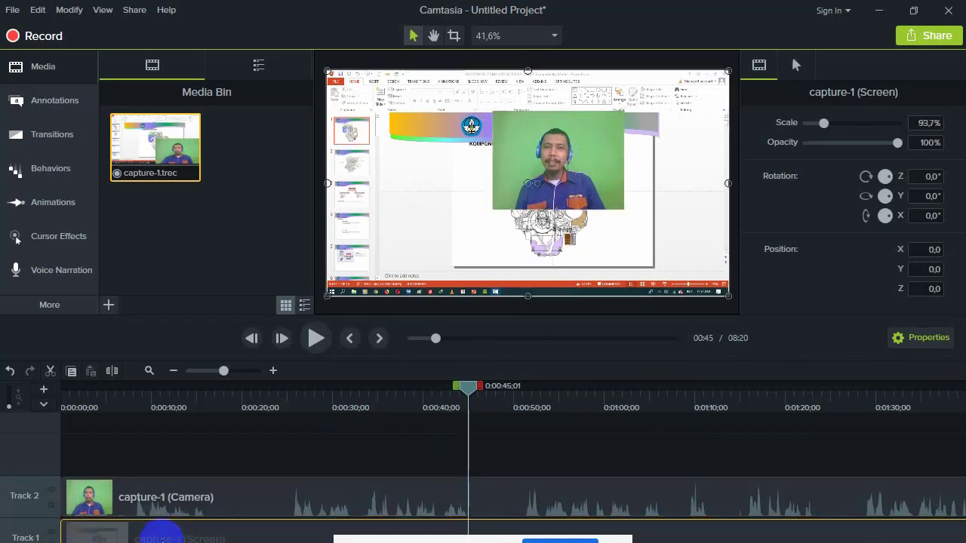
click(123, 498)
click(205, 431)
click(599, 132)
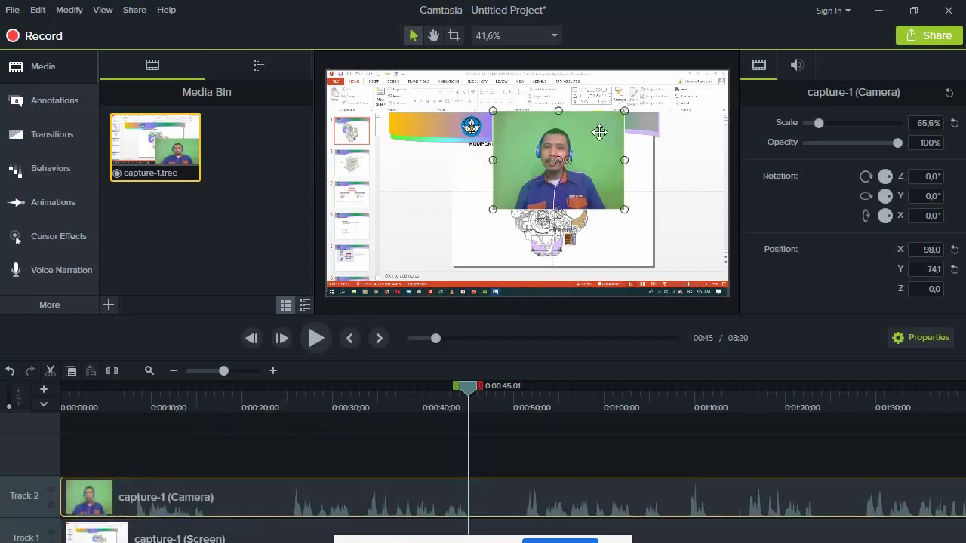
drag(606, 143, 692, 215)
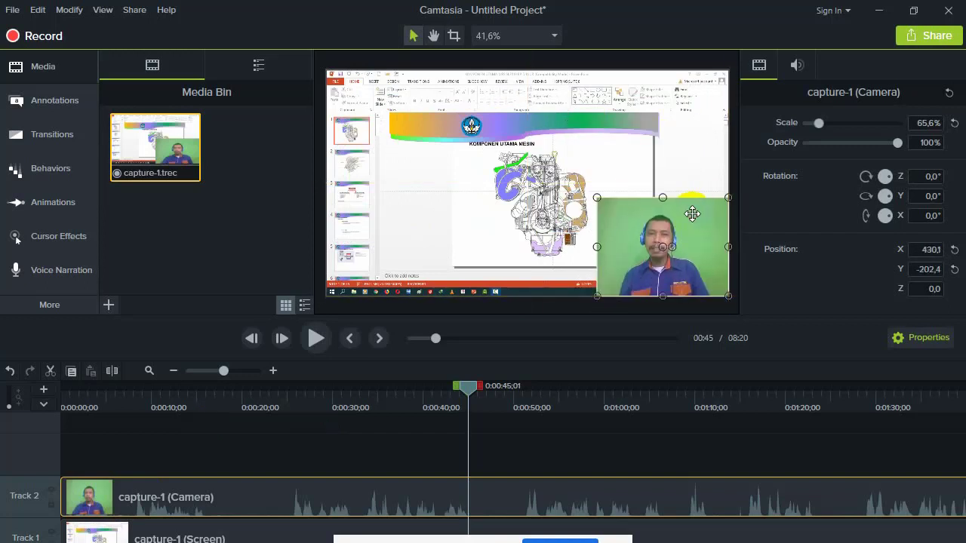
Apply the Remove a Color visual effect to the camera clip on Track 2.
click(50, 308)
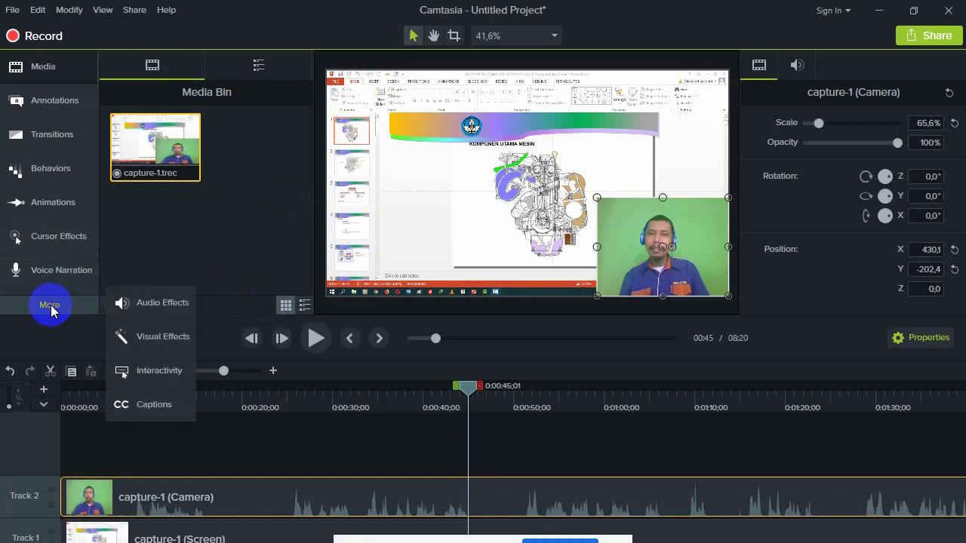
click(150, 341)
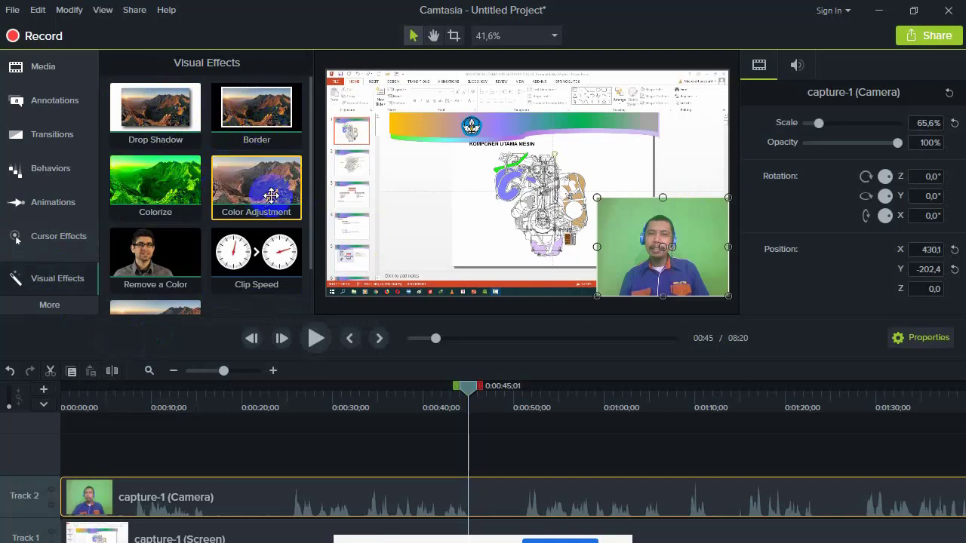
scroll(242, 253, down, 1)
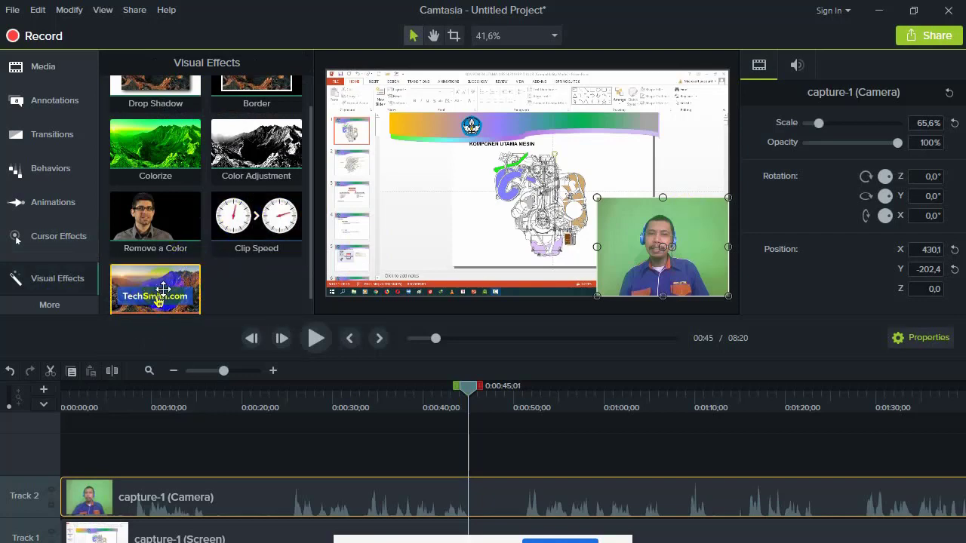
scroll(166, 278, down, 1)
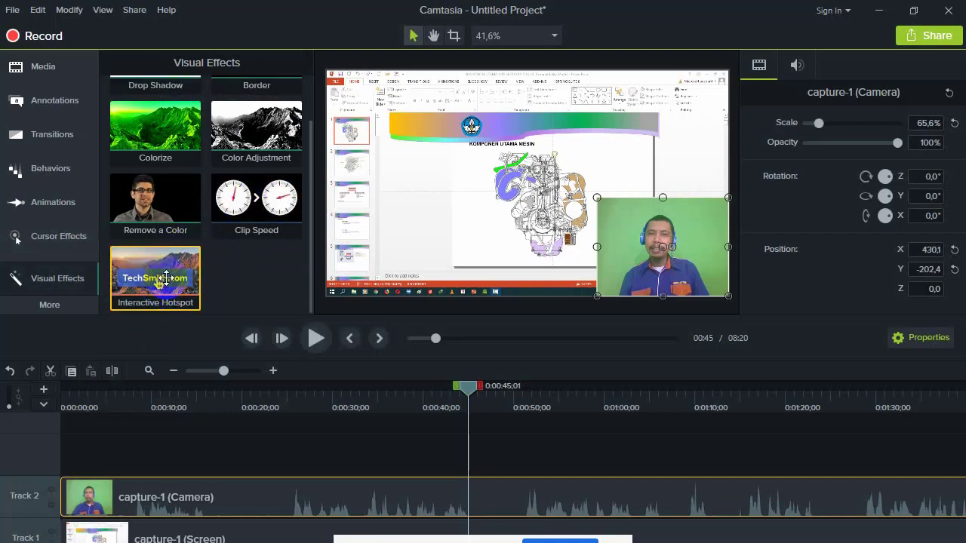
scroll(151, 226, up, 1)
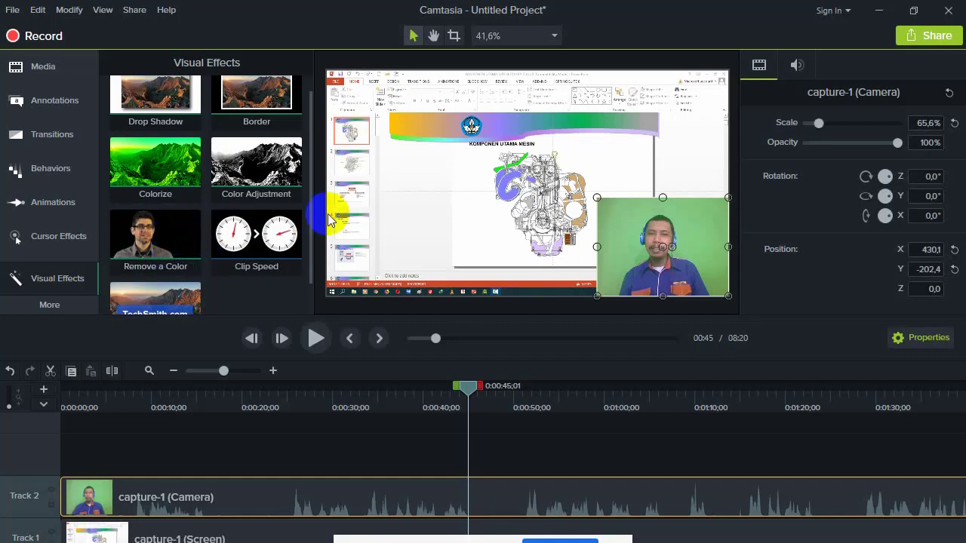
drag(169, 231, 164, 498)
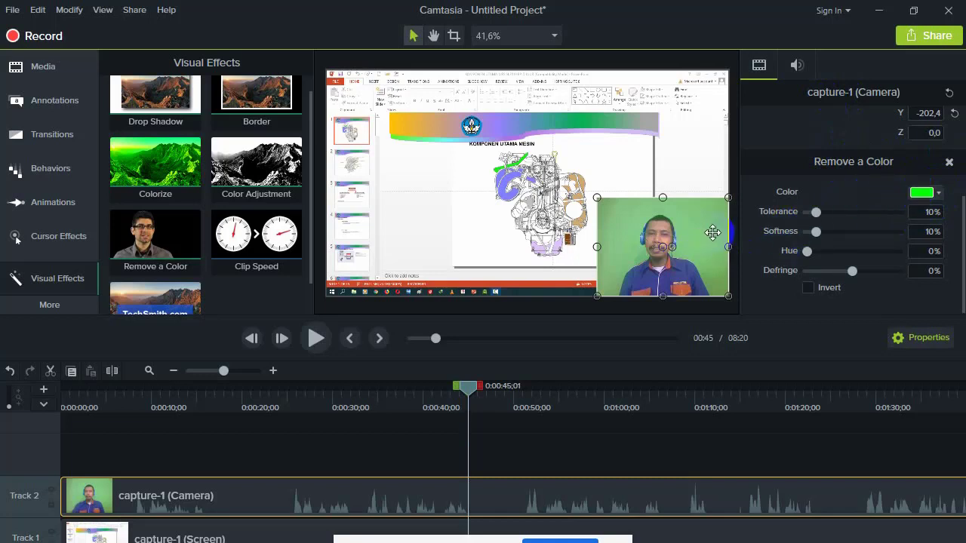
Sample the green backdrop behind the presenter as the color to remove from the camera clip.
click(939, 195)
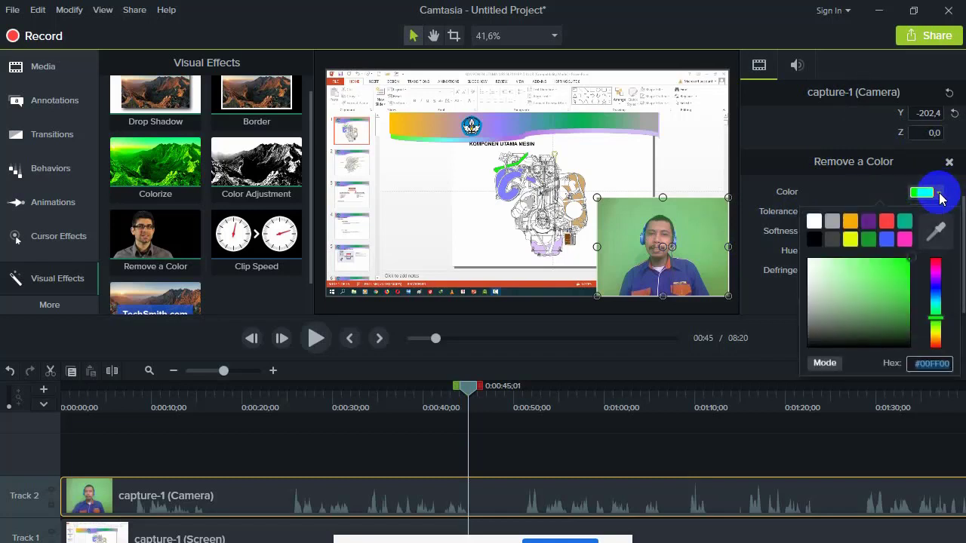
click(939, 240)
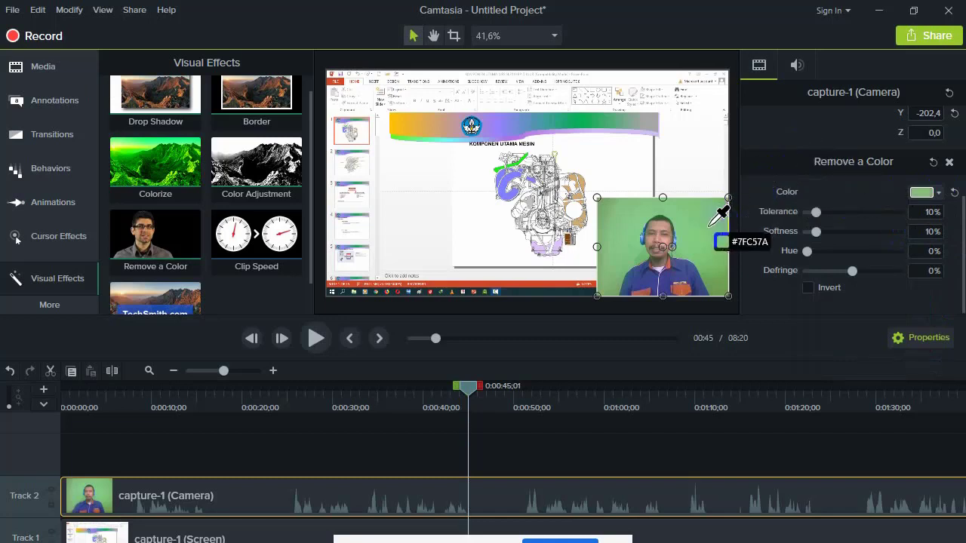
click(709, 225)
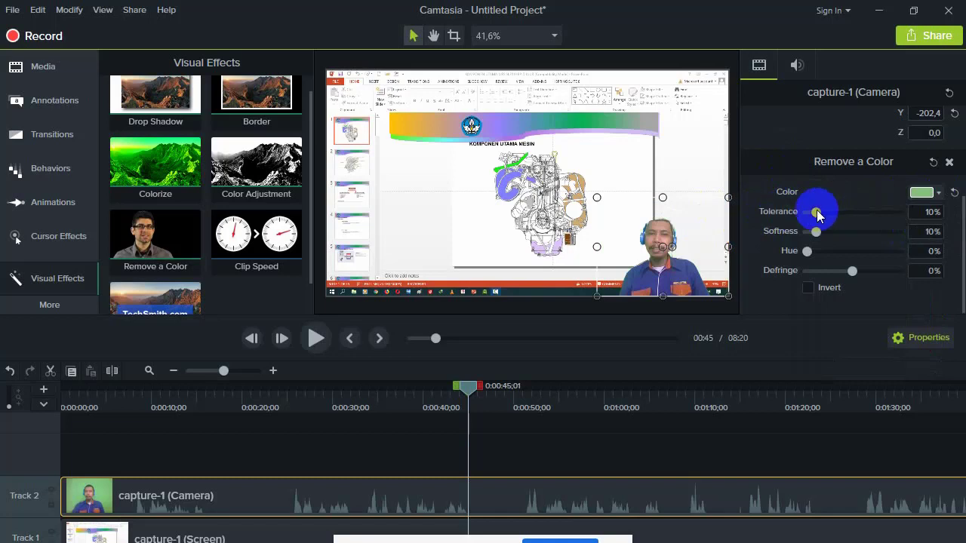
Set the color removal's tolerance to 10%, softness to 8%, hue to 3% and defringe to -3%, and raise the camera clip to Y -157.4.
drag(817, 213, 810, 257)
drag(671, 277, 671, 261)
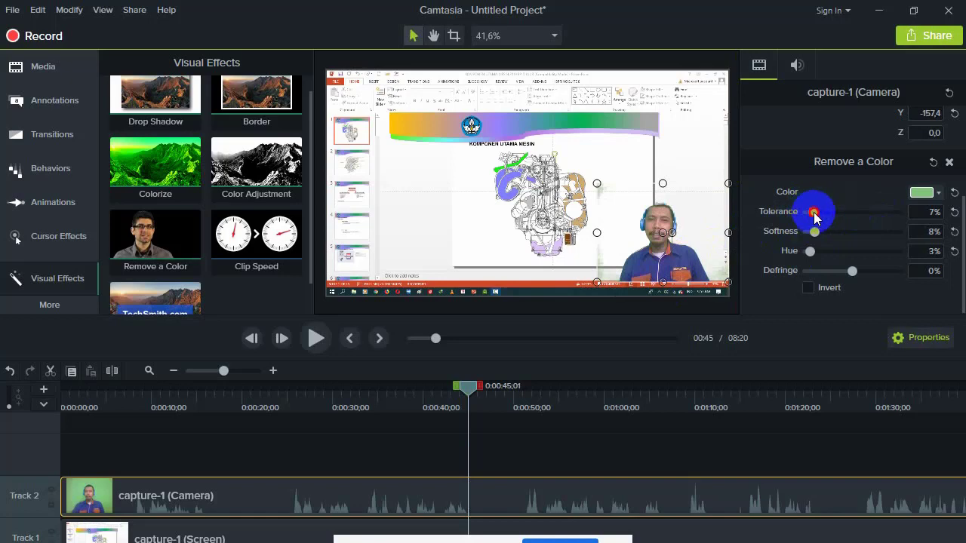
drag(814, 214, 822, 218)
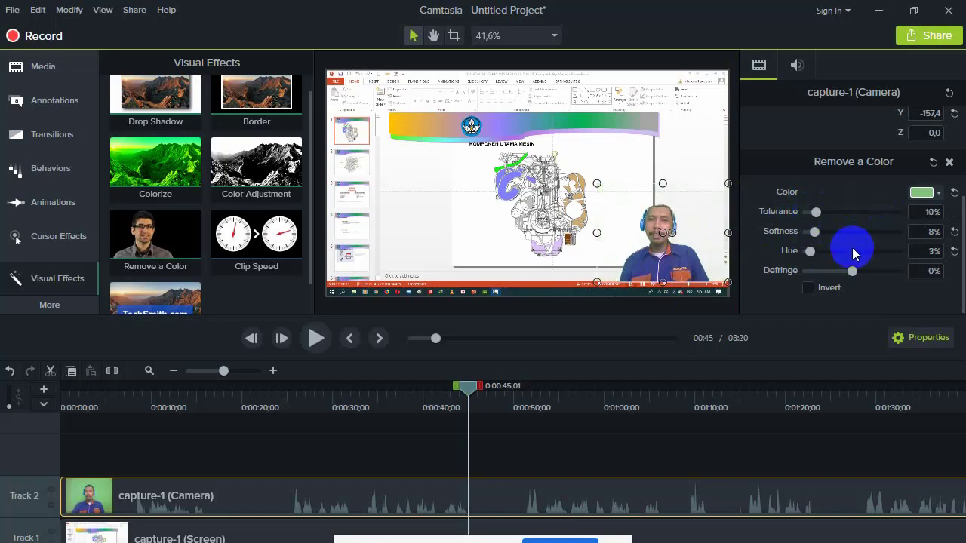
mouse_move(852, 272)
mouse_down()
mouse_move(833, 277)
mouse_move(846, 283)
mouse_move(846, 275)
mouse_up()
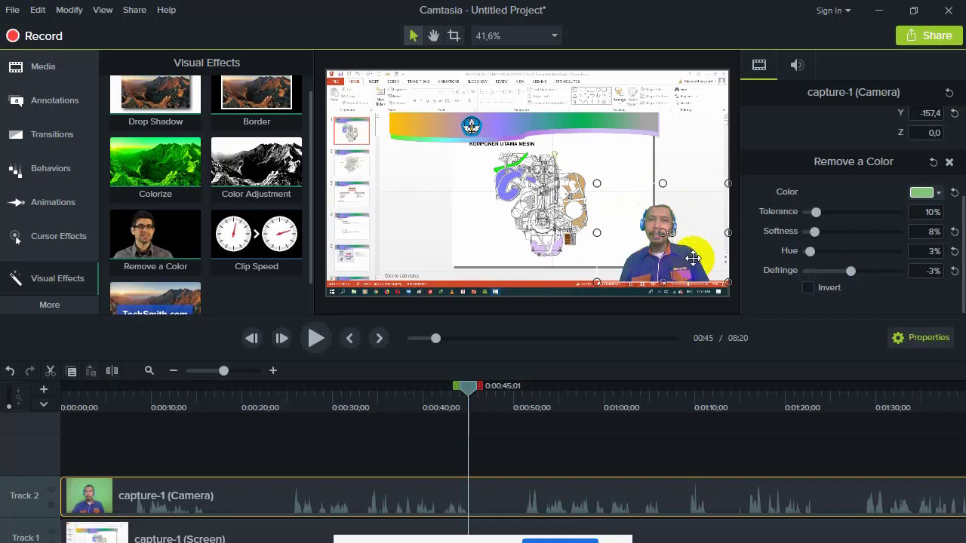
Reset the removal color, sample the presenter's blue shirt as the color to remove, and raise the camera clip to Y -34.7.
click(953, 194)
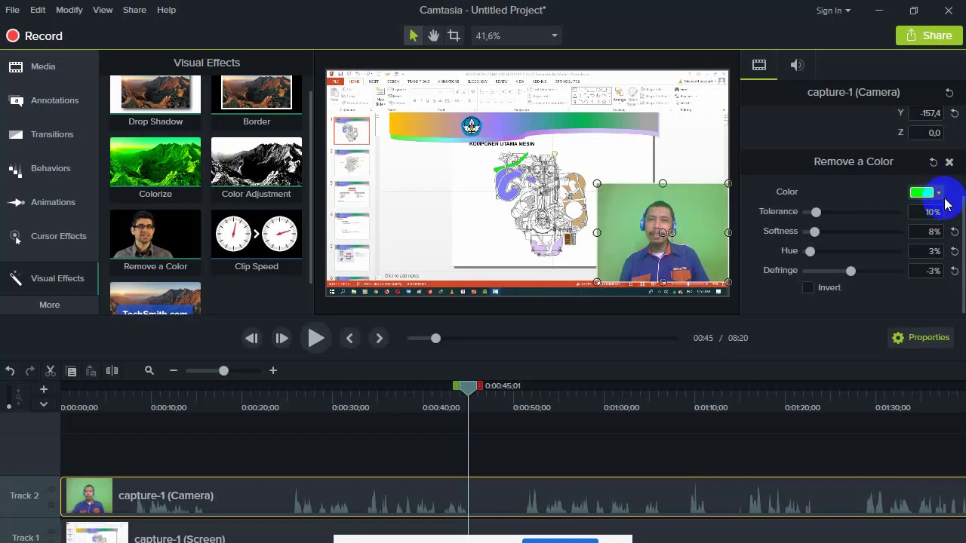
click(943, 195)
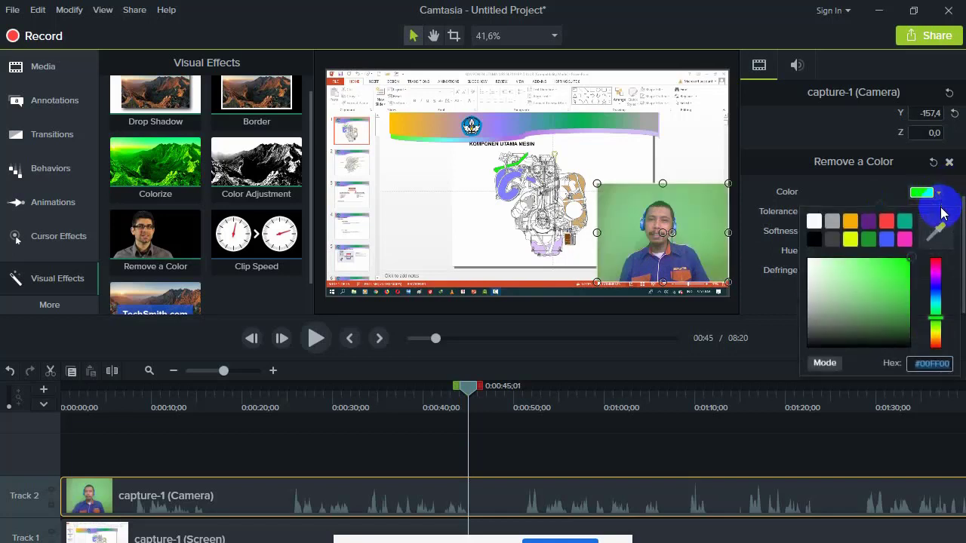
click(939, 236)
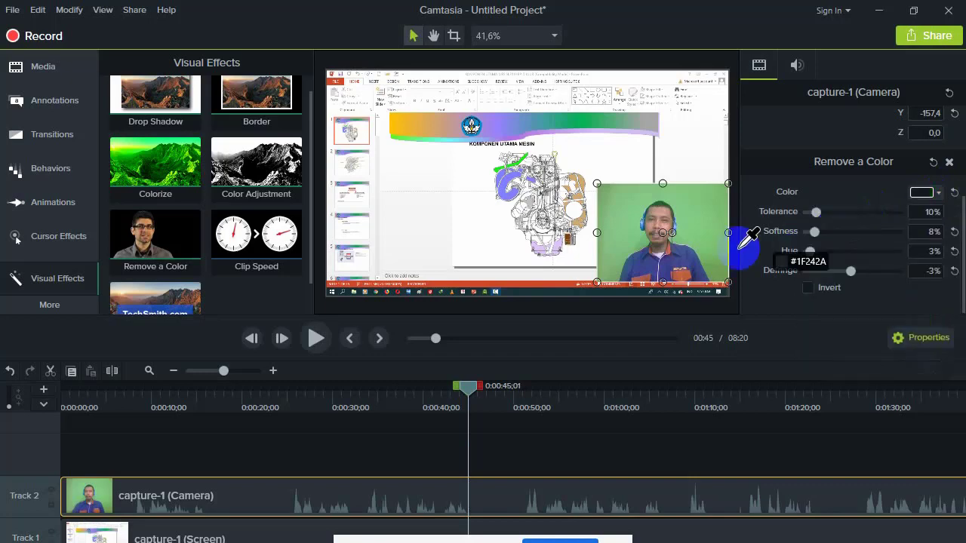
click(683, 264)
click(811, 252)
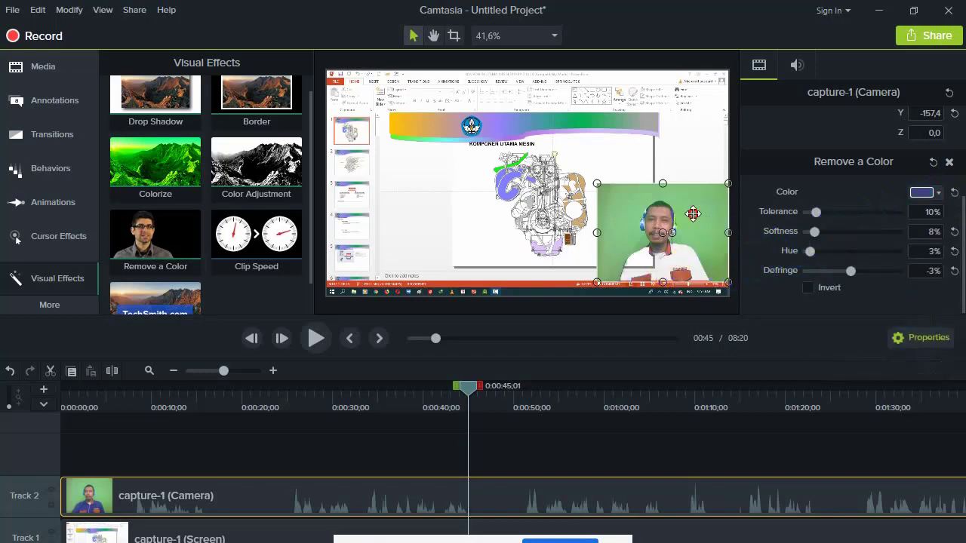
drag(690, 215, 696, 177)
Reset the removal color to its default and sample the green backdrop behind the presenter as the color to remove.
click(911, 209)
click(933, 193)
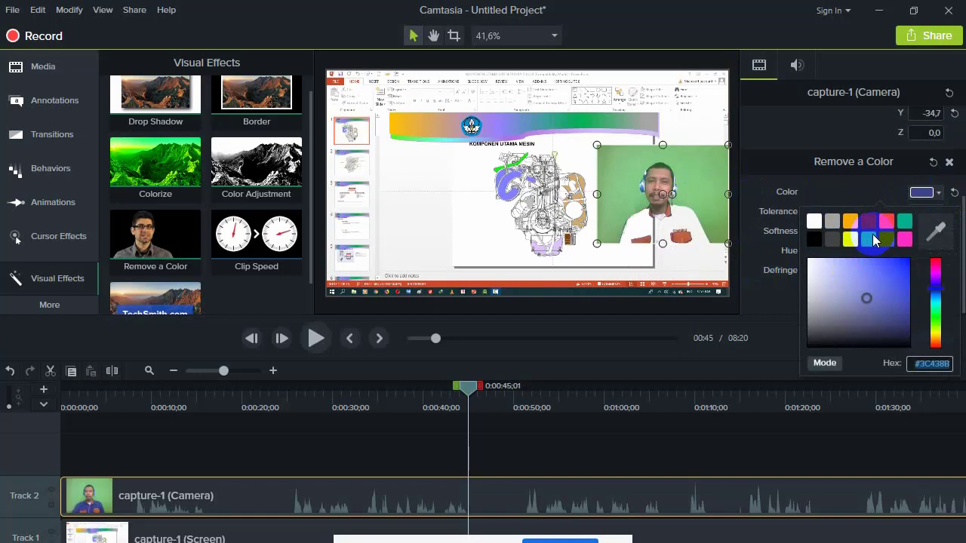
click(938, 233)
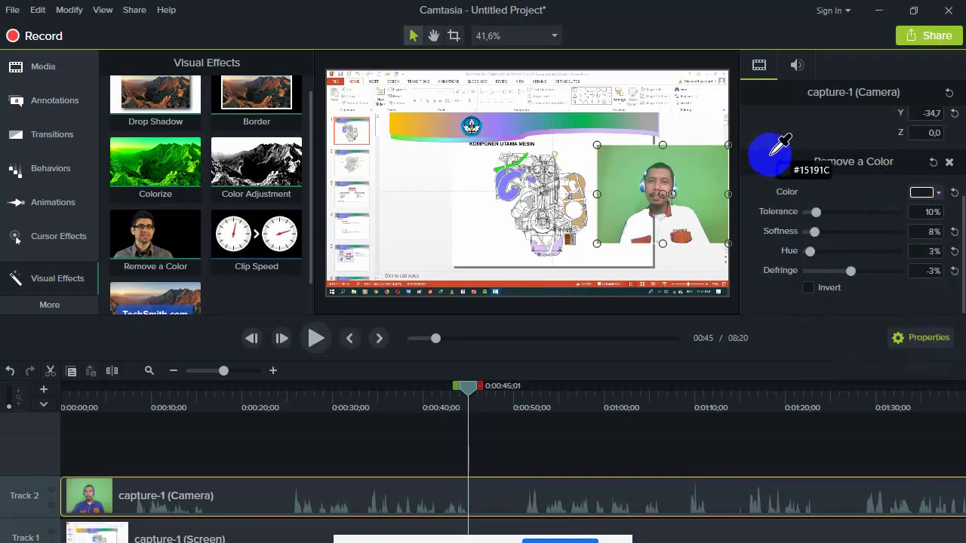
click(785, 196)
click(954, 193)
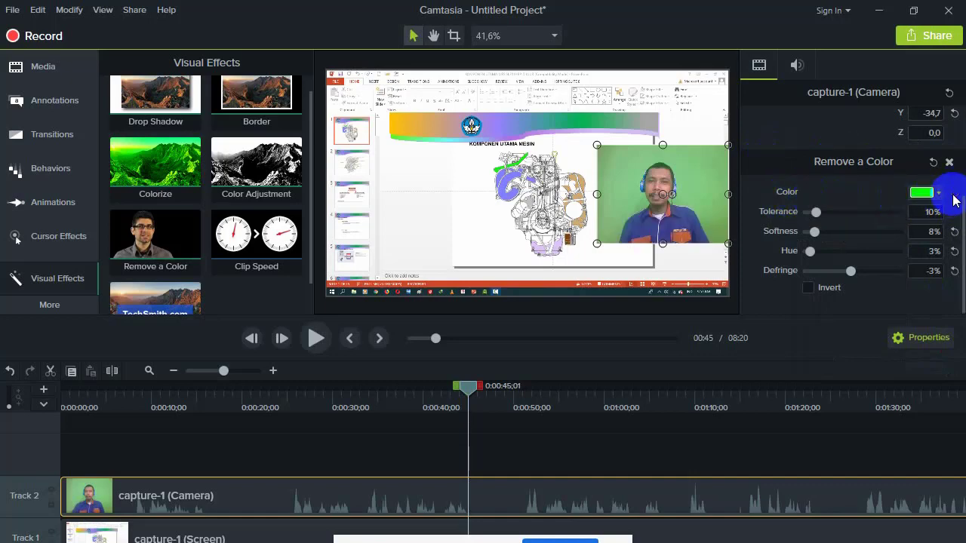
click(936, 194)
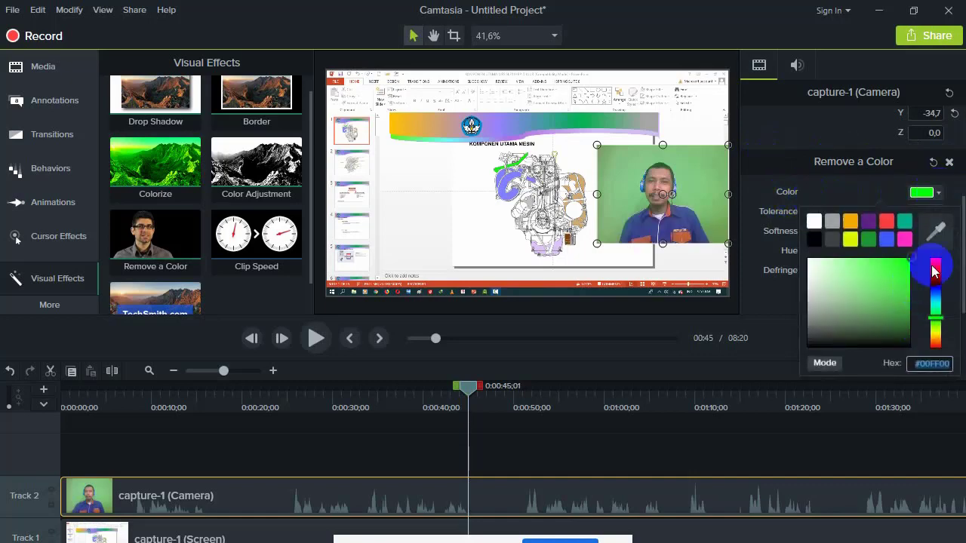
click(936, 230)
click(702, 186)
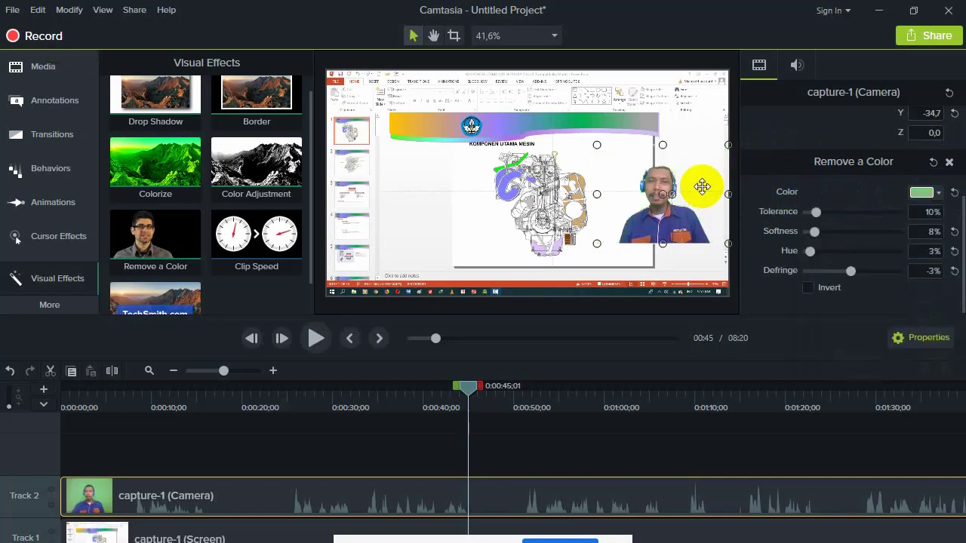
Set the color removal's tolerance to 7% and softness to 9%, and move the camera clip to the canvas's lower-left corner.
mouse_move(816, 212)
mouse_down()
mouse_move(863, 220)
mouse_move(820, 219)
mouse_move(815, 231)
mouse_up()
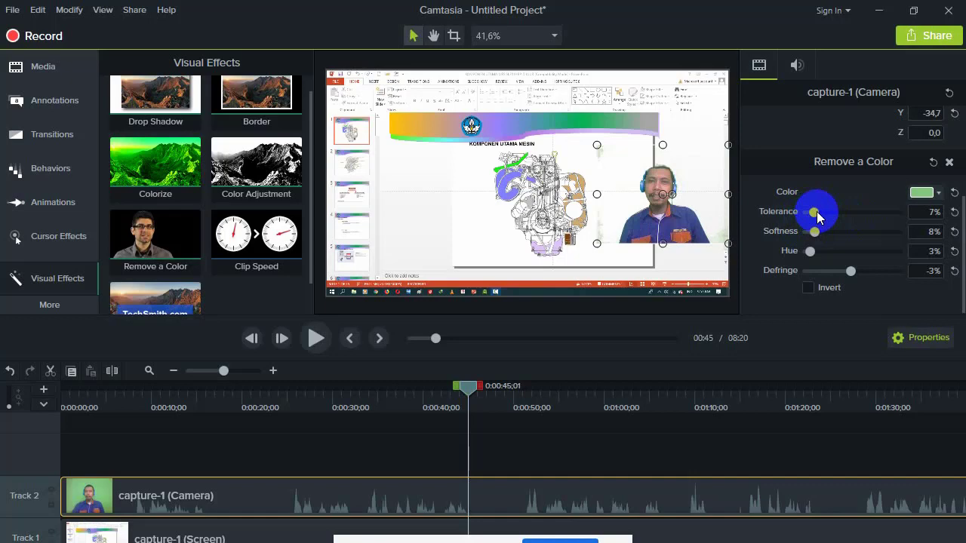
drag(814, 231, 815, 236)
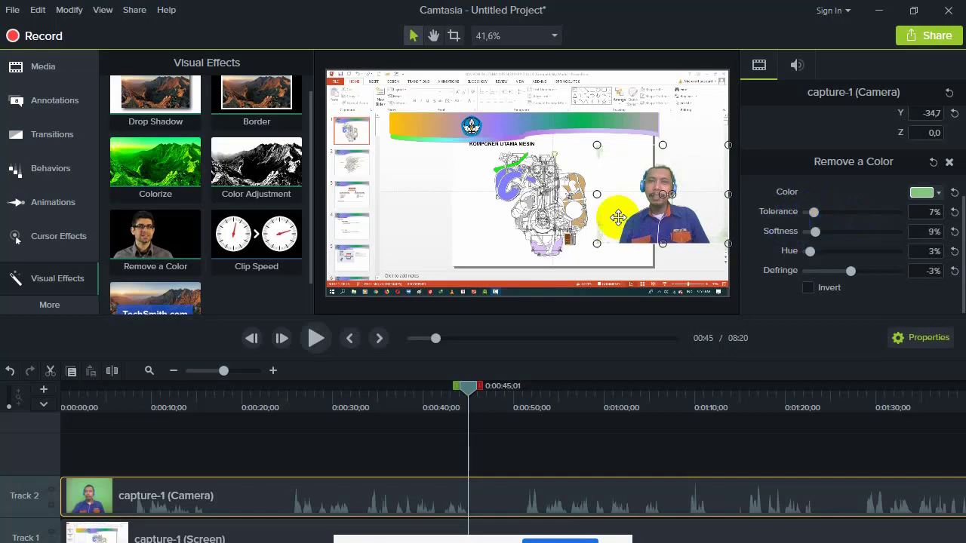
drag(621, 218, 343, 268)
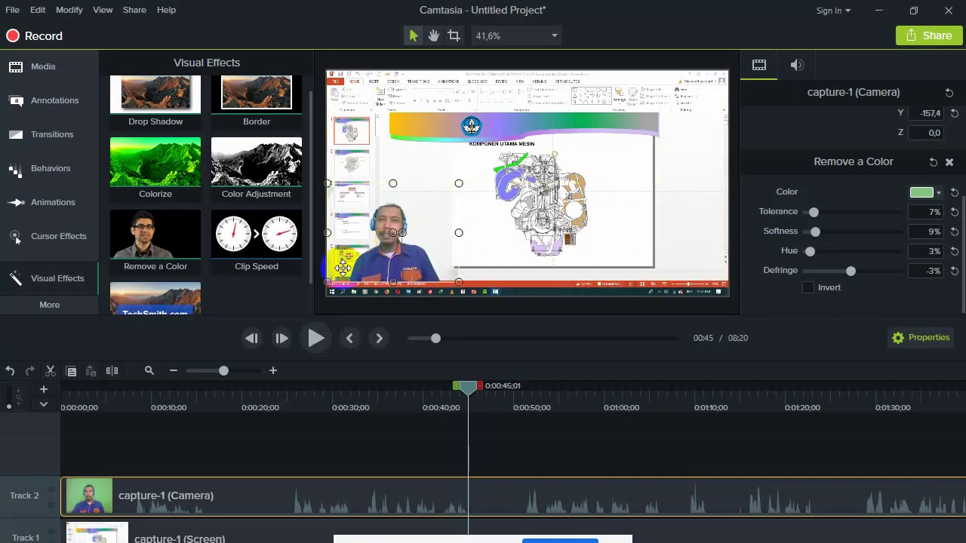
Play back the project from just before 0:00:55 to 0:00:57 to check the backdrop removal.
drag(476, 375, 537, 389)
click(317, 339)
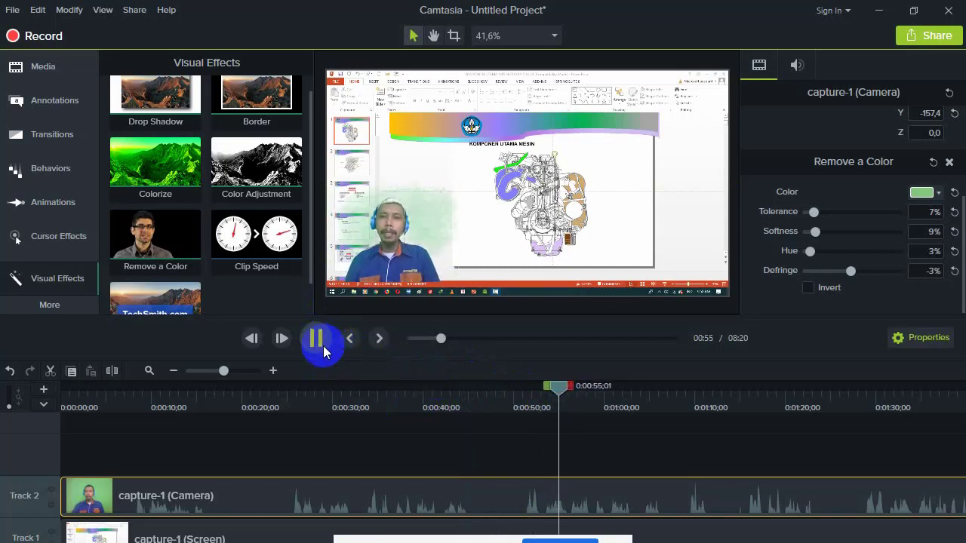
click(318, 339)
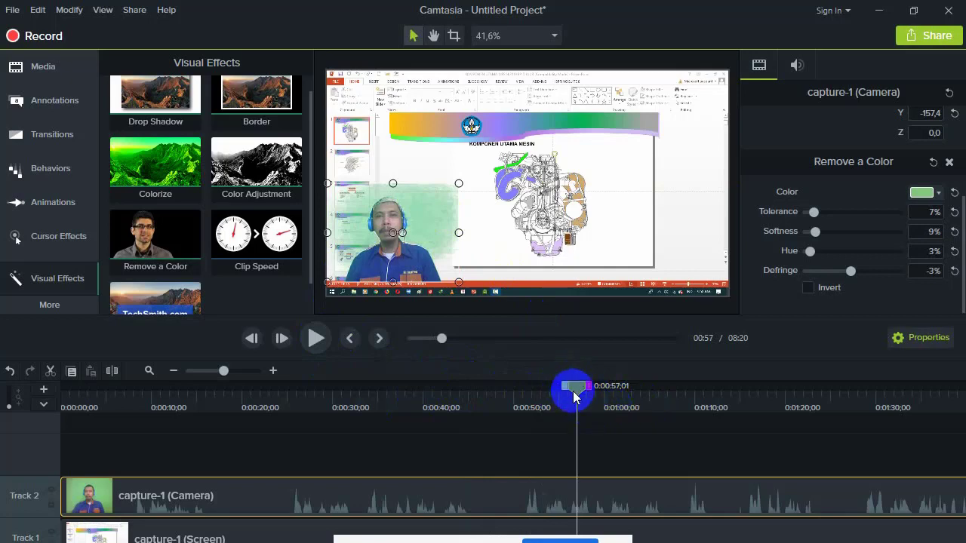
Split the camera clip on Track 2 at 0:00:53;23 and select the part after the cut.
drag(575, 387, 551, 407)
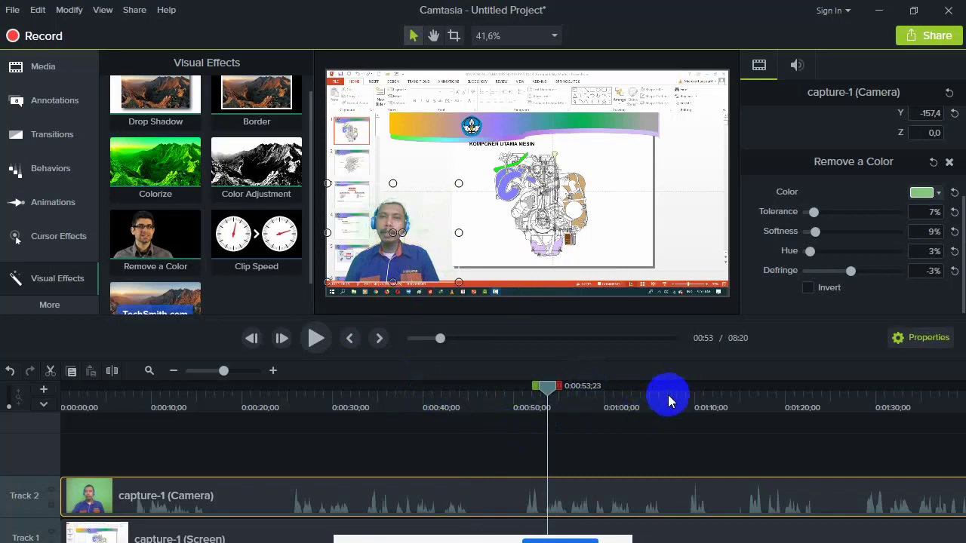
click(112, 372)
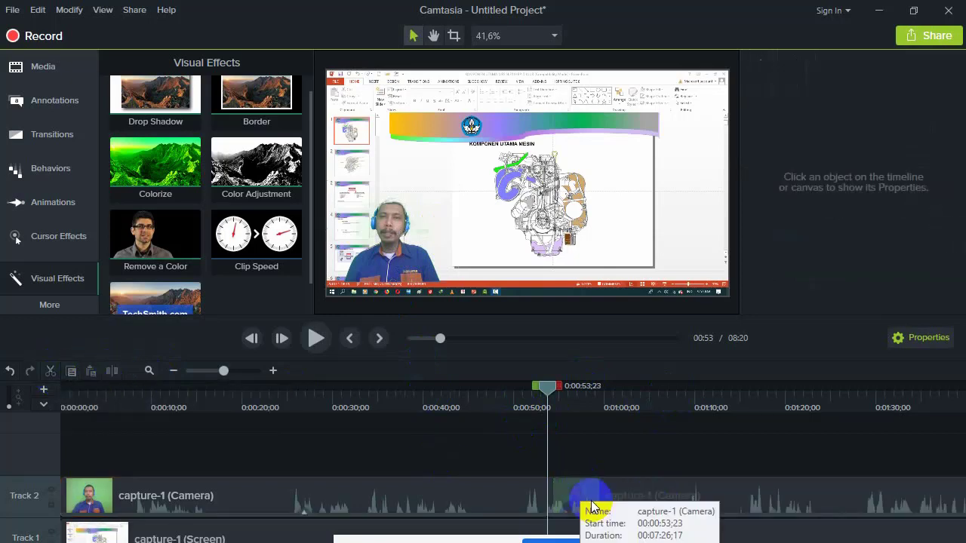
click(631, 502)
drag(630, 502, 596, 504)
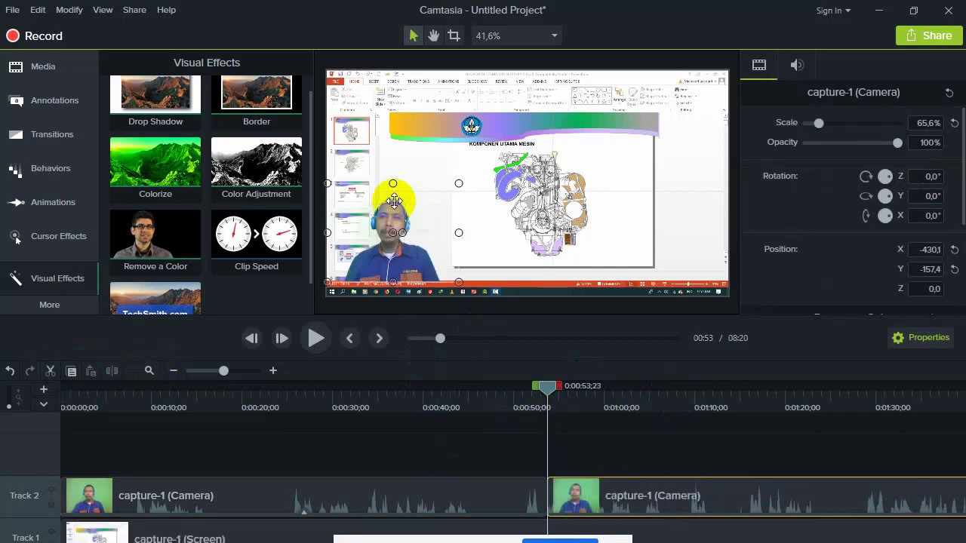
Play back the part after the cut to check its backdrop, and return the playhead to 0:00:53;26.
click(316, 343)
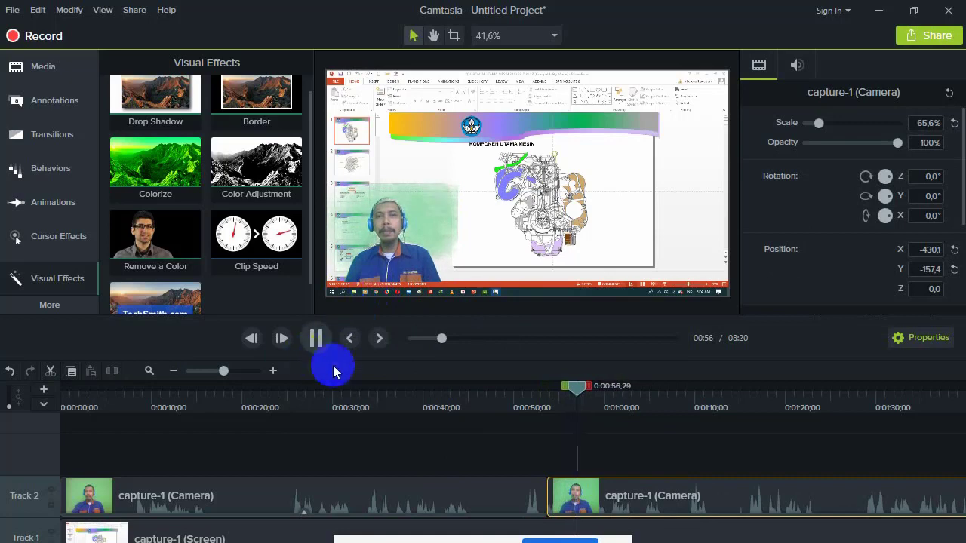
click(316, 341)
click(316, 339)
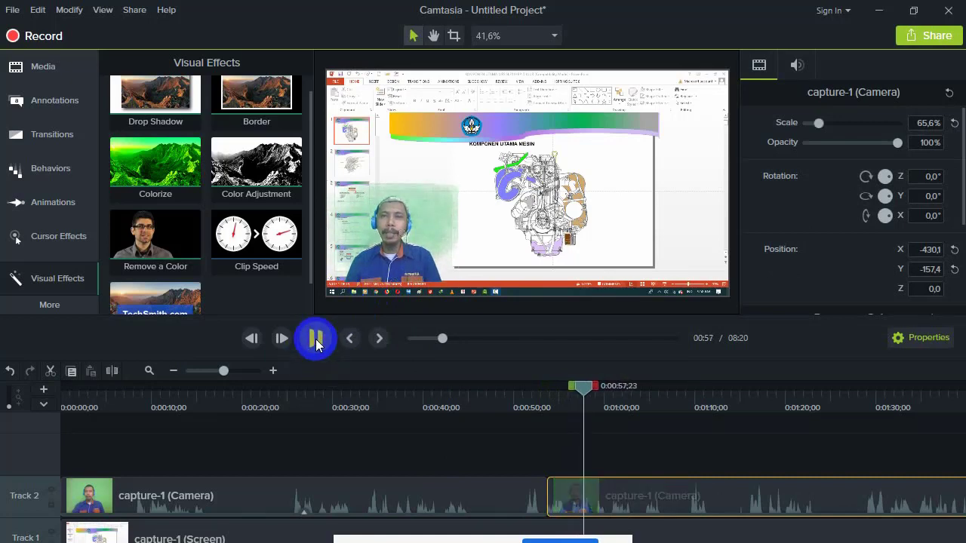
click(317, 344)
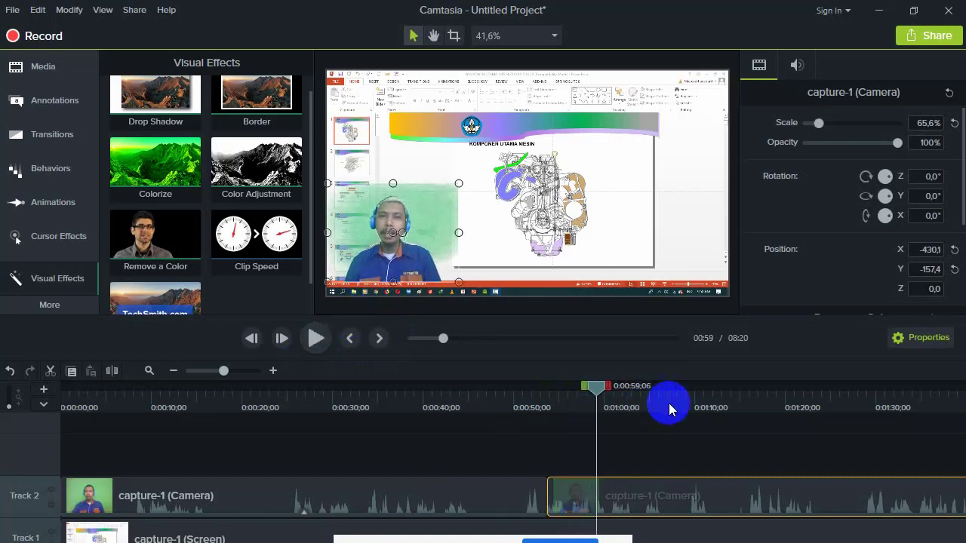
drag(596, 388, 552, 410)
Select the second camera clip on Track 2 and place it in the canvas's lower-right corner at X 430.1, Y -157.4.
click(604, 514)
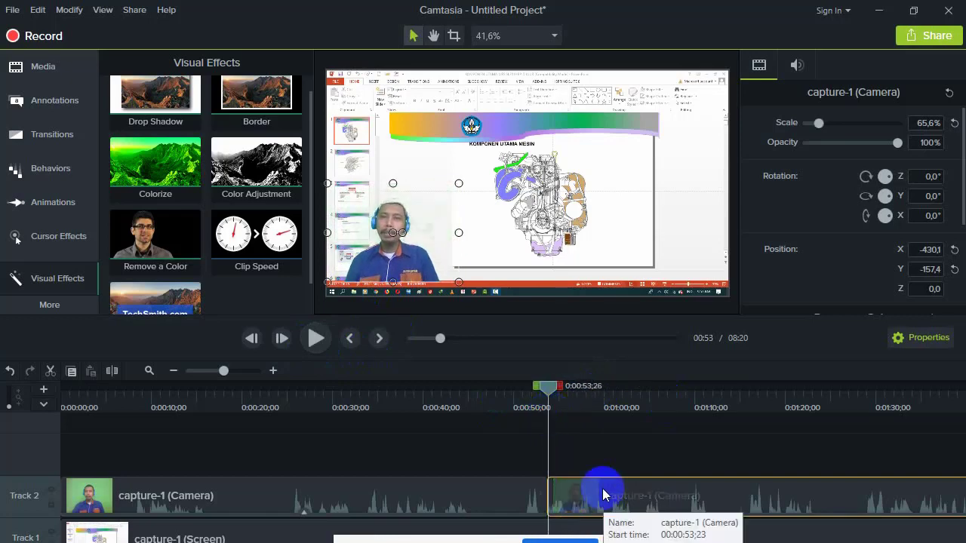
click(504, 505)
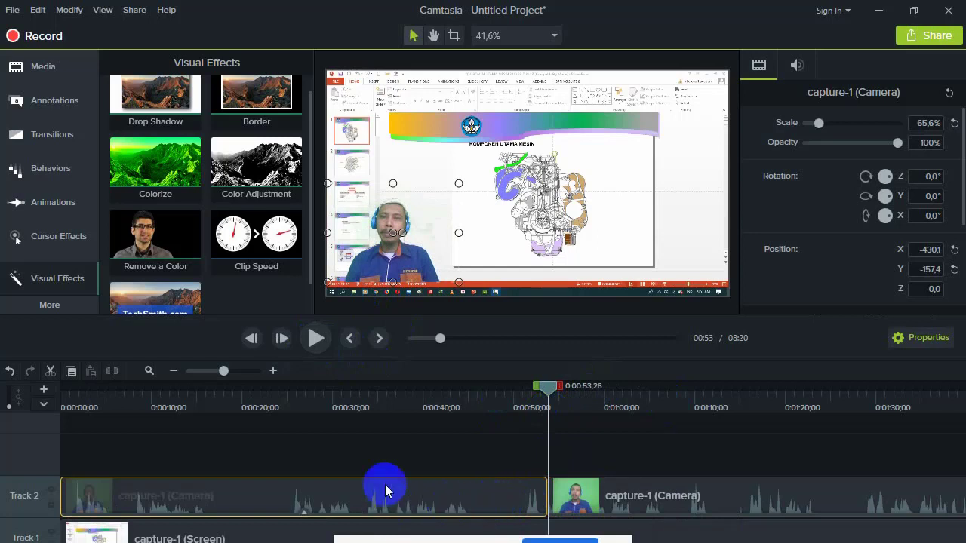
click(616, 499)
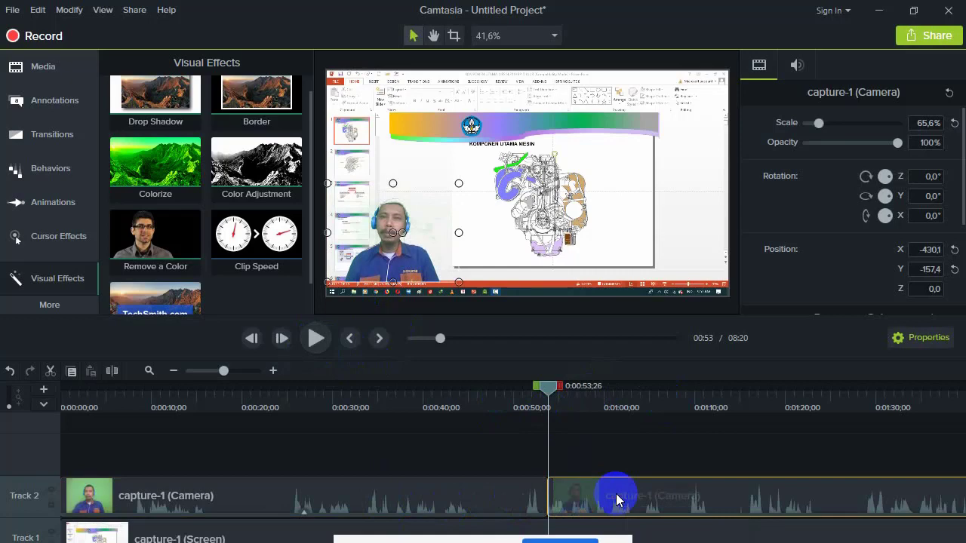
click(724, 536)
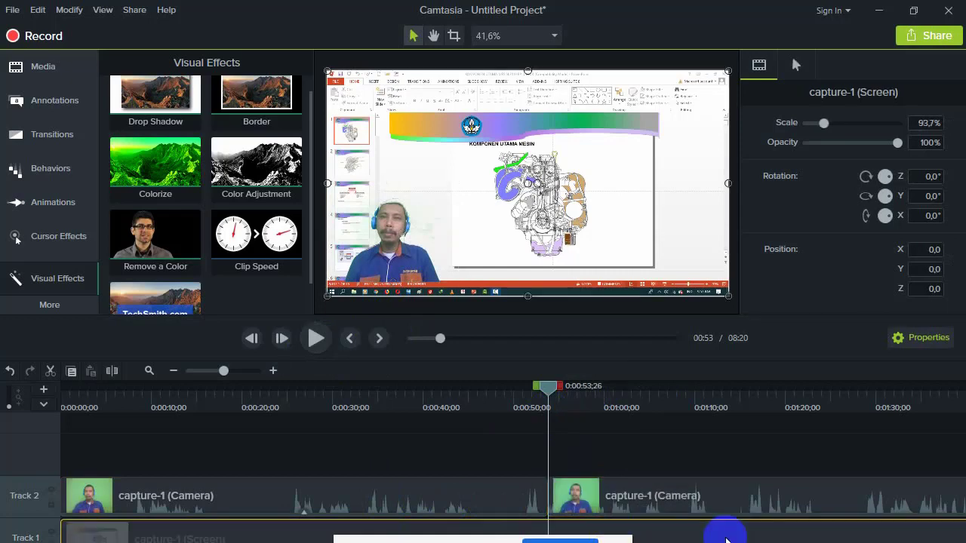
click(642, 496)
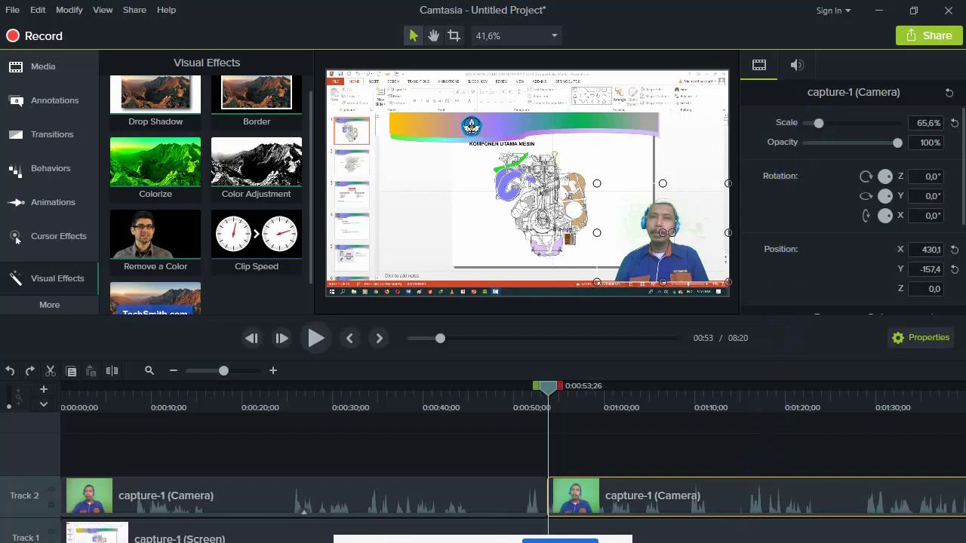
Switch to the Camtasia9 folder in File Explorer, view the RegInfo file in Notepad, and return to Camtasia.
mouse_move(781, 542)
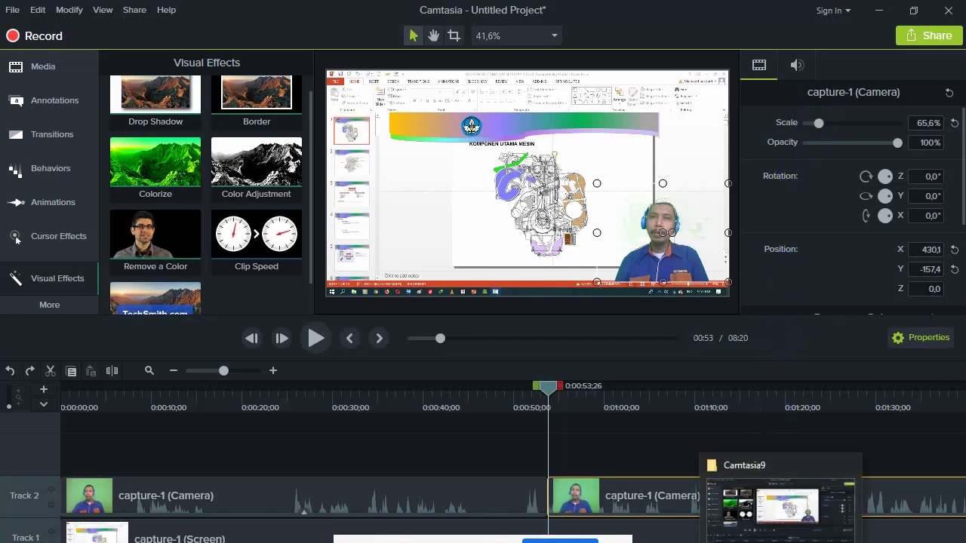
click(461, 542)
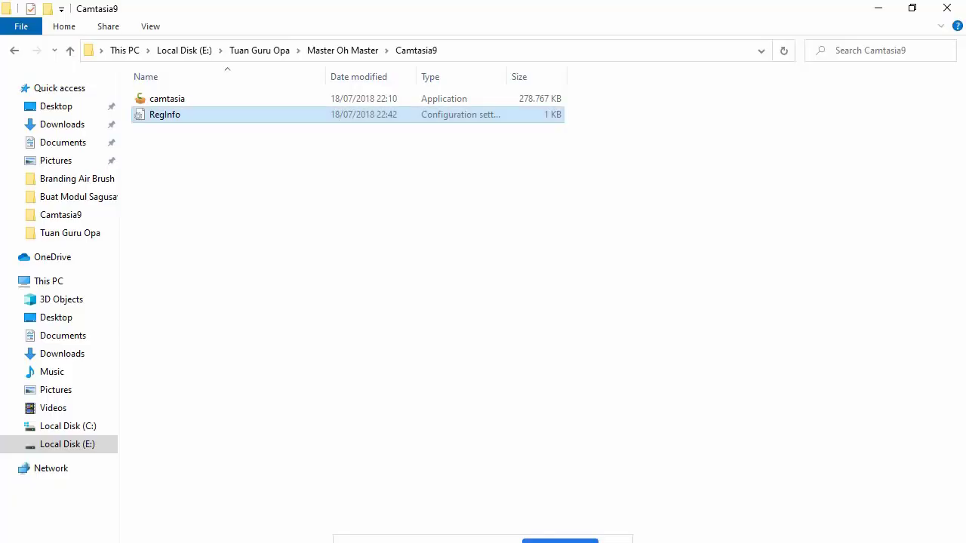
click(210, 118)
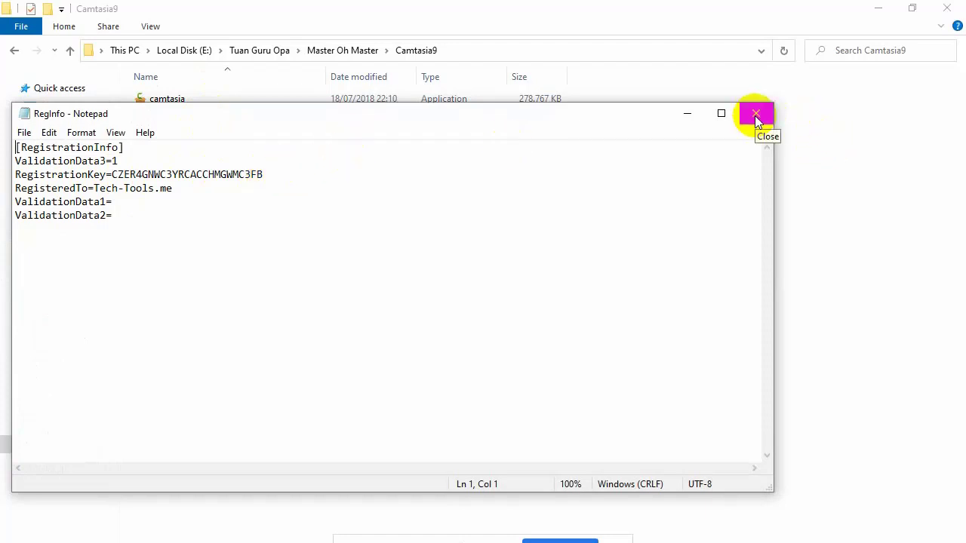
click(682, 118)
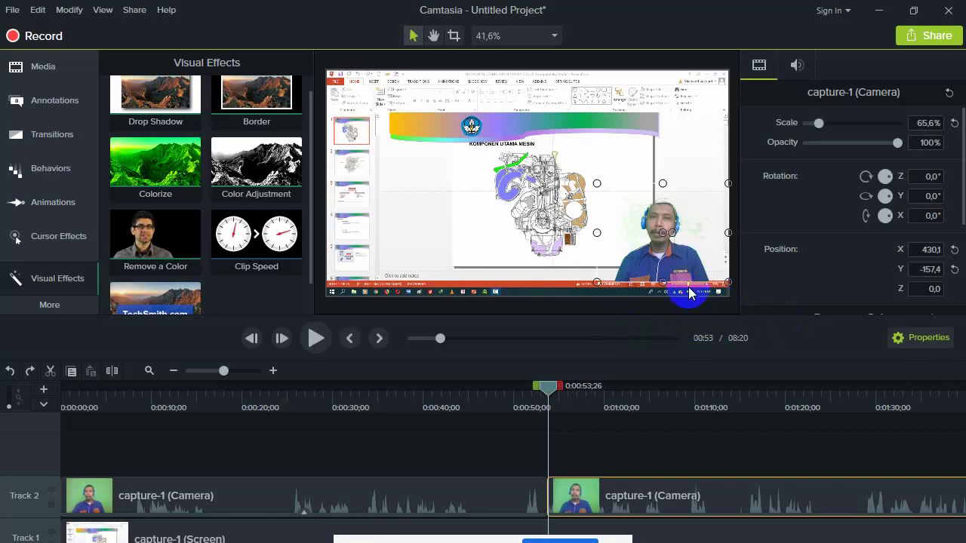
Try raising the second camera clip to Y -80.5 and return it to Y -157.4.
click(681, 260)
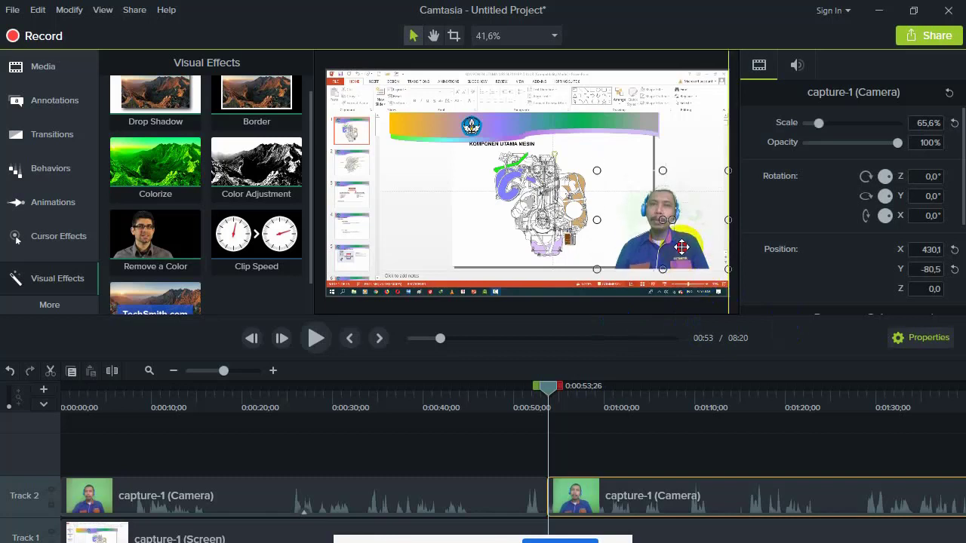
click(671, 511)
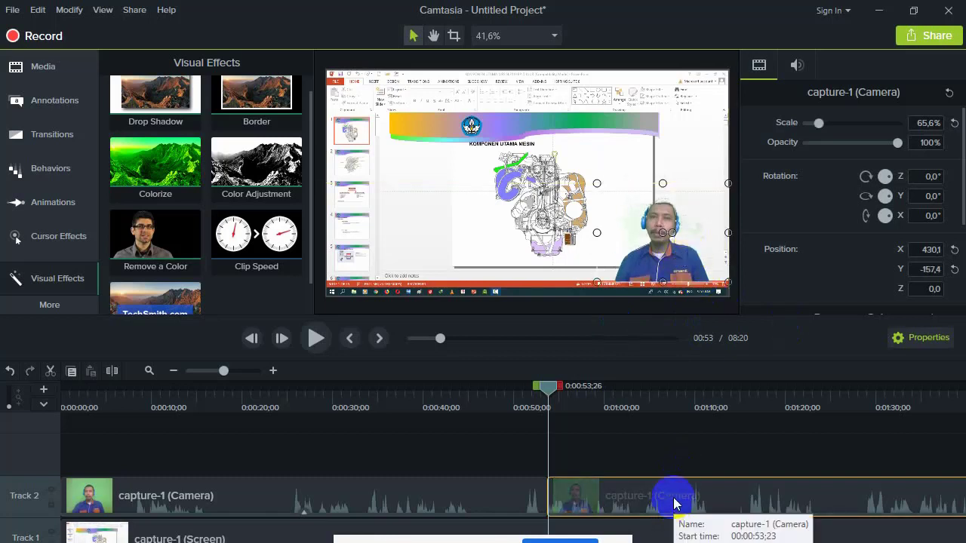
click(676, 260)
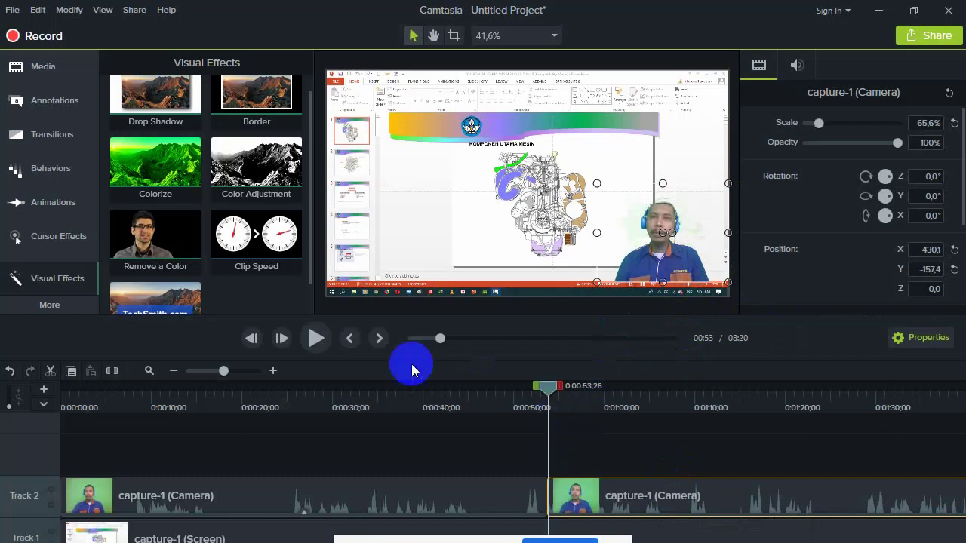
Play back the second camera clip up to 0:00:56;13 to check the remaining green backdrop.
click(315, 338)
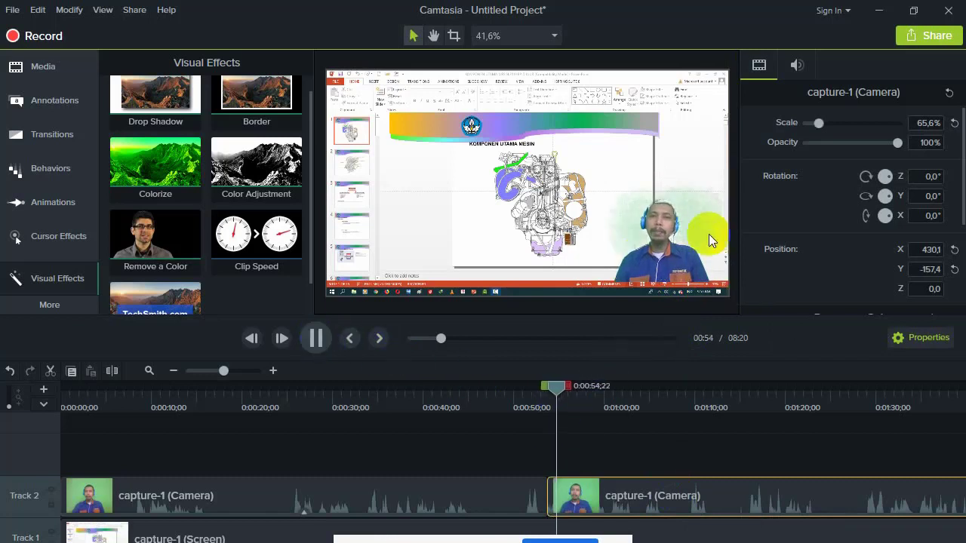
click(315, 338)
click(730, 222)
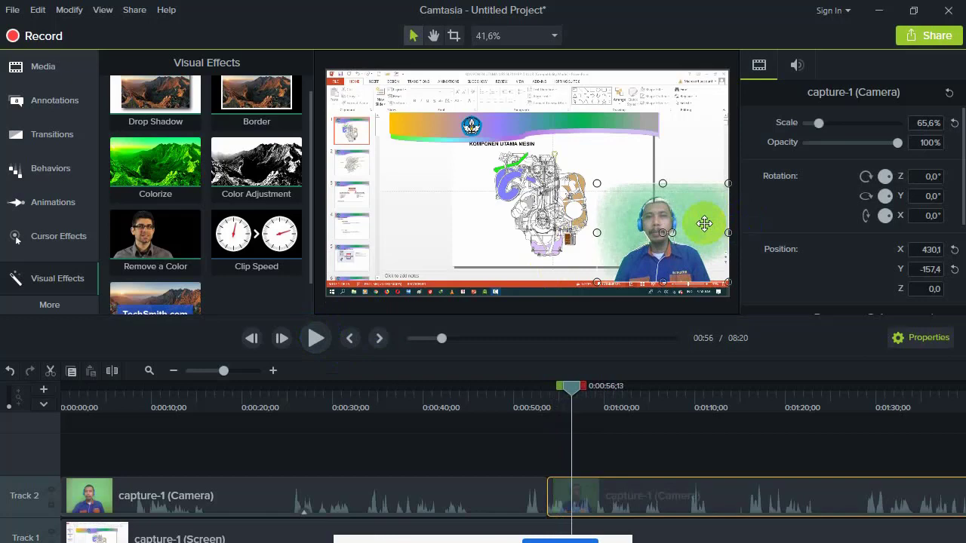
Apply the Remove a Color visual effect to the second camera clip on Track 2 and hide the clip's properties.
click(614, 500)
click(504, 494)
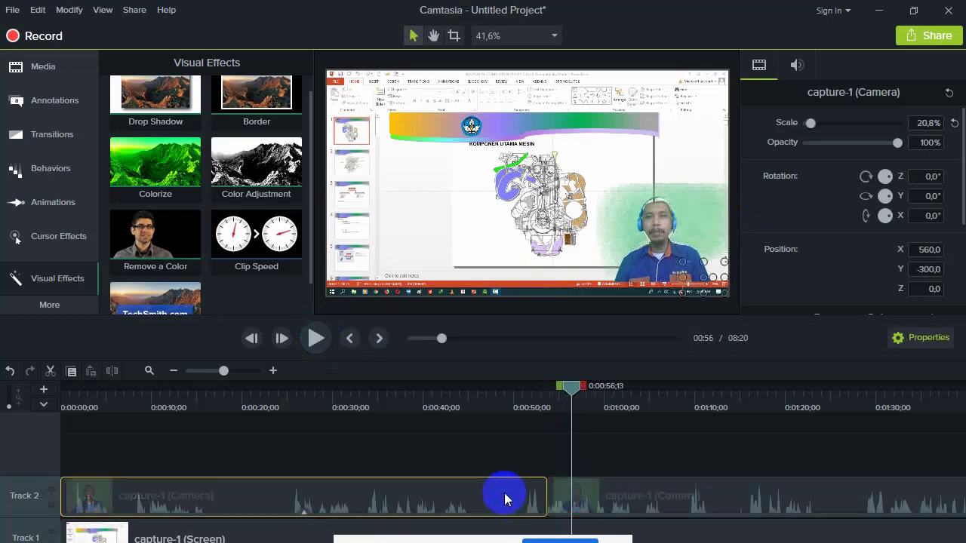
drag(155, 240, 694, 503)
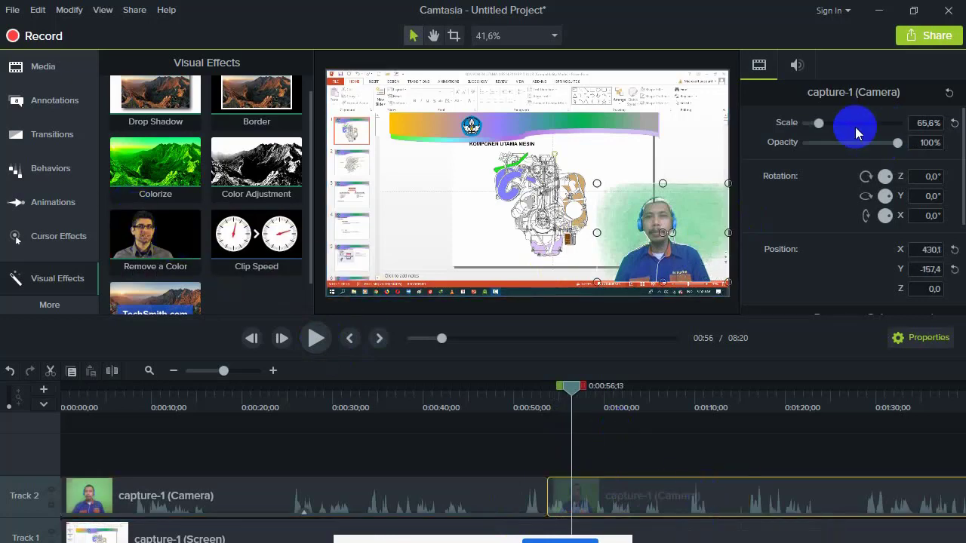
click(928, 341)
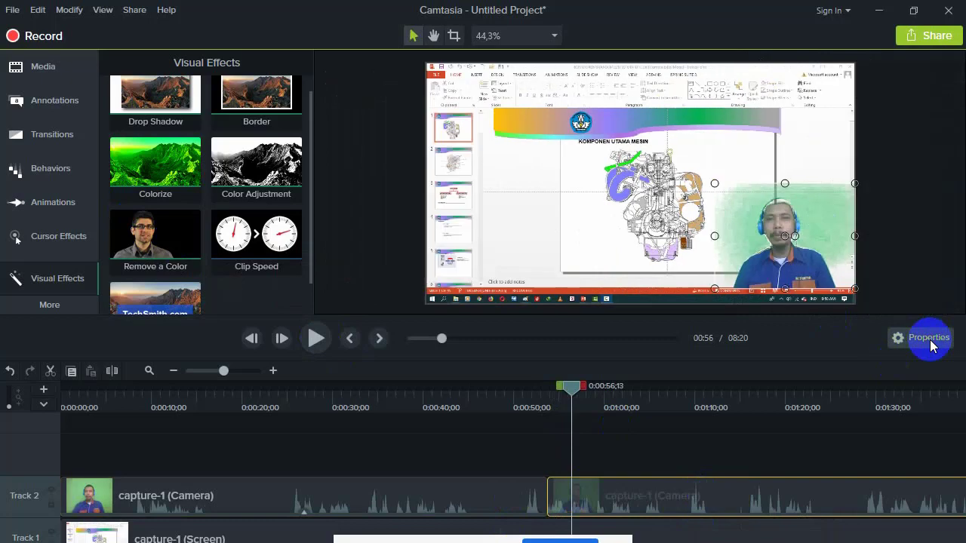
Show the second camera clip's properties and lower its webcam overlay on the canvas to Y -202,6.
click(928, 340)
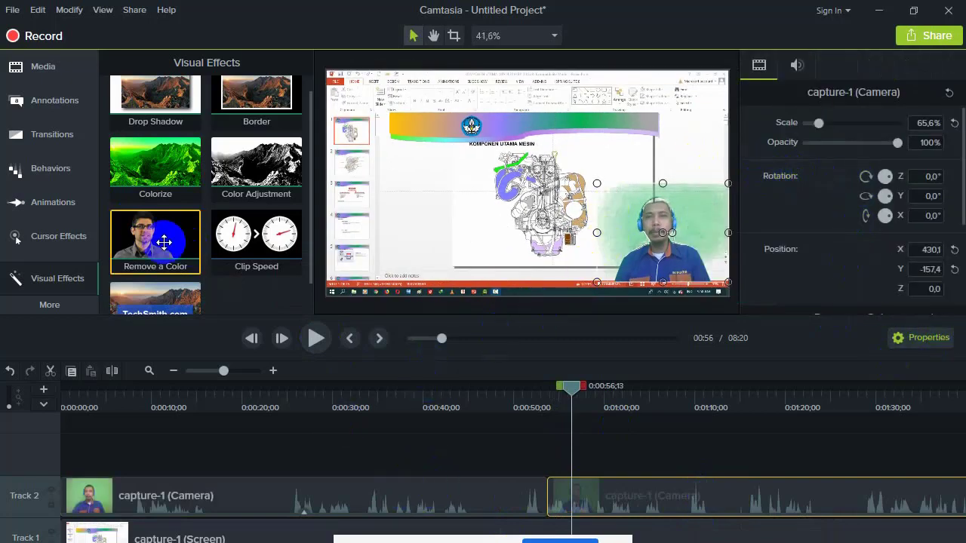
drag(164, 241, 702, 206)
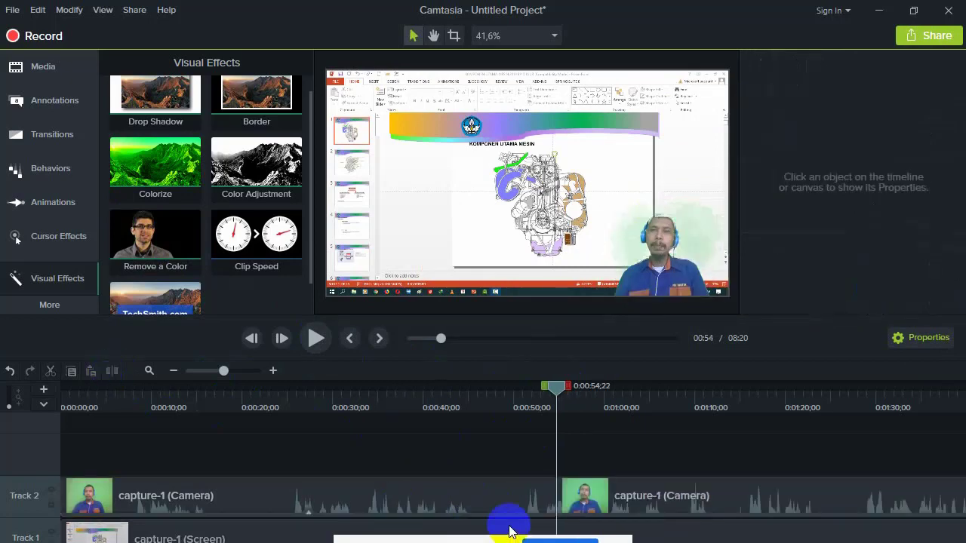
click(643, 494)
drag(643, 494, 549, 491)
Apply the Remove a Color effect to the first camera clip with the playhead at about 0:51.
drag(553, 406, 522, 387)
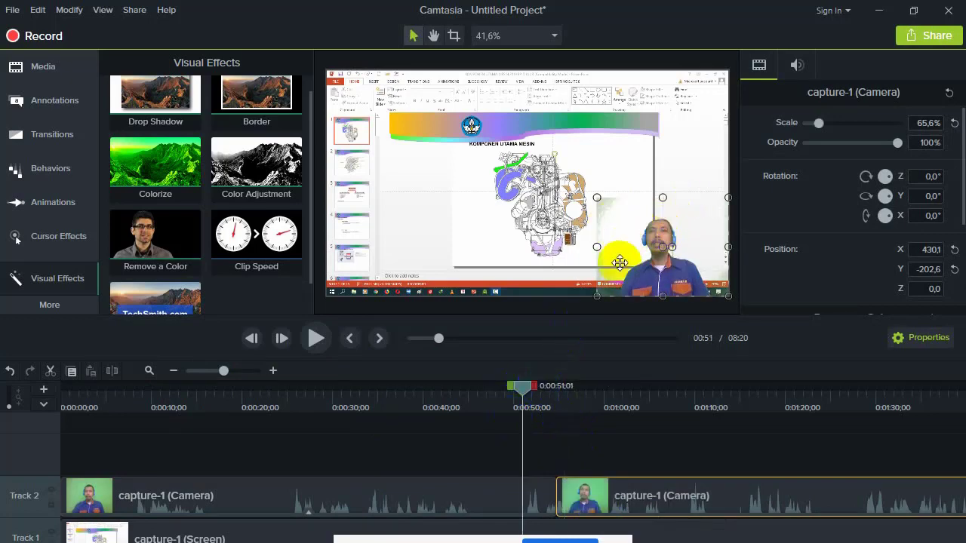
click(518, 491)
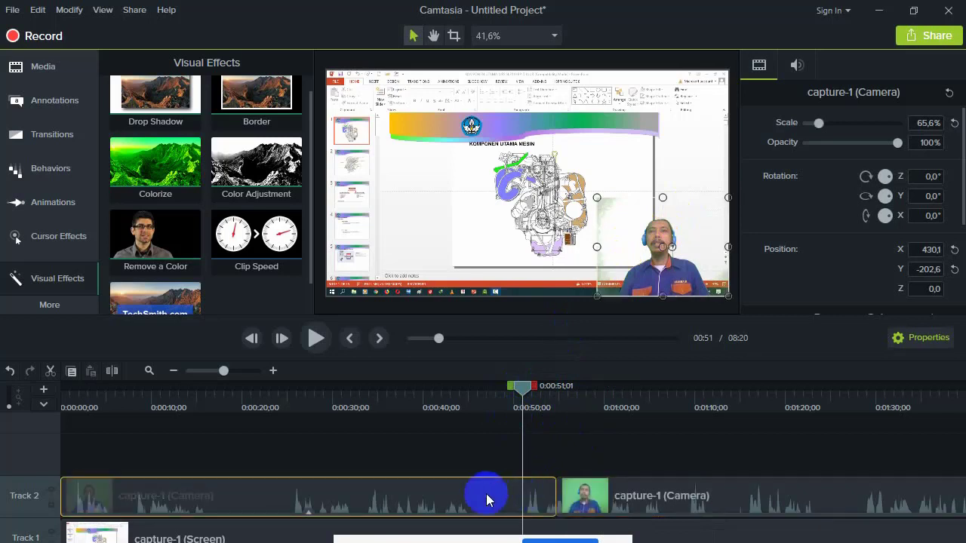
click(178, 234)
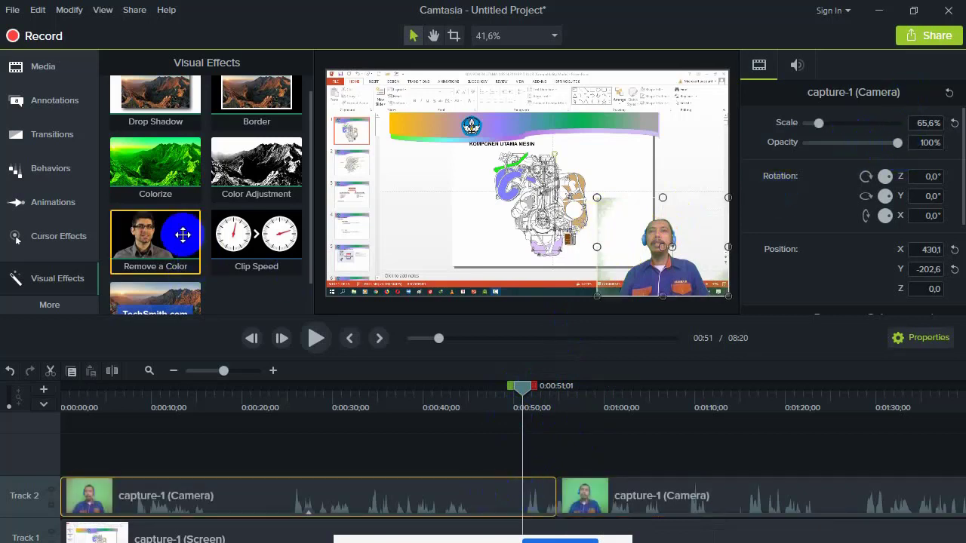
drag(169, 235, 502, 500)
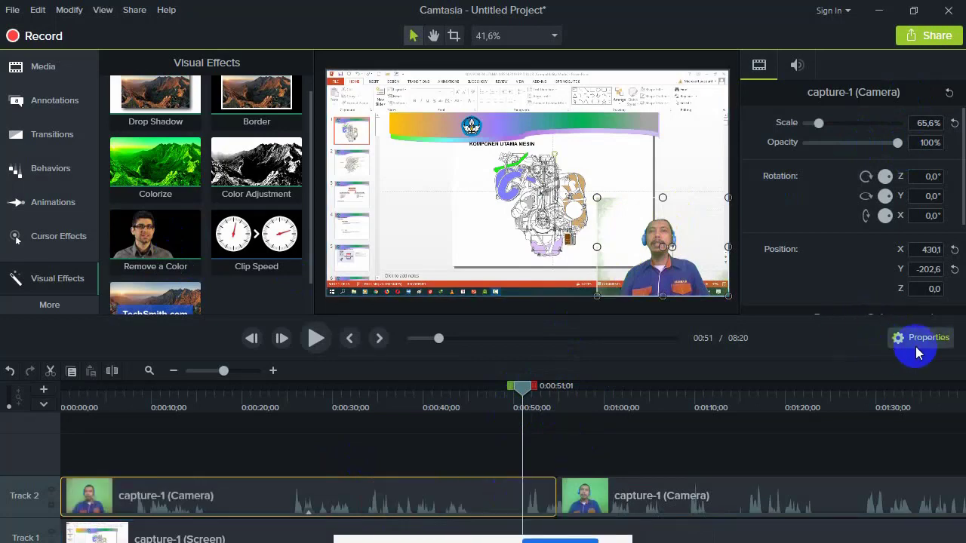
Try scaling the first camera clip down to 57,3%, and undo the scaling.
click(917, 342)
click(917, 341)
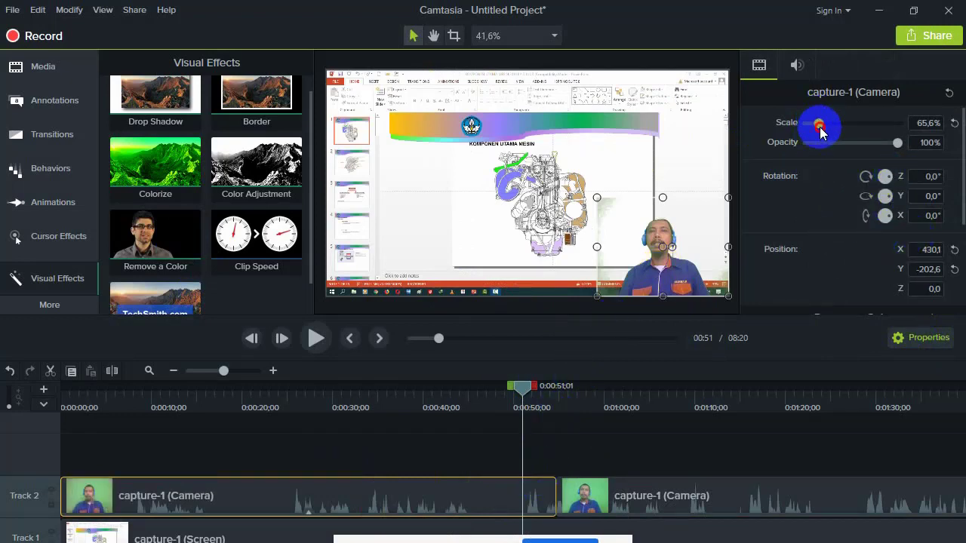
mouse_move(820, 133)
mouse_down()
mouse_move(828, 125)
mouse_move(821, 134)
mouse_up()
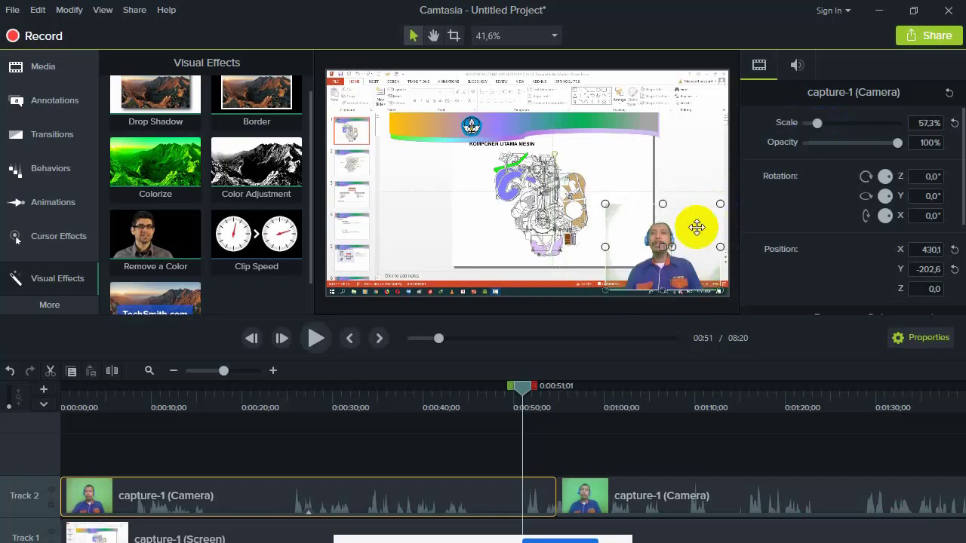
key(ctrl+z)
Open the Remove a Color effect on the second camera clip at 1:00 and set tolerance 0%, softness 12% and hue 0%.
click(605, 386)
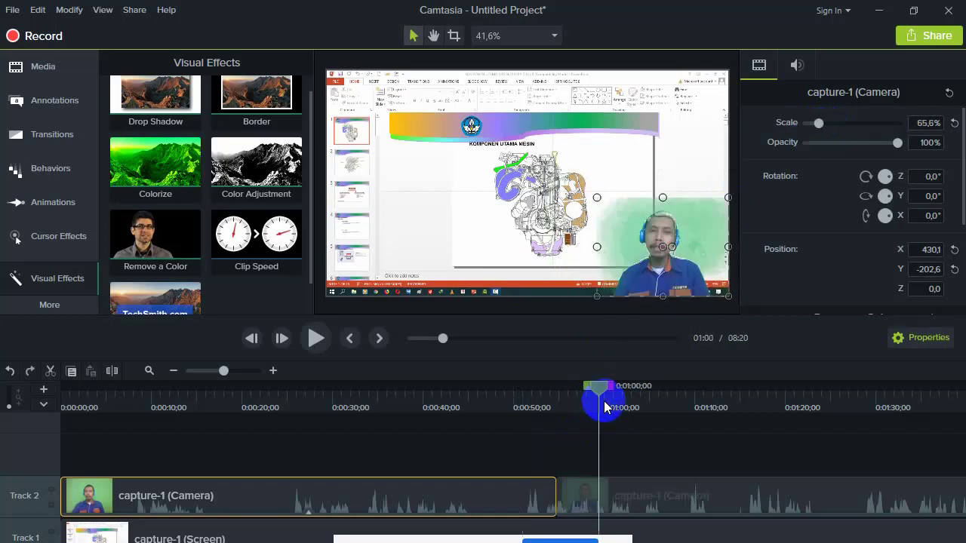
right_click(753, 498)
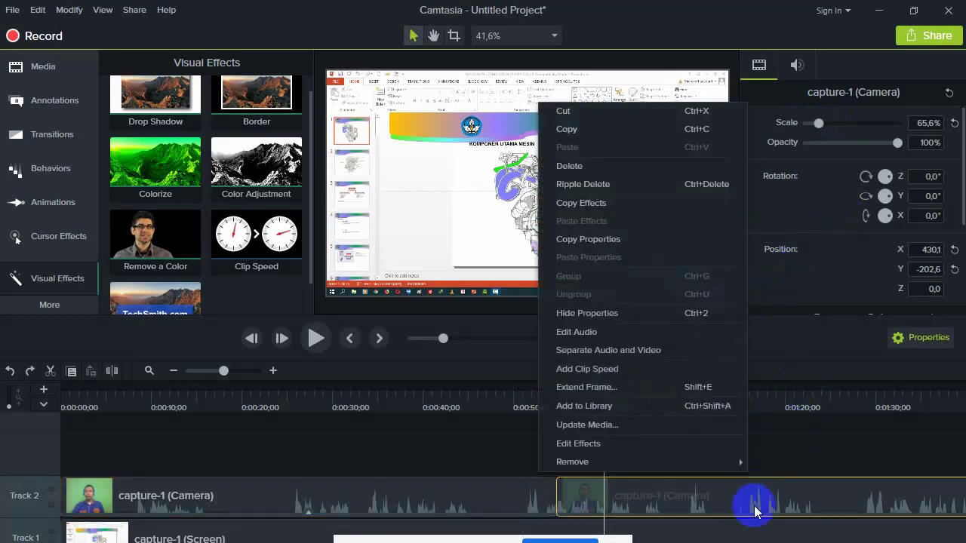
click(655, 446)
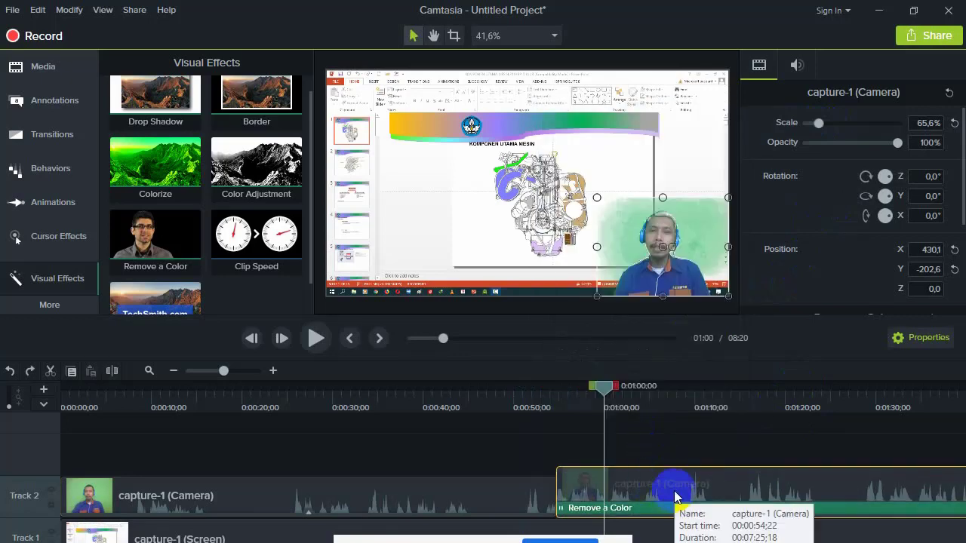
click(659, 510)
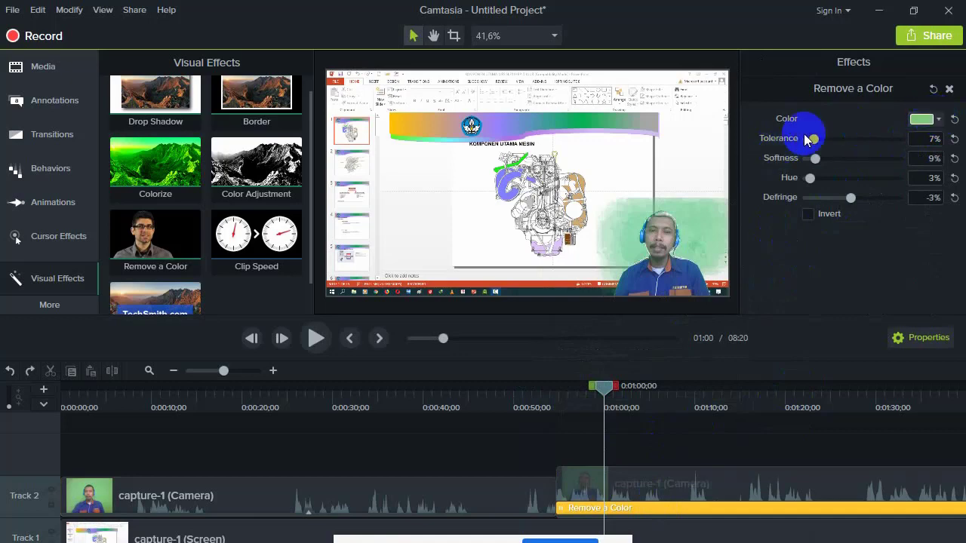
drag(814, 139, 808, 199)
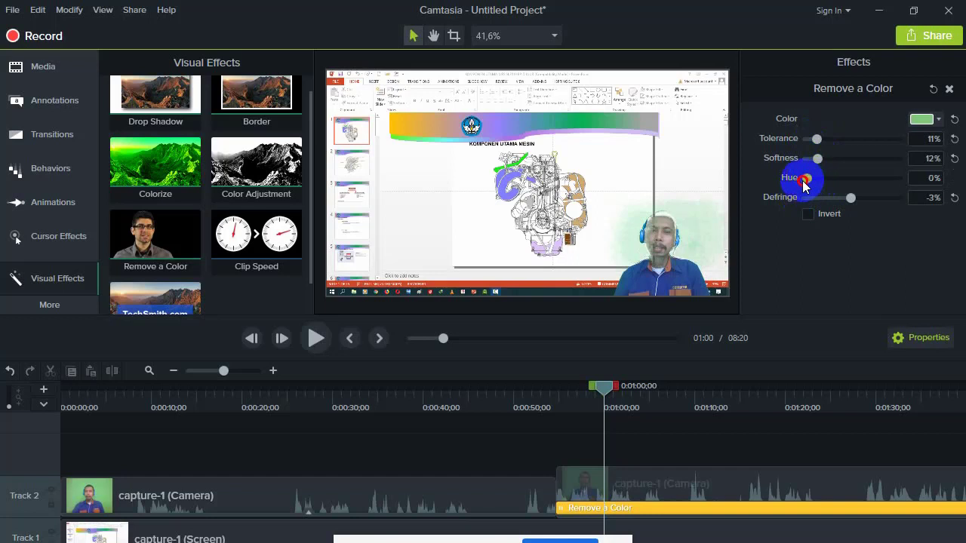
drag(815, 142, 807, 138)
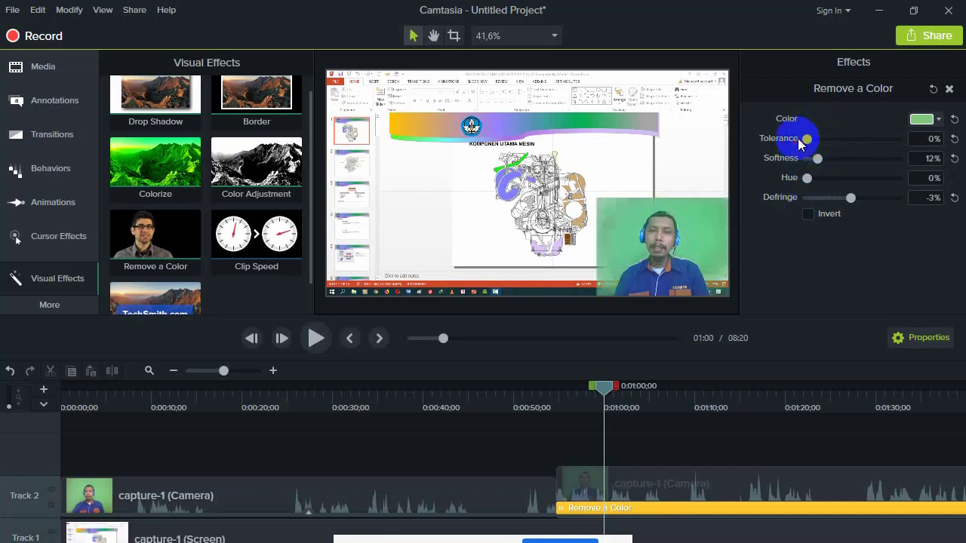
Sample the green backdrop beside the presenter's head (#68D192) as the color to remove and set the tolerance to 9%.
click(940, 120)
click(933, 156)
click(698, 233)
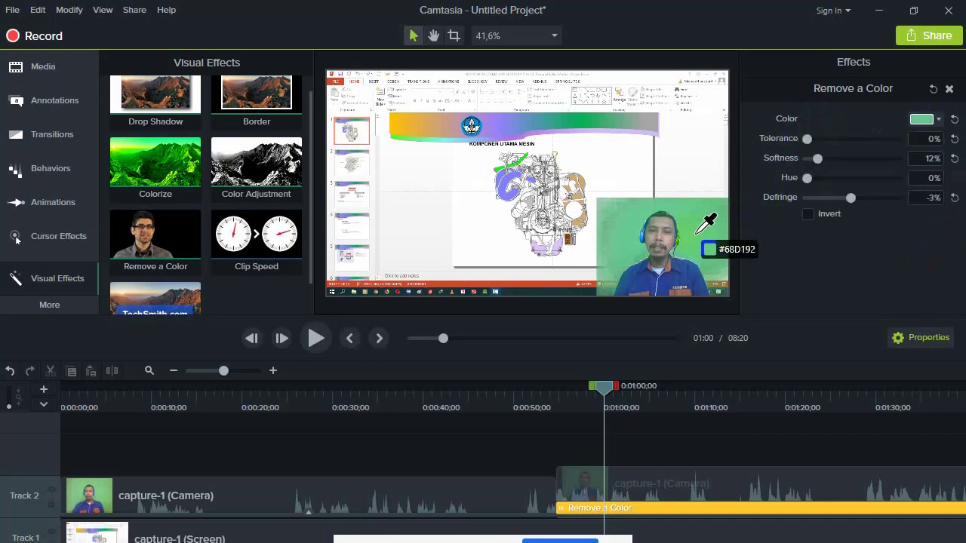
click(698, 233)
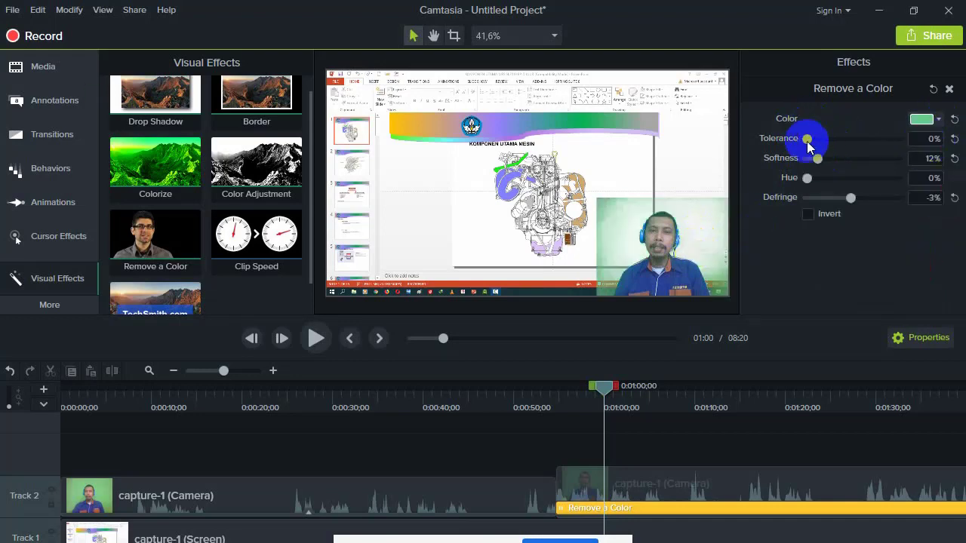
drag(807, 142, 816, 141)
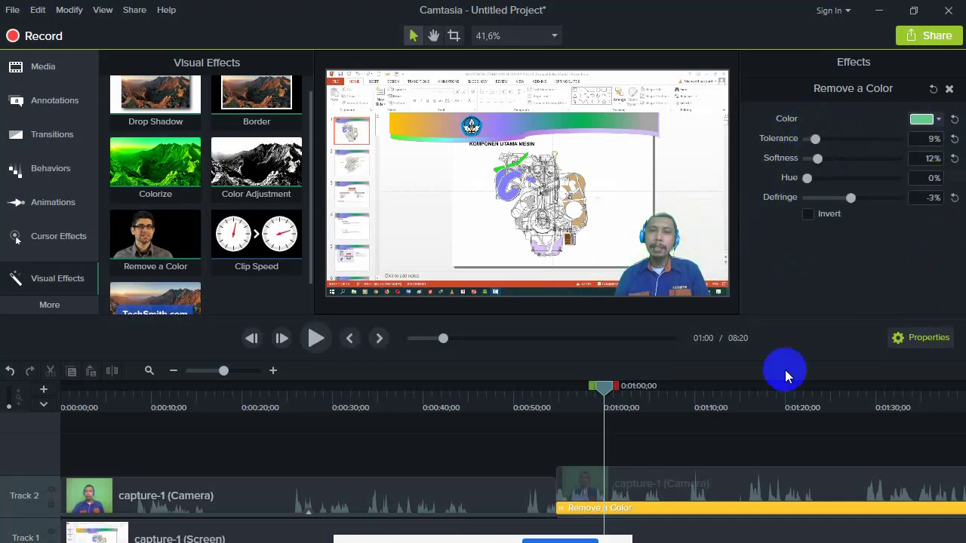
Play the second camera clip from 1:00 to check the background removal, and shift the webcam overlay to Y -202,4.
click(315, 339)
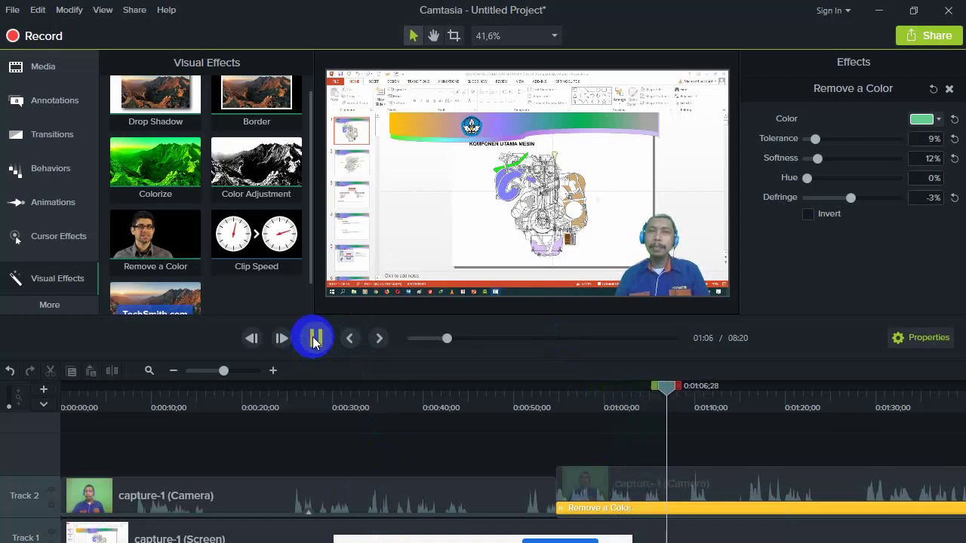
click(315, 340)
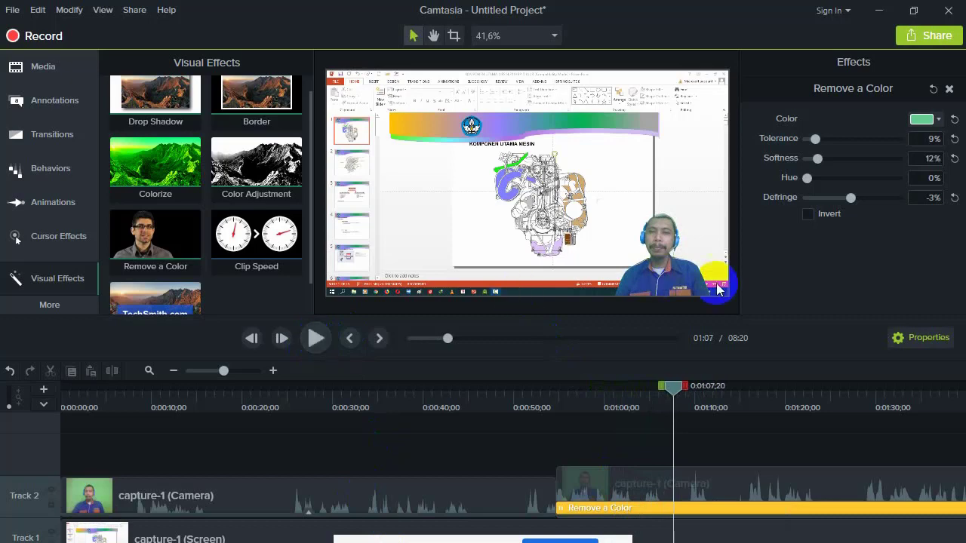
click(668, 280)
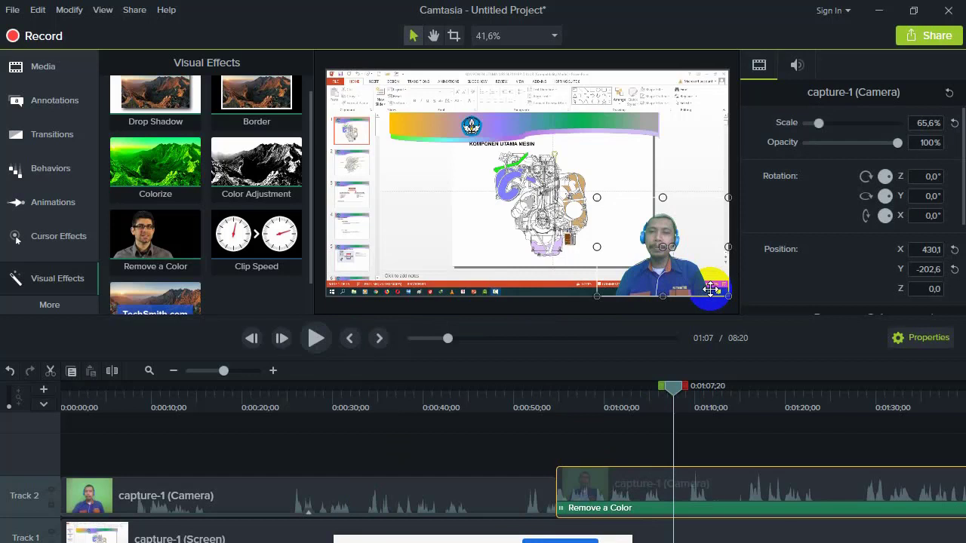
drag(674, 285, 674, 285)
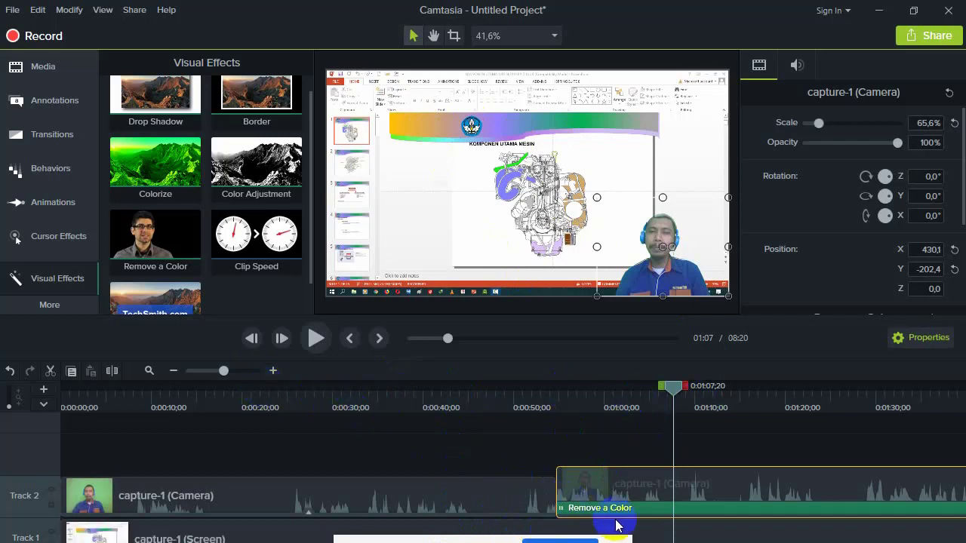
Scrub through the second camera clip and play it near 6:00 to examine the background removal over the slides.
drag(674, 386, 544, 407)
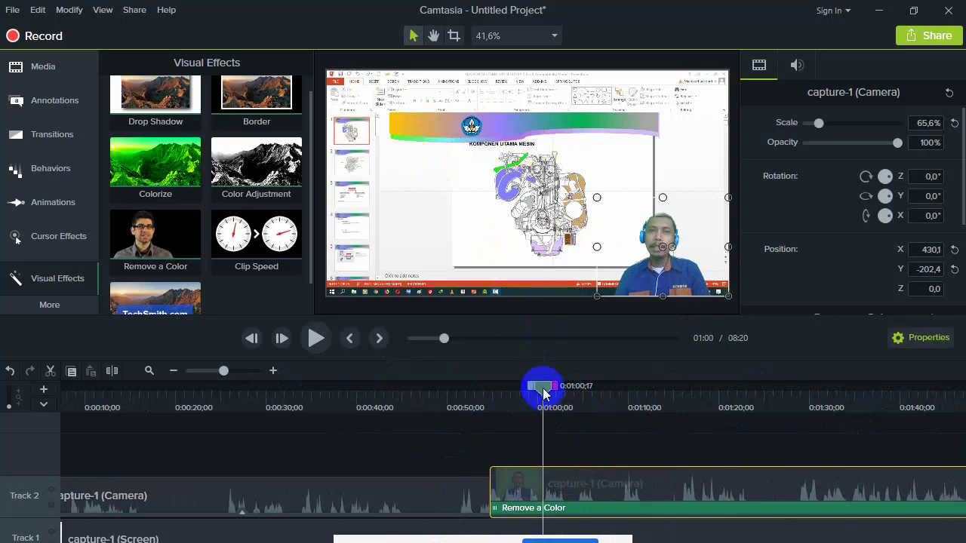
drag(542, 387, 892, 408)
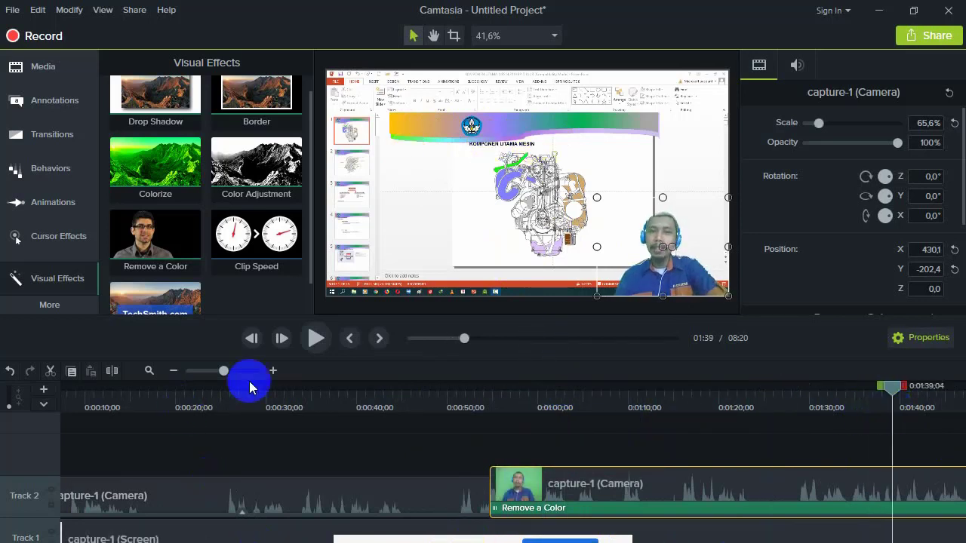
drag(223, 374, 203, 376)
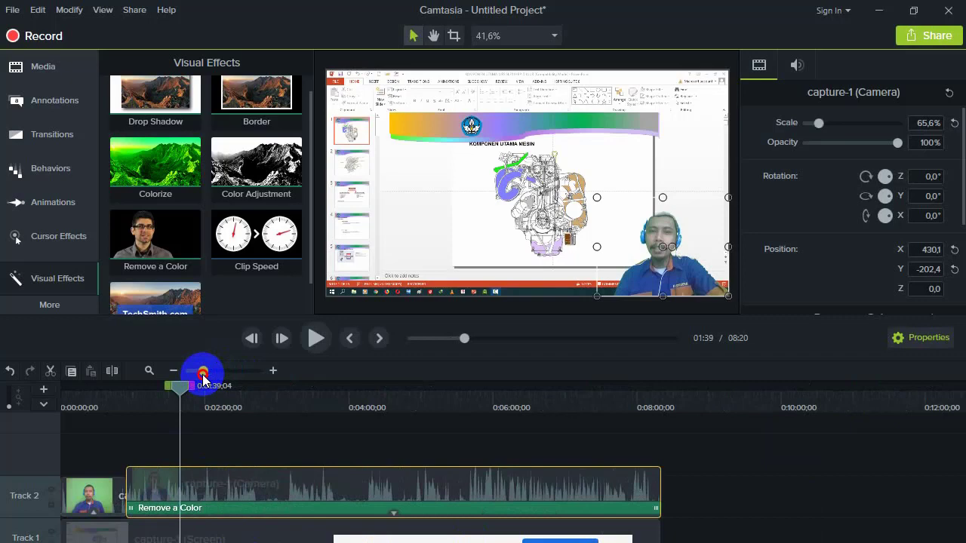
drag(203, 375, 262, 385)
drag(392, 415, 489, 440)
click(316, 338)
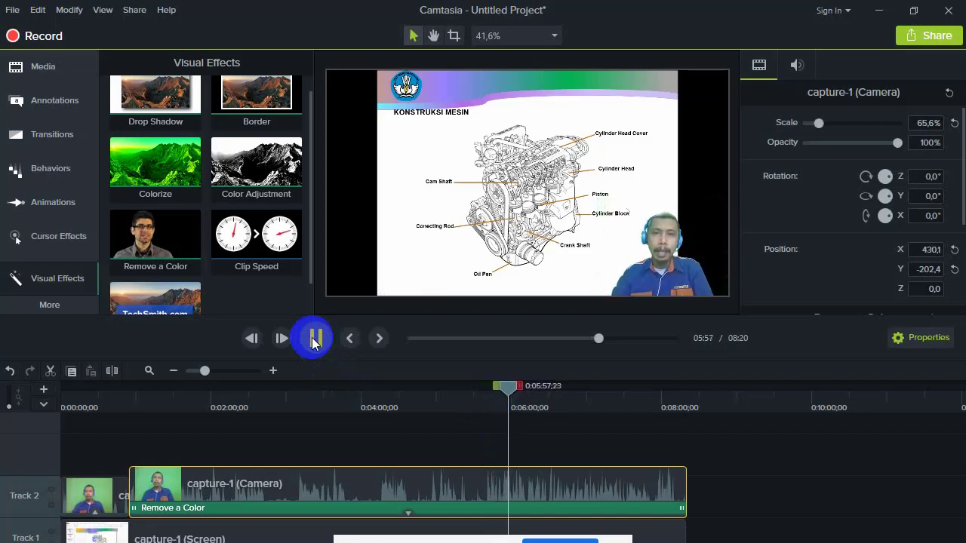
click(316, 340)
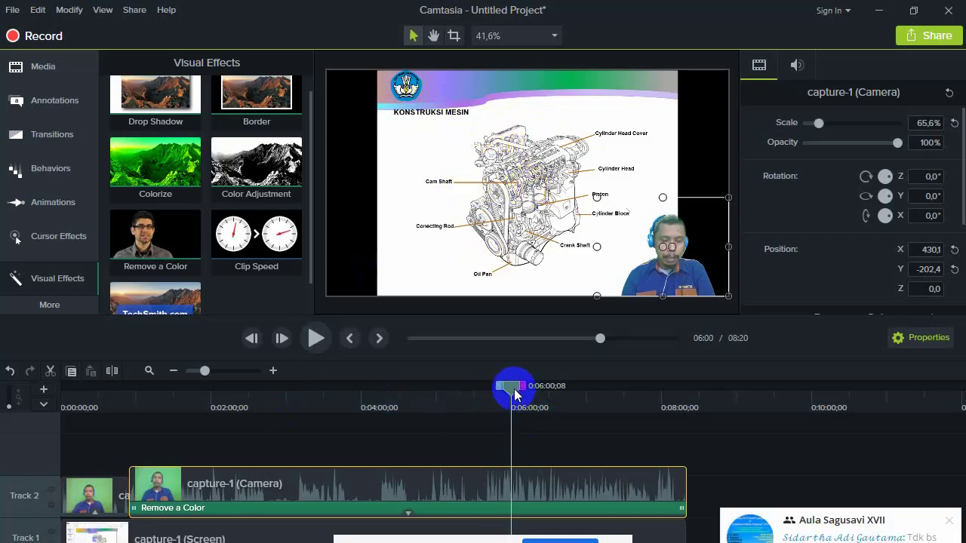
drag(511, 386, 280, 386)
drag(191, 441, 527, 462)
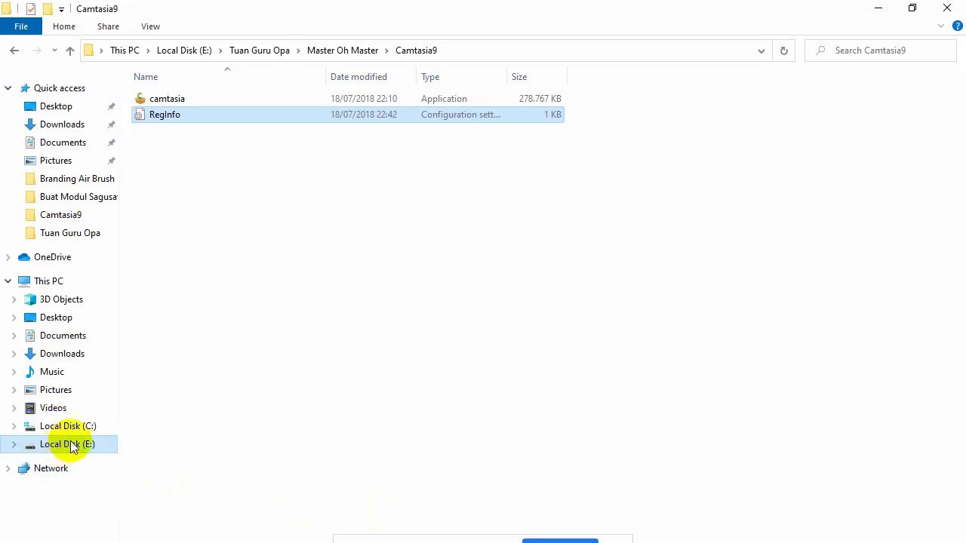
Switch to File Explorer and browse to edit youtube > untuk video pembelajaran daringg > MApel > Gambar Teknik on drive E.
click(261, 51)
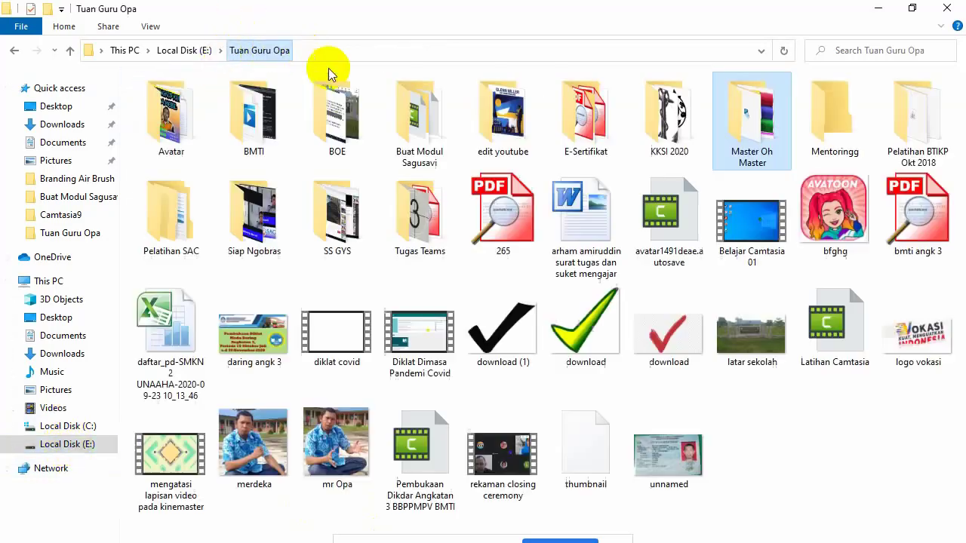
double_click(489, 117)
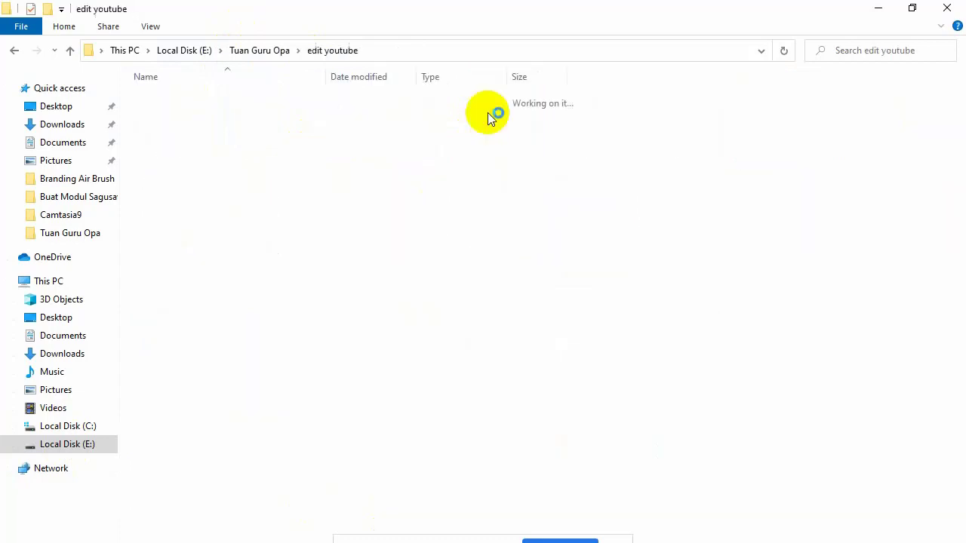
double_click(242, 129)
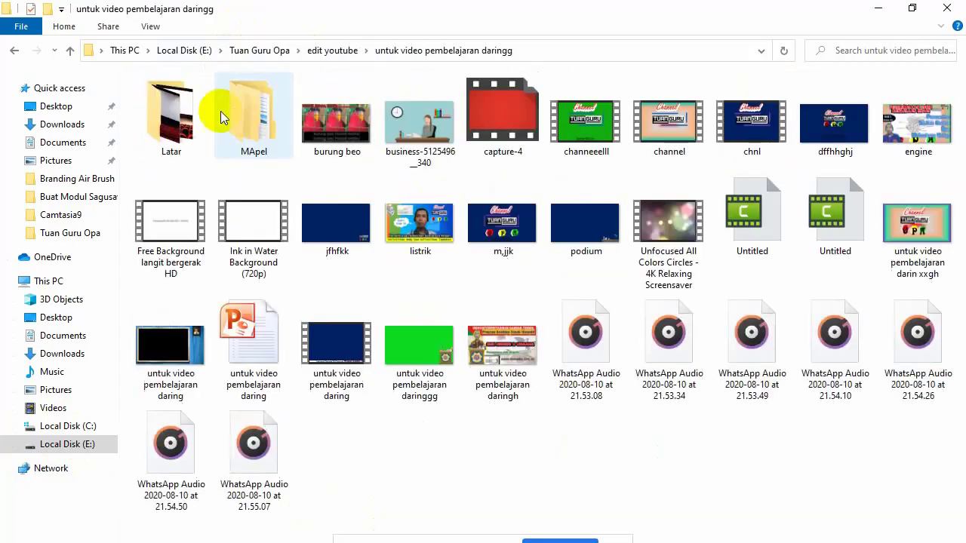
double_click(242, 110)
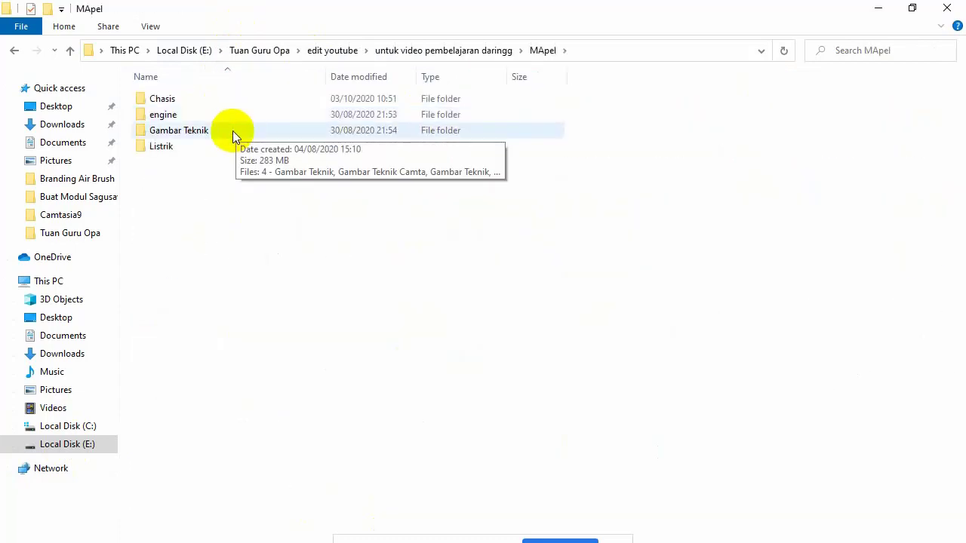
double_click(232, 131)
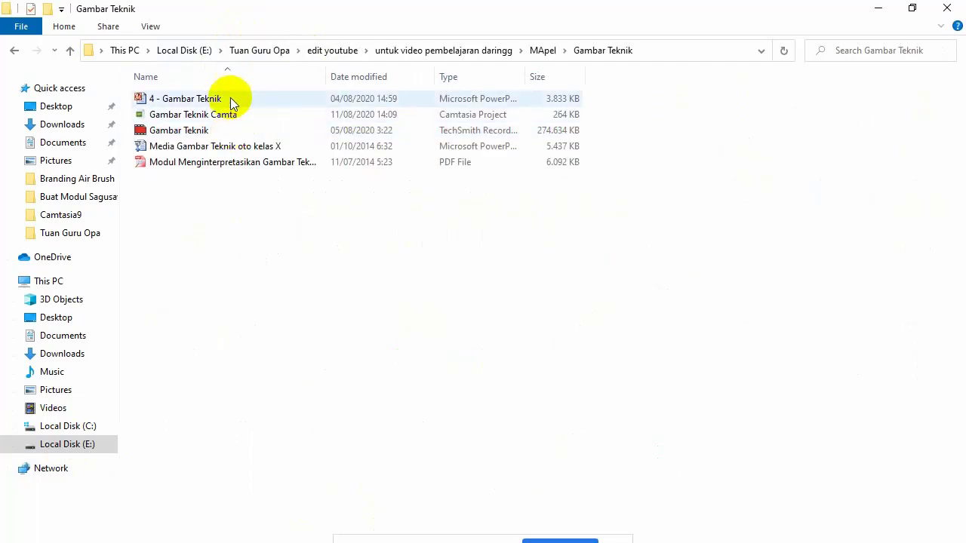
Open the presentation "4 - Gambar Teknik" in PowerPoint's safe mode and dismiss the Office Activation Wizard.
click(228, 99)
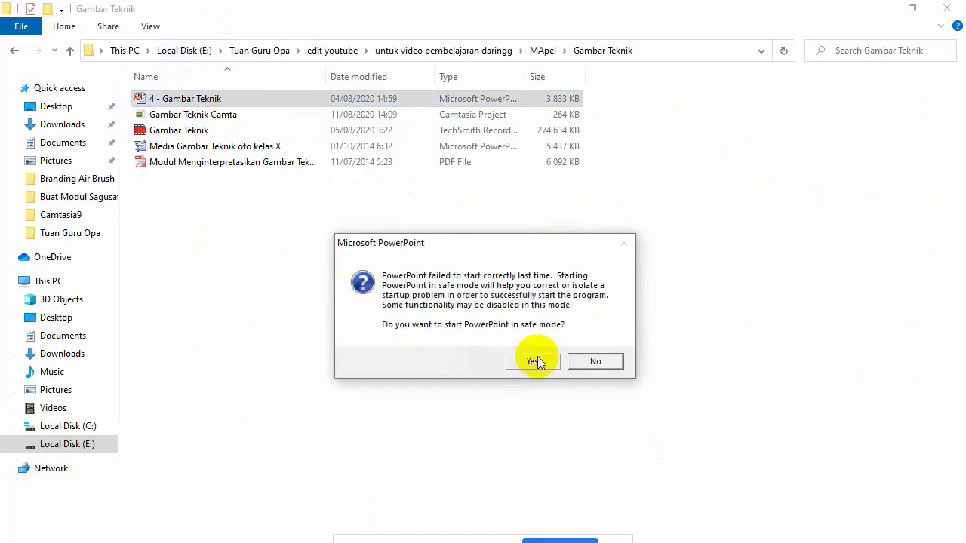
click(533, 362)
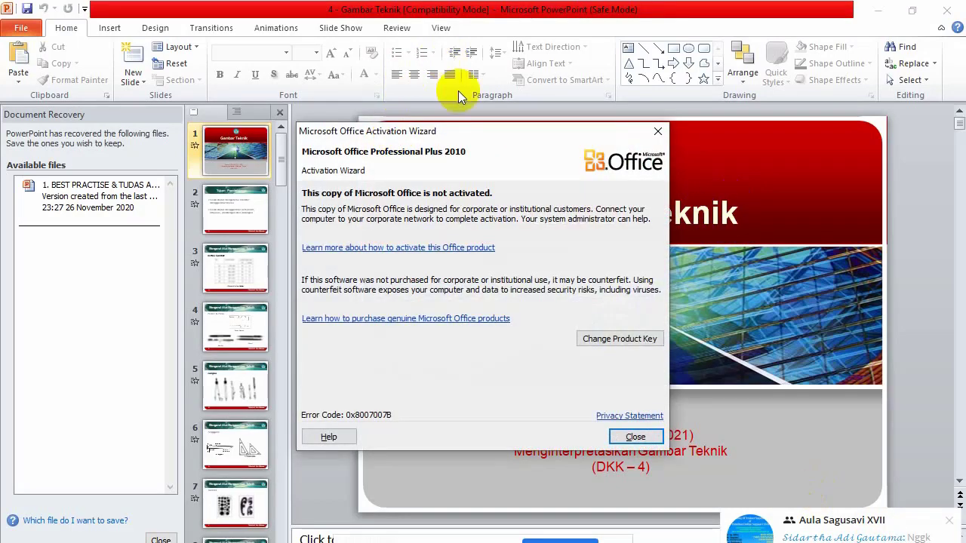
click(658, 132)
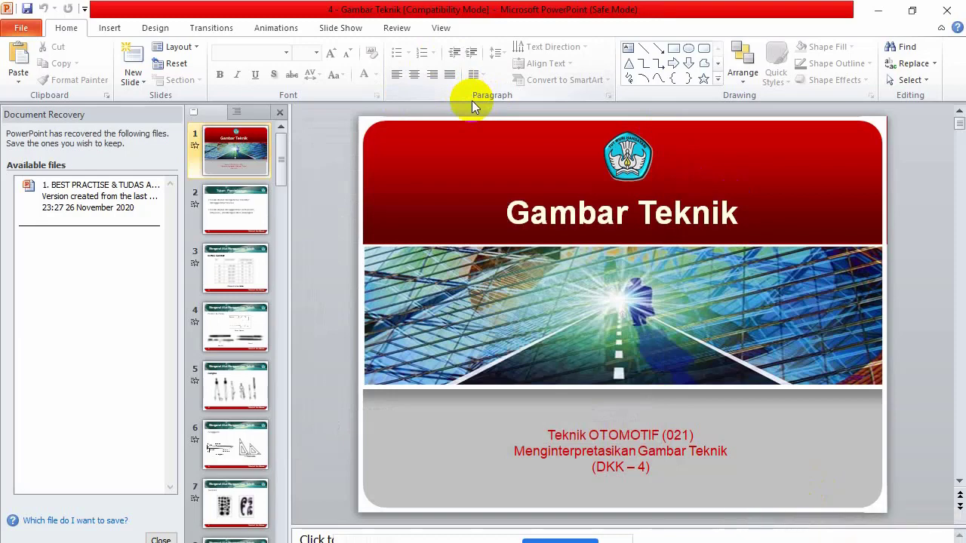
Close the Document Recovery pane in PowerPoint, and switch to the Google Meet call to admit the waiting participant.
click(487, 165)
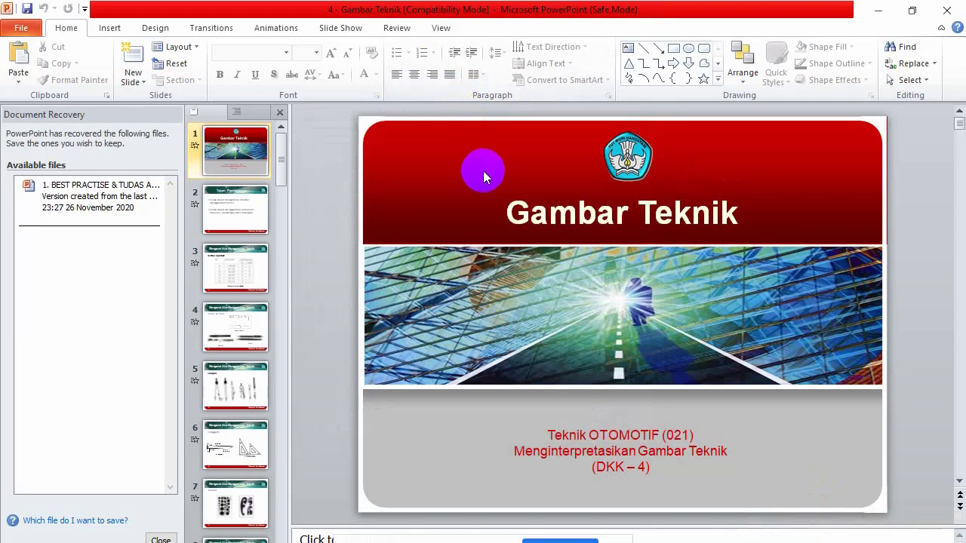
click(160, 539)
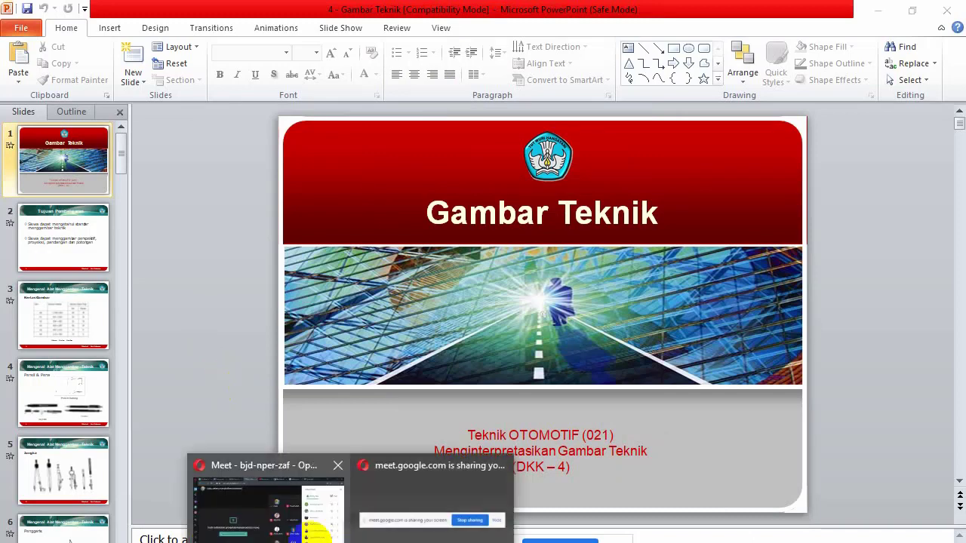
click(271, 487)
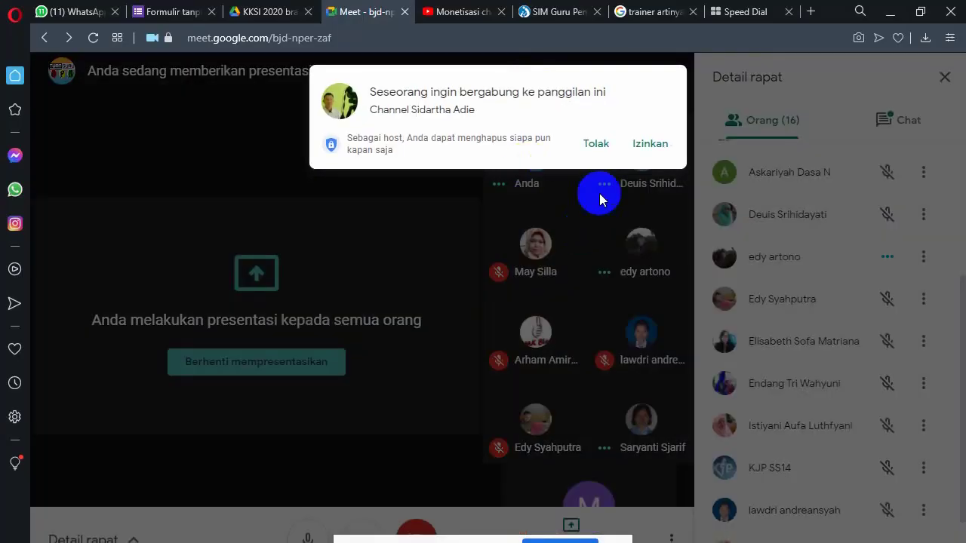
click(653, 144)
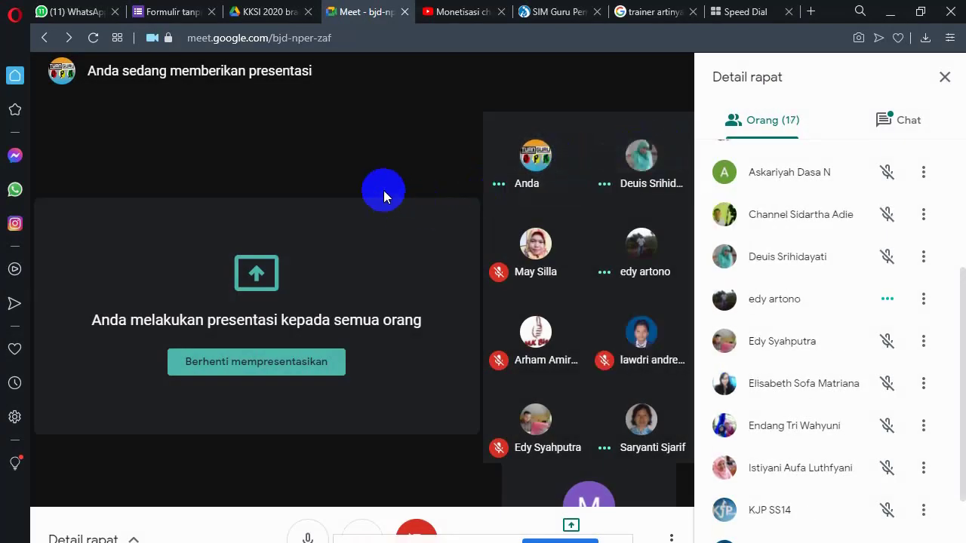
Switch to Camtasia and back to PowerPoint, and look through slides 2 to 5 before returning to the title slide.
mouse_move(753, 542)
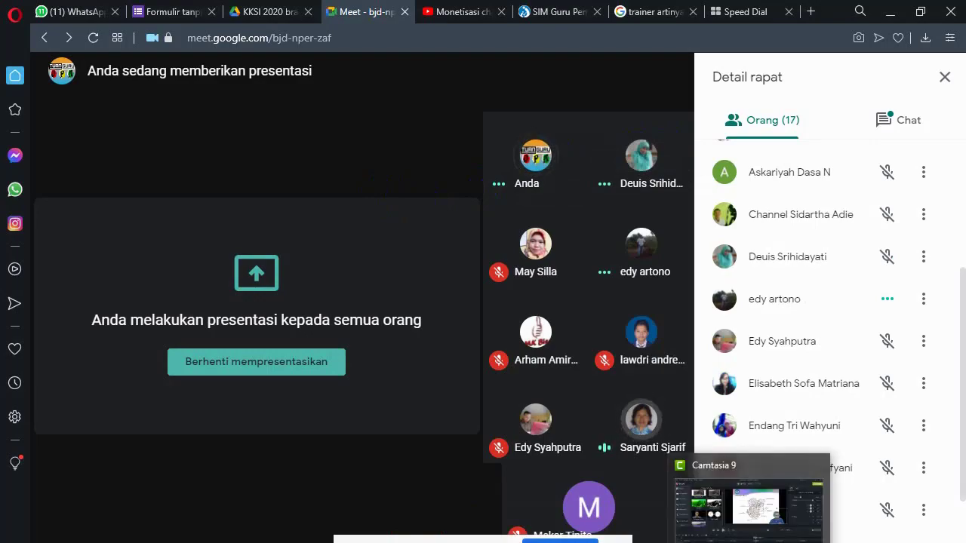
click(752, 507)
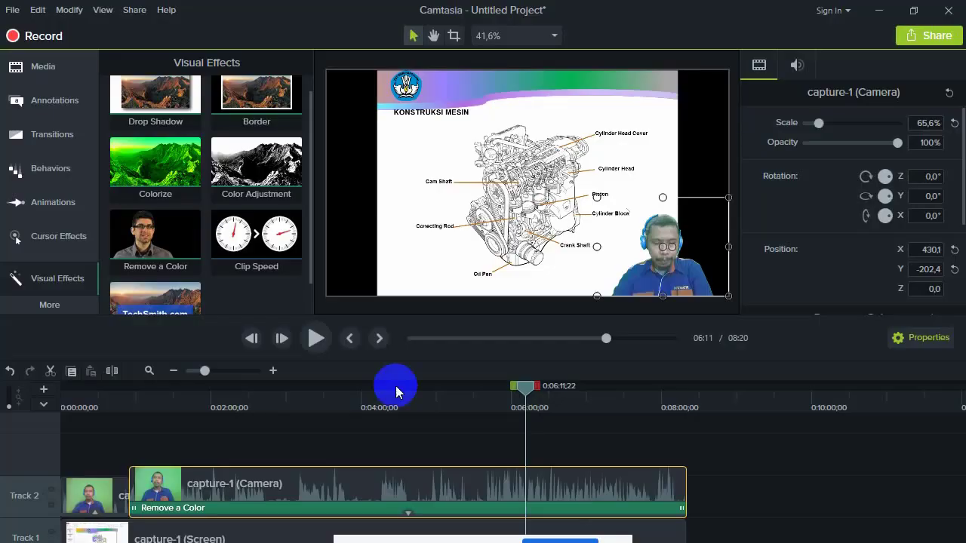
key(alt+Tab)
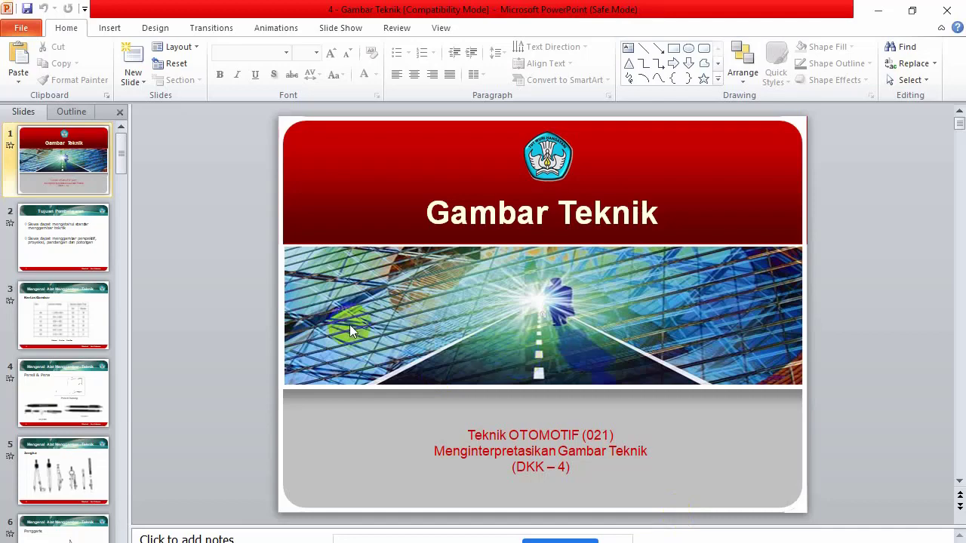
click(70, 225)
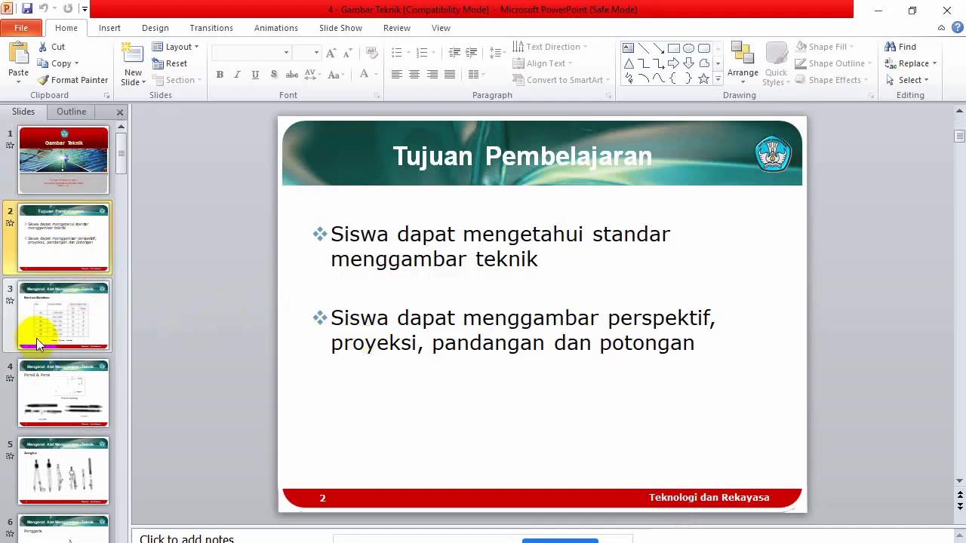
click(53, 326)
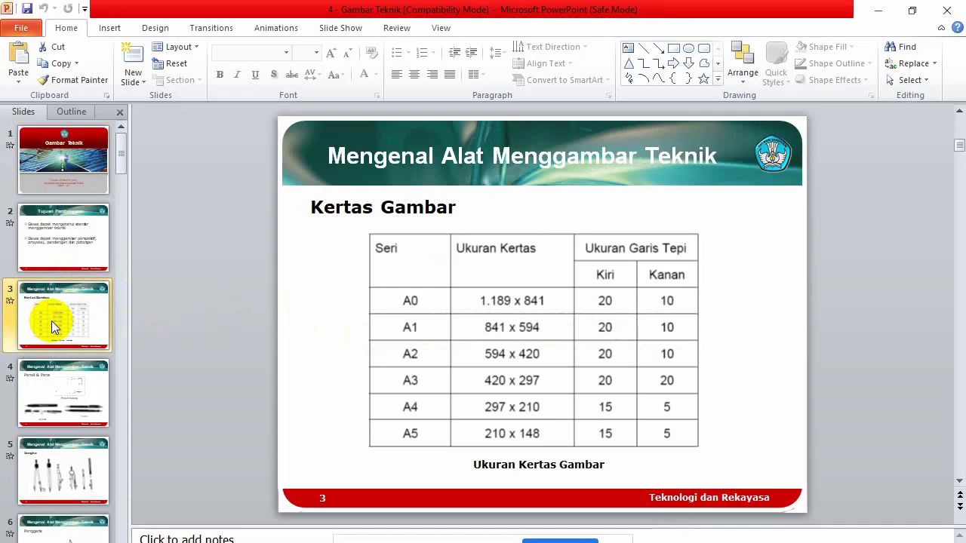
click(58, 402)
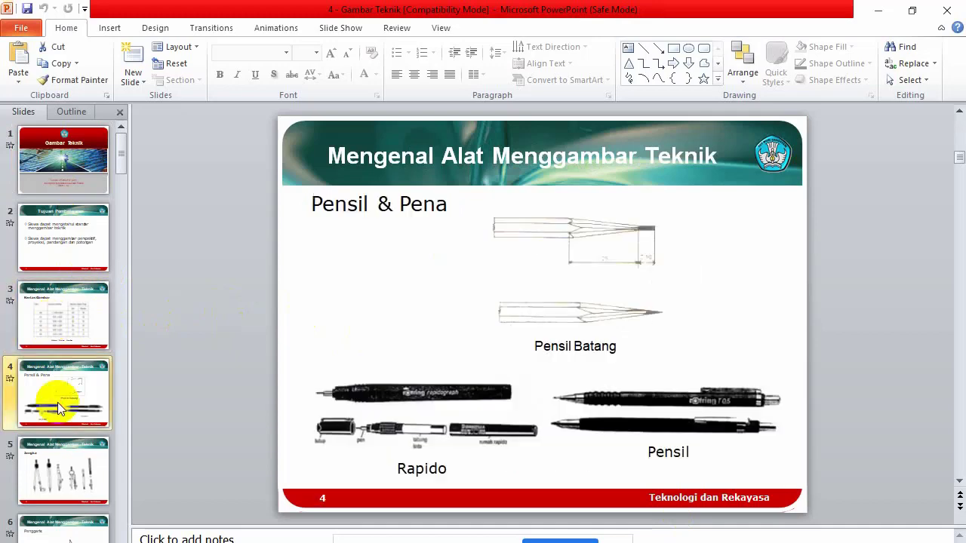
click(65, 483)
click(92, 157)
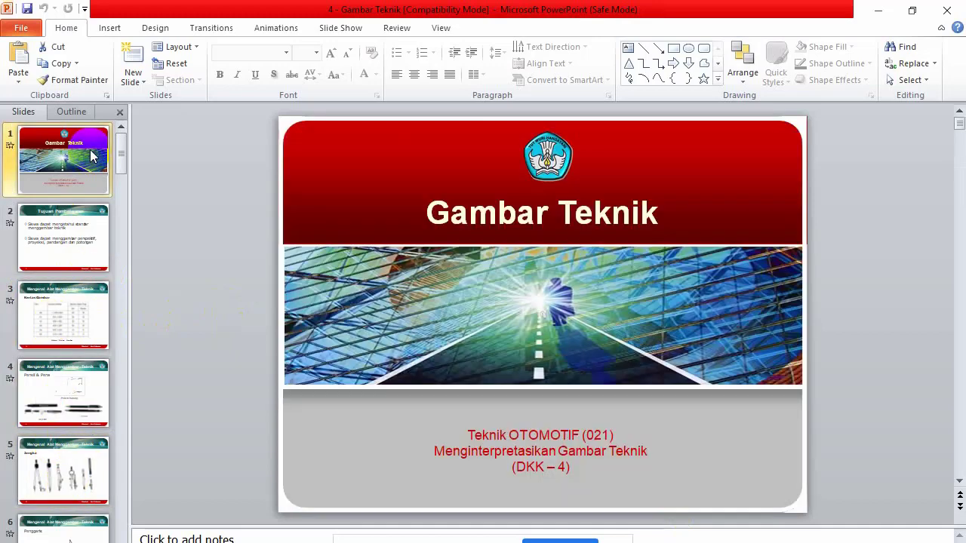
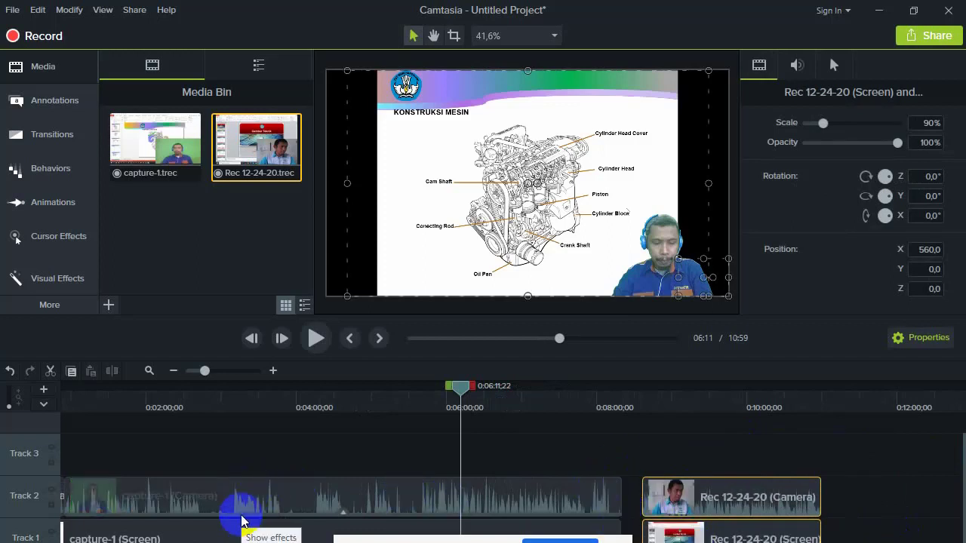
In Camtasia, move the playhead to the start of the Rec 12-24-20 clips and enlarge their camera overlay to 43% scale.
drag(642, 395, 642, 390)
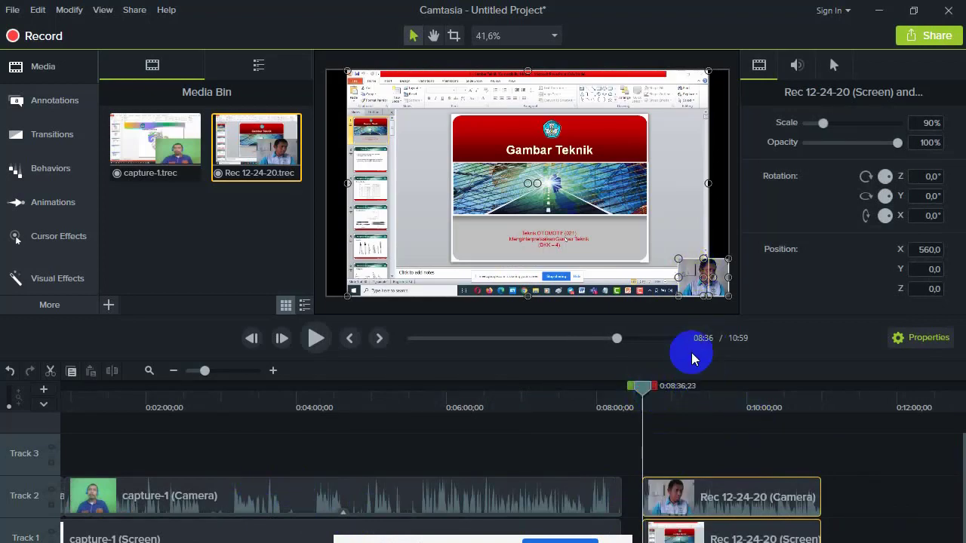
drag(677, 259, 664, 247)
key(ctrl+z)
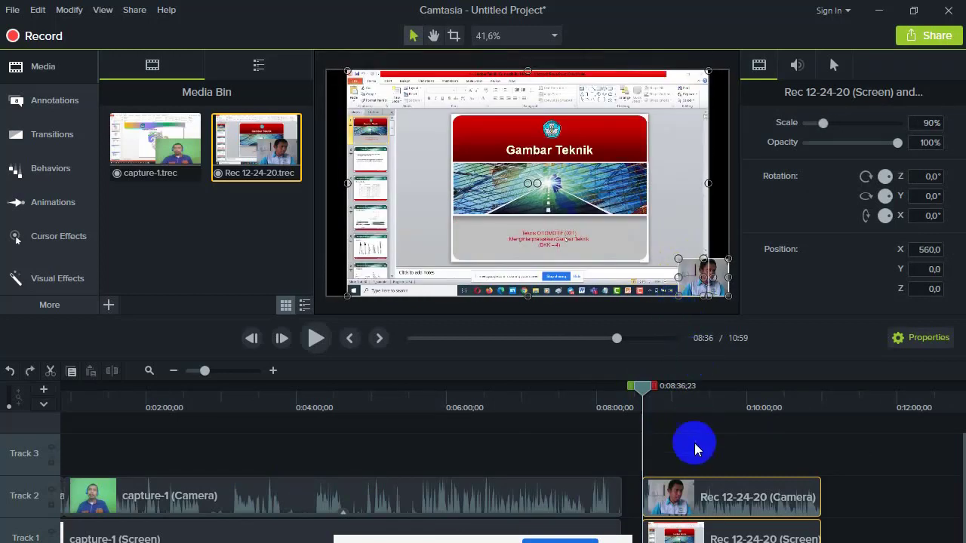
click(694, 446)
click(703, 492)
drag(678, 258, 643, 239)
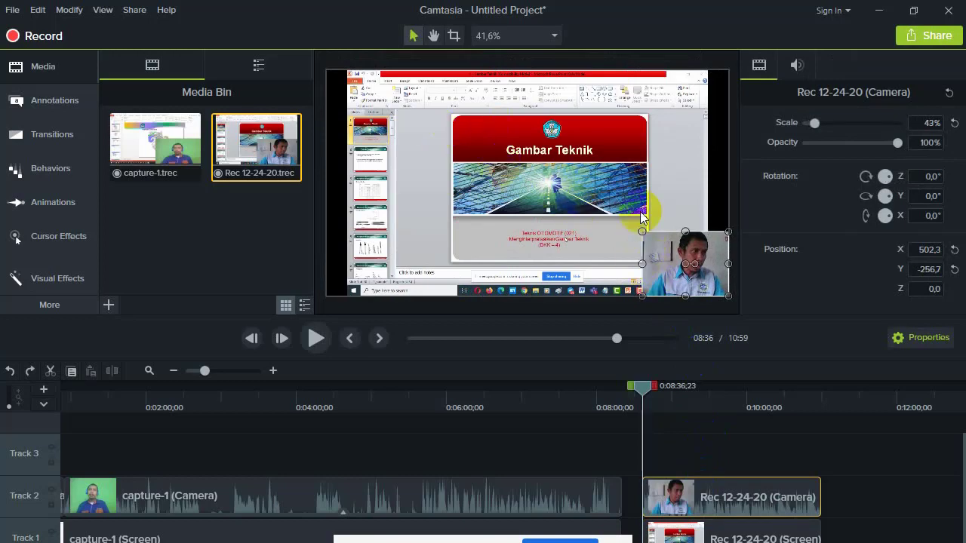
click(694, 447)
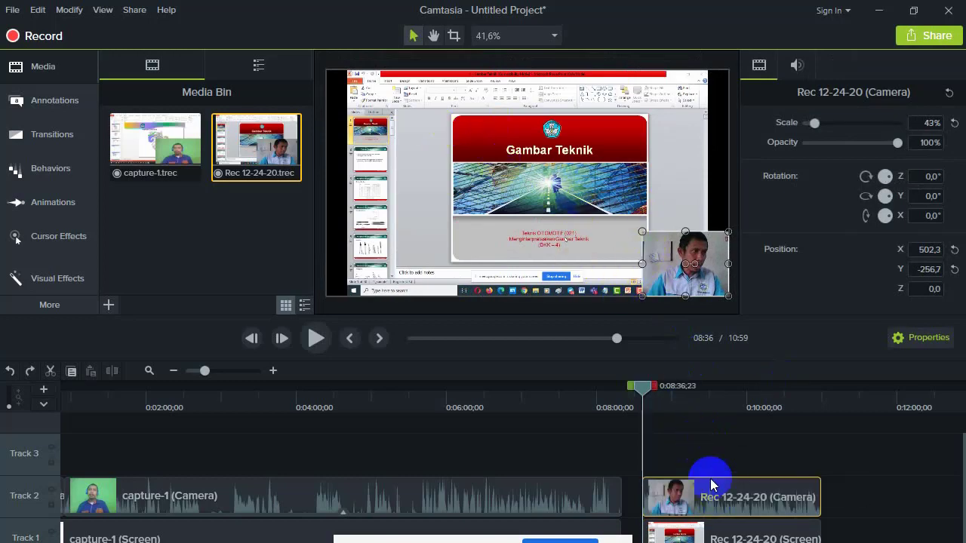
Play the Rec 12-24-20 recording from 8:36 to 10:07 to review the webcam overlay on the slides.
click(329, 317)
click(316, 339)
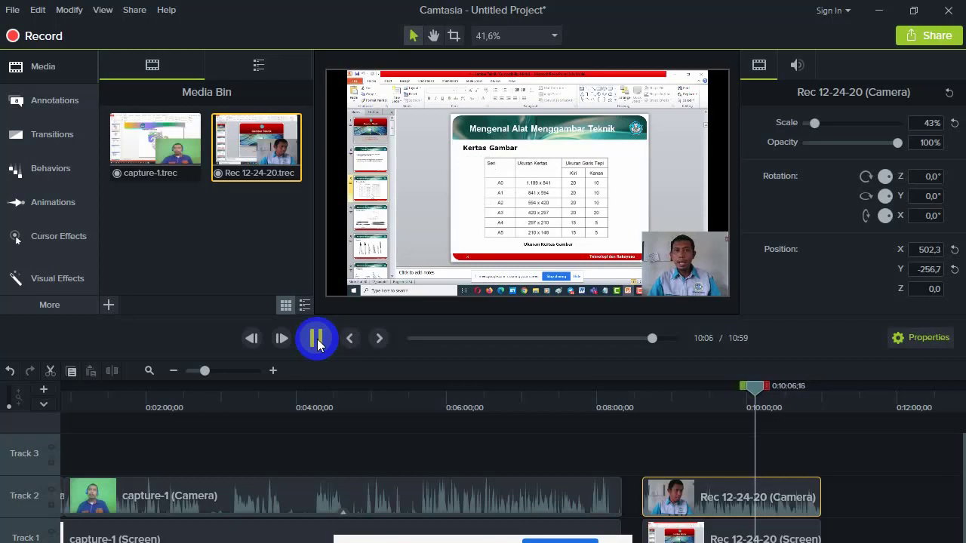
click(316, 339)
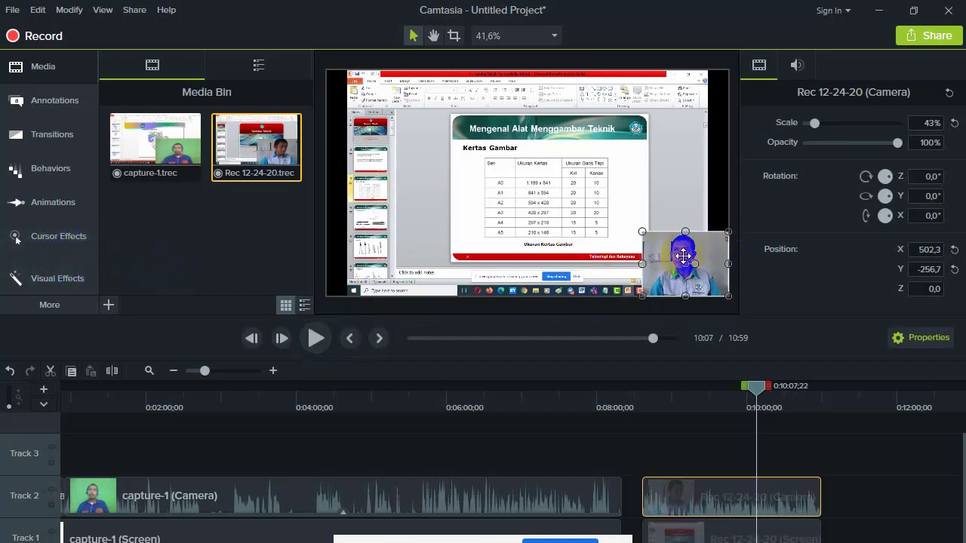
Apply the Remove a Color effect to the Rec 12-24-20 camera clip and open the effect's settings.
click(64, 273)
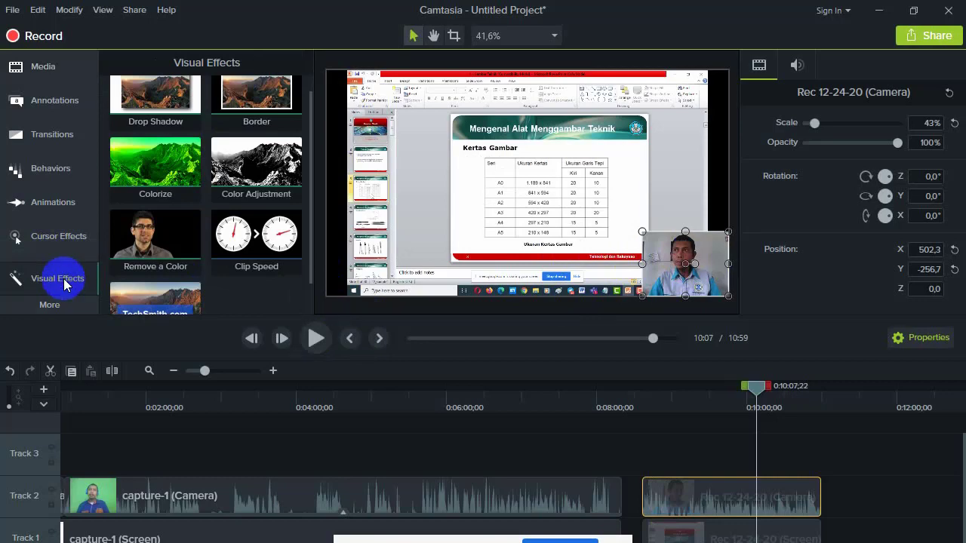
drag(160, 242, 682, 492)
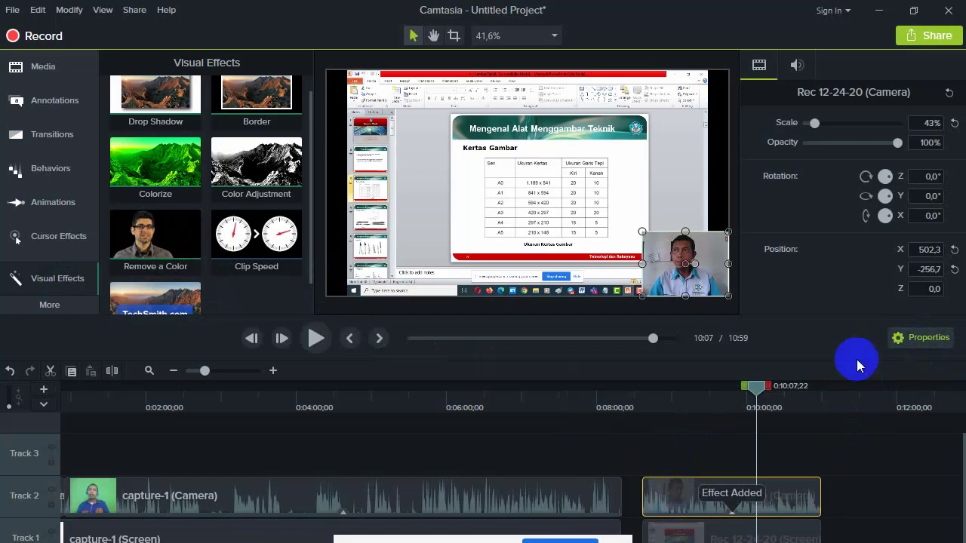
right_click(801, 501)
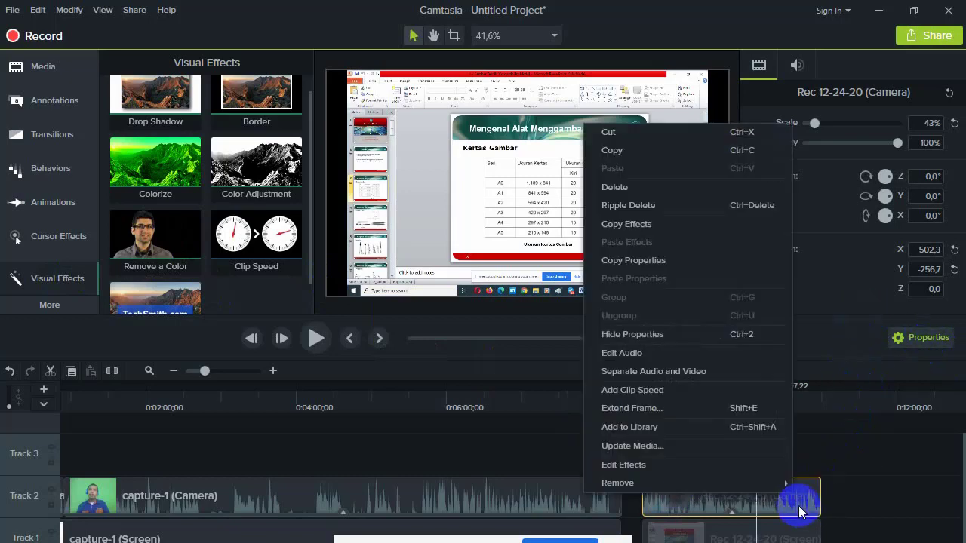
click(641, 465)
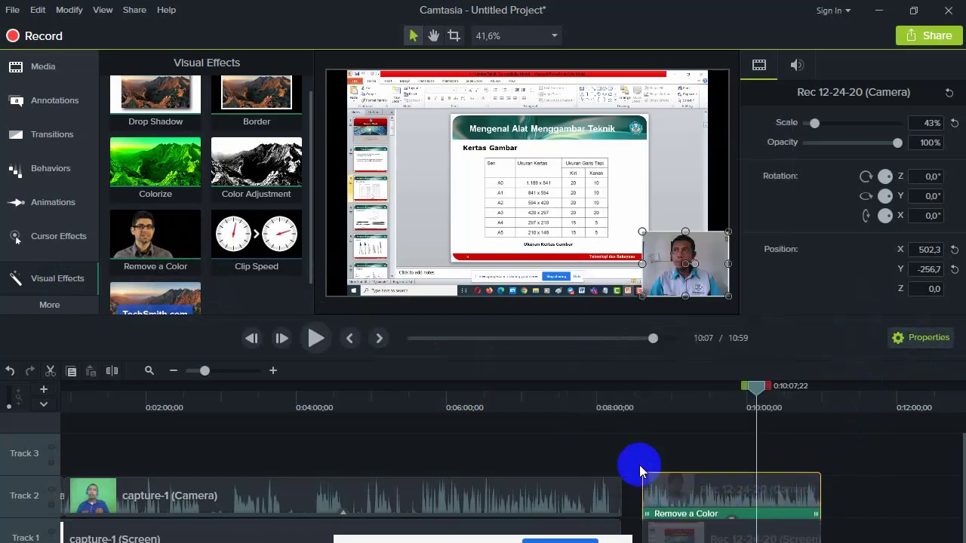
click(785, 512)
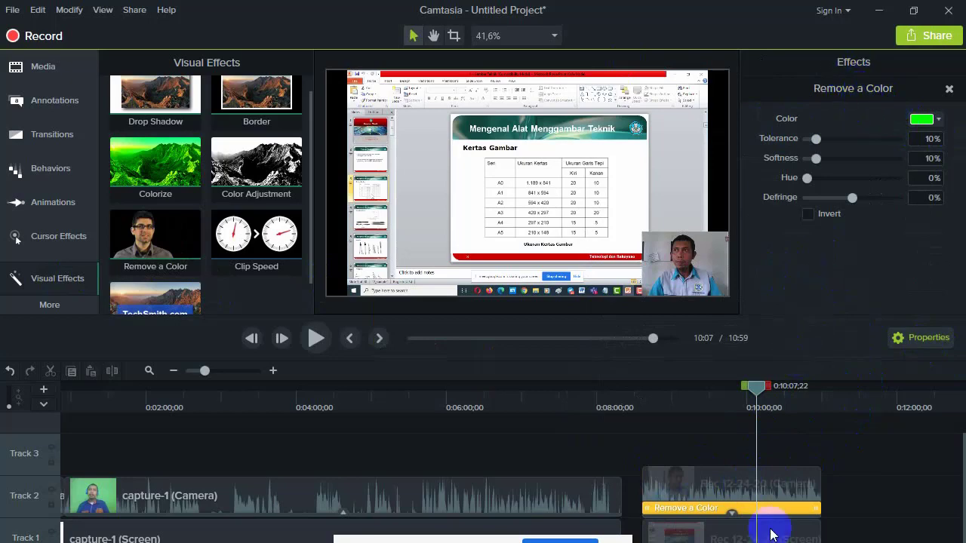
Set the color to remove by sampling the gray wall (#7E8084) behind the presenter in the webcam picture.
right_click(782, 489)
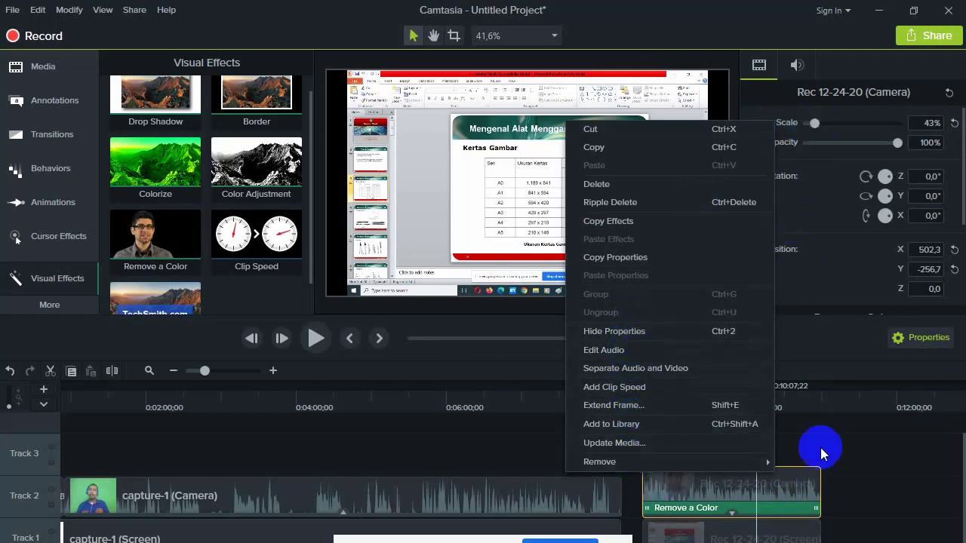
click(801, 489)
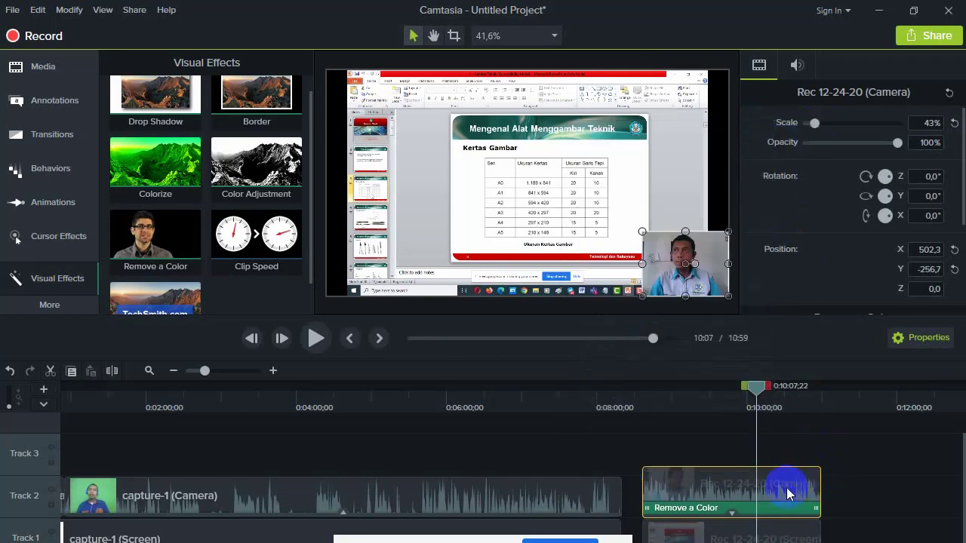
click(780, 514)
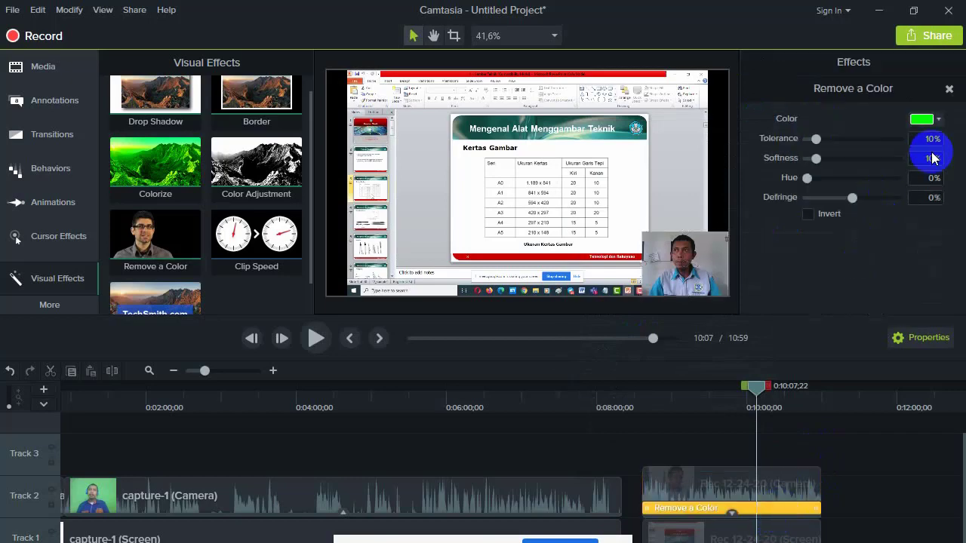
click(940, 119)
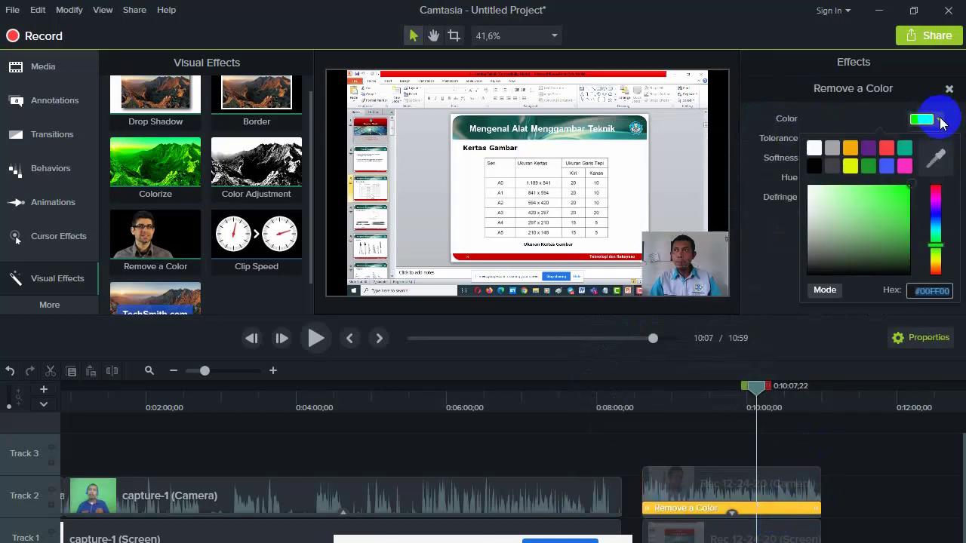
click(936, 158)
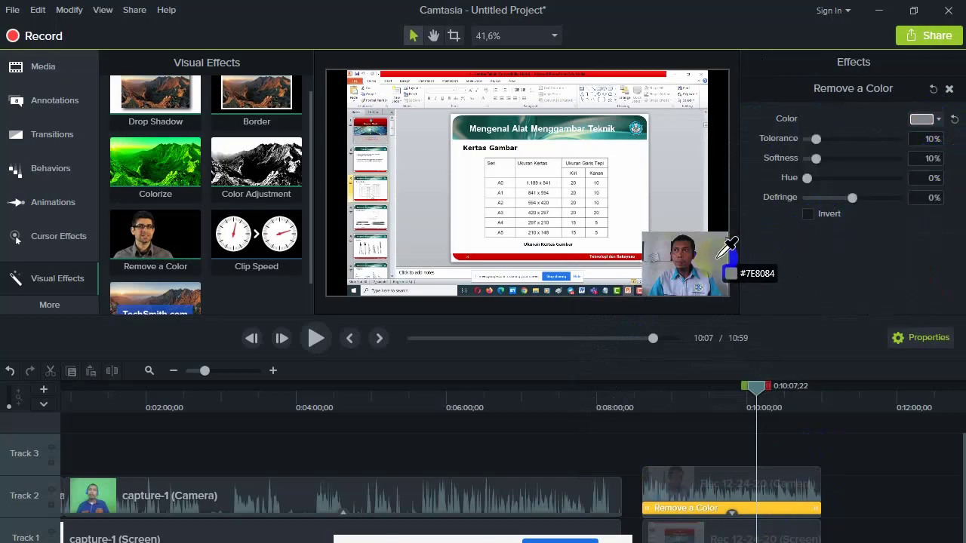
click(717, 257)
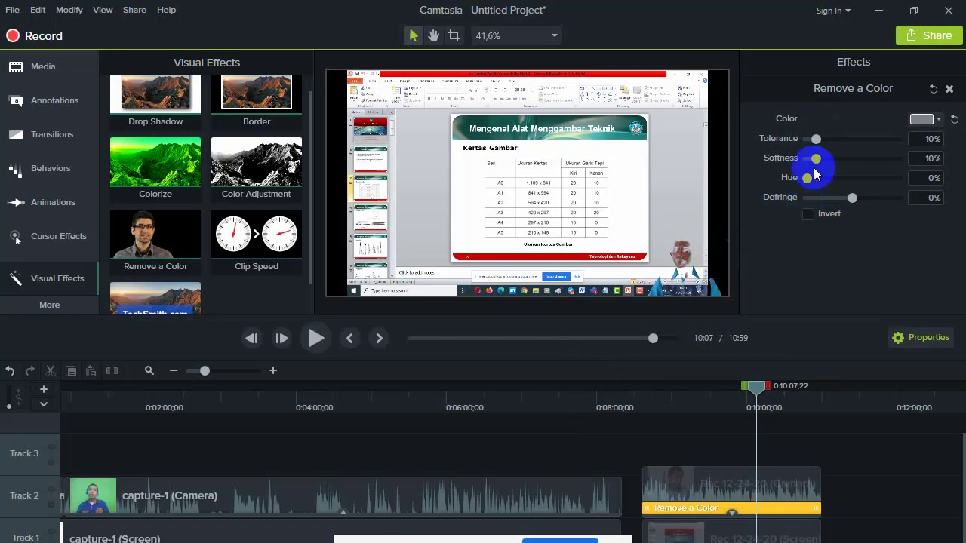
Set the color removal's tolerance to 0% and softness to 8%, and enlarge the webcam overlay to 100% scale.
mouse_move(816, 138)
mouse_down()
mouse_move(828, 139)
mouse_move(806, 144)
mouse_up()
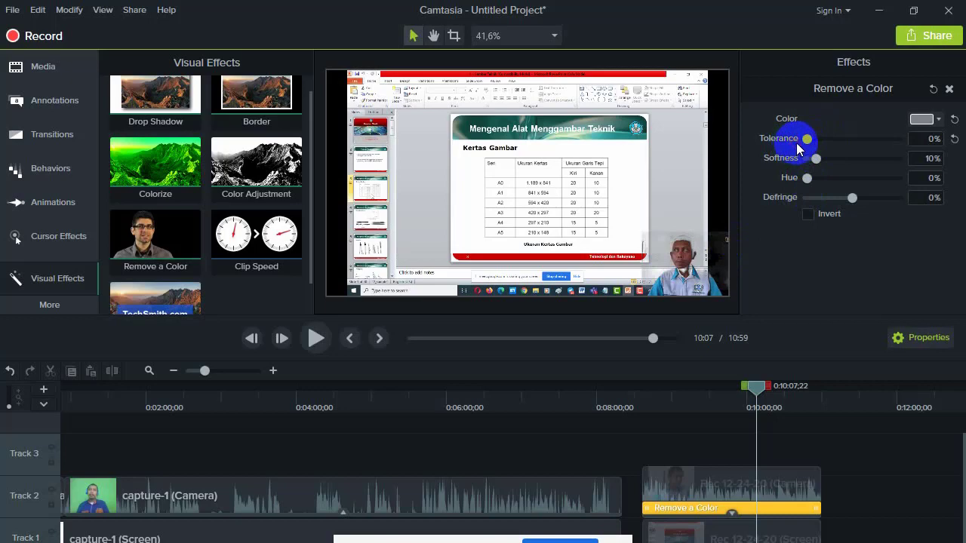
drag(816, 158, 821, 159)
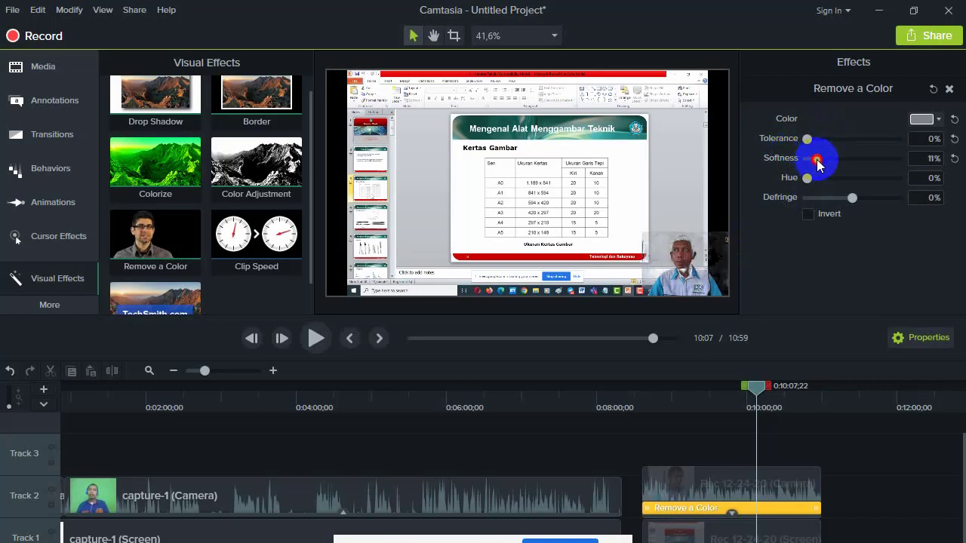
click(707, 267)
drag(638, 231, 530, 170)
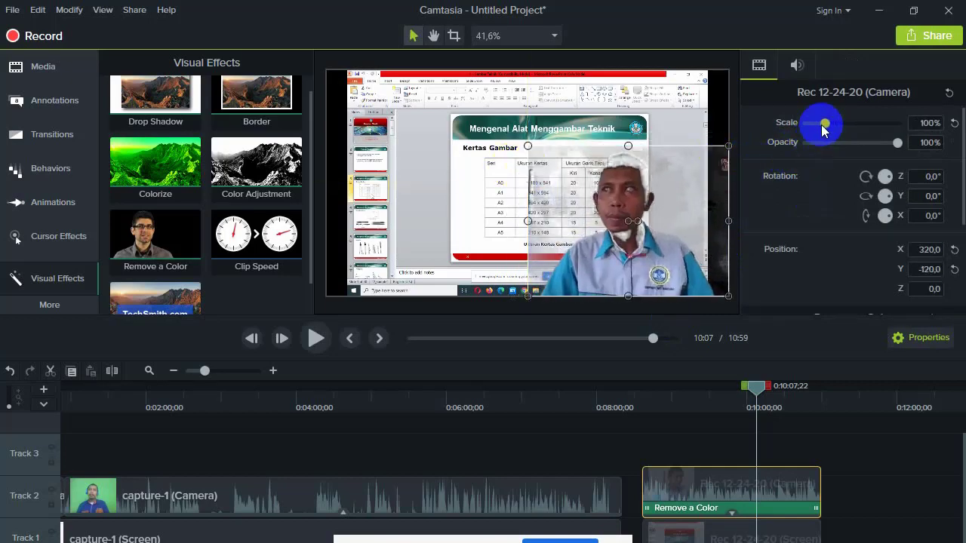
Adjust the Rec 12-24-20 camera clip's color removal to tolerance 2%, softness 3% and hue 2%.
click(791, 508)
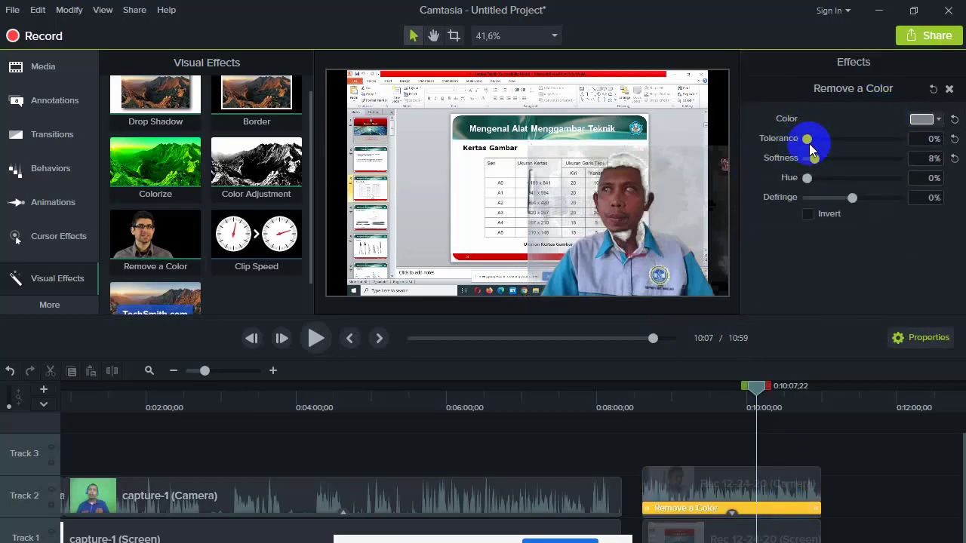
drag(809, 144, 812, 181)
drag(811, 174, 807, 179)
drag(807, 139, 808, 147)
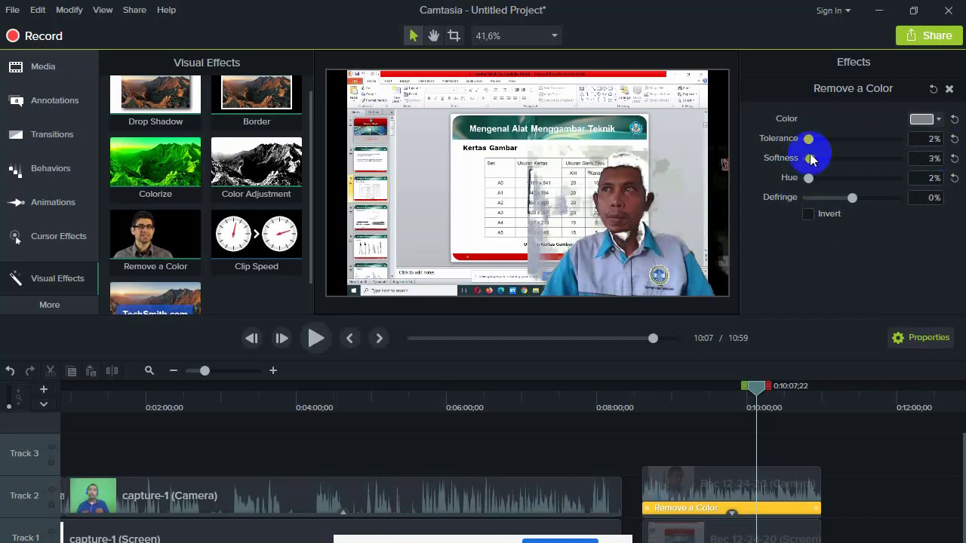
mouse_move(812, 158)
mouse_down()
mouse_move(828, 165)
mouse_move(808, 166)
mouse_up()
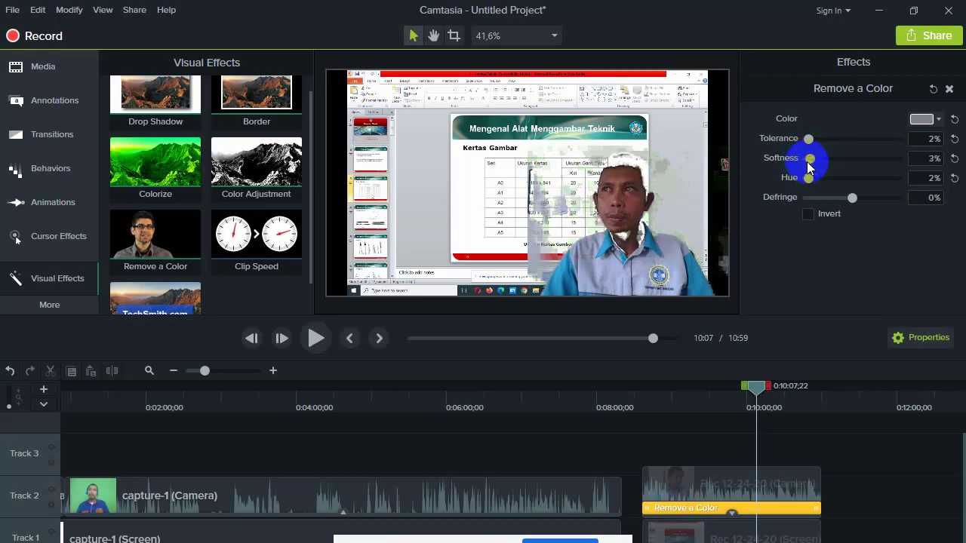
Shrink the webcam overlay to about 47.7% scale in the picture's lower-right corner and check it at about 0:08:55 on the timeline.
click(632, 256)
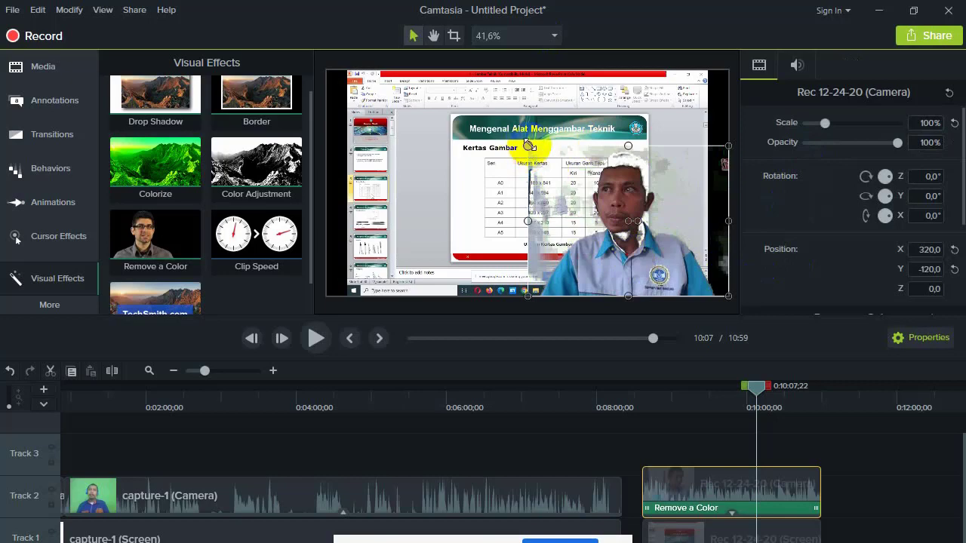
drag(529, 145, 630, 253)
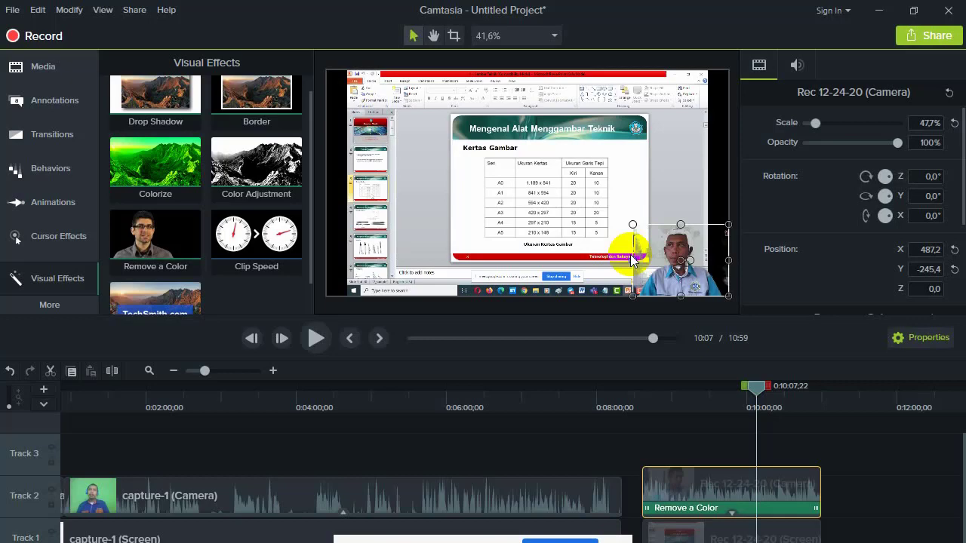
click(648, 325)
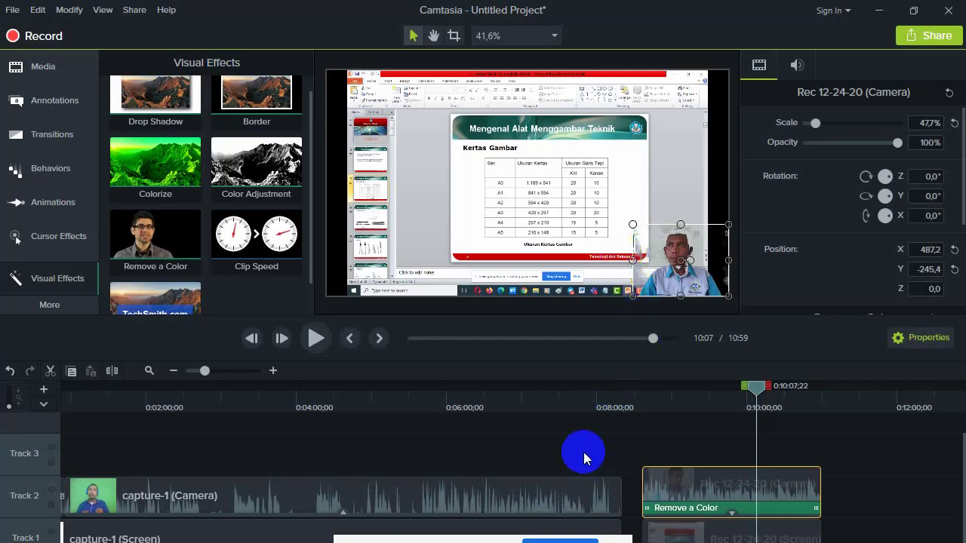
drag(749, 386, 668, 405)
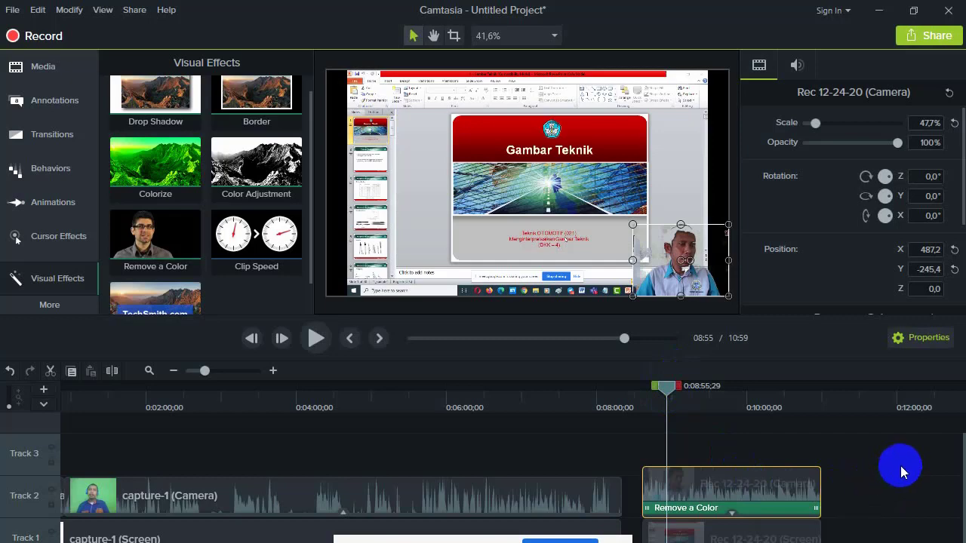
click(862, 486)
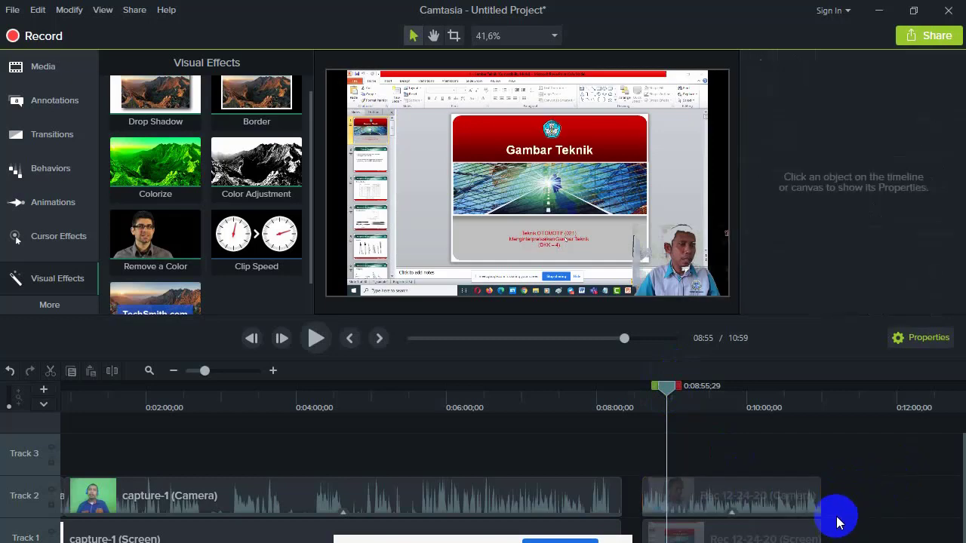
click(774, 537)
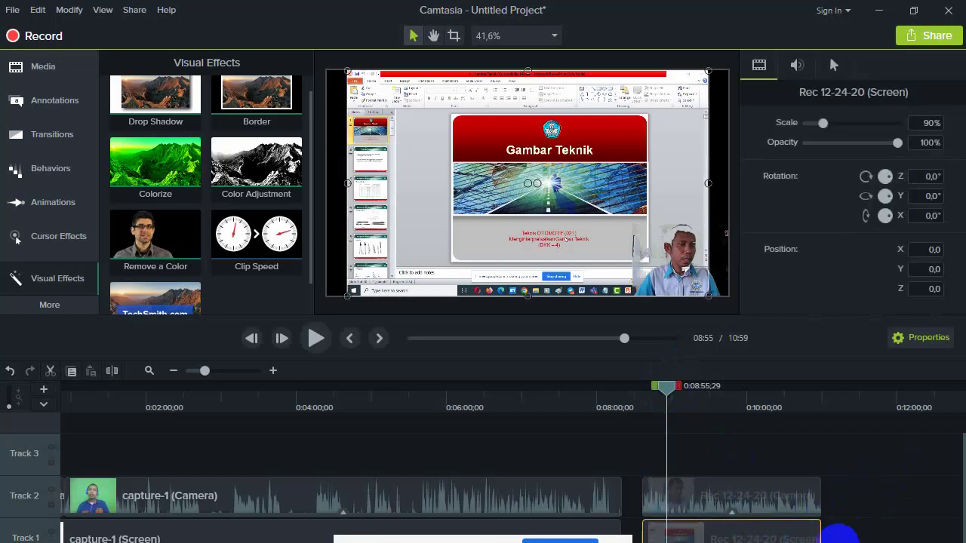
ctrl+click(793, 487)
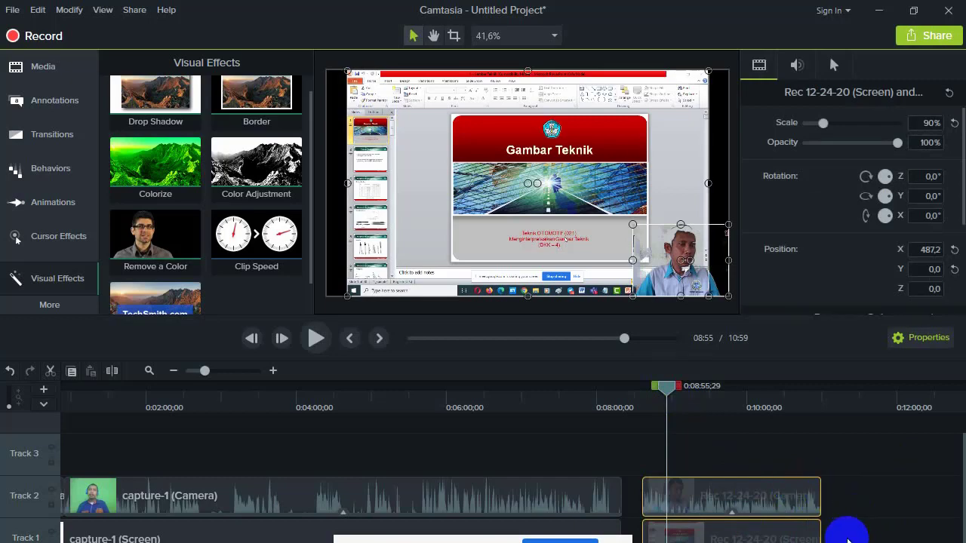
click(847, 539)
click(771, 492)
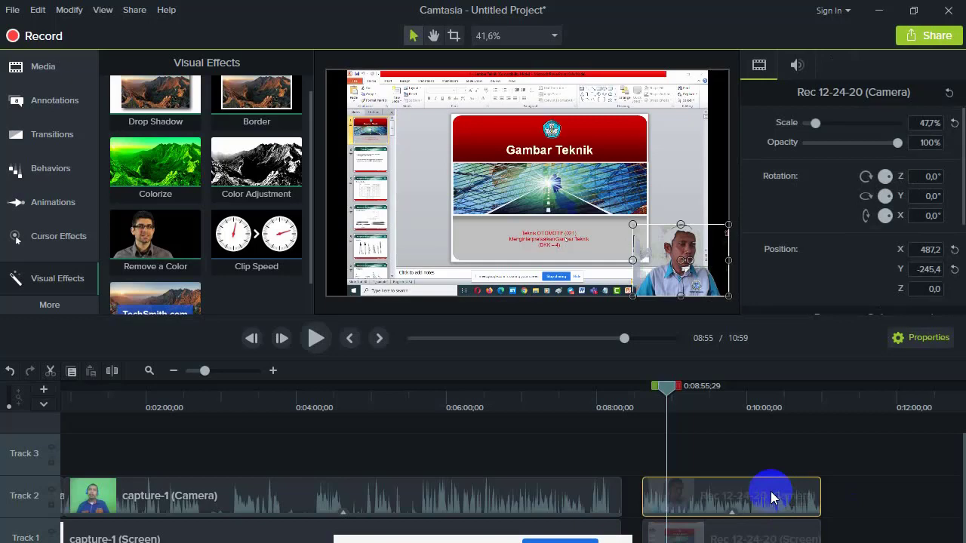
right_click(770, 496)
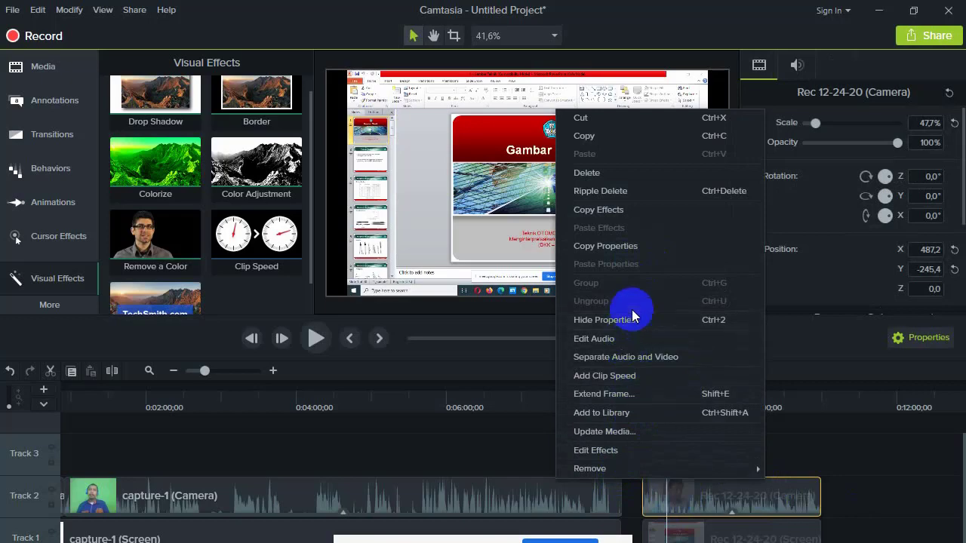
click(766, 536)
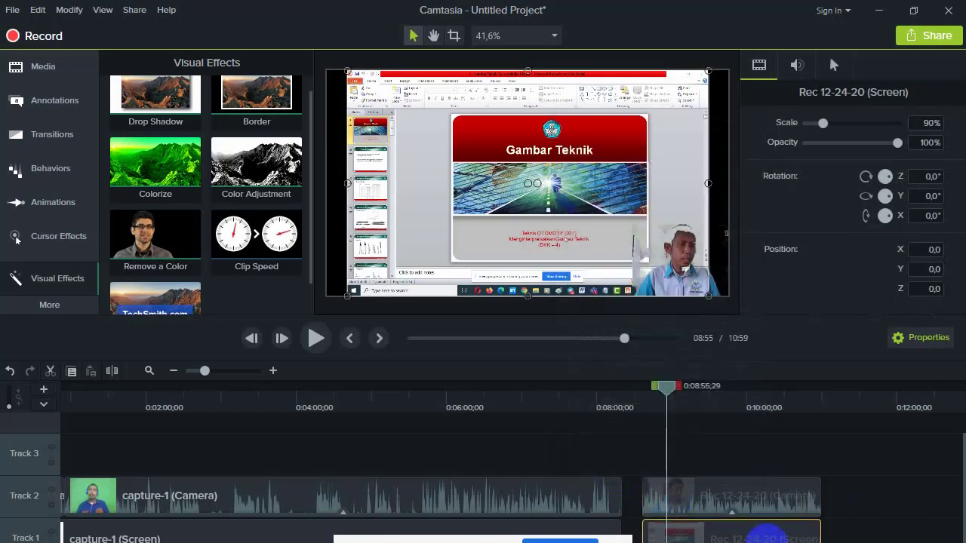
click(582, 504)
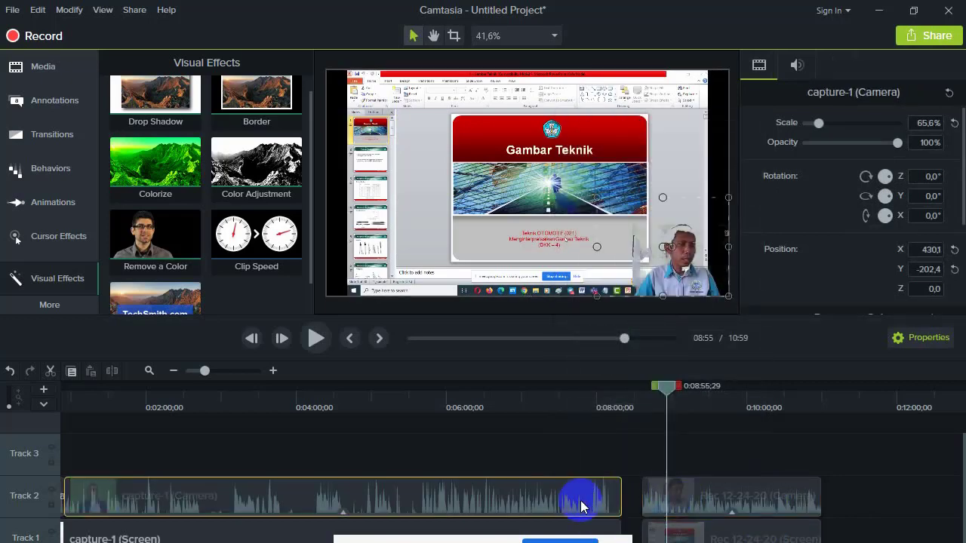
right_click(582, 505)
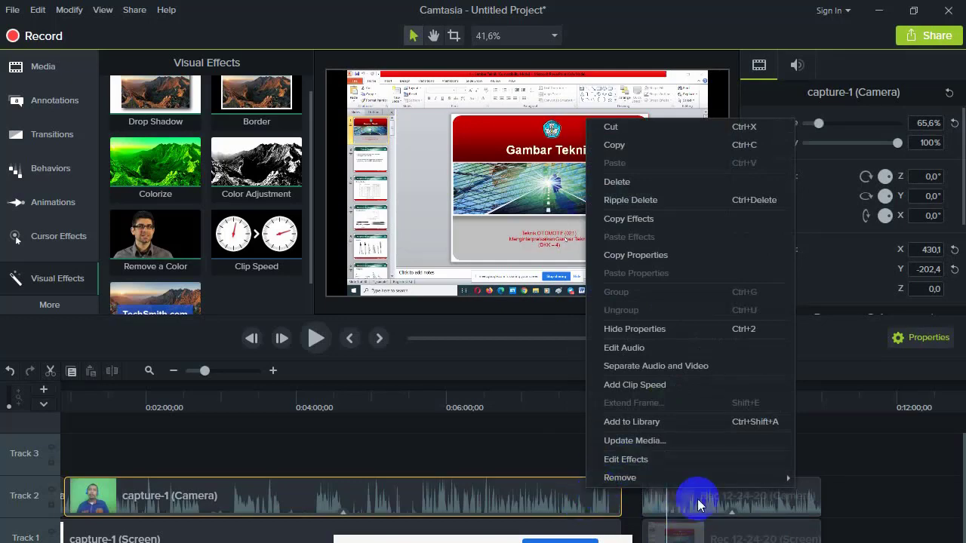
mouse_move(705, 479)
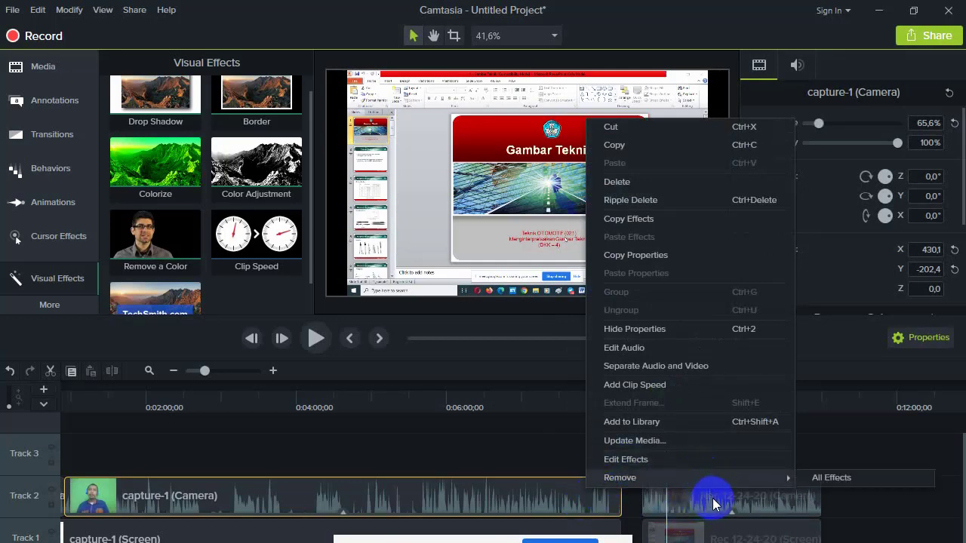
click(712, 500)
right_click(713, 500)
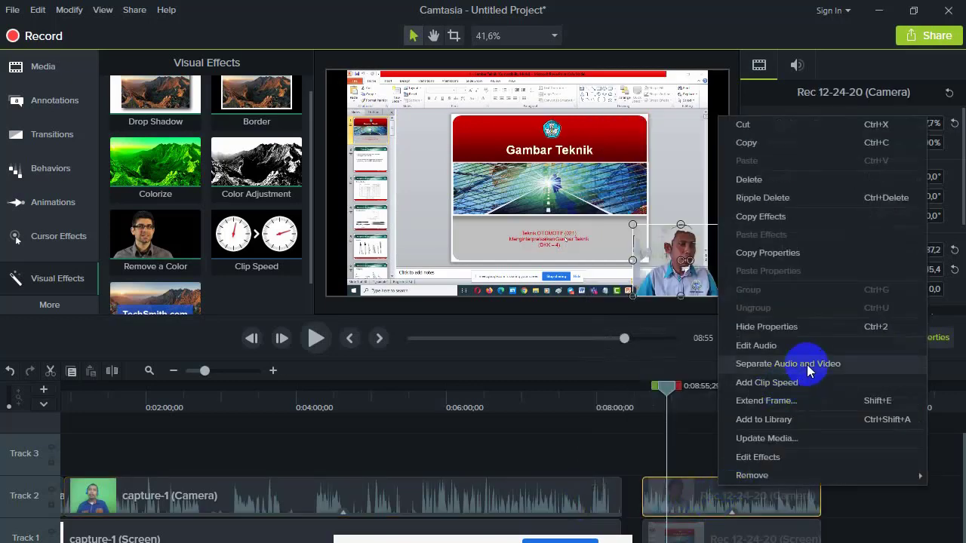
click(851, 528)
Separate the audio from the video of the Rec 12-24-20 camera clip.
click(738, 504)
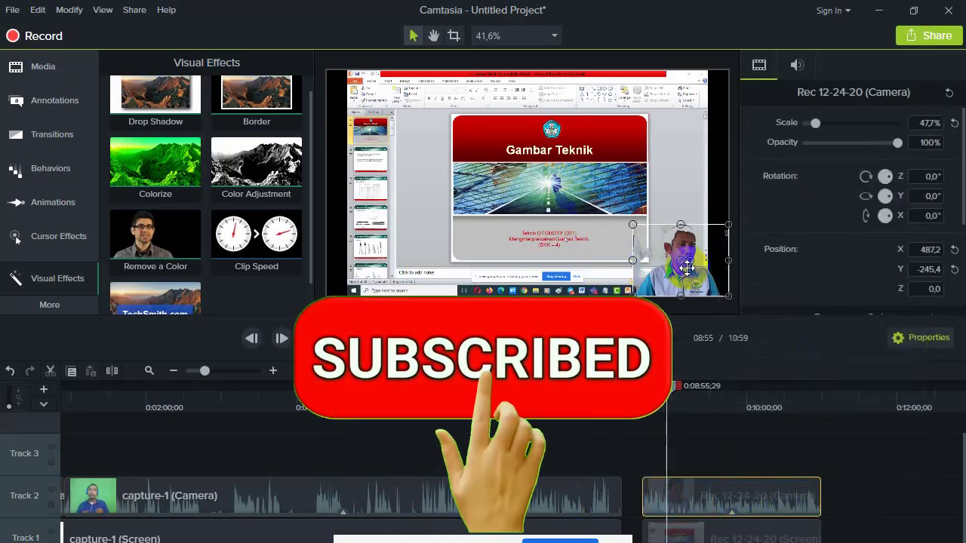
right_click(759, 498)
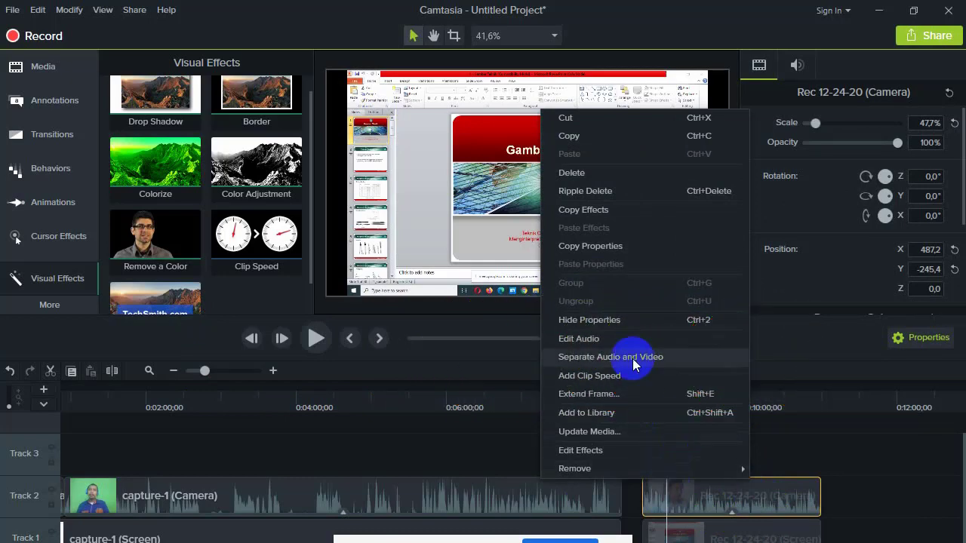
click(633, 361)
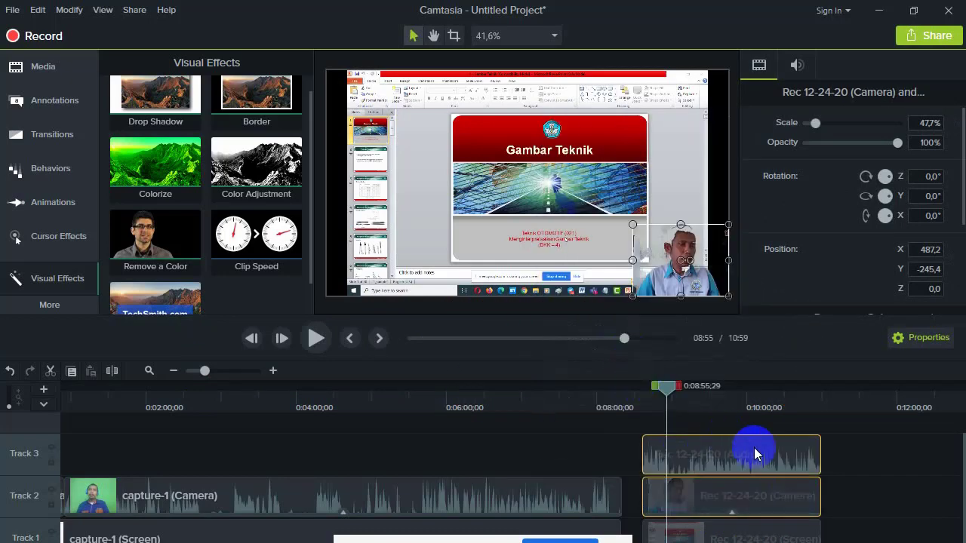
click(772, 502)
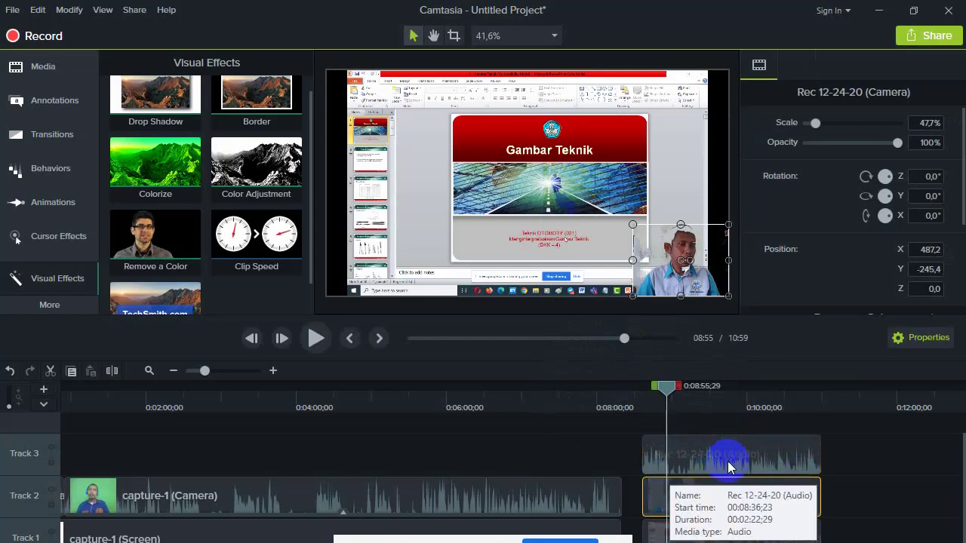
Raise the volume level of the separated Rec 12-24-20 audio clip on Track 3 and bring it slightly back down.
click(769, 453)
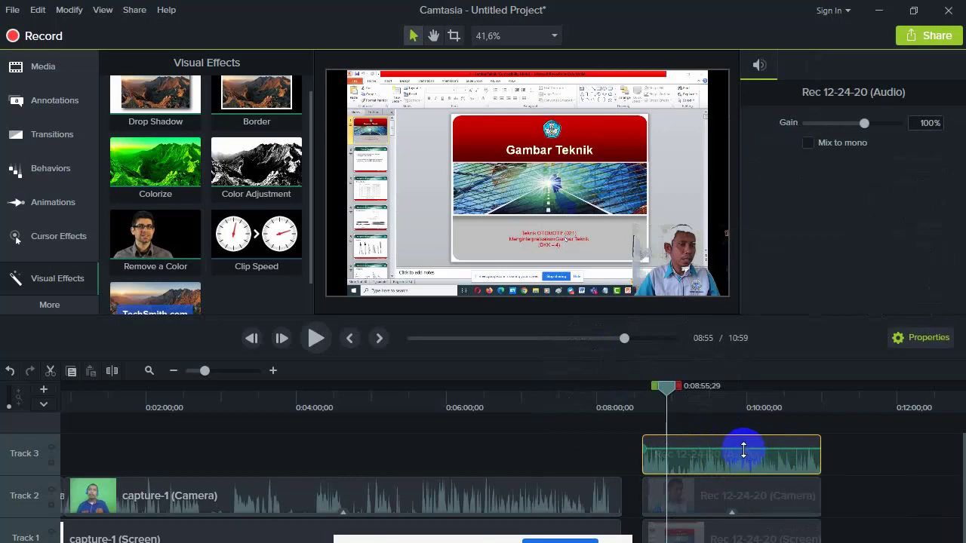
mouse_move(743, 451)
mouse_down()
mouse_move(742, 459)
mouse_move(748, 447)
mouse_up()
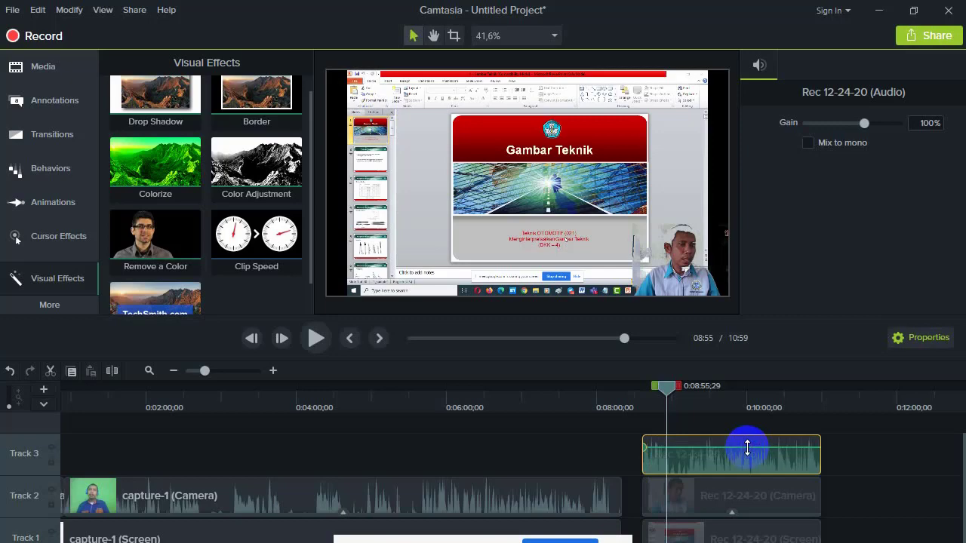
mouse_move(748, 448)
mouse_down()
mouse_move(748, 438)
mouse_move(755, 444)
mouse_up()
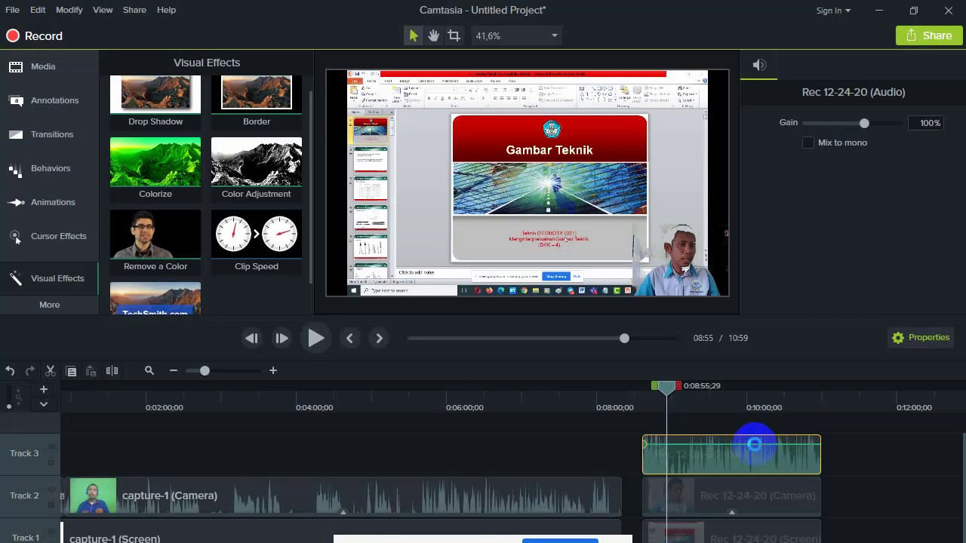
mouse_move(755, 445)
mouse_down()
mouse_move(757, 464)
mouse_move(760, 452)
mouse_up()
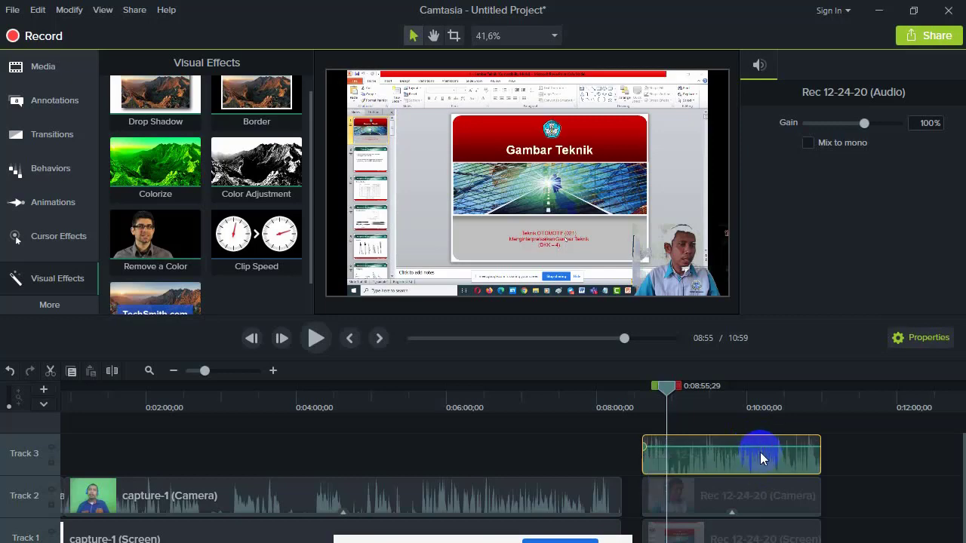
click(834, 497)
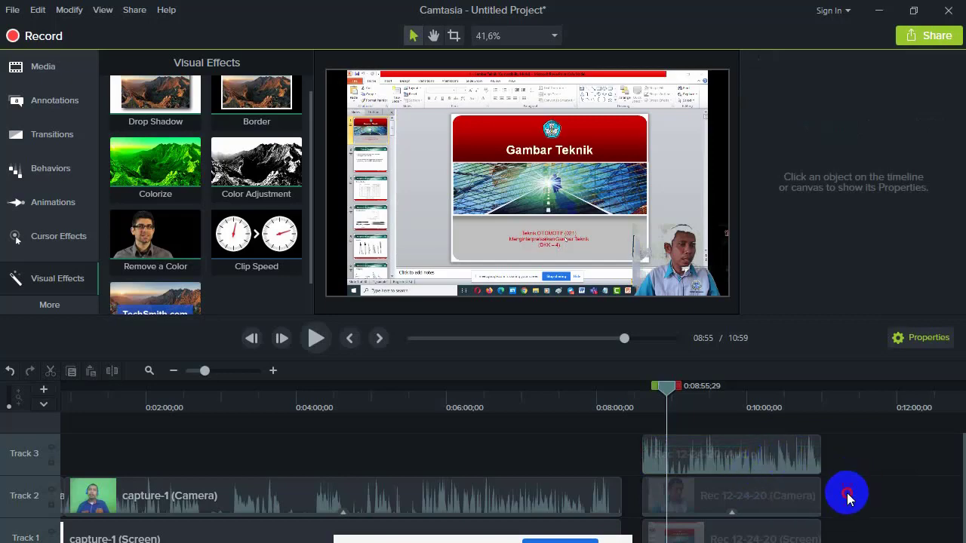
Preview the recording with the separated Rec 12-24-20 audio clip deleted, and undo the deletion.
click(744, 458)
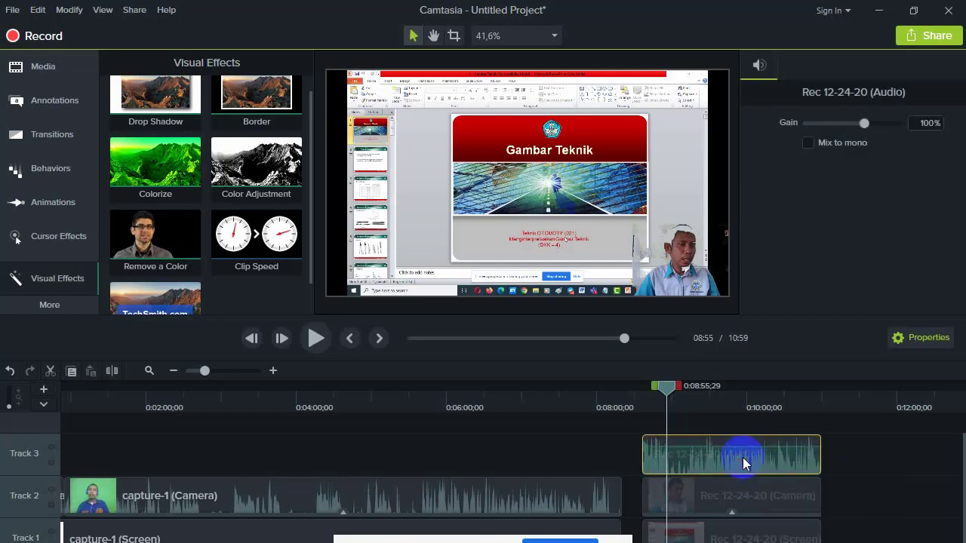
key(Delete)
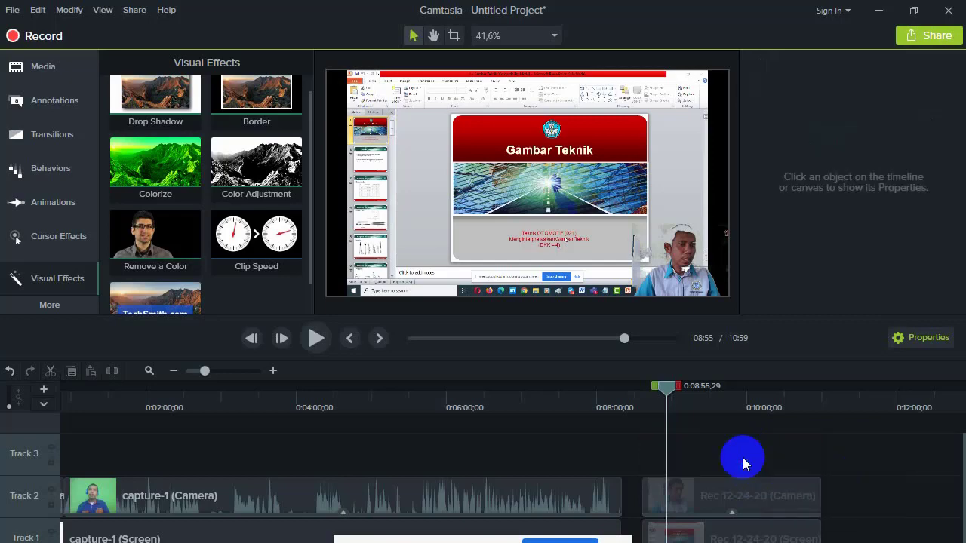
click(315, 338)
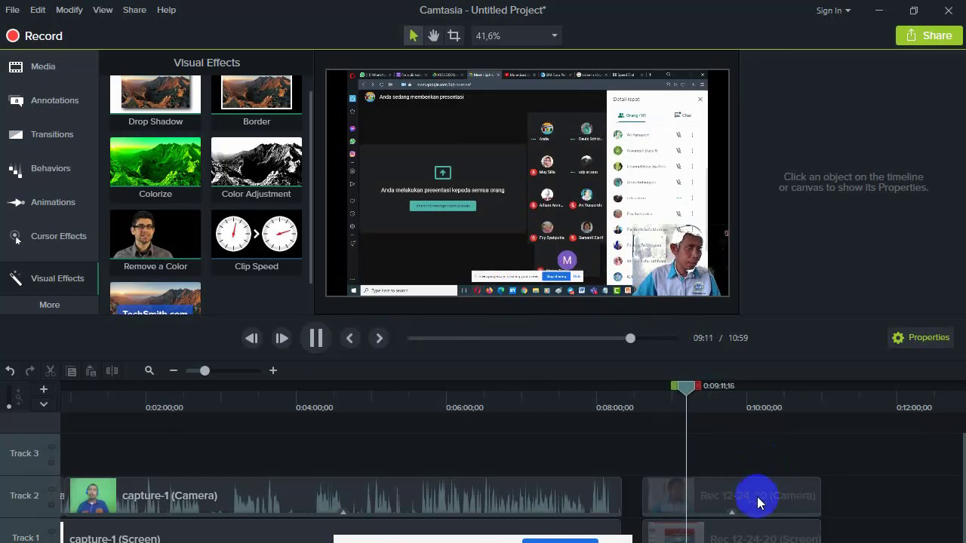
click(757, 497)
click(733, 458)
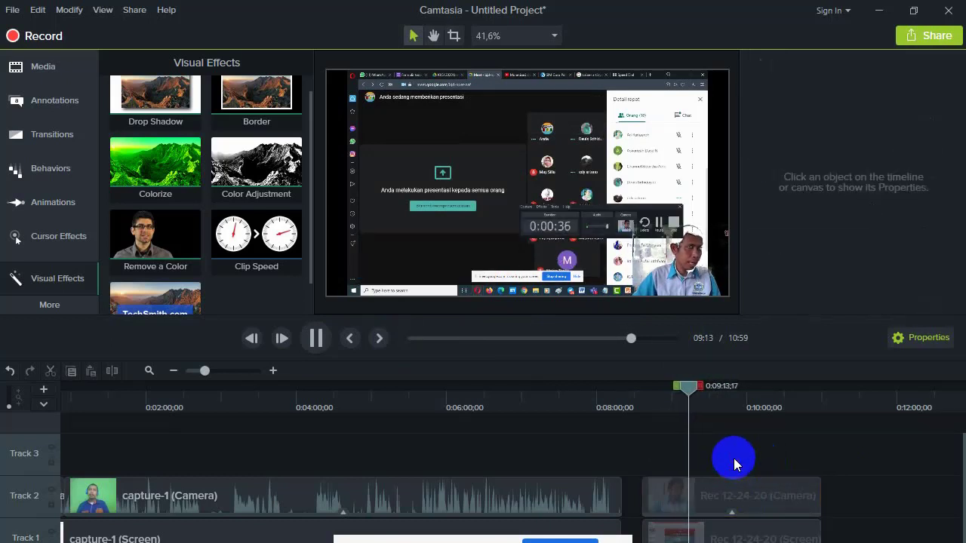
key(ctrl+z)
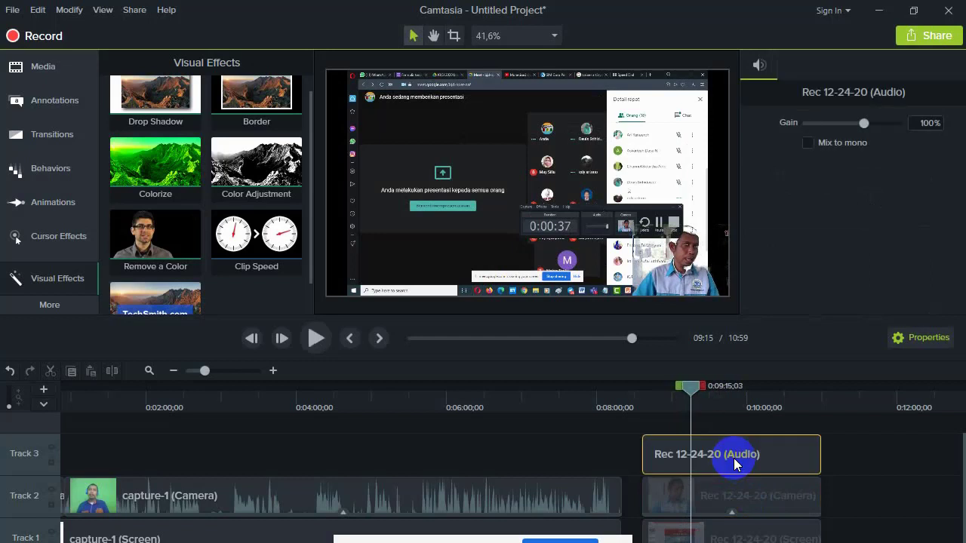
Preview the screen recording and its audio with the Rec 12-24-20 camera clip deleted, and undo the deletion.
click(742, 504)
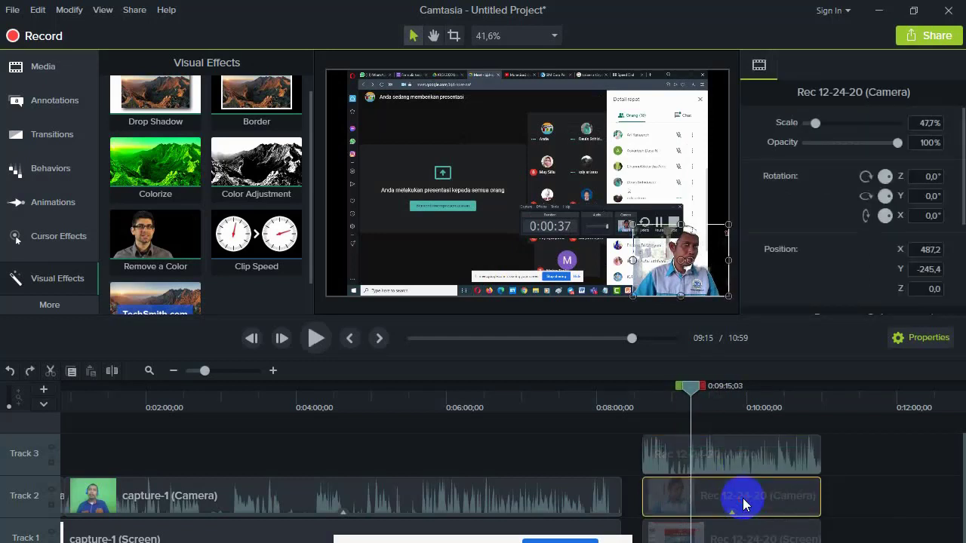
key(Delete)
click(736, 462)
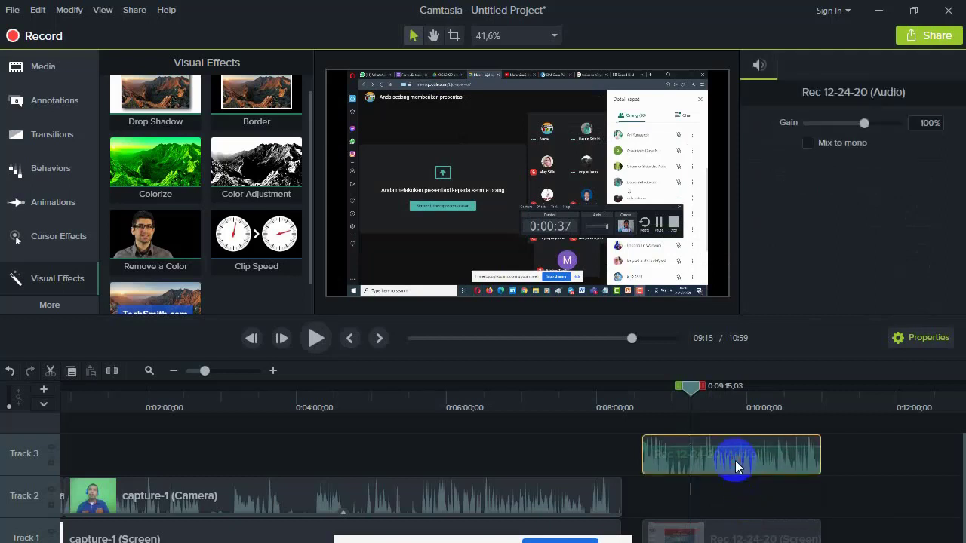
click(310, 339)
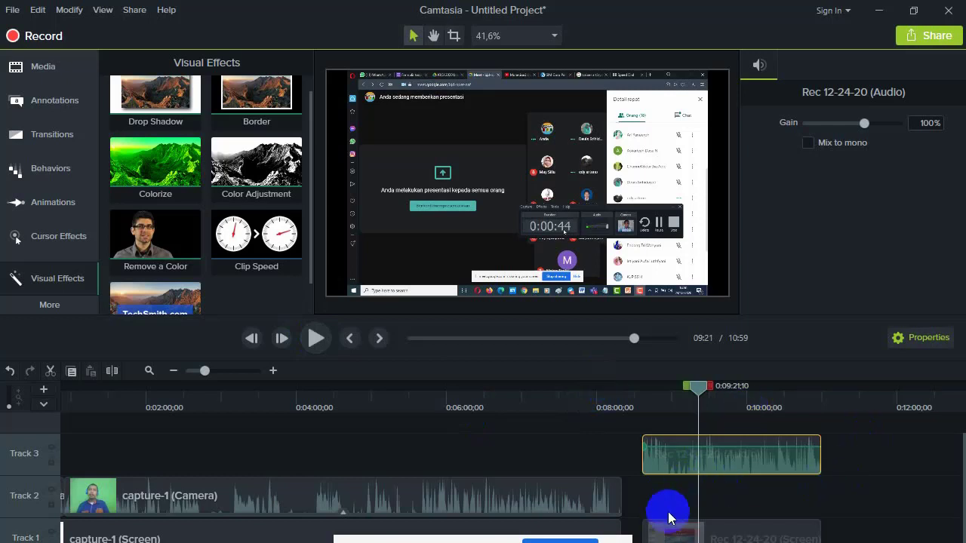
click(890, 483)
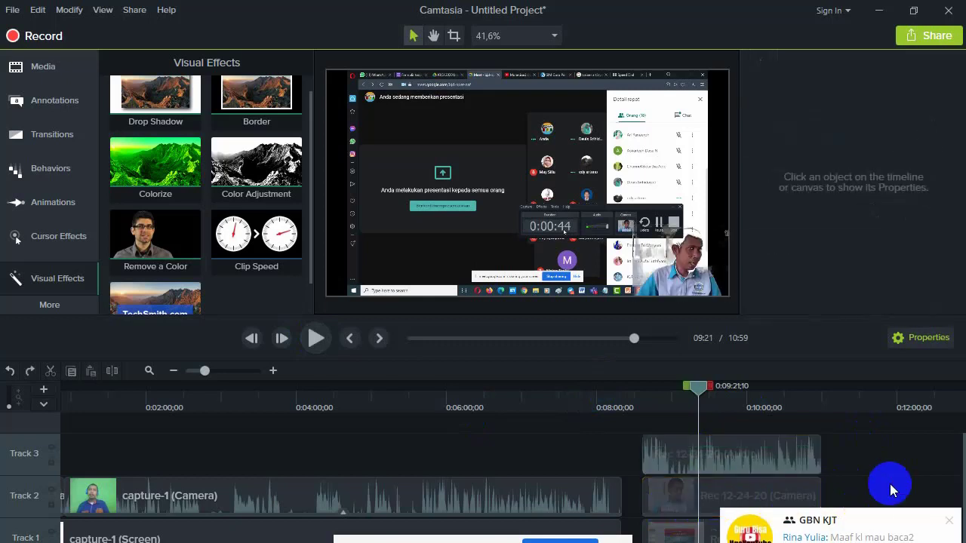
click(947, 521)
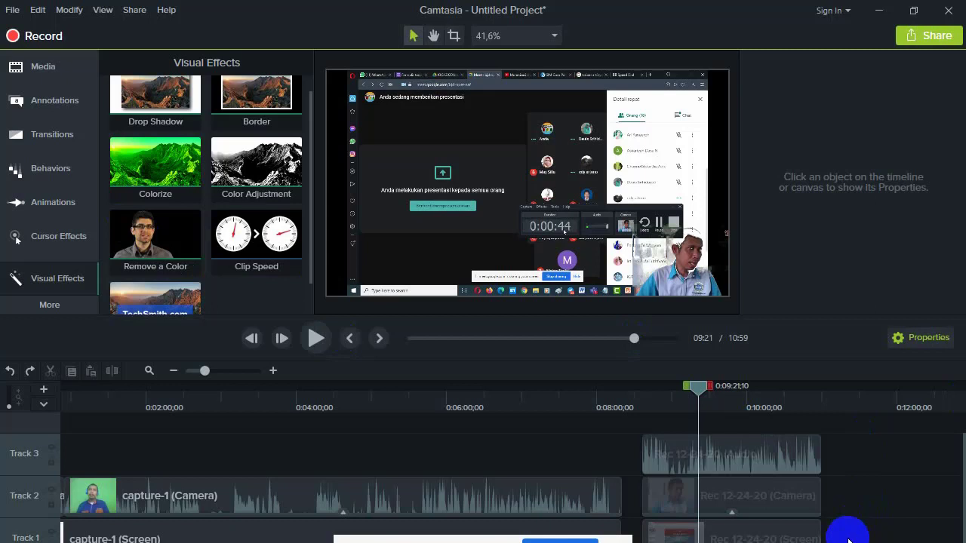
Delete the Rec 12-24-20 audio, camera and screen clips from the timeline together, keeping the capture-1 clips.
drag(849, 532, 200, 416)
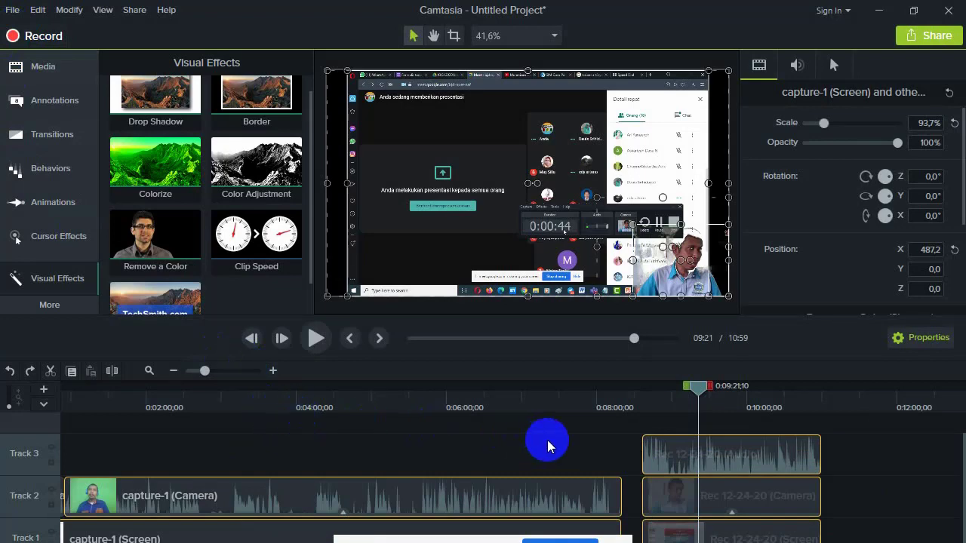
click(572, 444)
drag(846, 530, 720, 445)
key(Delete)
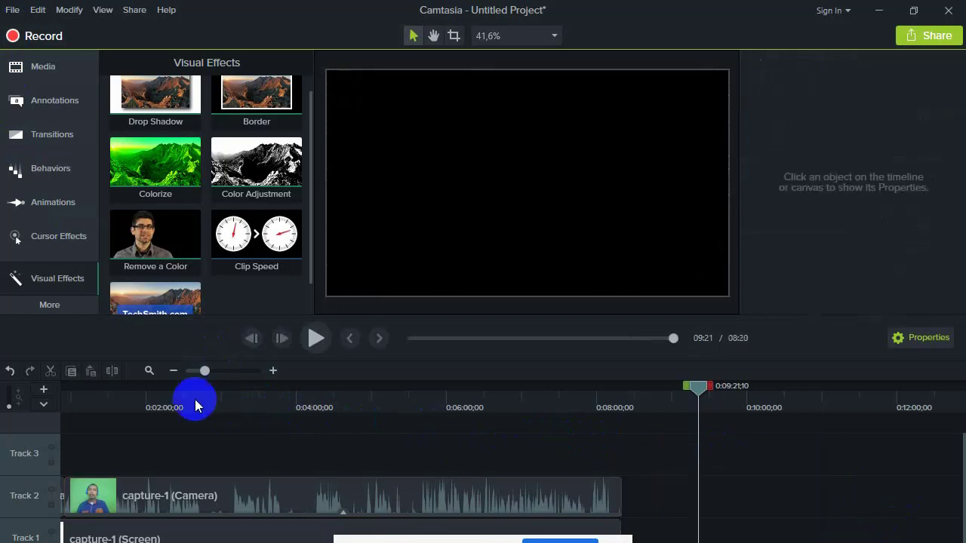
Delete the long capture-1 camera and screen clips from Tracks 1 and 2 of the timeline.
click(146, 407)
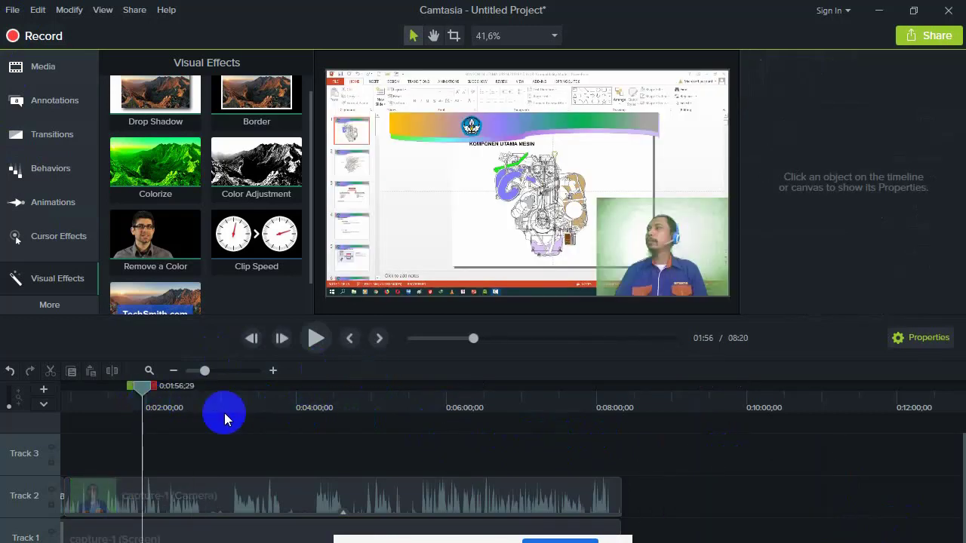
drag(643, 531, 378, 464)
key(Delete)
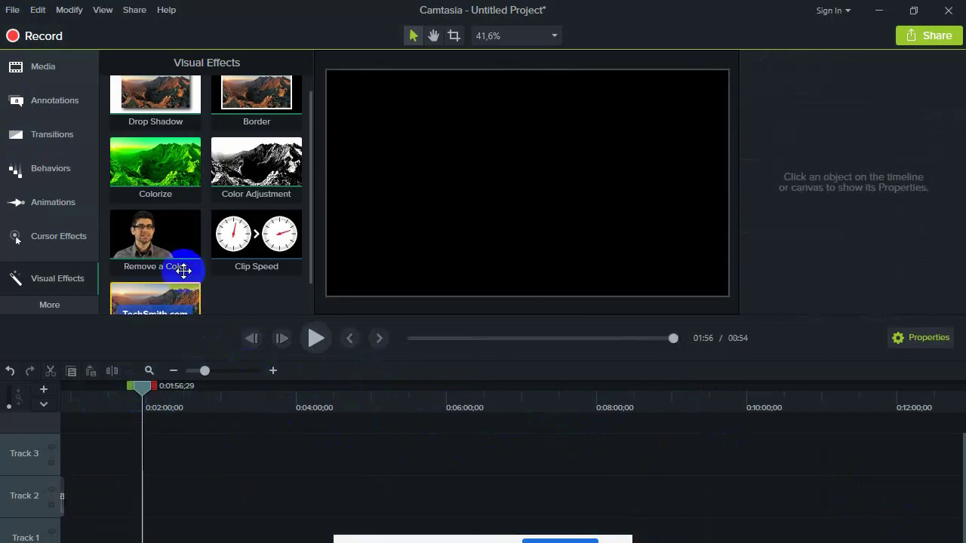
Delete the Rec 12-24-20.trec recording from the media bin, and try to delete capture-1.trec along with it.
click(55, 70)
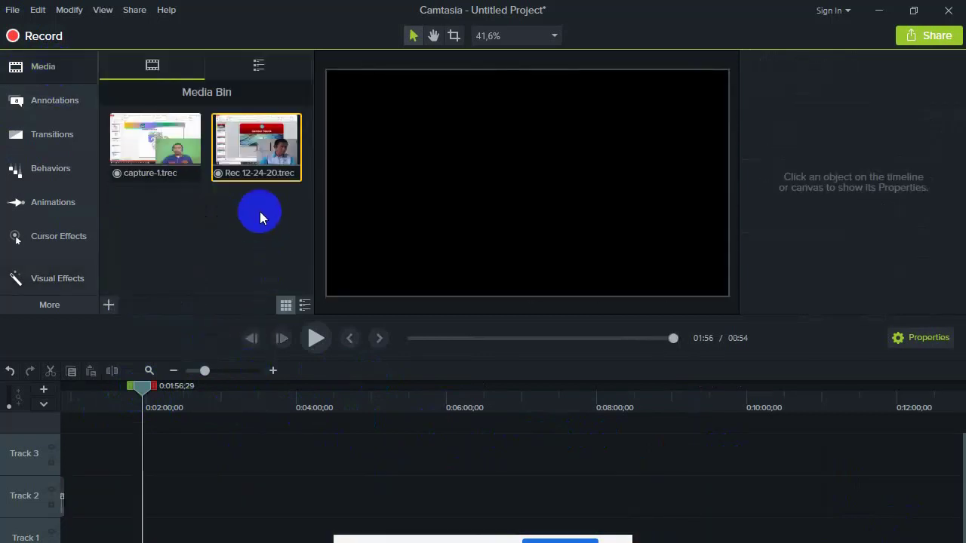
drag(290, 225, 143, 148)
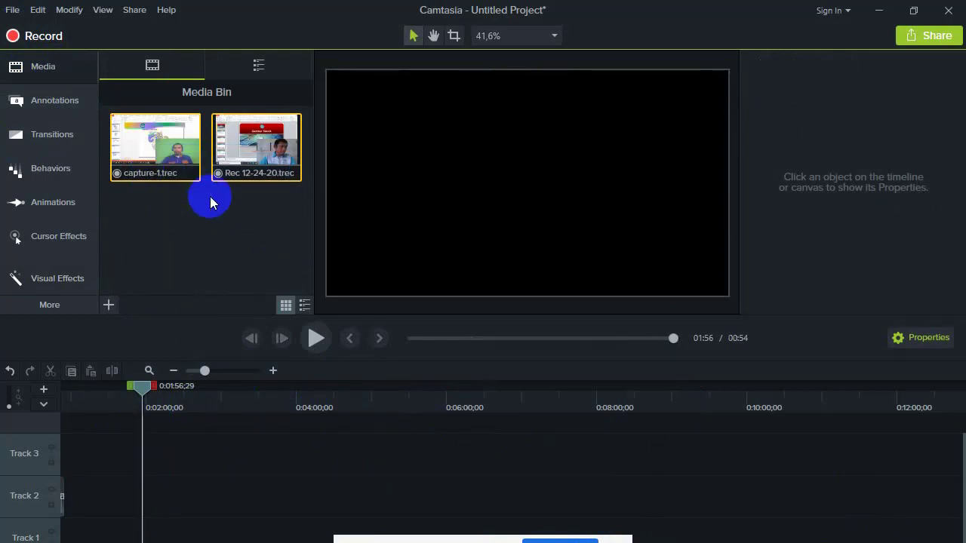
key(Delete)
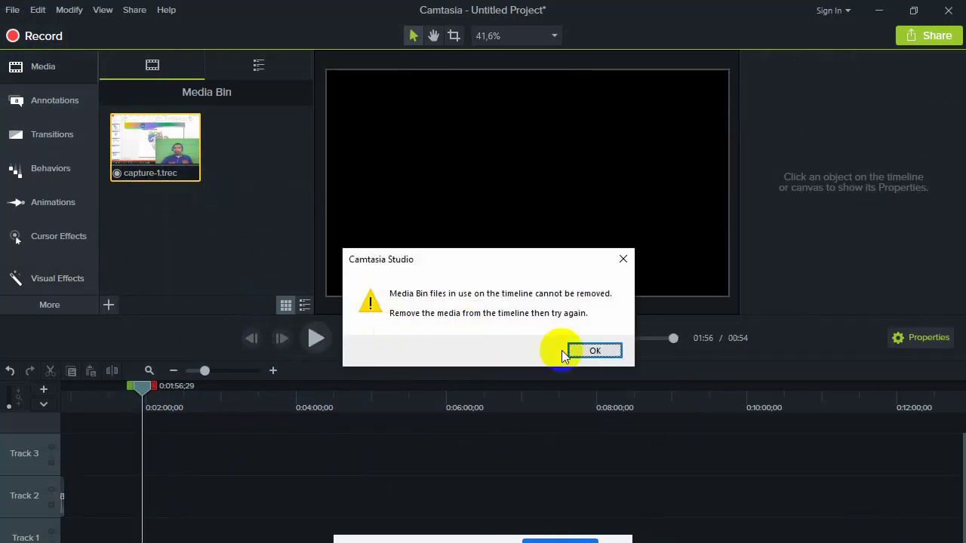
click(593, 351)
Delete the remaining clips at the start of the timeline and remove capture-1.trec from the media bin.
drag(142, 396, 7, 399)
drag(150, 535, 92, 499)
key(Delete)
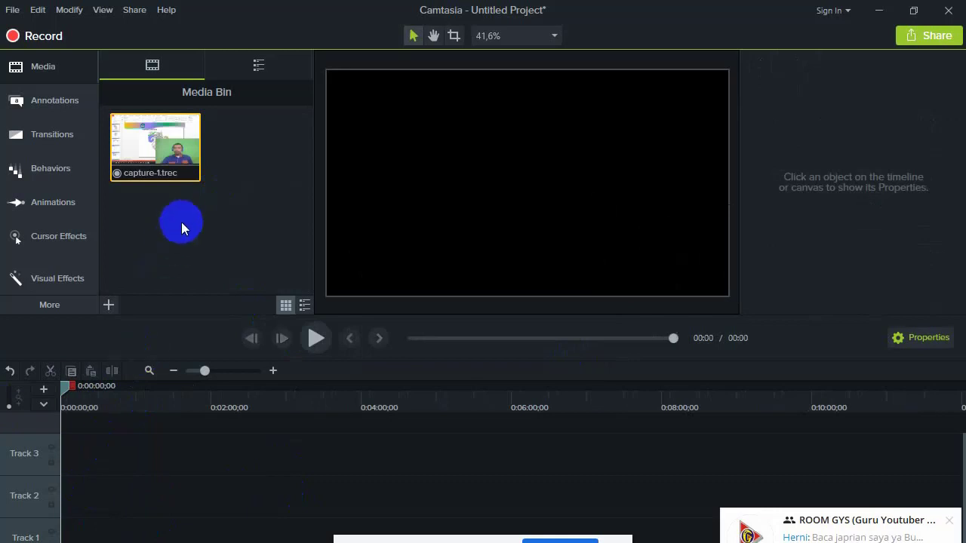
click(156, 159)
key(Delete)
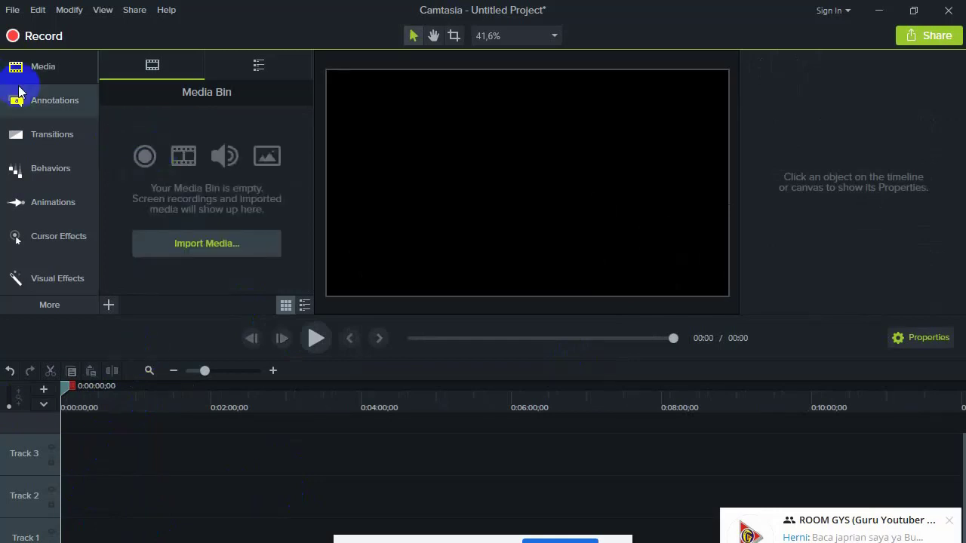
Import the "kelistrikan body dan tambahan" MP4 from the Listrik folder and place it at the start of Track 1.
click(212, 247)
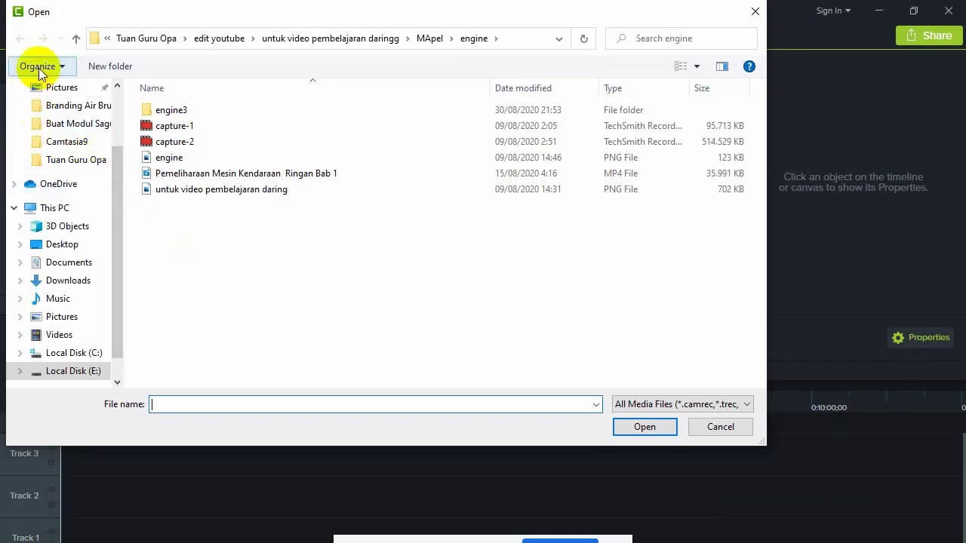
click(76, 39)
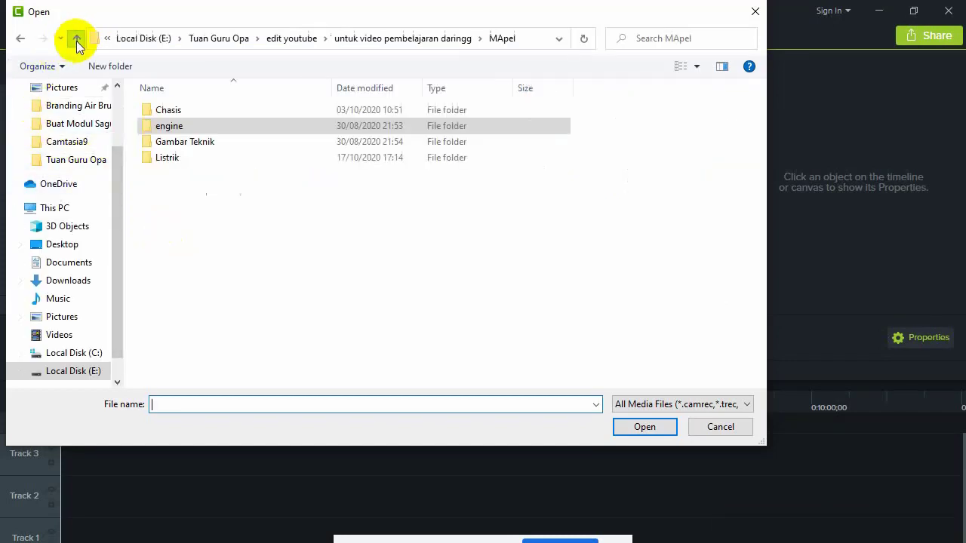
double_click(175, 156)
double_click(201, 113)
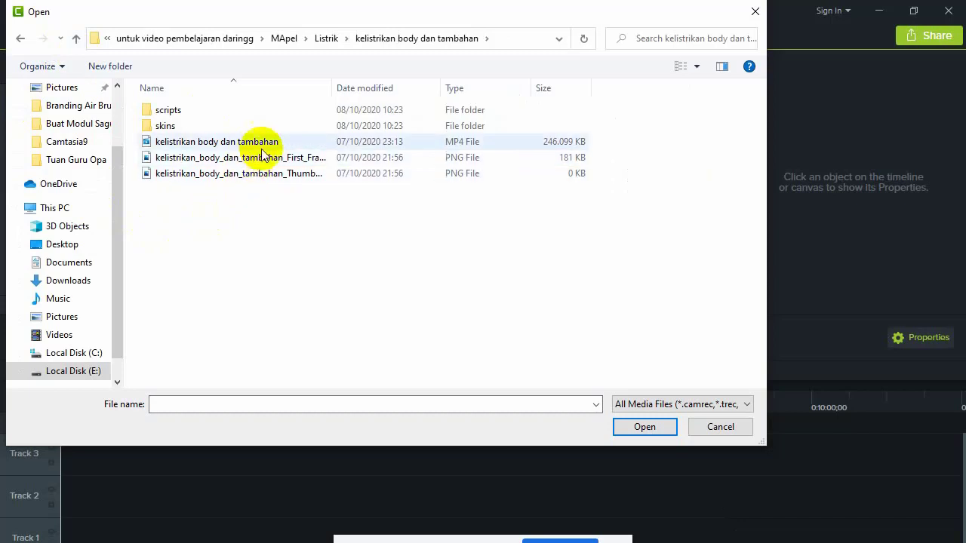
double_click(173, 144)
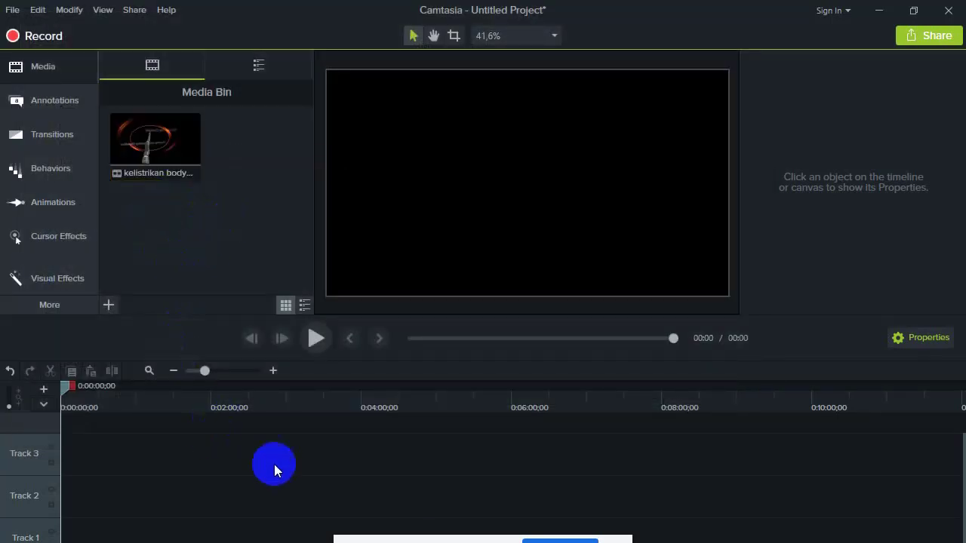
drag(140, 146, 94, 537)
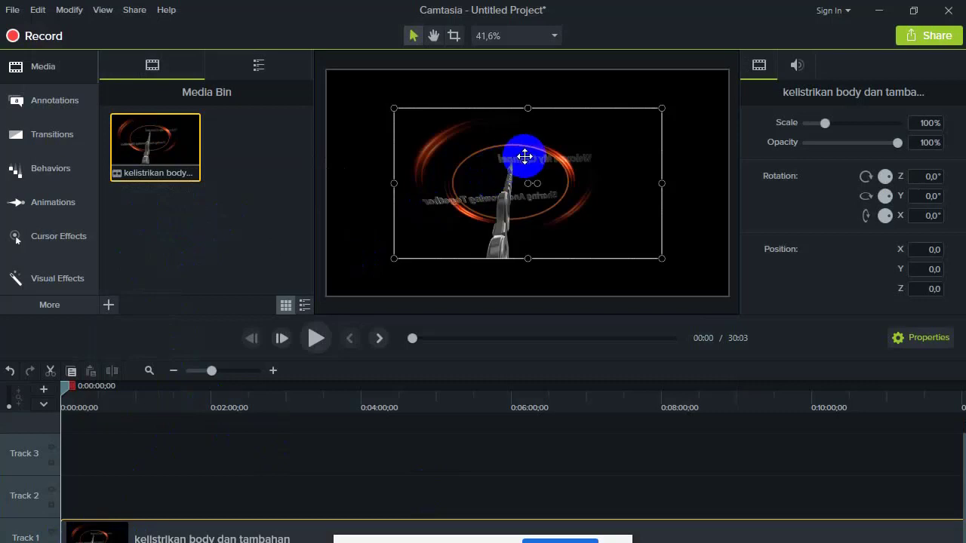
Check the canvas dimensions in the project settings without changing them.
right_click(679, 130)
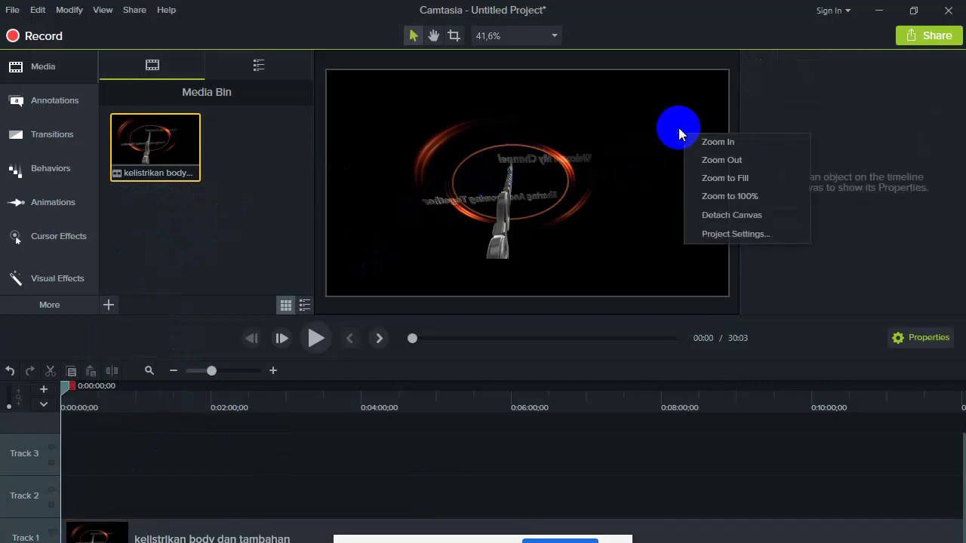
click(708, 235)
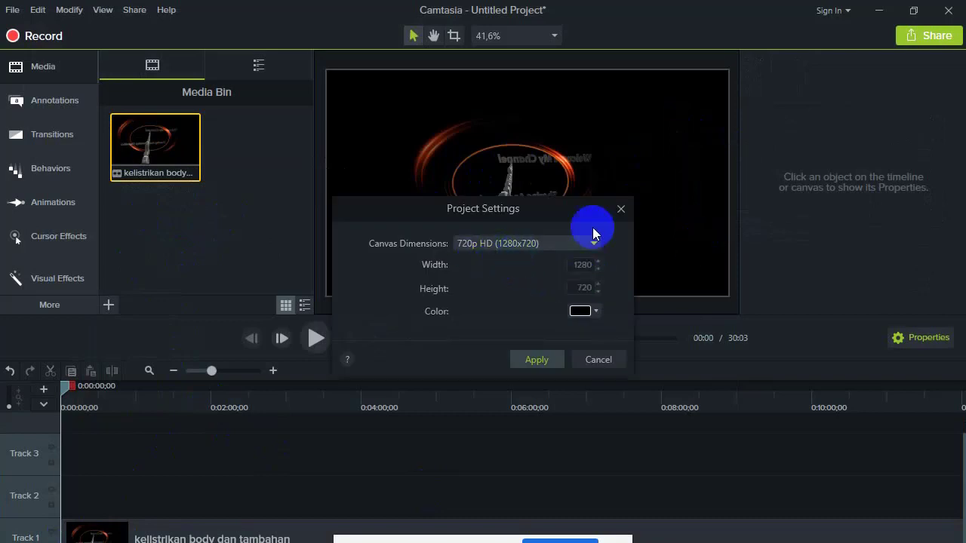
click(591, 361)
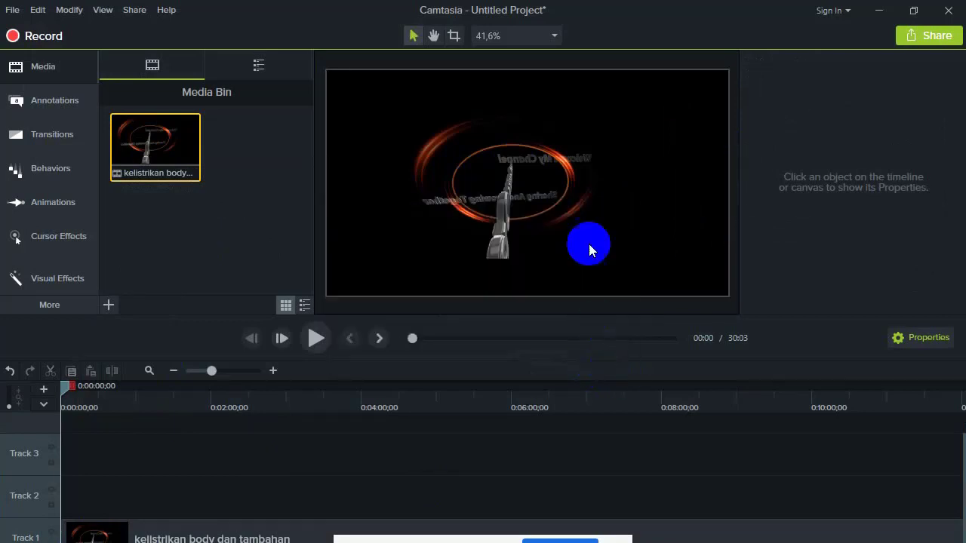
Enlarge the "kelistrikan body dan tambahan" clip to 150% scale so it fills the whole canvas.
click(498, 151)
drag(494, 149, 427, 113)
drag(590, 219, 687, 296)
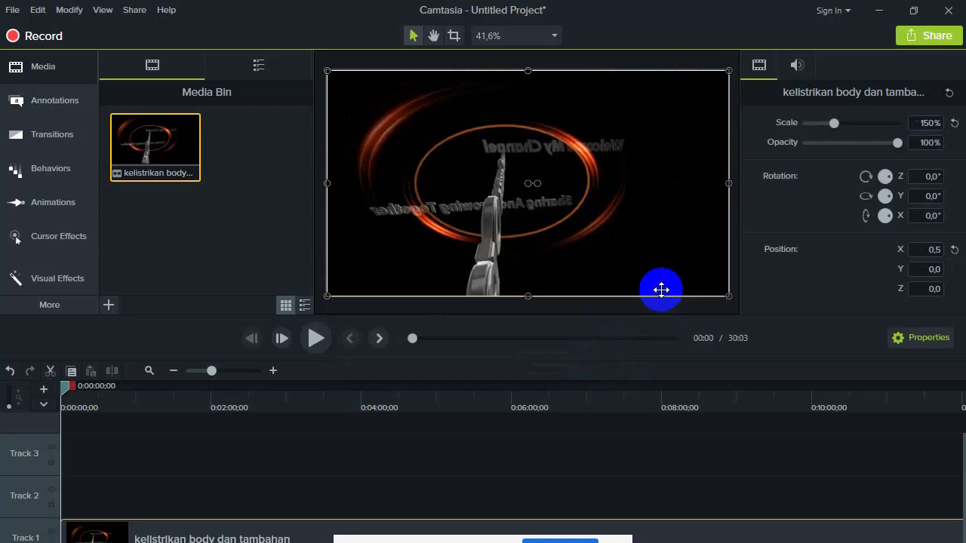
Play the "kelistrikan body dan tambahan" video from the start and raise the system volume to 92.
click(314, 344)
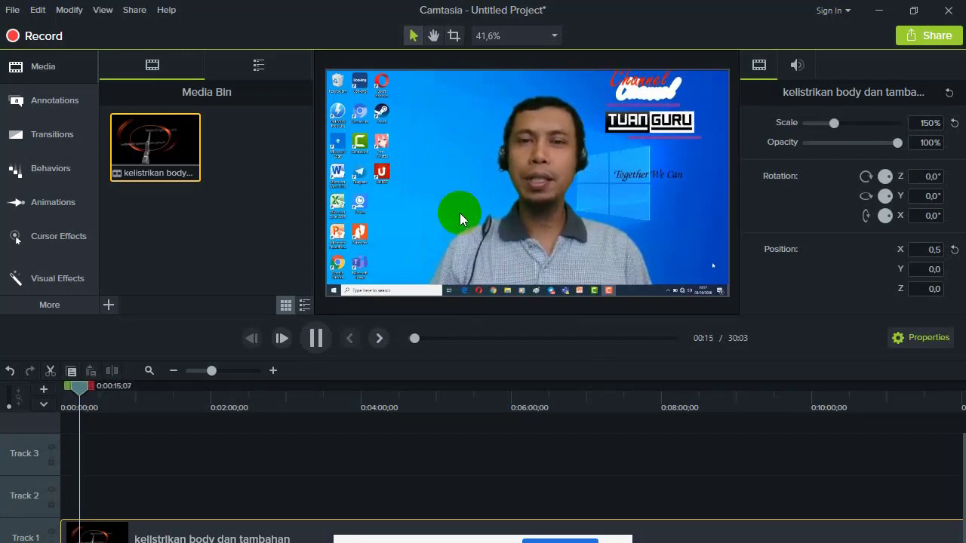
key(XF86AudioRaiseVolume)
key(XF86AudioRaiseVolume)
key(XF86AudioRaiseVolume)
key(XF86AudioRaiseVolume)
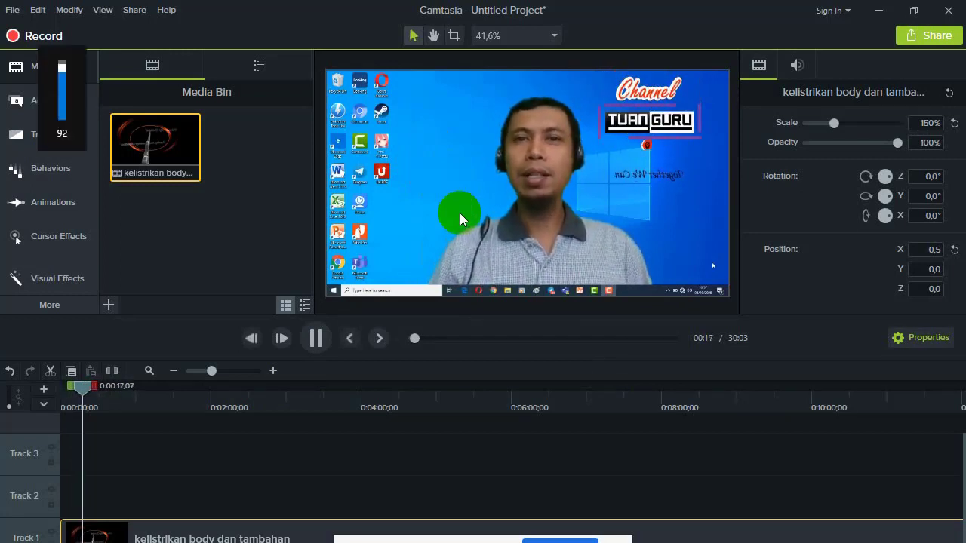
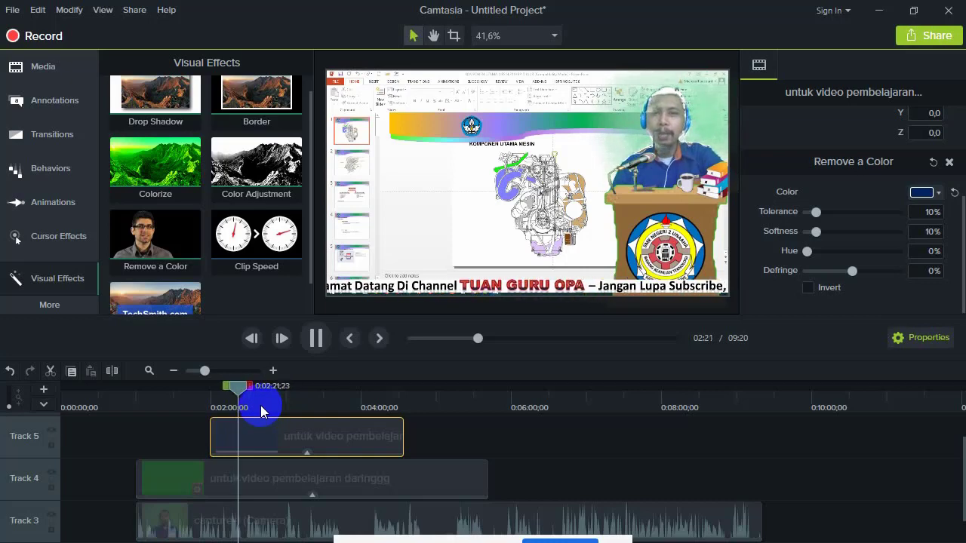
Pause the playback and open the "Lagu Khusus Youtube" folder inside "edit youtube" for a media import.
click(307, 345)
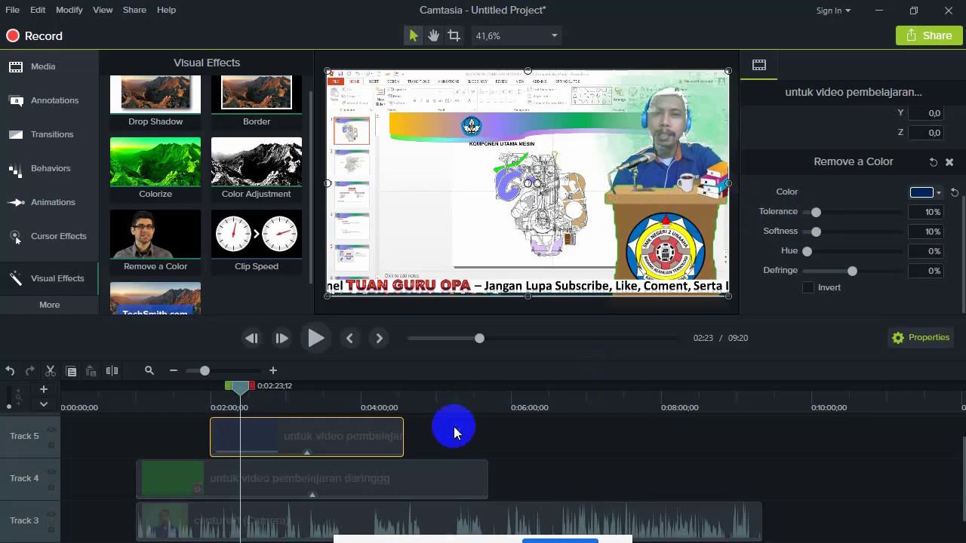
click(21, 66)
right_click(231, 243)
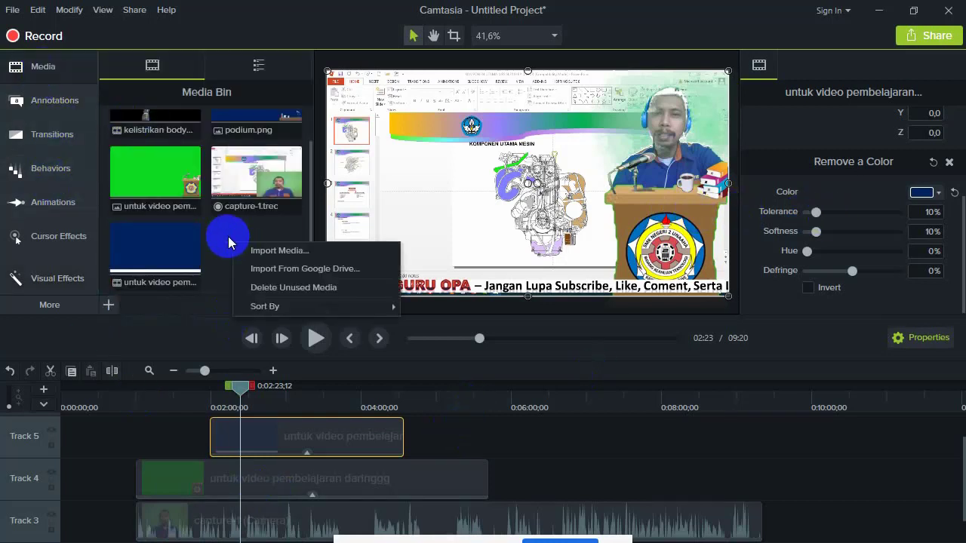
click(266, 250)
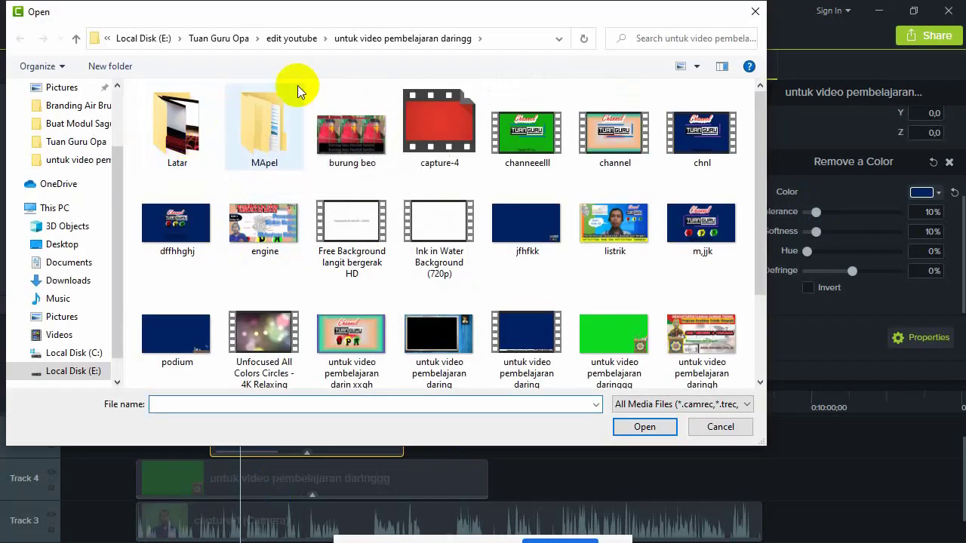
click(287, 38)
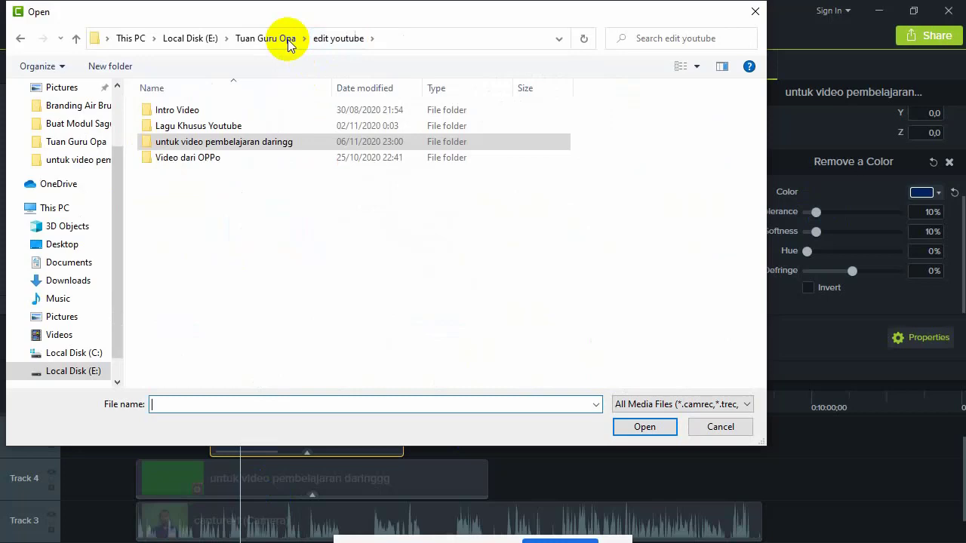
double_click(224, 126)
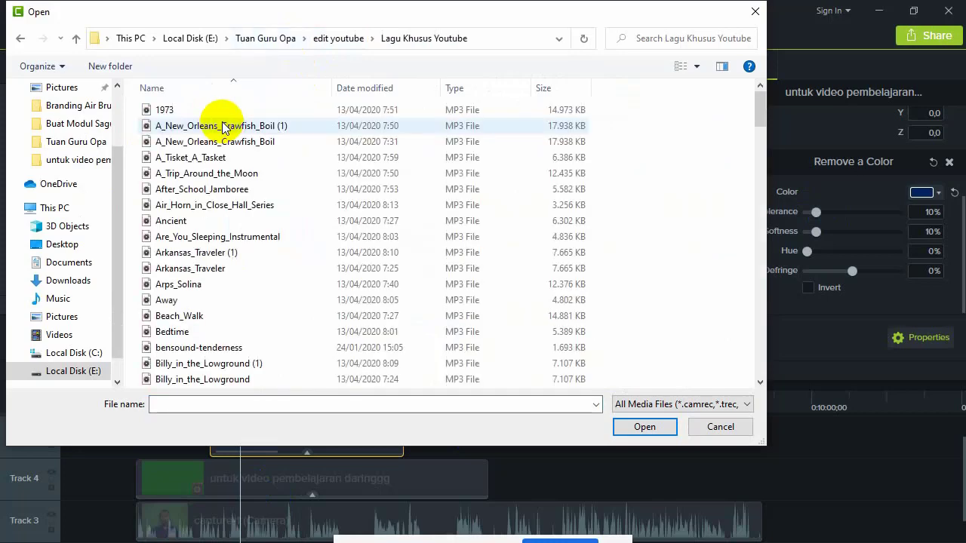
Import the Power_Shutoff, News_Room_News and London_Bridge_instrumental MP3 files together into the media bin.
scroll(277, 250, down, 4)
scroll(255, 247, down, 5)
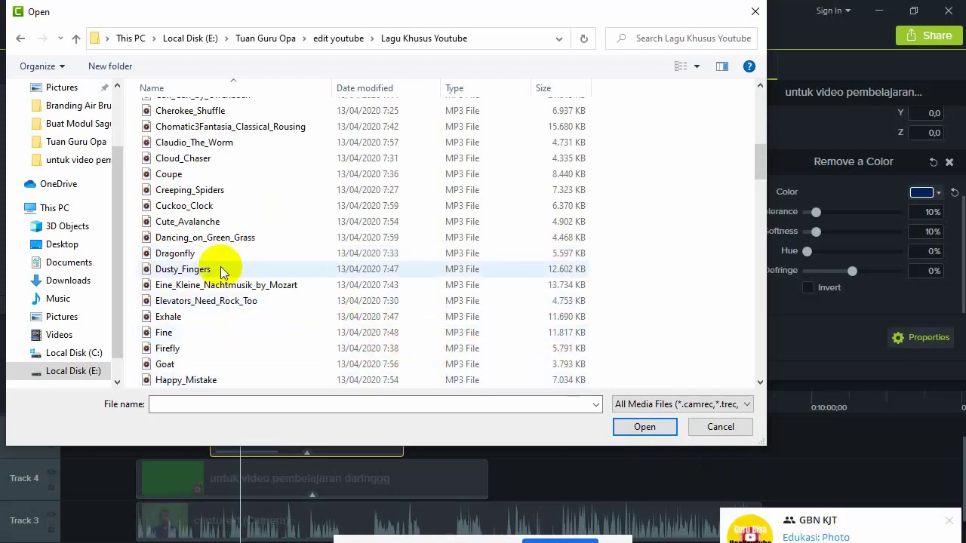
scroll(205, 280, down, 4)
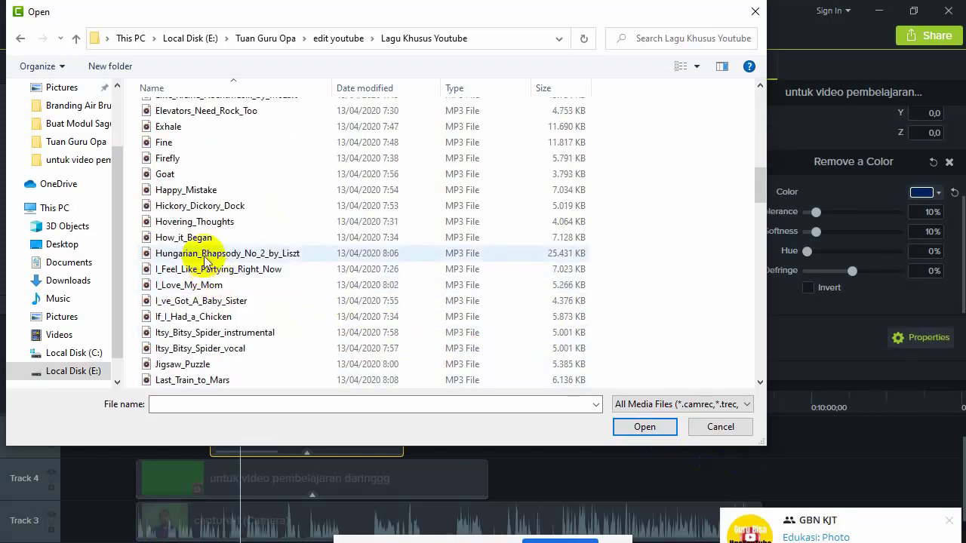
scroll(203, 249, down, 5)
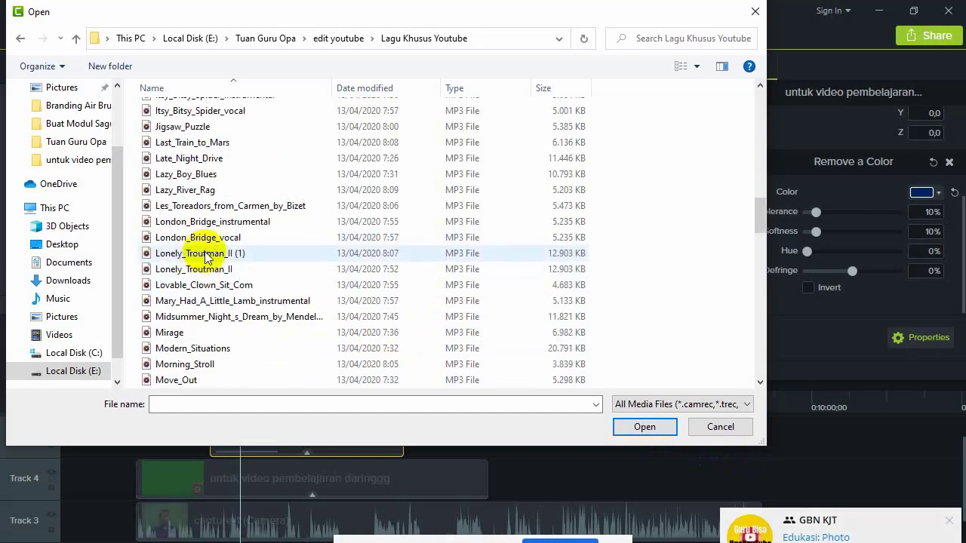
scroll(206, 256, down, 3)
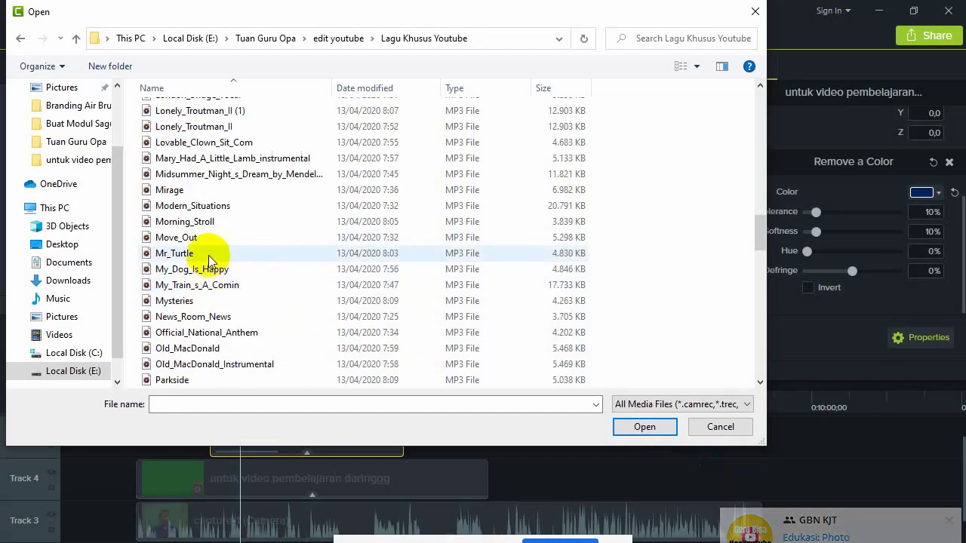
scroll(210, 260, down, 3)
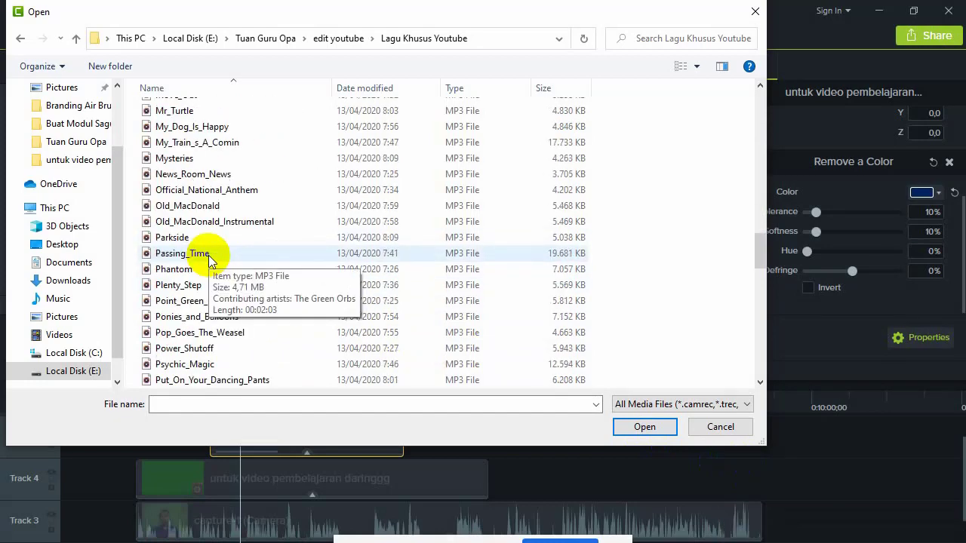
click(214, 350)
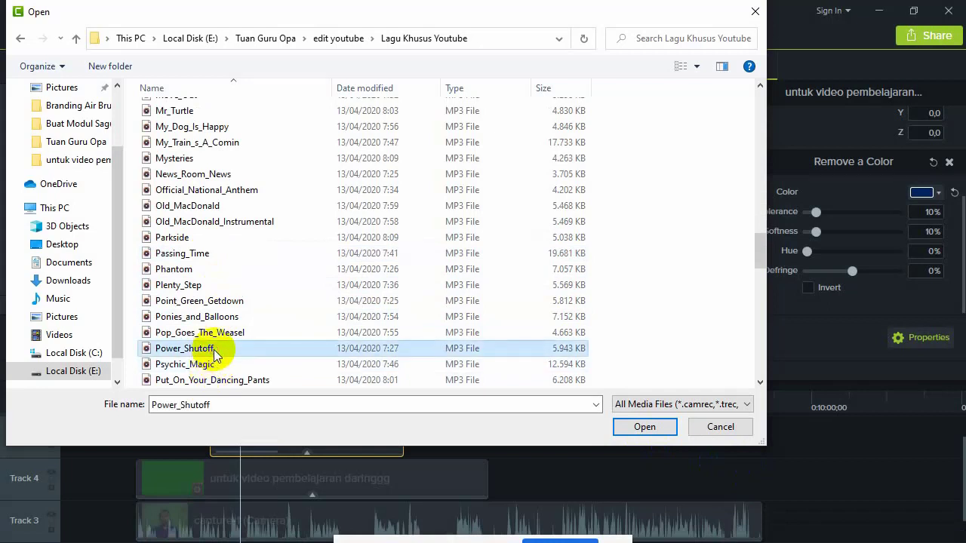
ctrl+click(207, 178)
scroll(207, 178, up, 4)
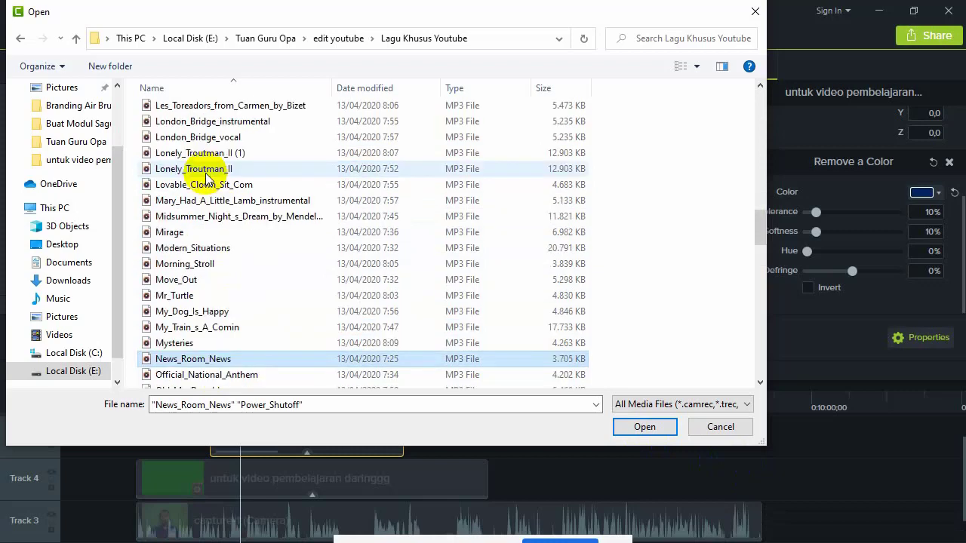
ctrl+click(216, 123)
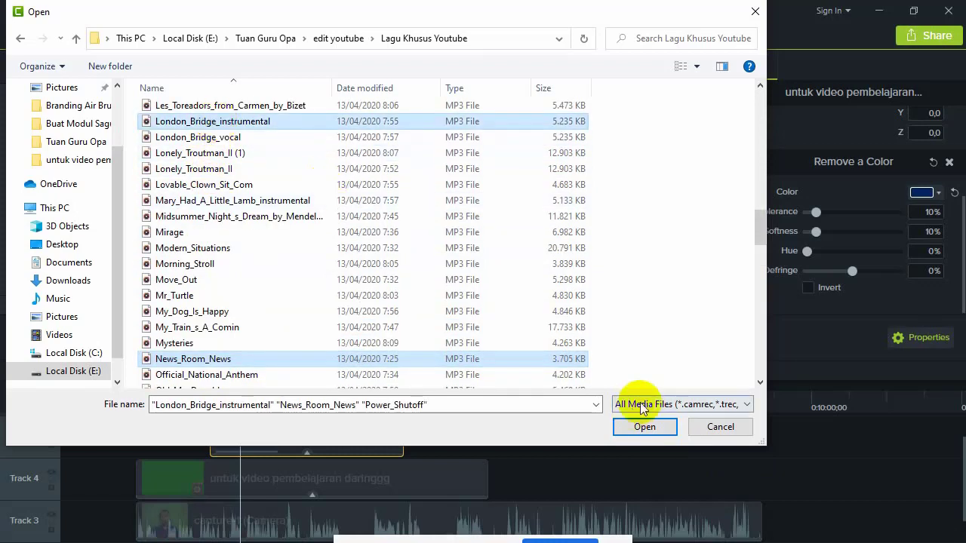
click(645, 426)
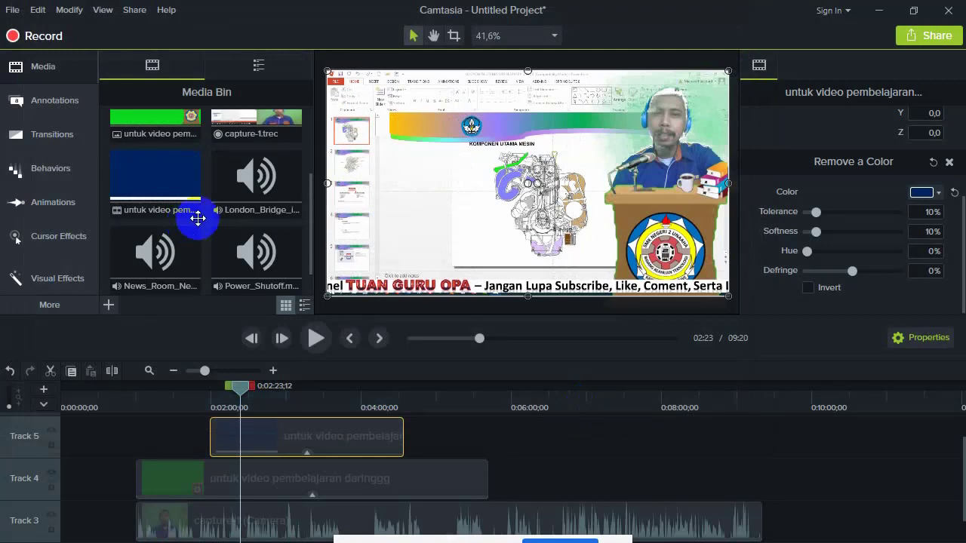
Preview the London_Bridge_instrumental audio from the media bin.
click(227, 208)
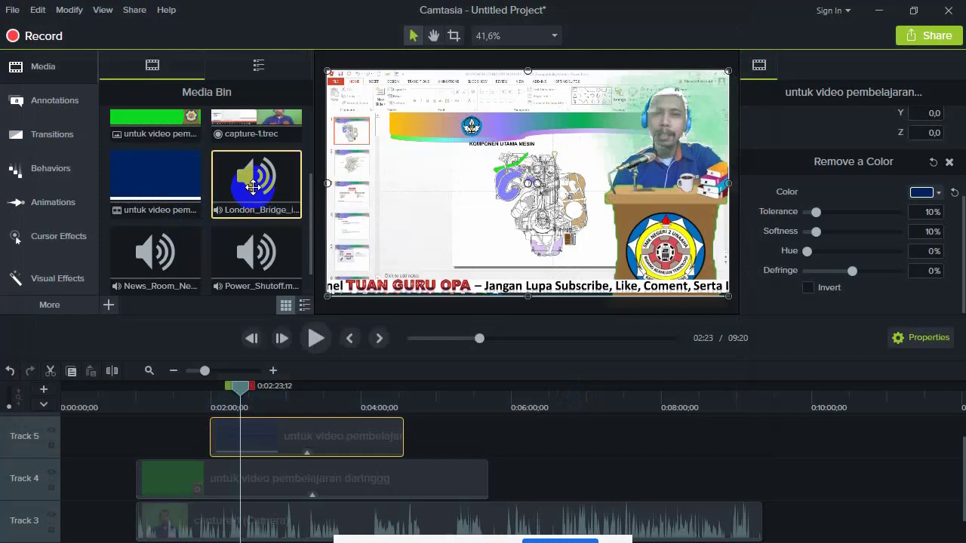
double_click(253, 188)
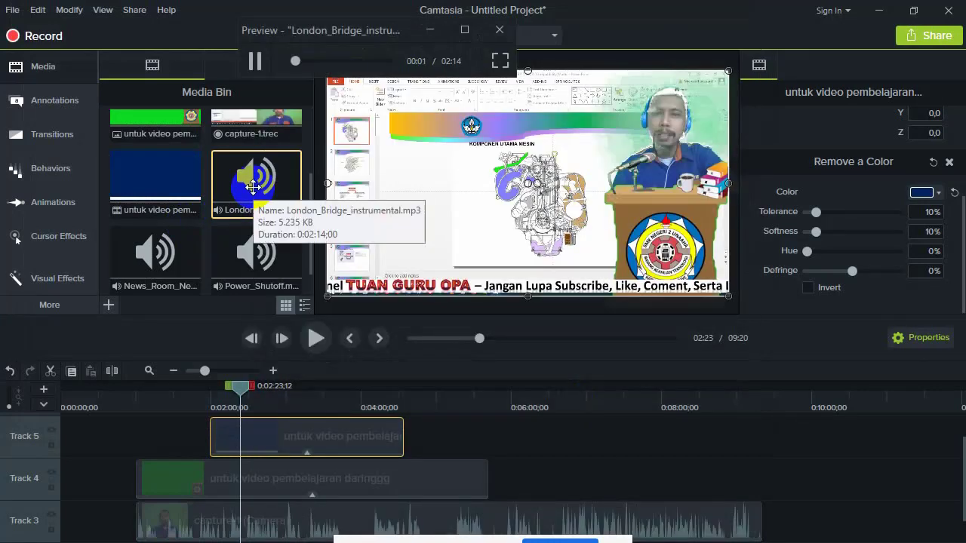
Stop the London_Bridge_instrumental preview and preview the News_Room_News and Power_Shutoff audio files from the media bin.
click(255, 65)
double_click(162, 280)
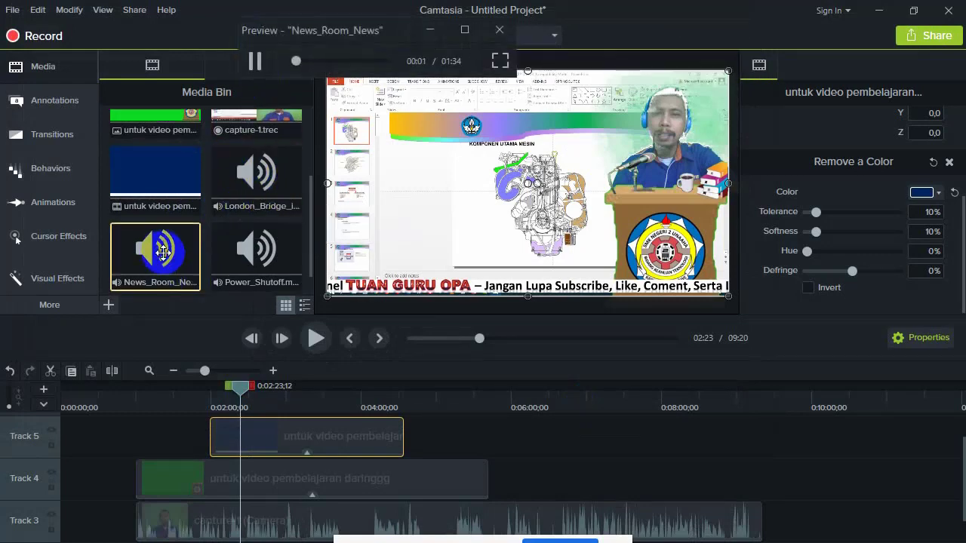
click(254, 86)
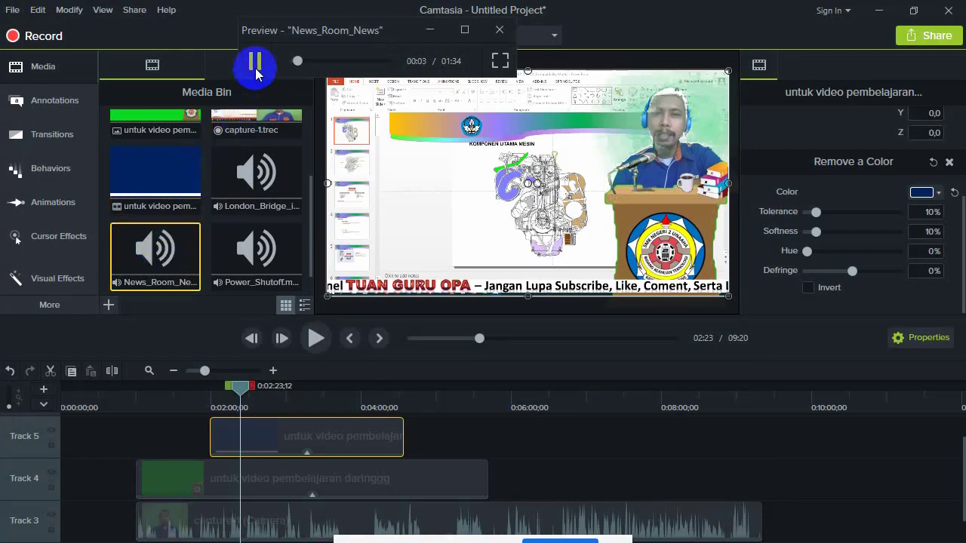
double_click(259, 256)
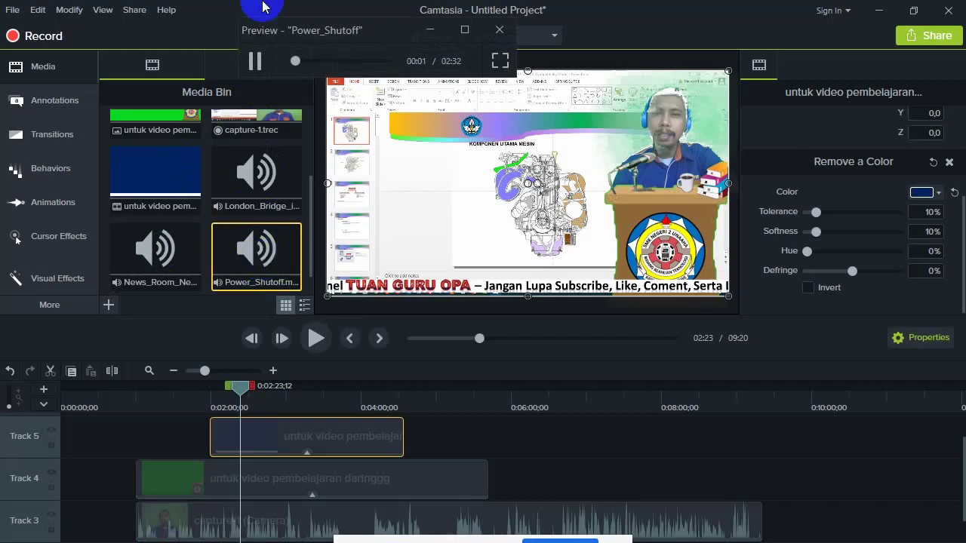
click(255, 61)
Add London_Bridge_instrumental on Track 6 aligned with the start of the Track 5 clip, and lower its volume to near the minimum.
click(278, 186)
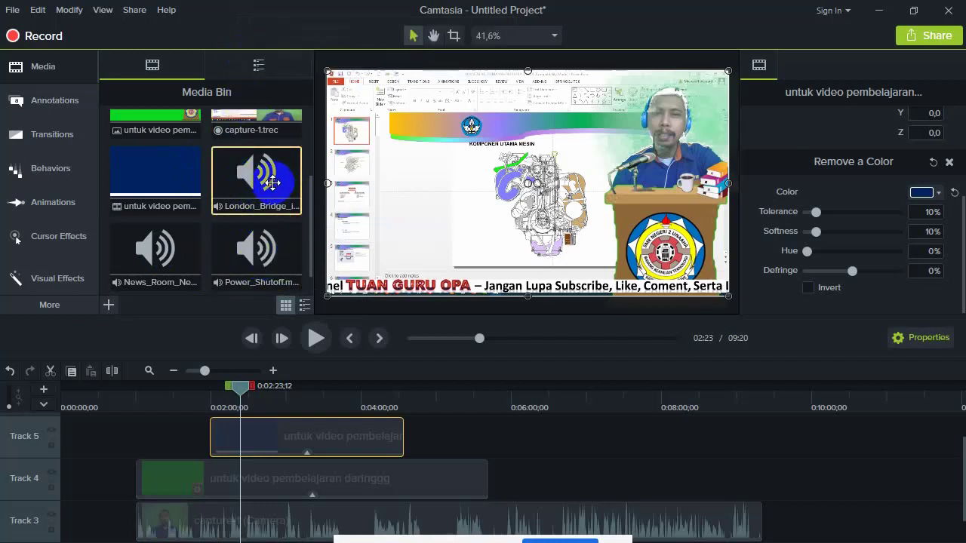
drag(257, 198, 488, 440)
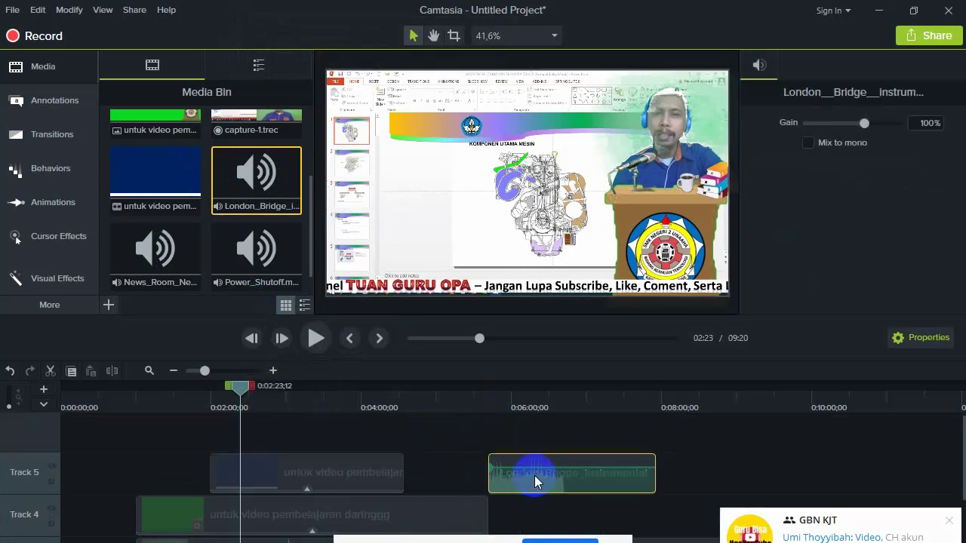
drag(535, 479, 271, 444)
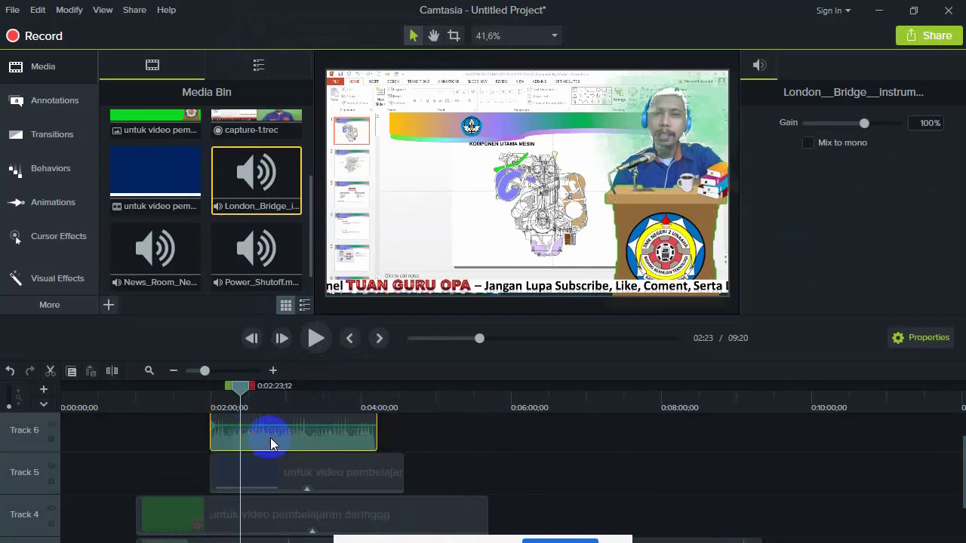
drag(283, 426, 290, 443)
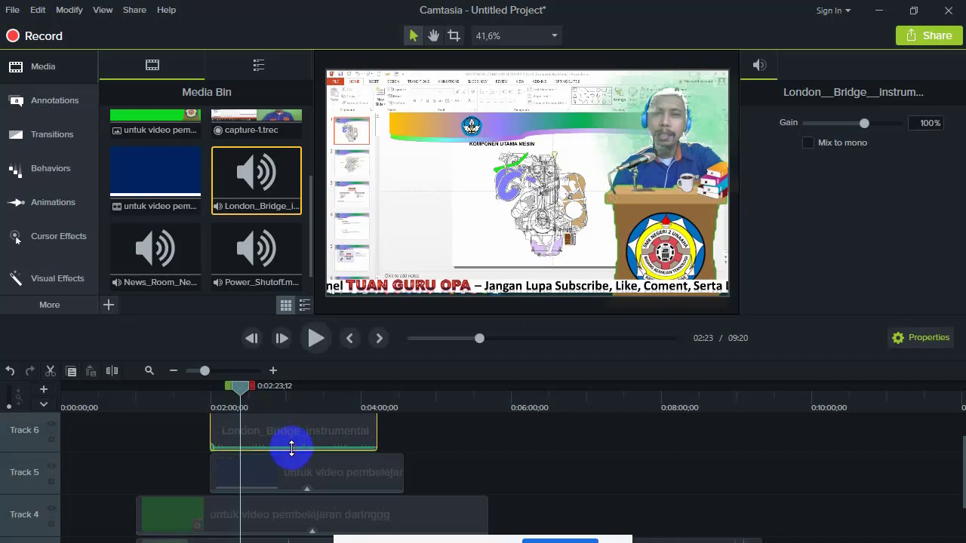
Play the timeline from 02:23 to check the background music against the narration, and pause at 02:37.
click(319, 340)
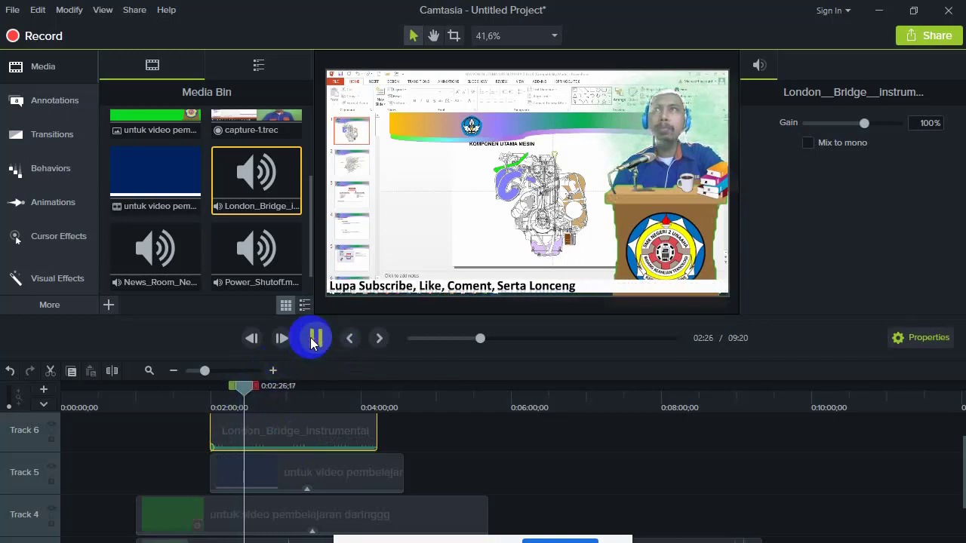
scroll(302, 480, down, 1)
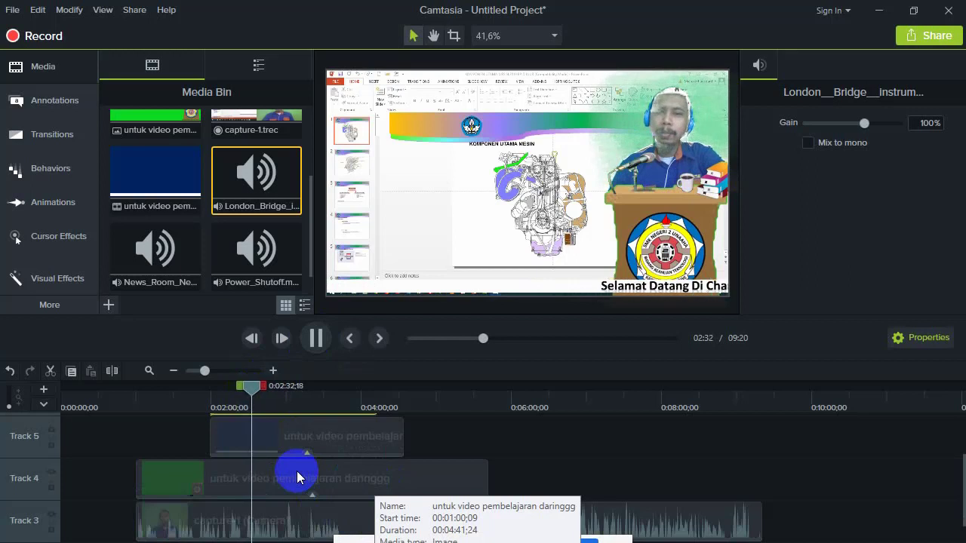
click(315, 339)
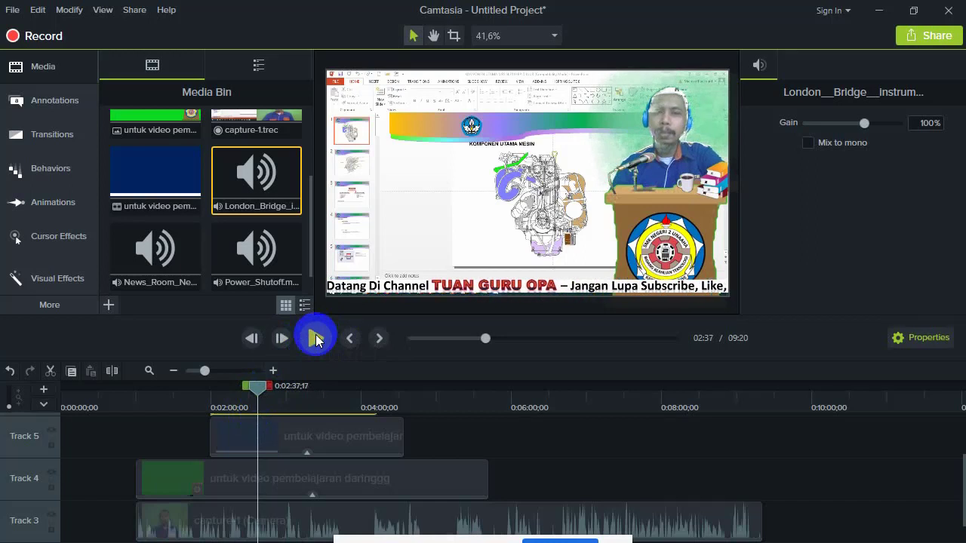
click(272, 445)
right_click(272, 446)
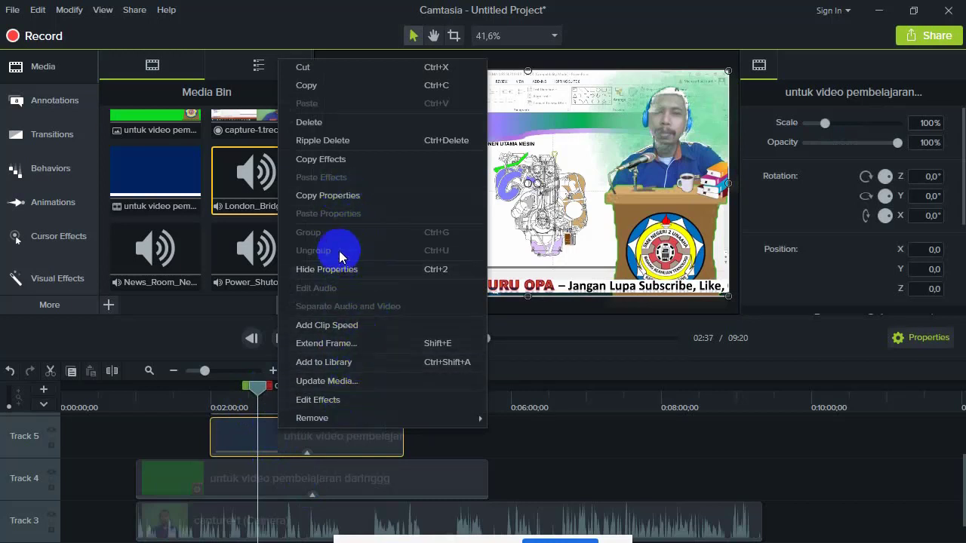
click(259, 443)
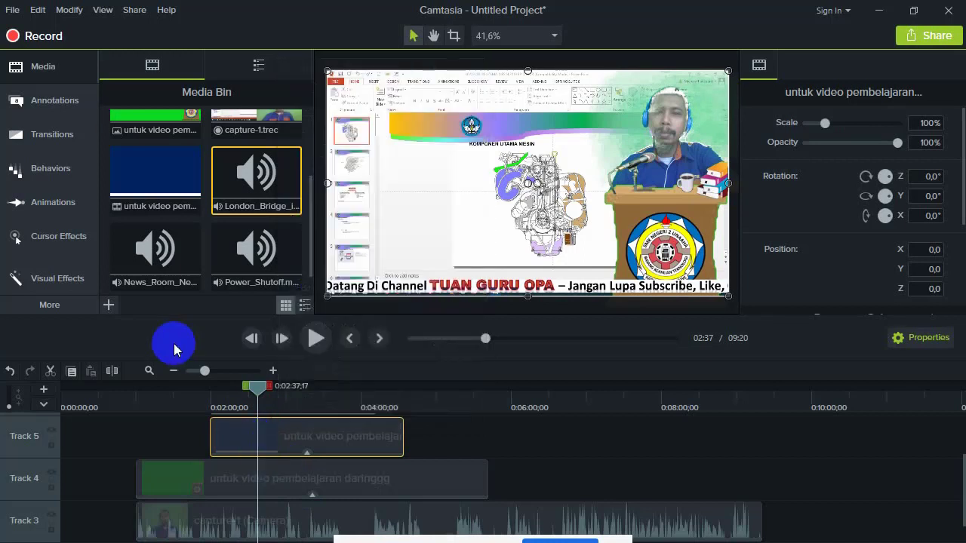
Browse the audio effects and try to apply Fade Out to the text overlay clip on Track 5.
click(47, 305)
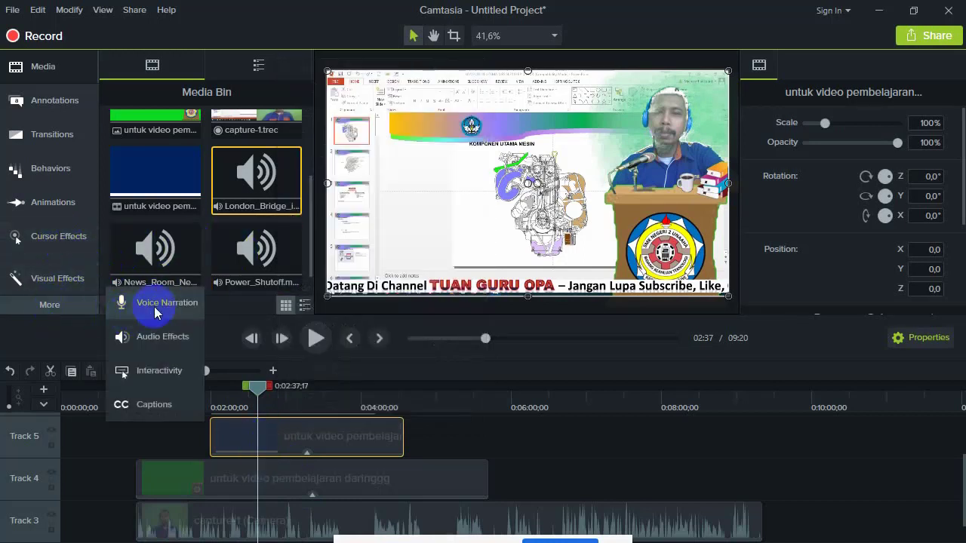
click(156, 337)
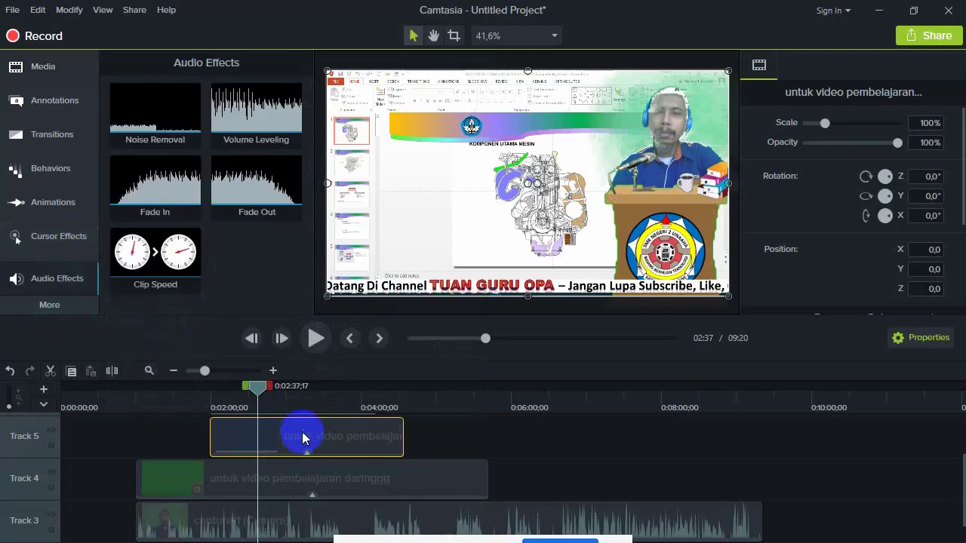
click(149, 169)
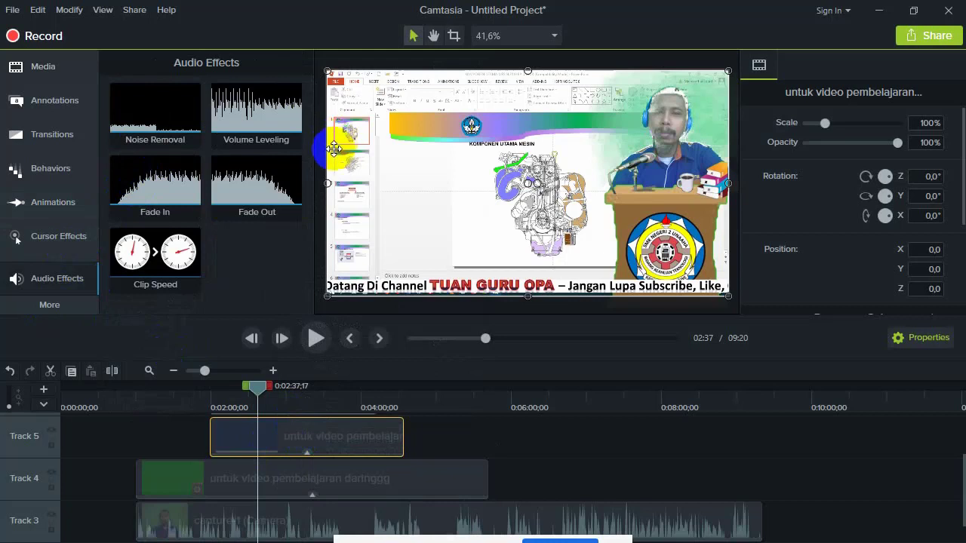
click(276, 134)
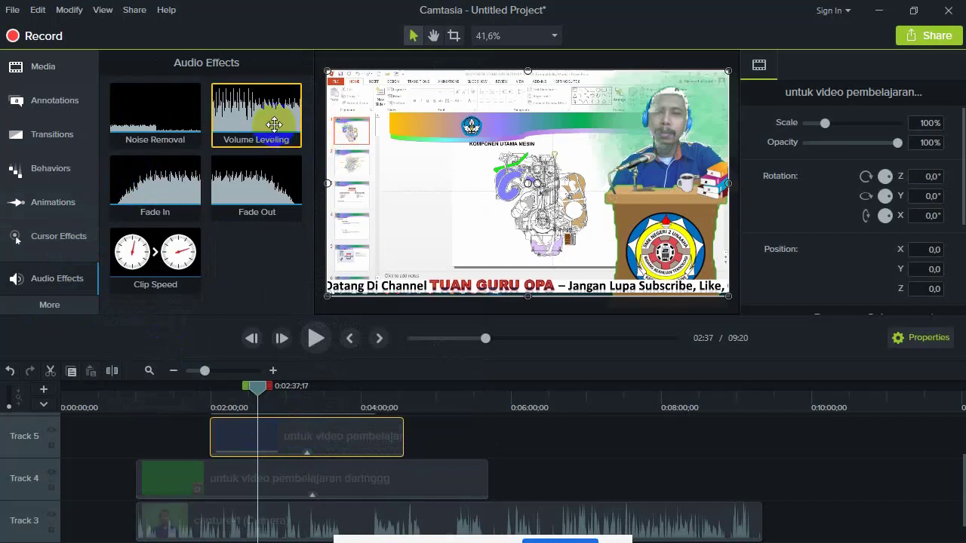
click(295, 193)
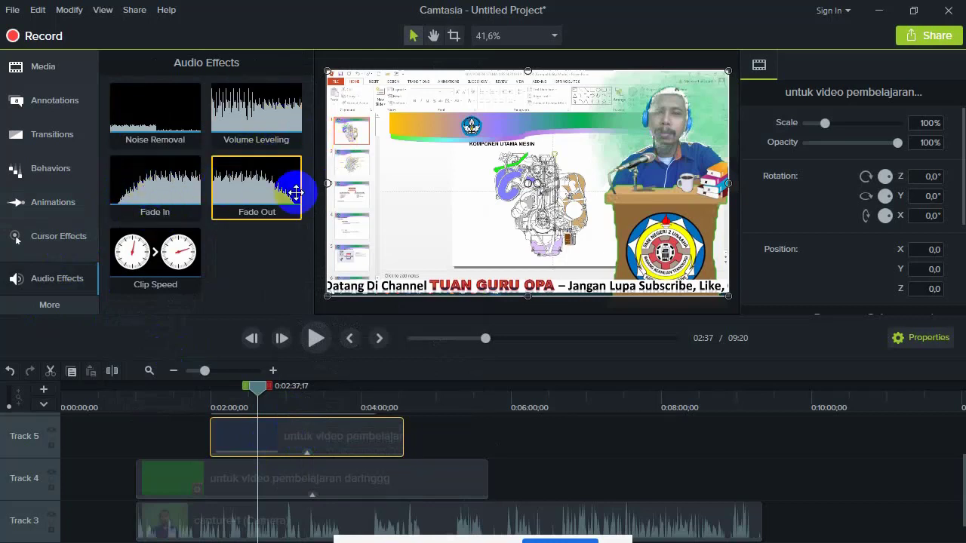
drag(257, 193, 306, 455)
right_click(310, 429)
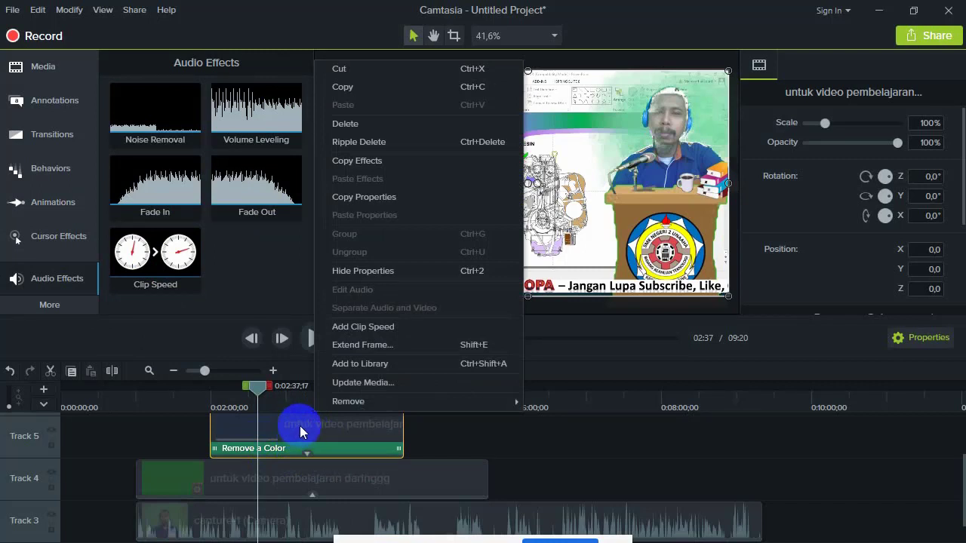
click(300, 432)
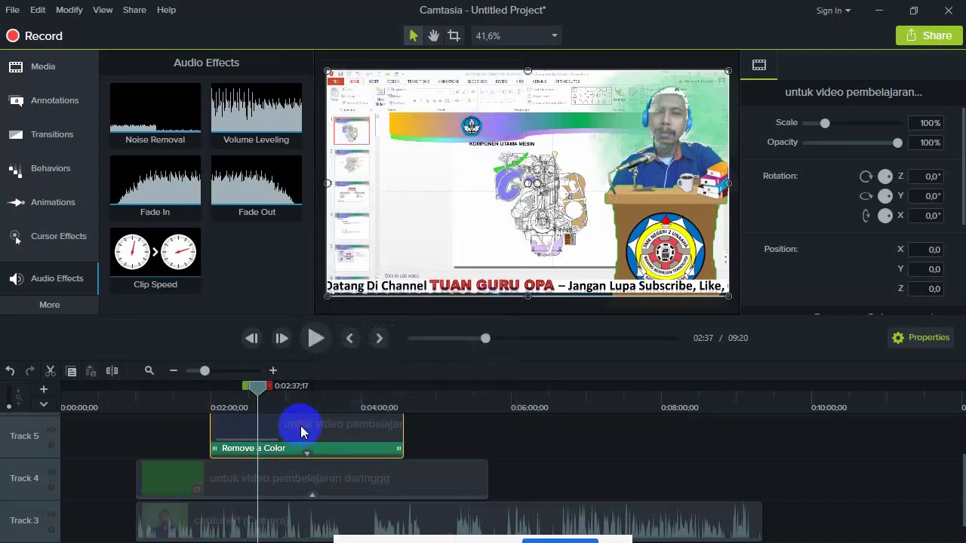
Edit the audio of the capture-1 (Camera) clip on Track 3, set its volume to 318%, and play it back.
click(431, 478)
click(345, 518)
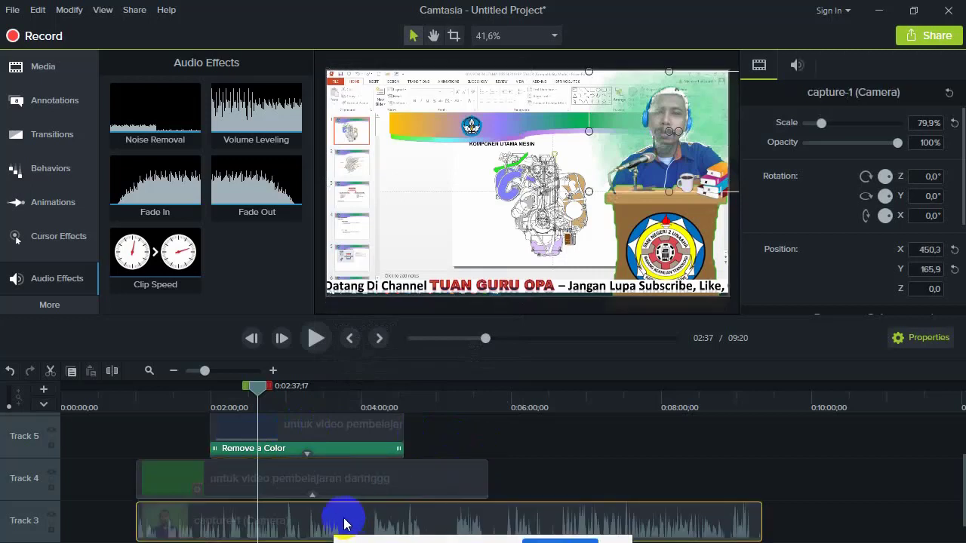
right_click(306, 534)
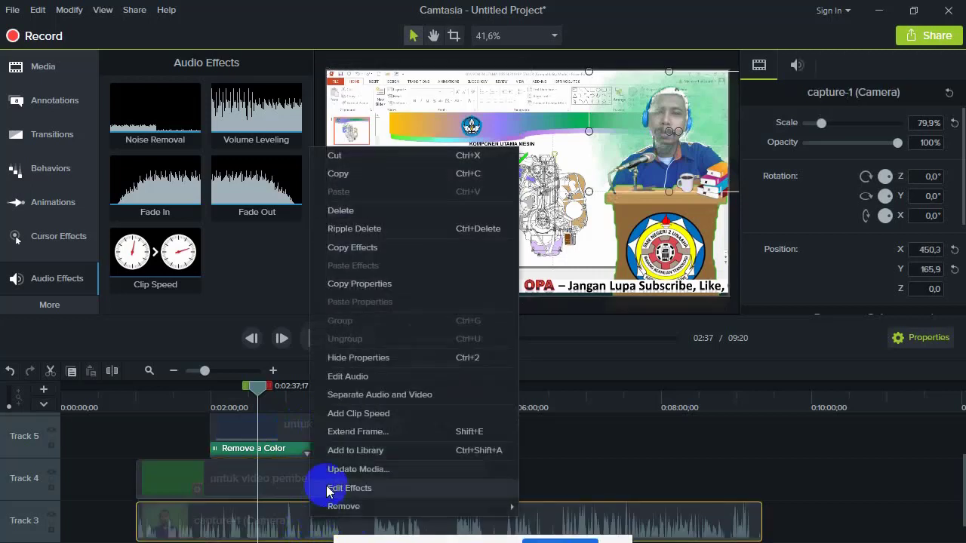
click(369, 377)
drag(299, 521, 298, 507)
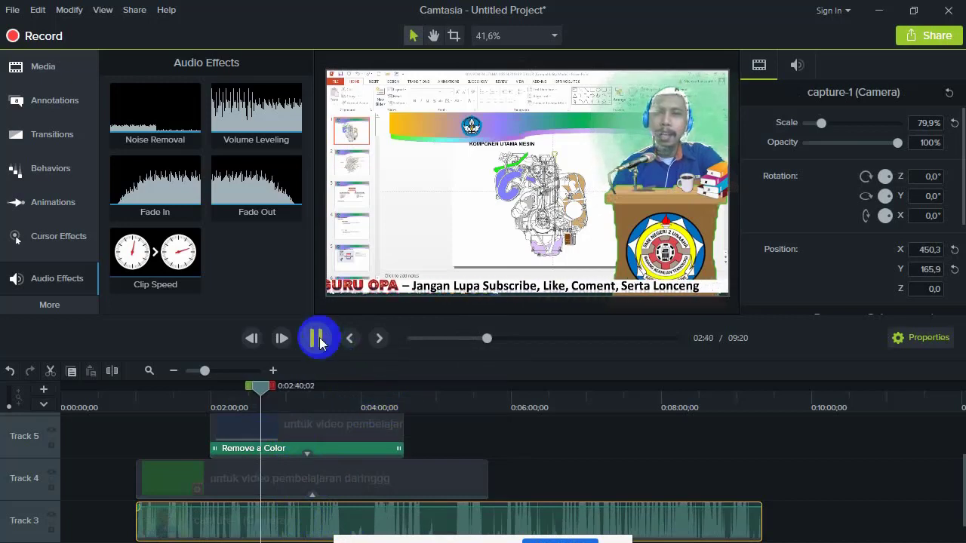
click(319, 510)
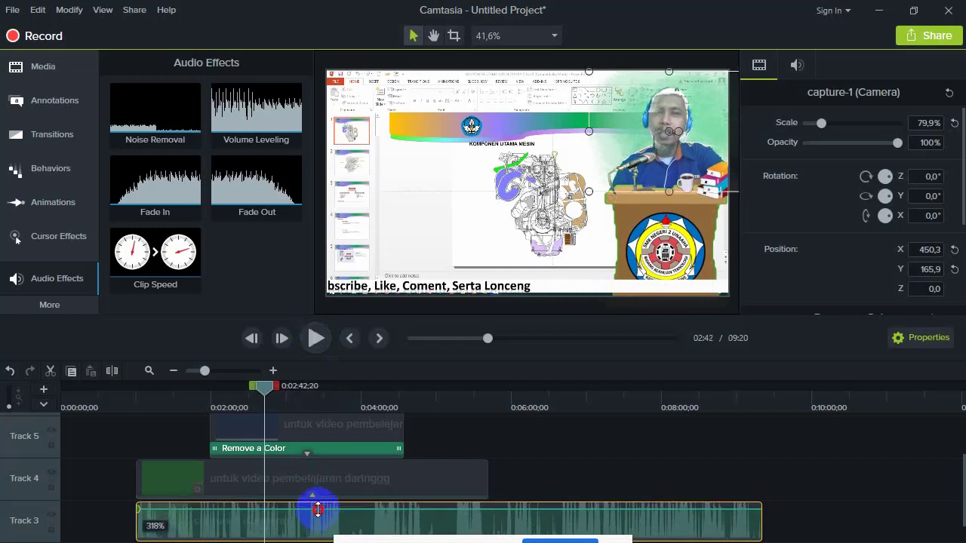
click(316, 338)
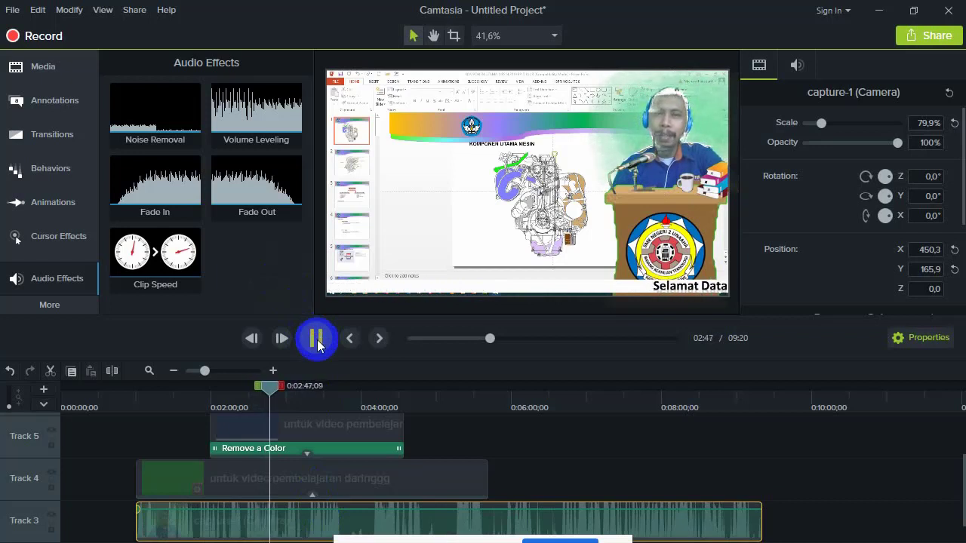
click(318, 345)
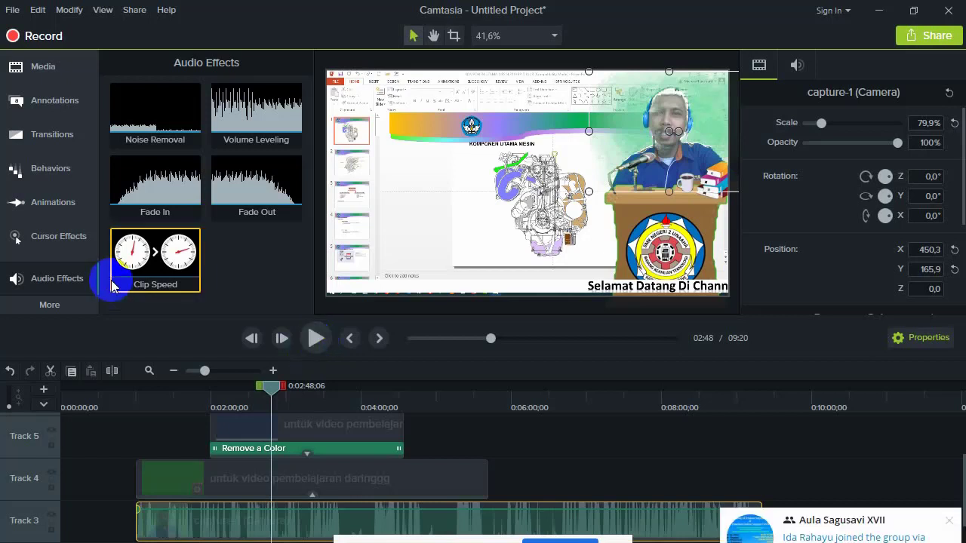
Check the Google Meet call in the browser and switch back to the Camtasia 9 project.
click(54, 305)
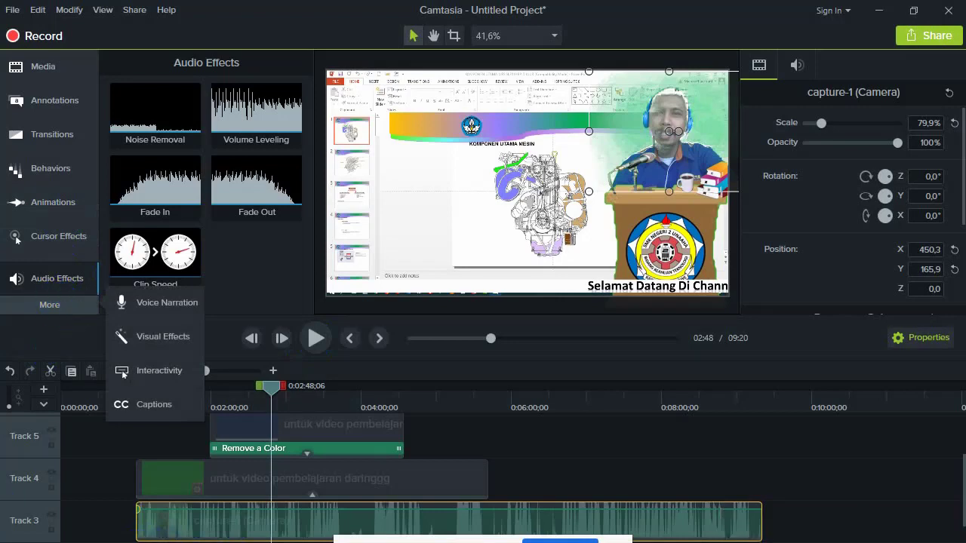
click(253, 508)
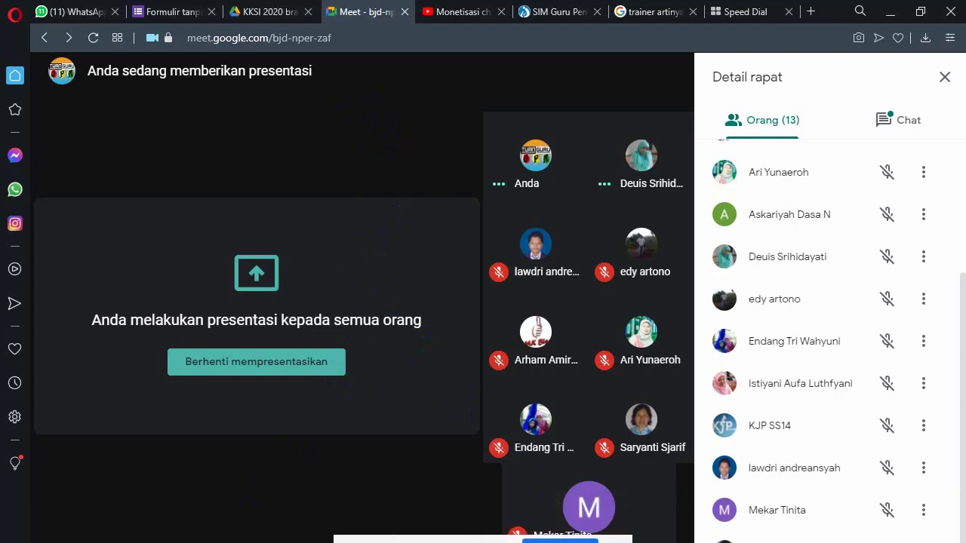
mouse_move(783, 540)
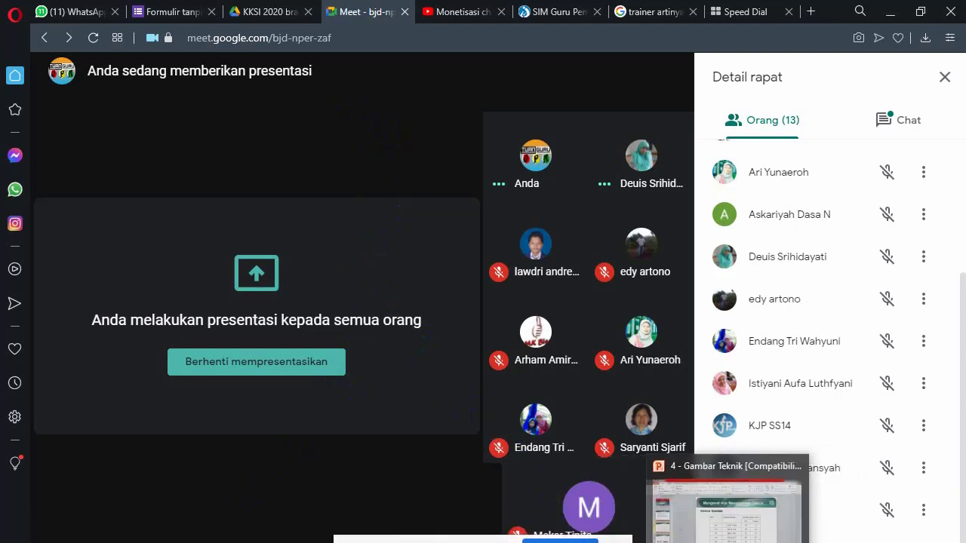
mouse_move(738, 540)
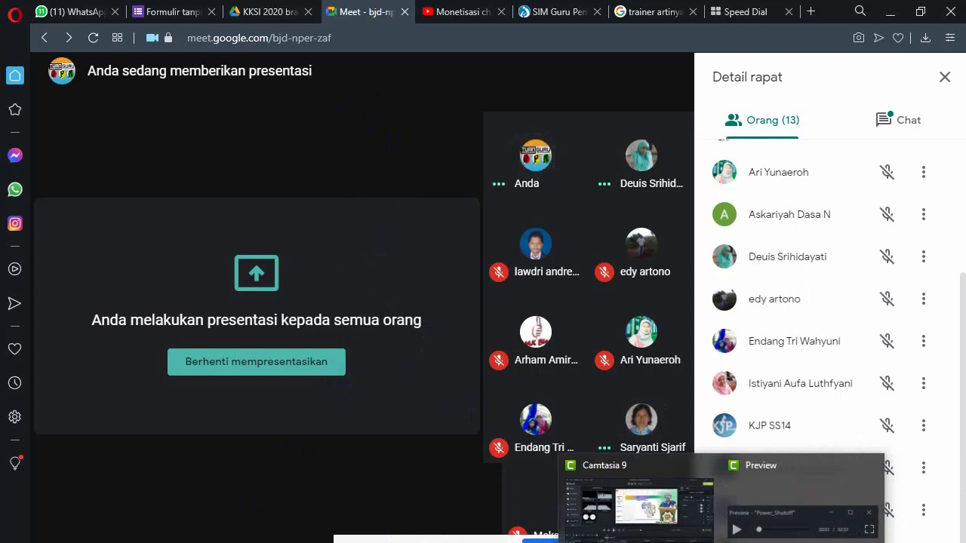
click(657, 521)
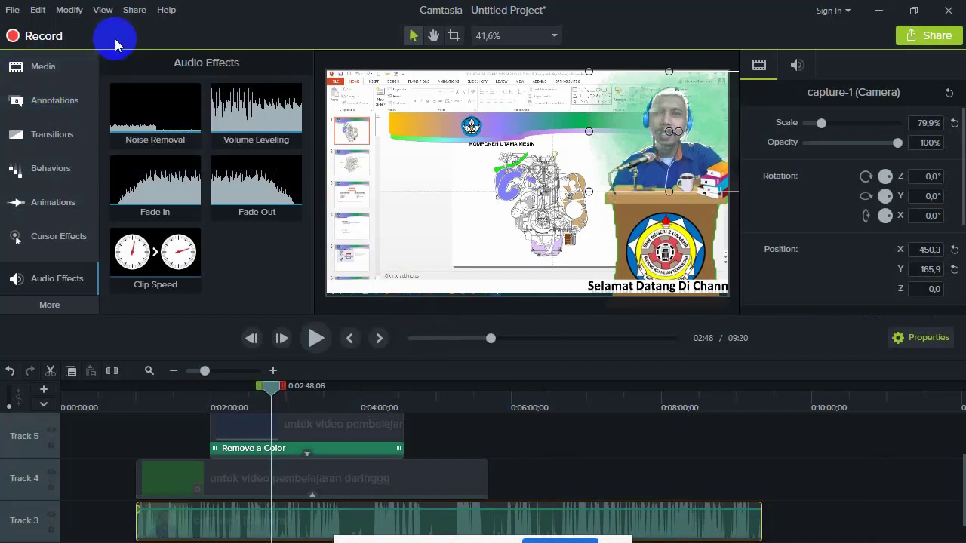
Try to export the finished project as a local video file.
click(136, 10)
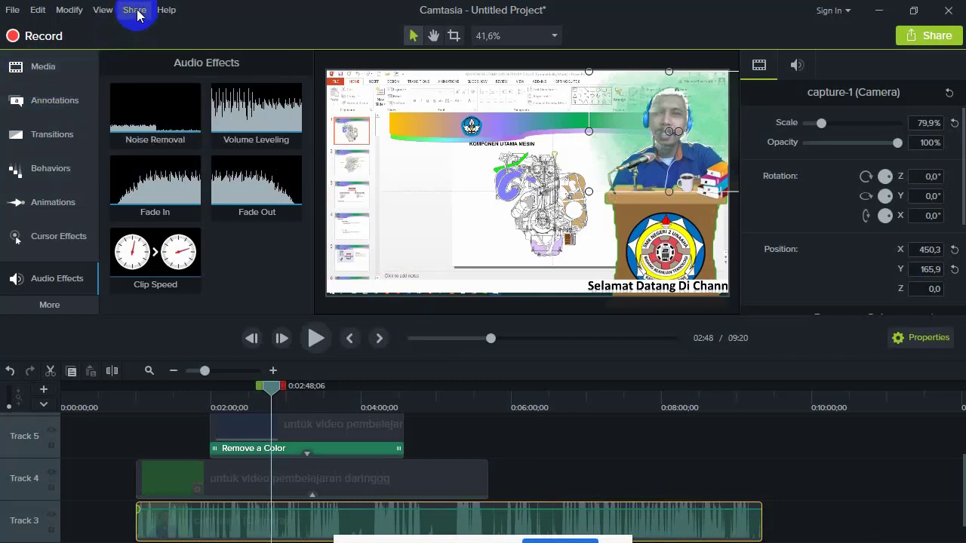
click(136, 10)
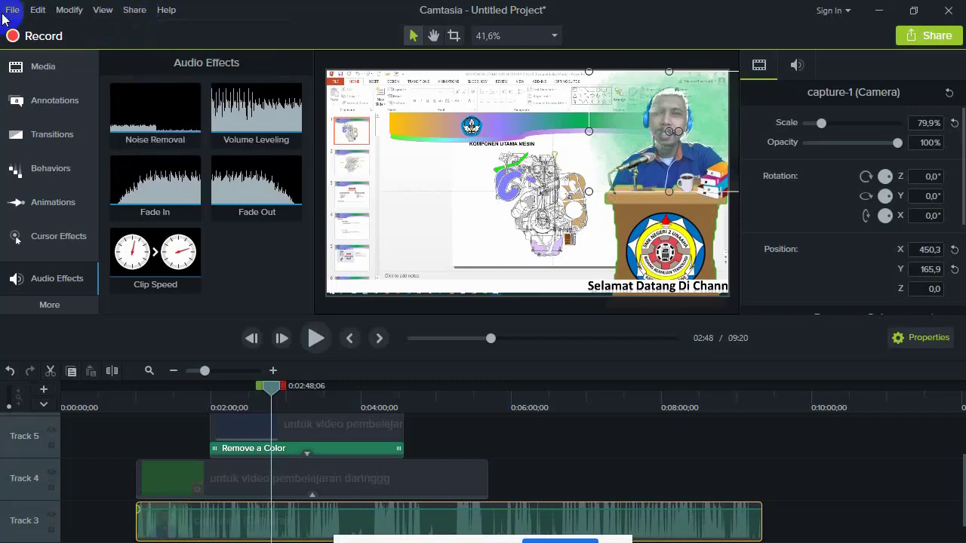
click(133, 11)
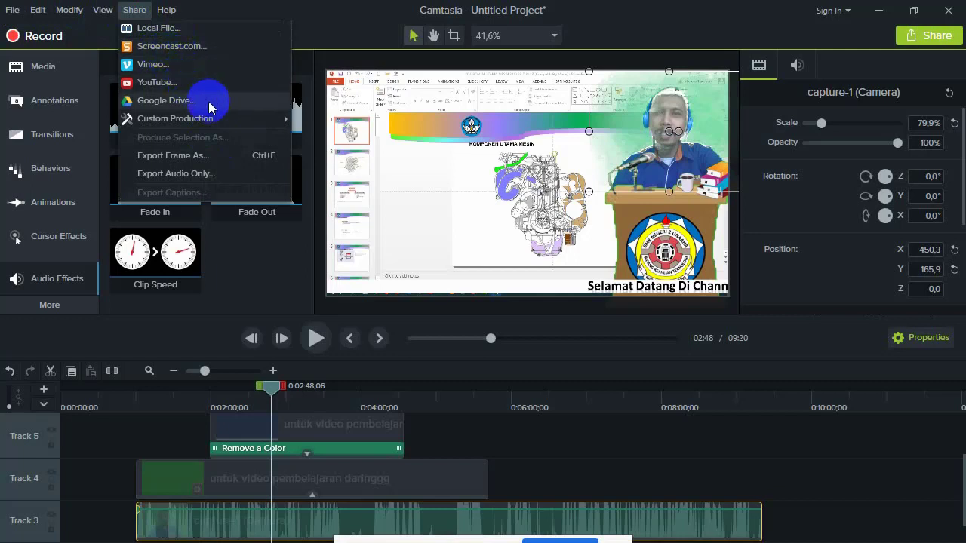
click(186, 30)
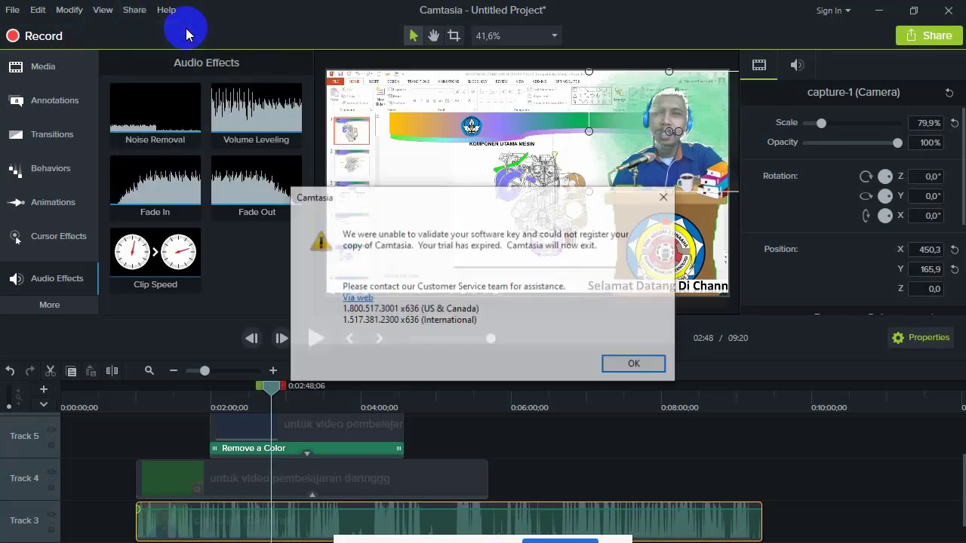
click(653, 367)
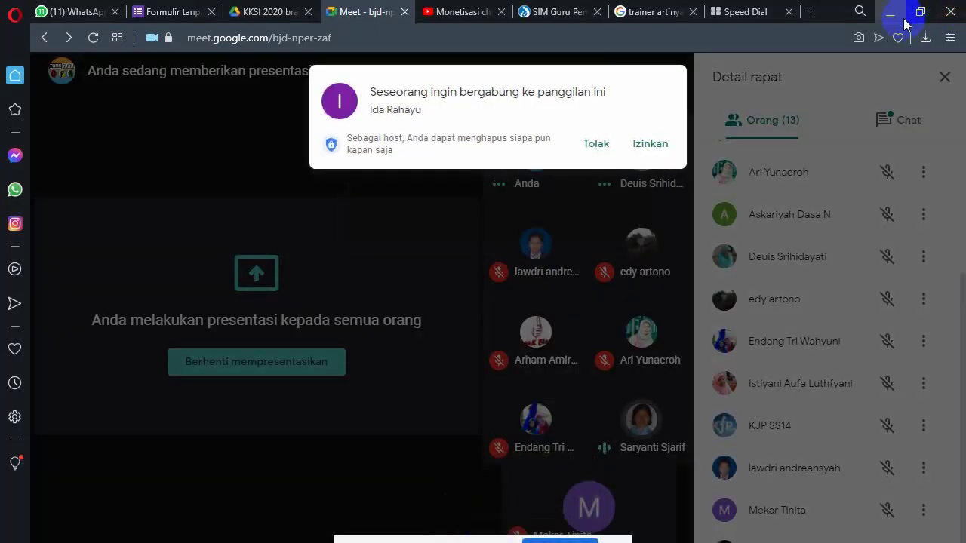
Admit the waiting participant to the Google Meet call and minimise the open windows to reach the desktop.
click(652, 146)
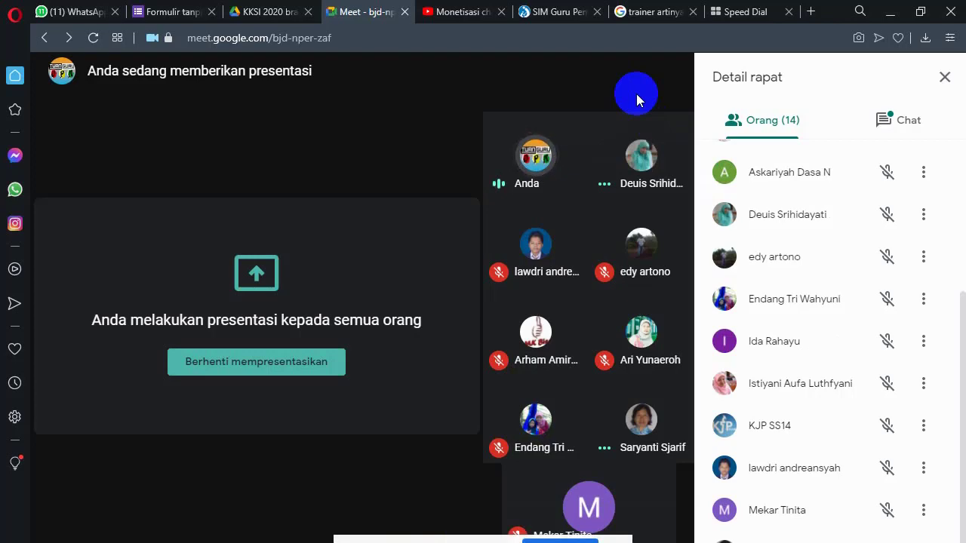
click(891, 22)
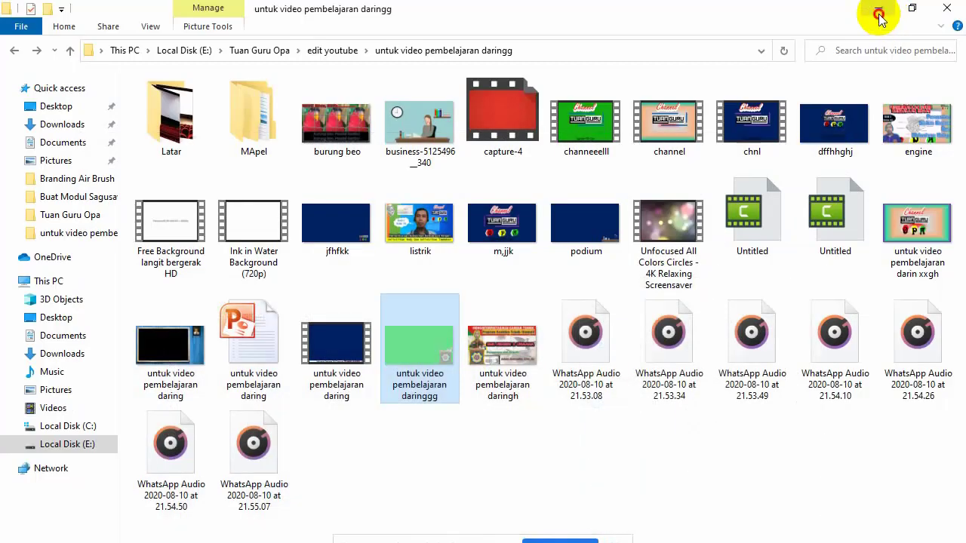
click(879, 10)
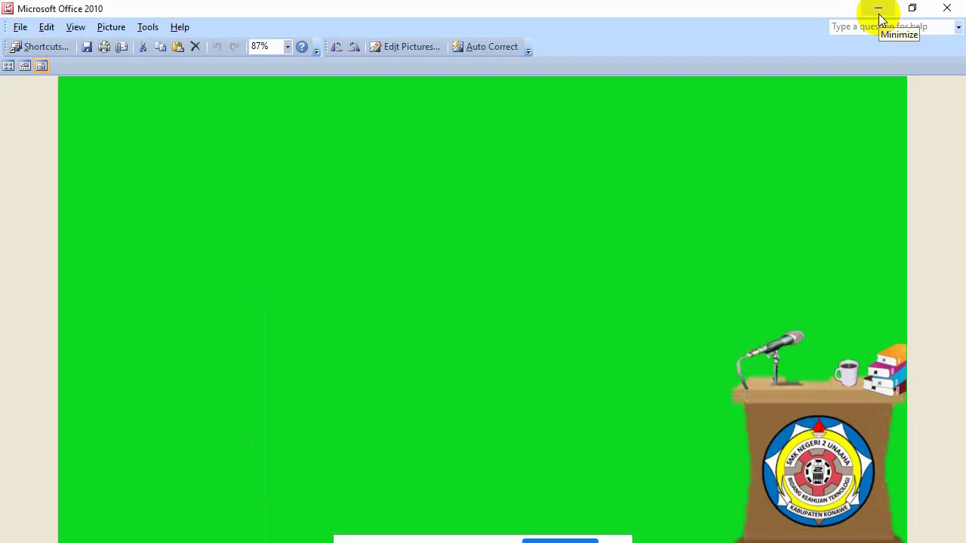
click(878, 11)
click(879, 12)
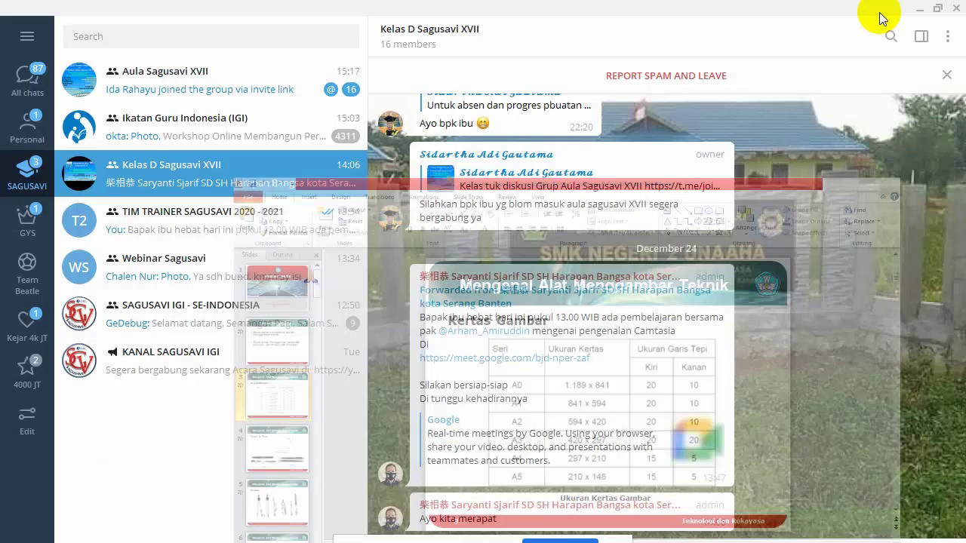
click(918, 9)
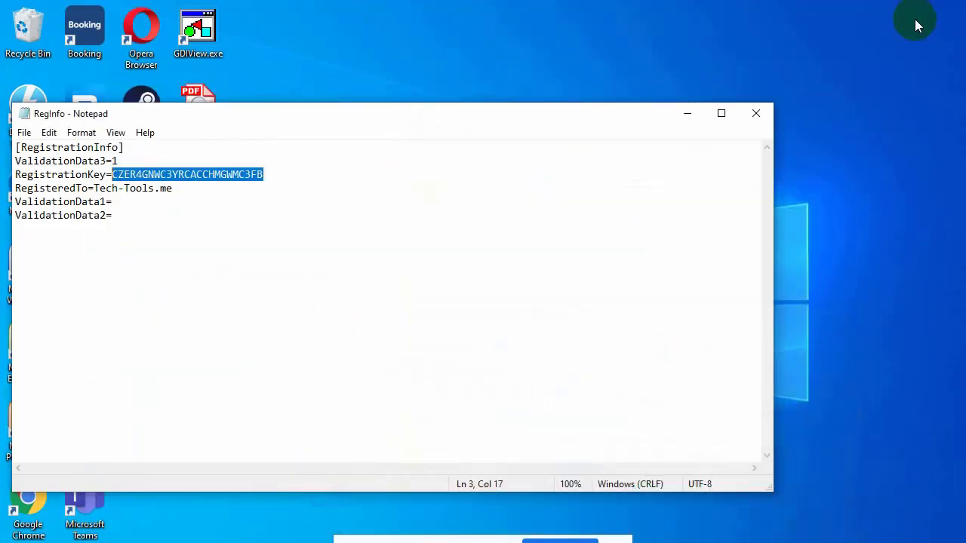
click(688, 117)
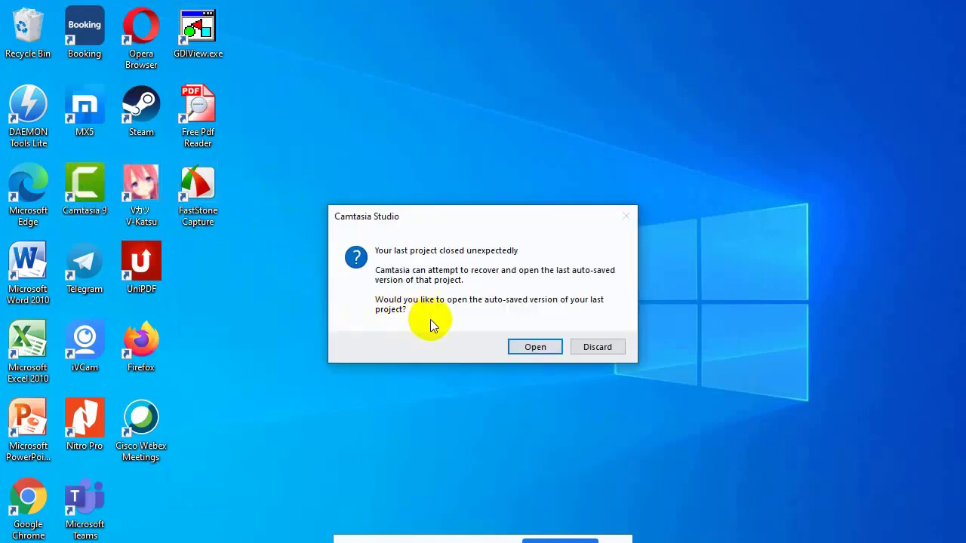
Discard Camtasia's auto-saved project, try to open the first recent project, and close the unresponsive program without reporting the problem.
click(594, 347)
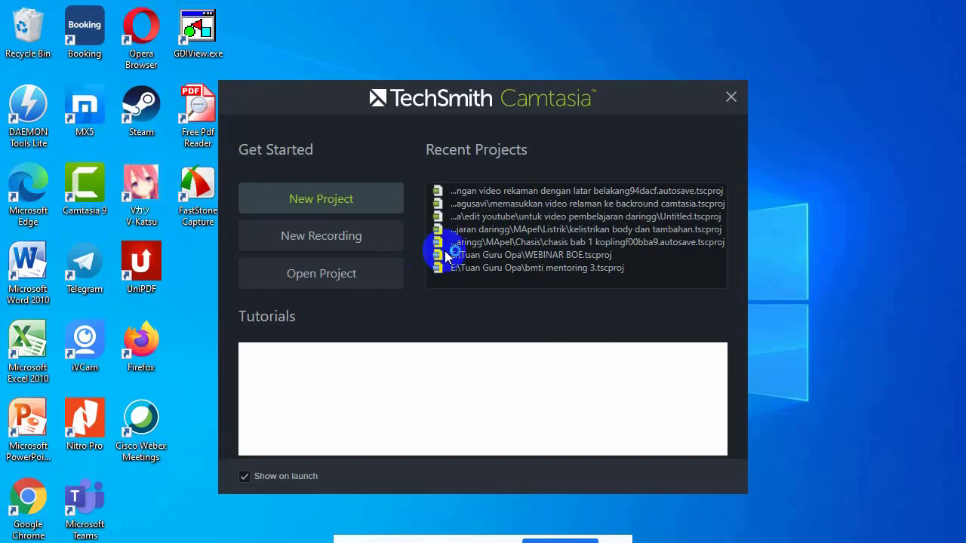
click(546, 193)
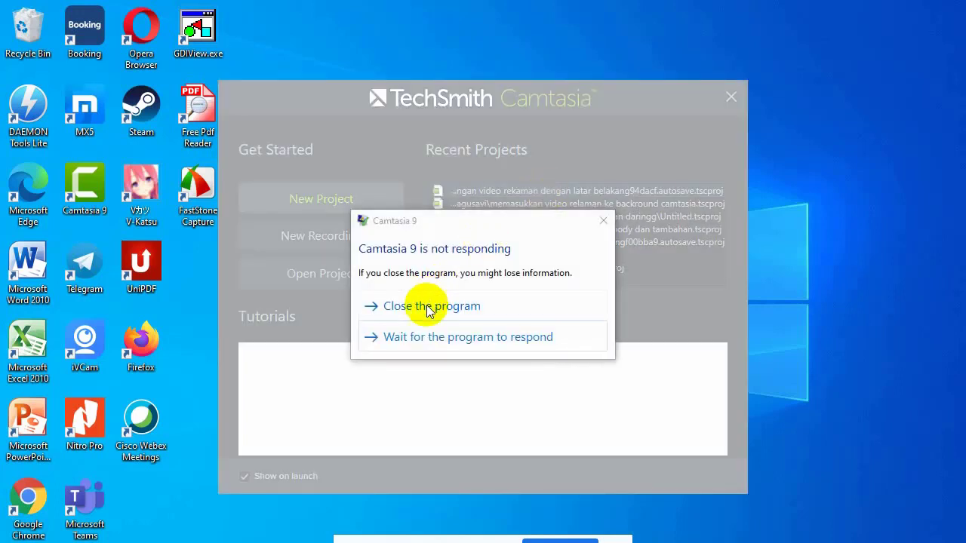
click(457, 306)
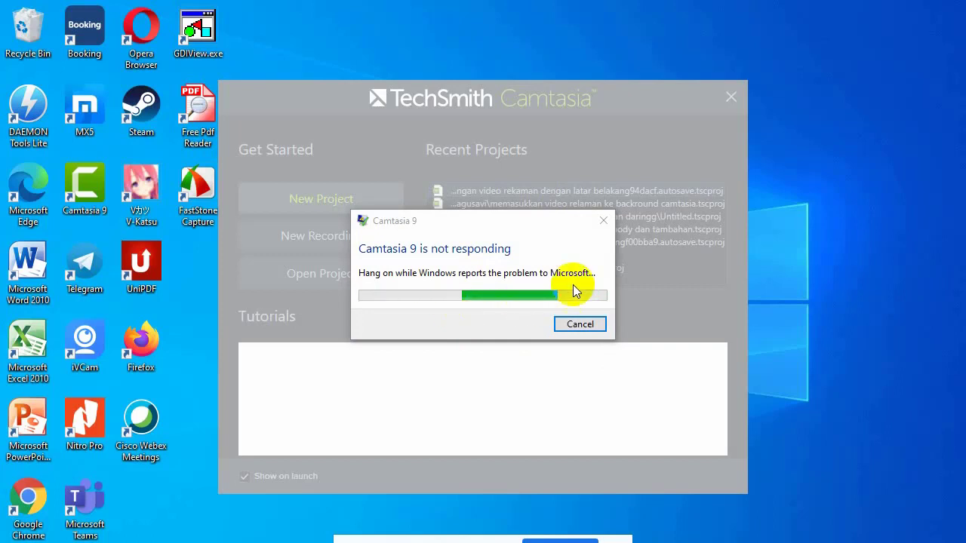
click(581, 322)
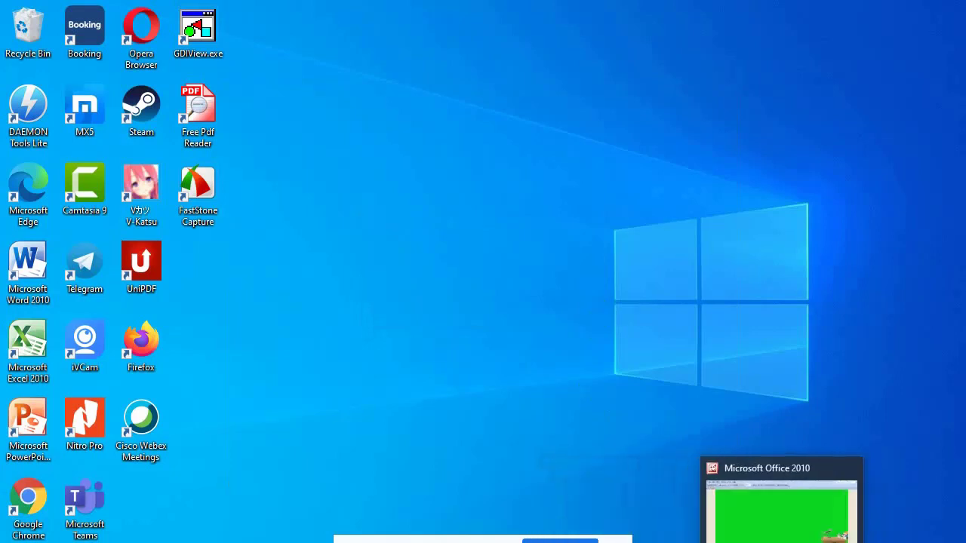
Check the Google Meet call in Opera and switch to the "untuk video pembelajaran daringg" folder in File Explorer.
mouse_move(351, 542)
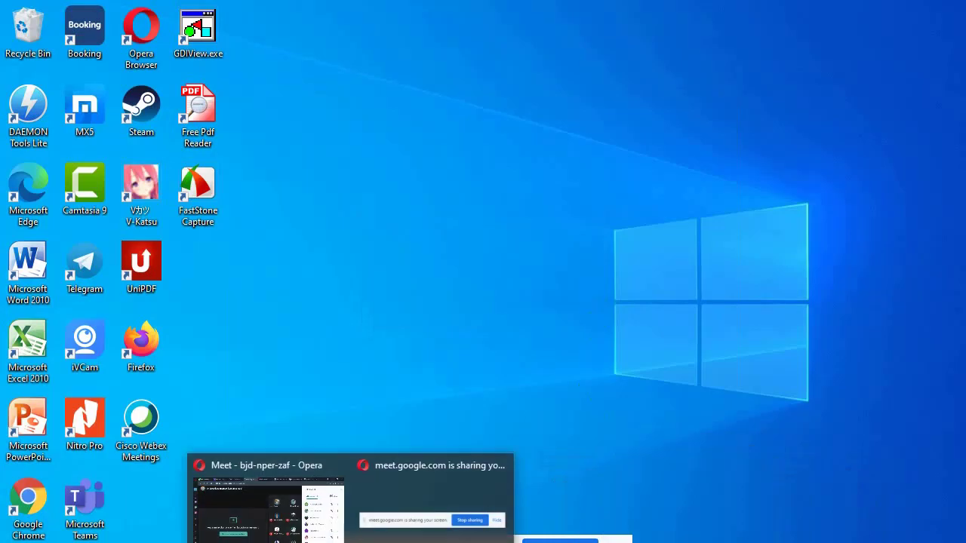
click(285, 536)
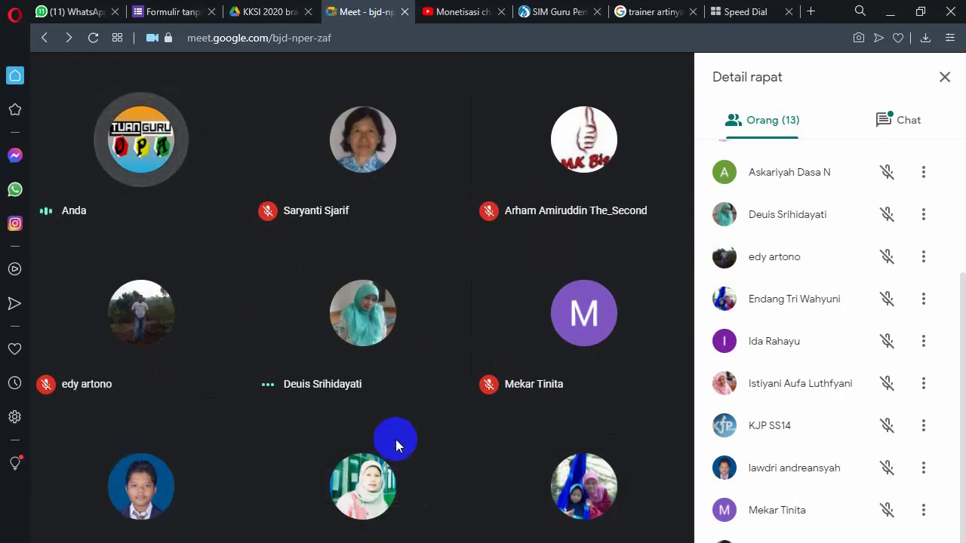
mouse_move(411, 457)
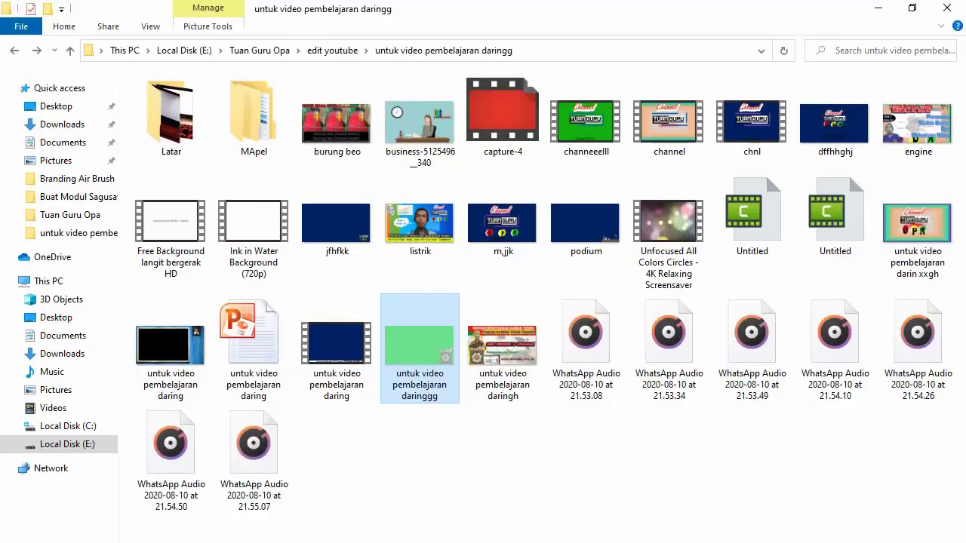
Play the MP4 video from the Contoh Intro dan Outroo folder inside Camtasia Studio in Documents.
click(66, 144)
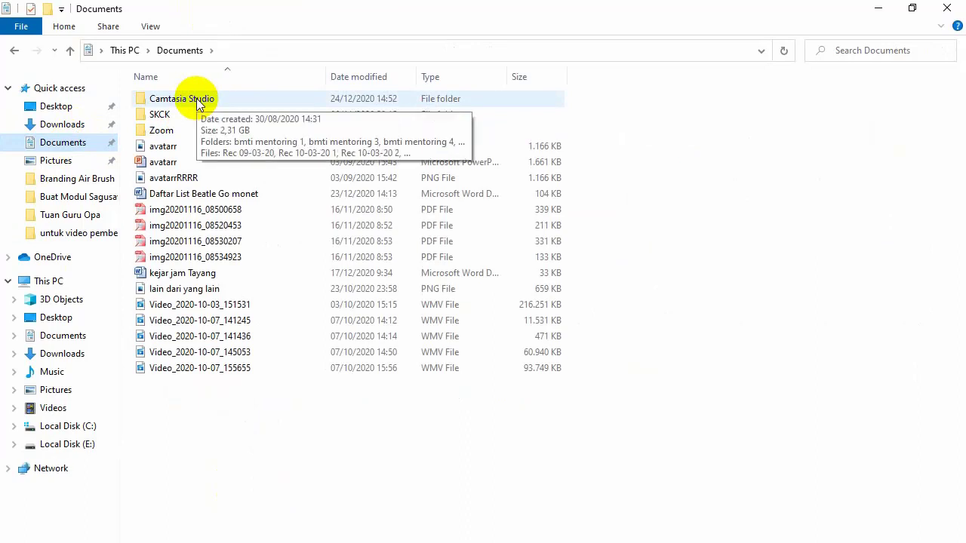
double_click(198, 103)
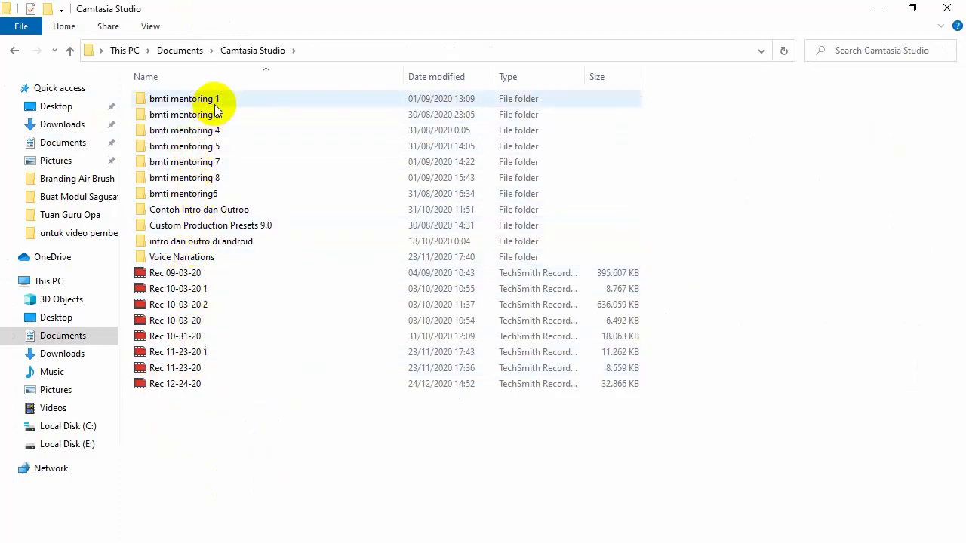
mouse_move(216, 108)
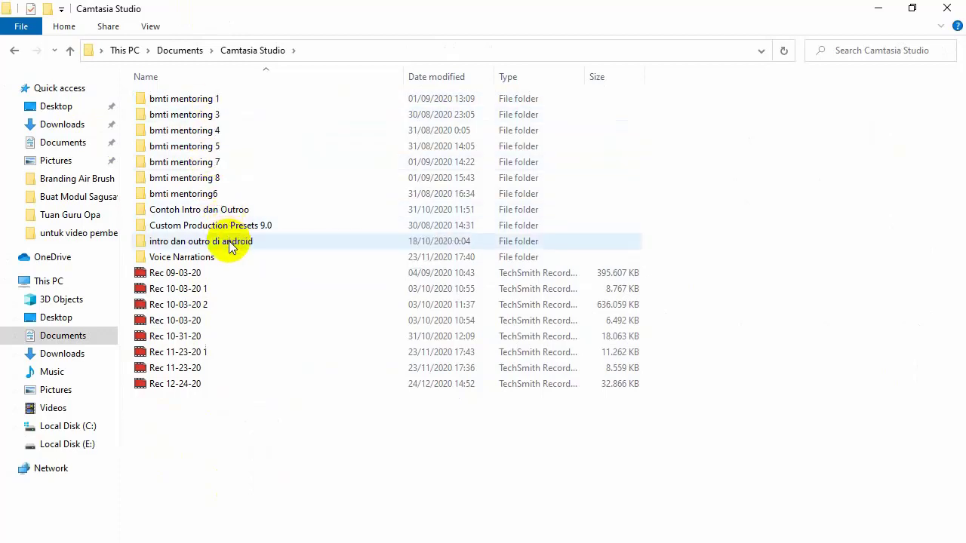
double_click(225, 212)
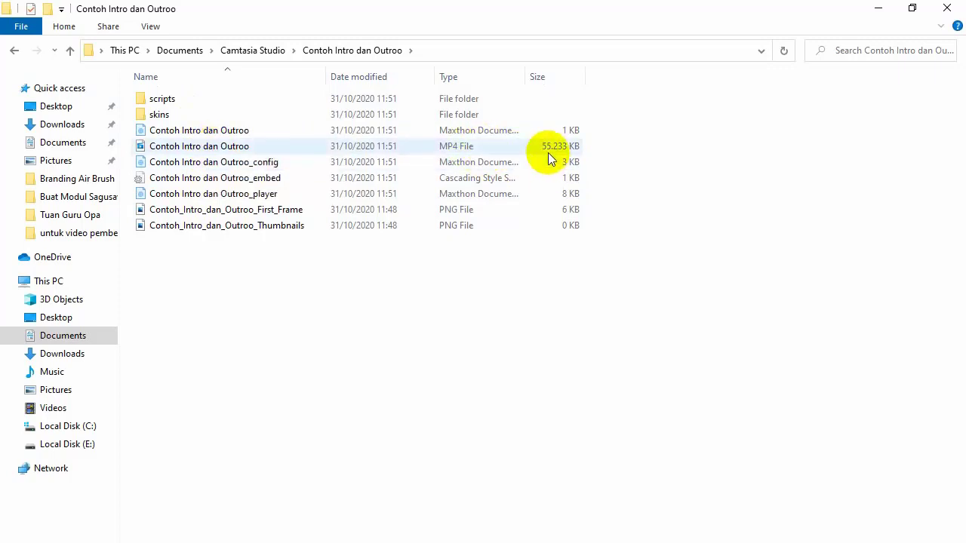
double_click(223, 149)
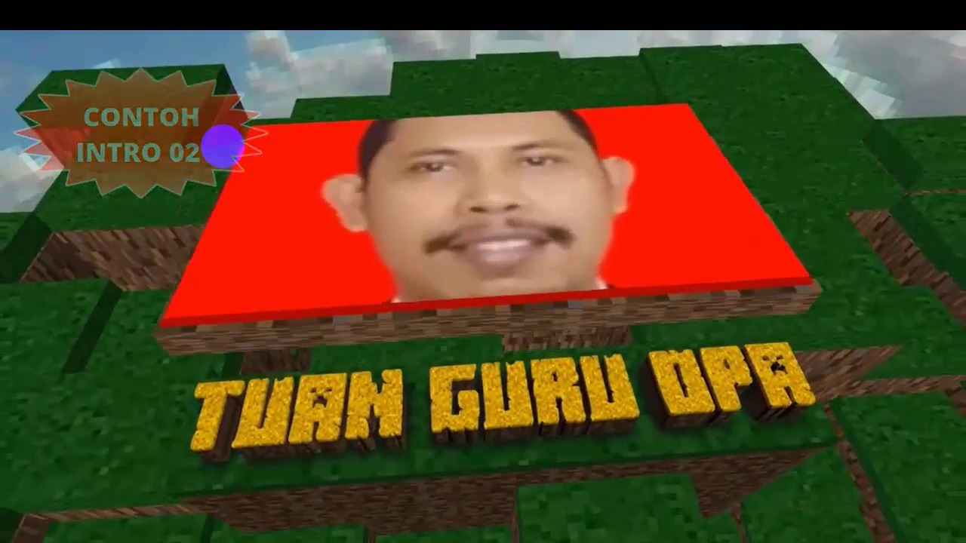
Skim the intro examples in the Contoh Intro dan Outroo video by skipping ahead, and close the player.
mouse_move(244, 207)
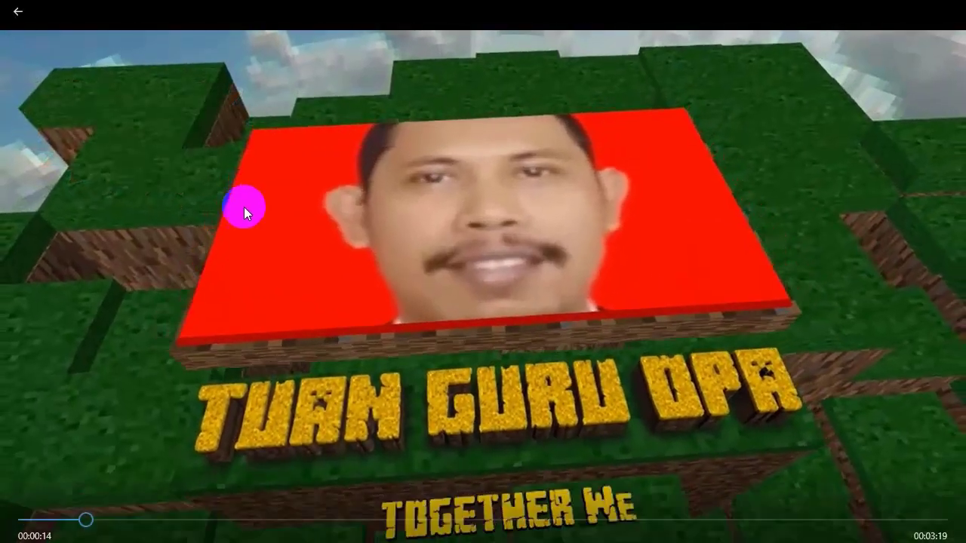
click(125, 520)
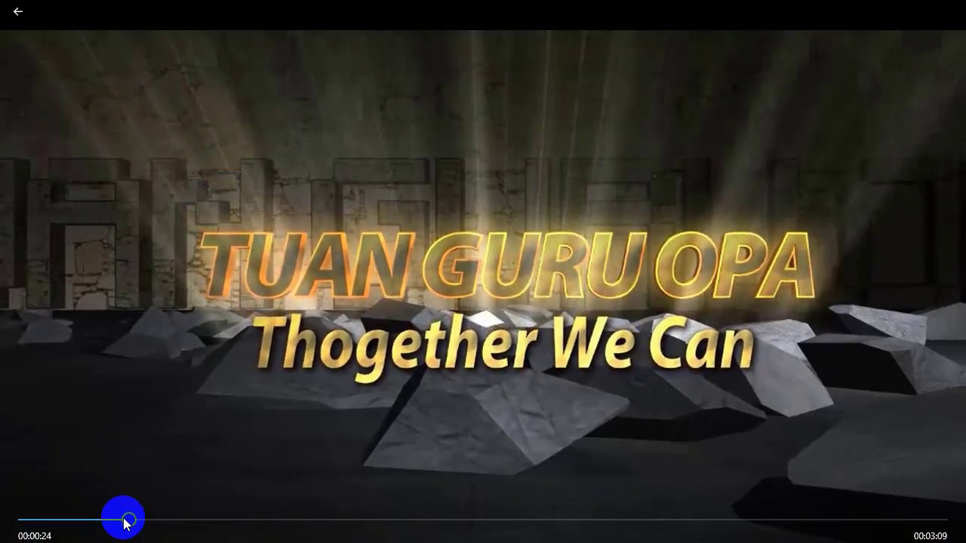
click(172, 520)
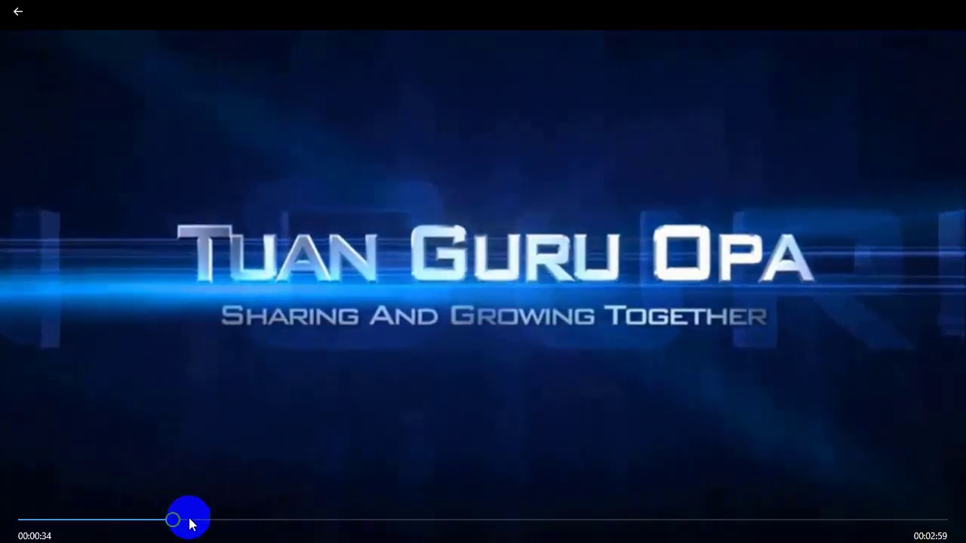
click(188, 520)
click(219, 520)
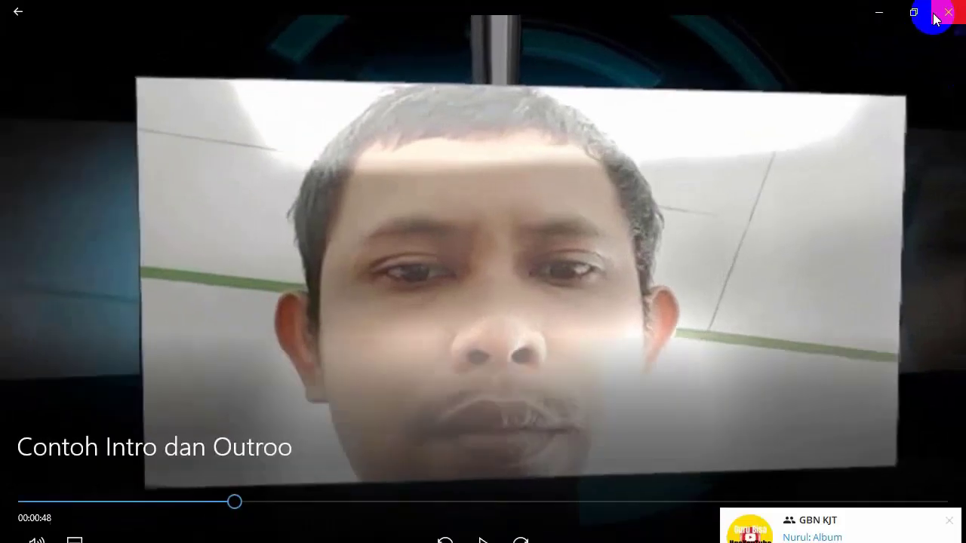
click(945, 12)
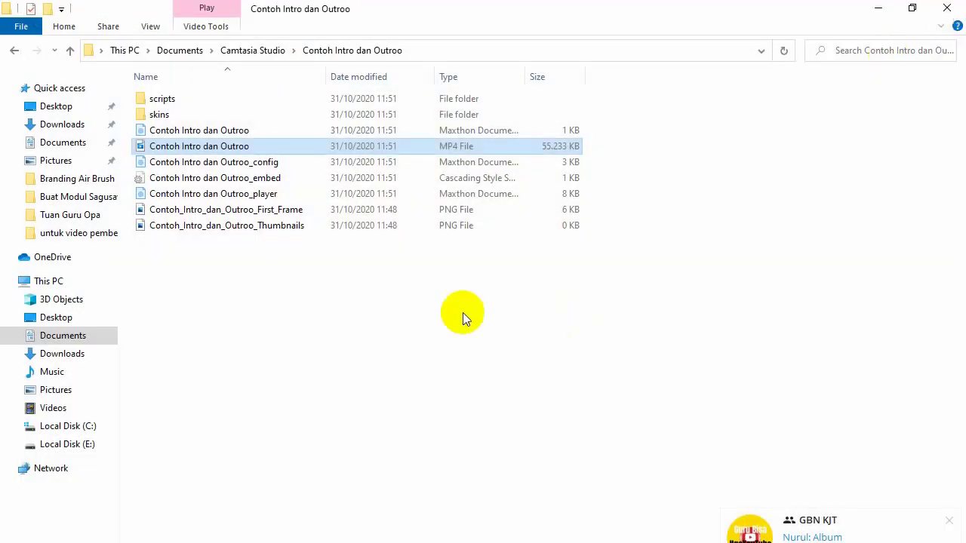
Glance at the Meet call, look into the bmti mentoring 1 folder, and open the intro dan outro di android folder.
click(323, 542)
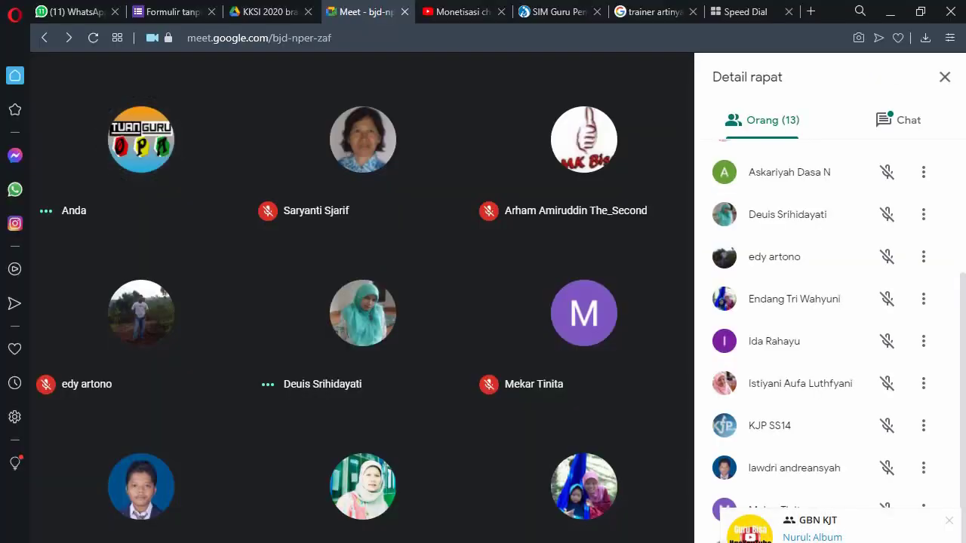
key(alt+Tab)
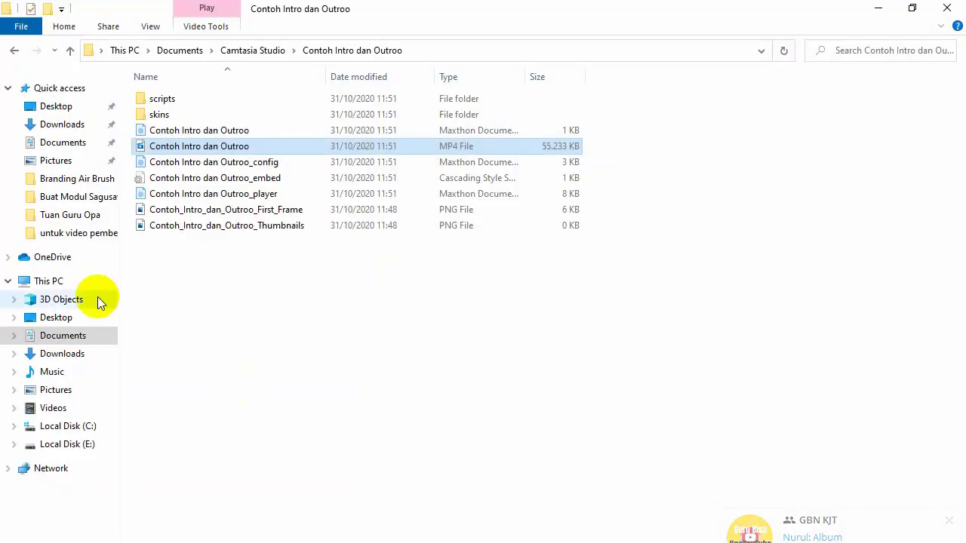
click(11, 50)
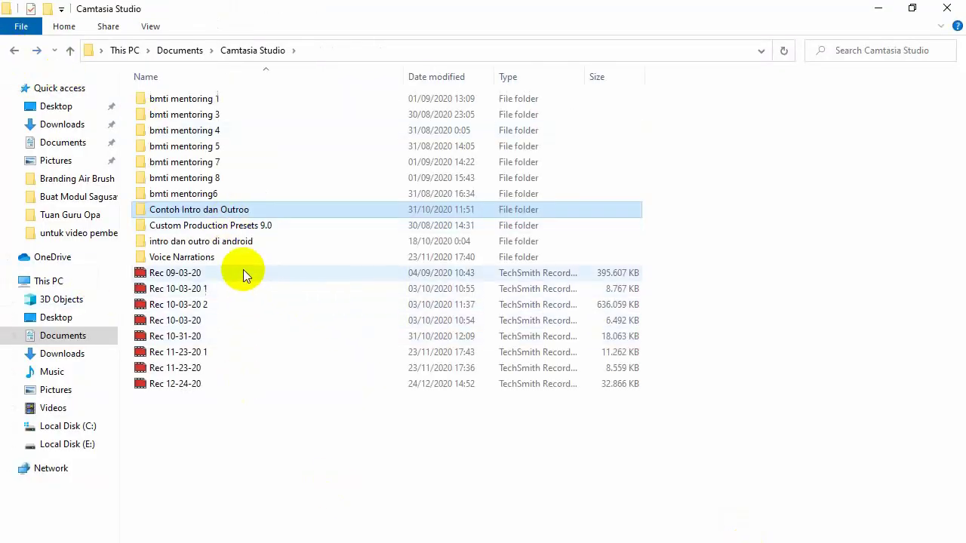
double_click(223, 98)
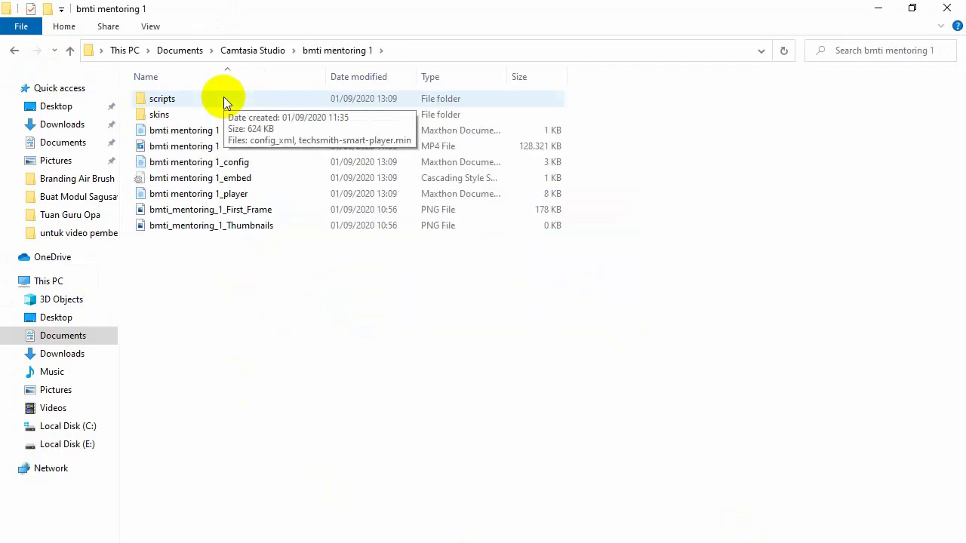
click(14, 52)
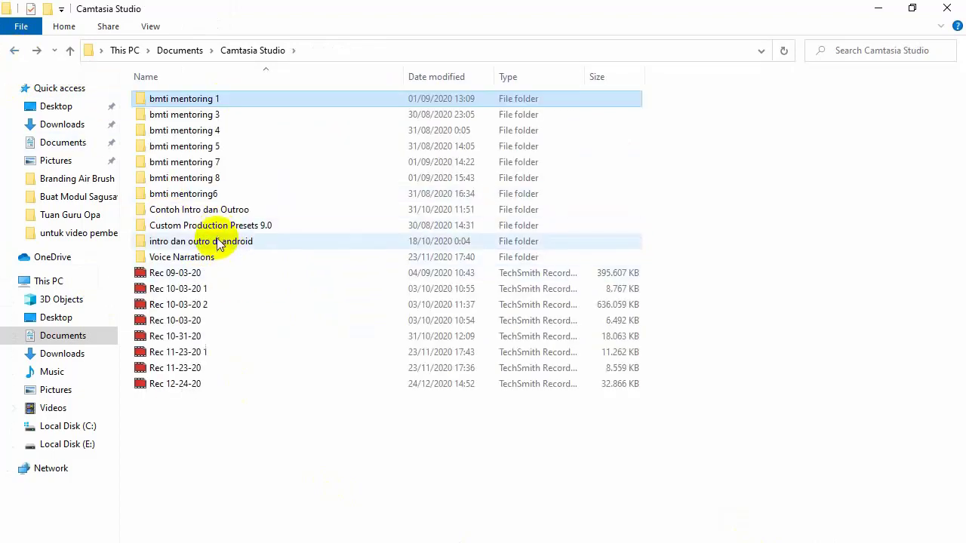
double_click(236, 243)
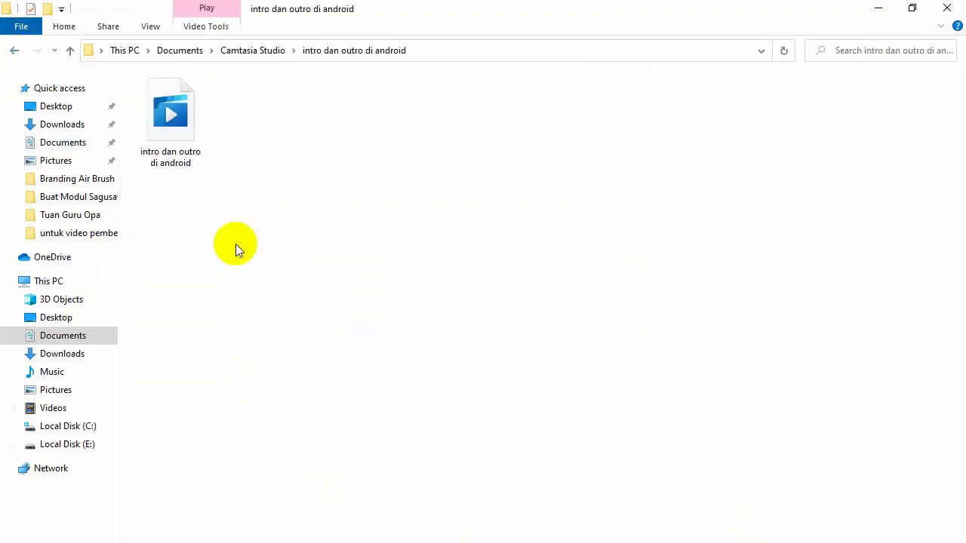
Play the intro dan outro di android video, raise the volume to 100, and skip ahead to about 4:25.
double_click(191, 130)
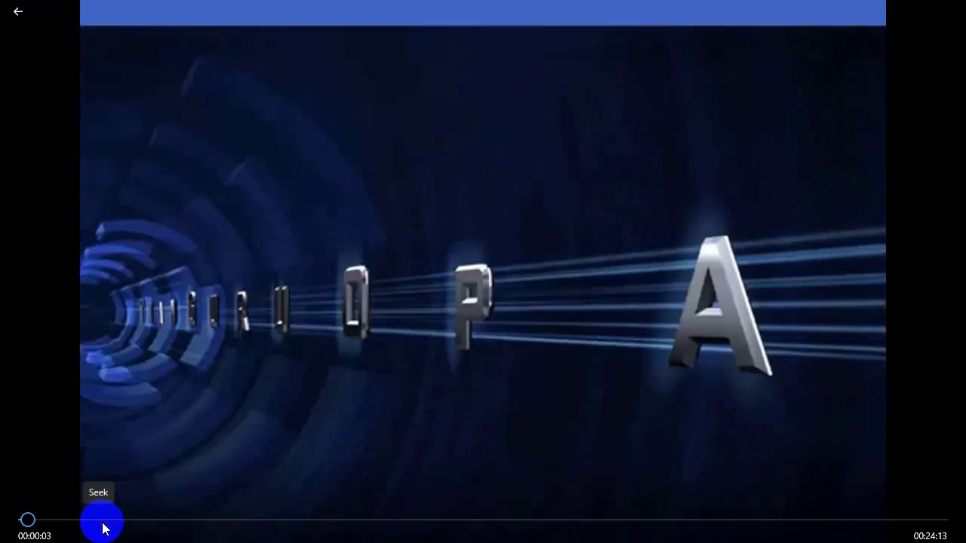
click(103, 523)
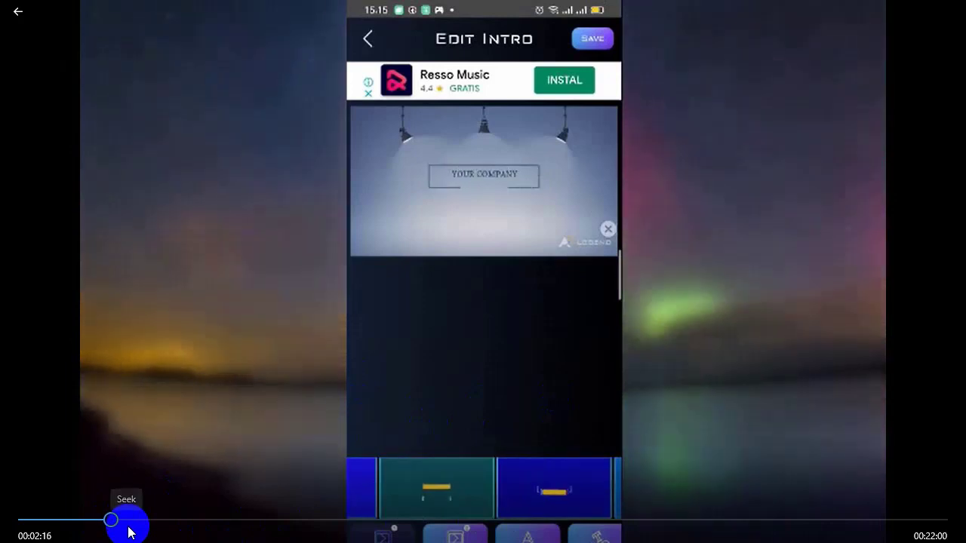
key(XF86AudioRaiseVolume)
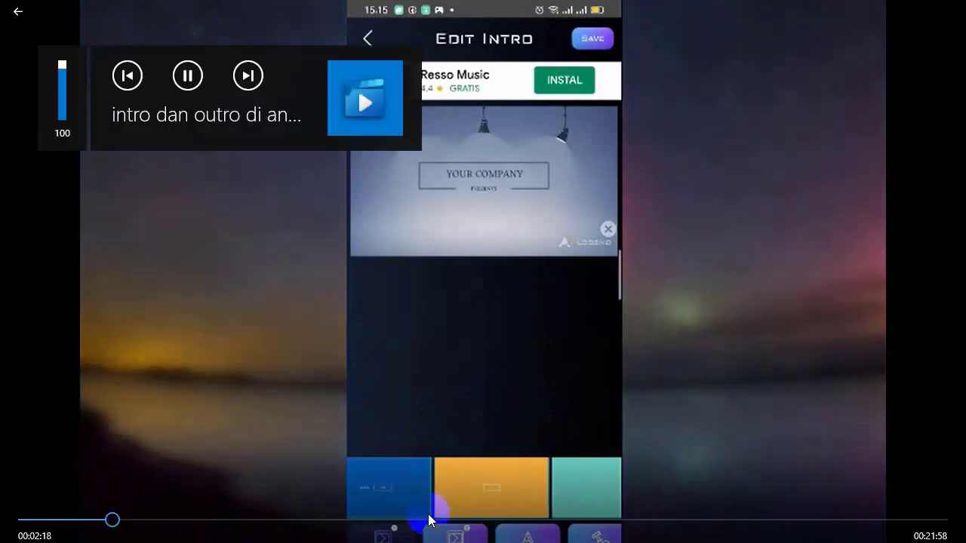
click(193, 520)
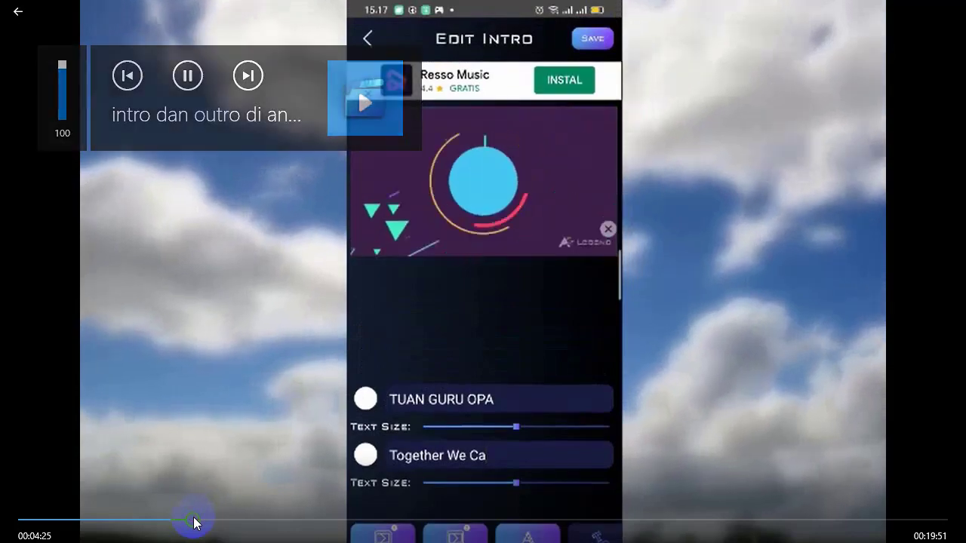